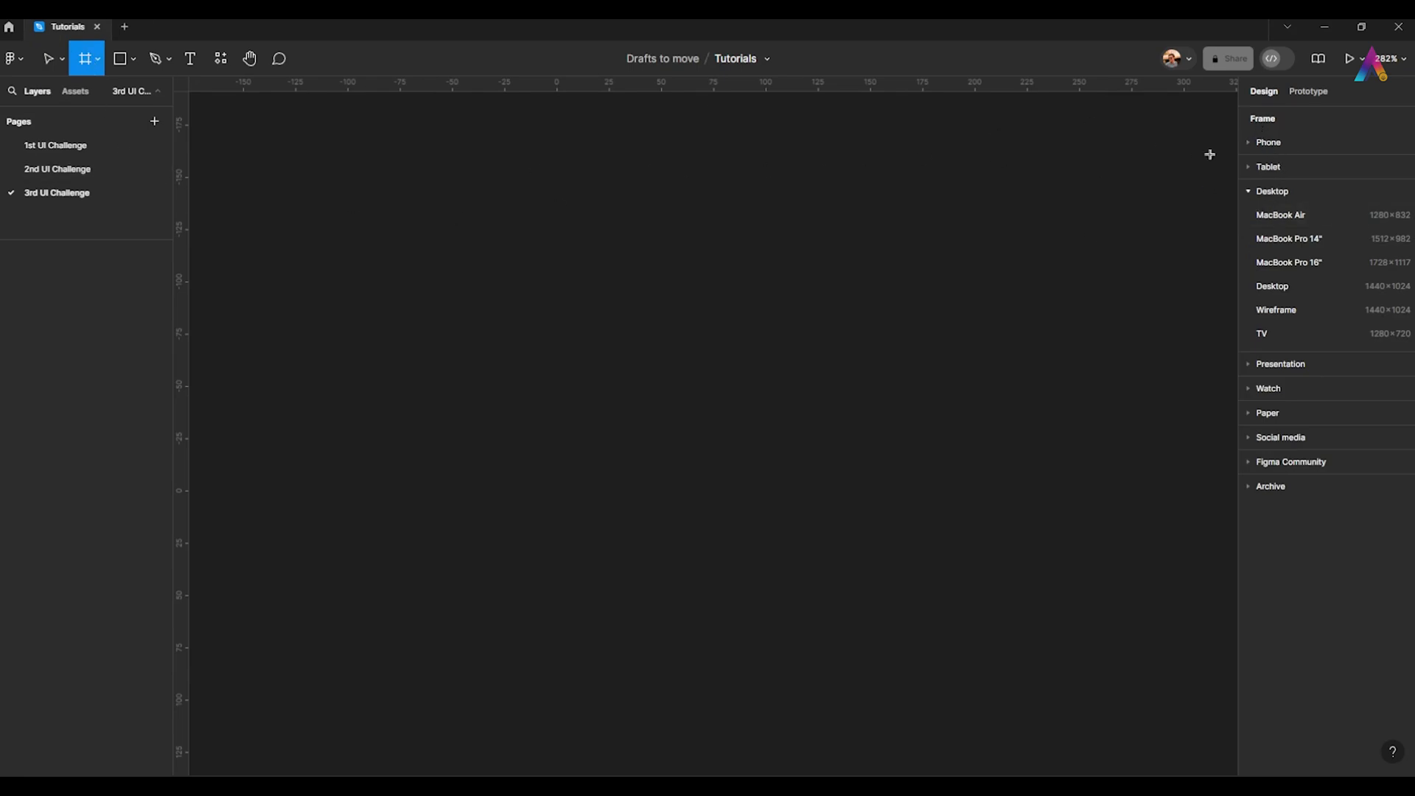
- Create an iPhone 13 mini frame on the empty page and leave it deselected
{"action": "left_click", "coordinate": [1248, 142]}
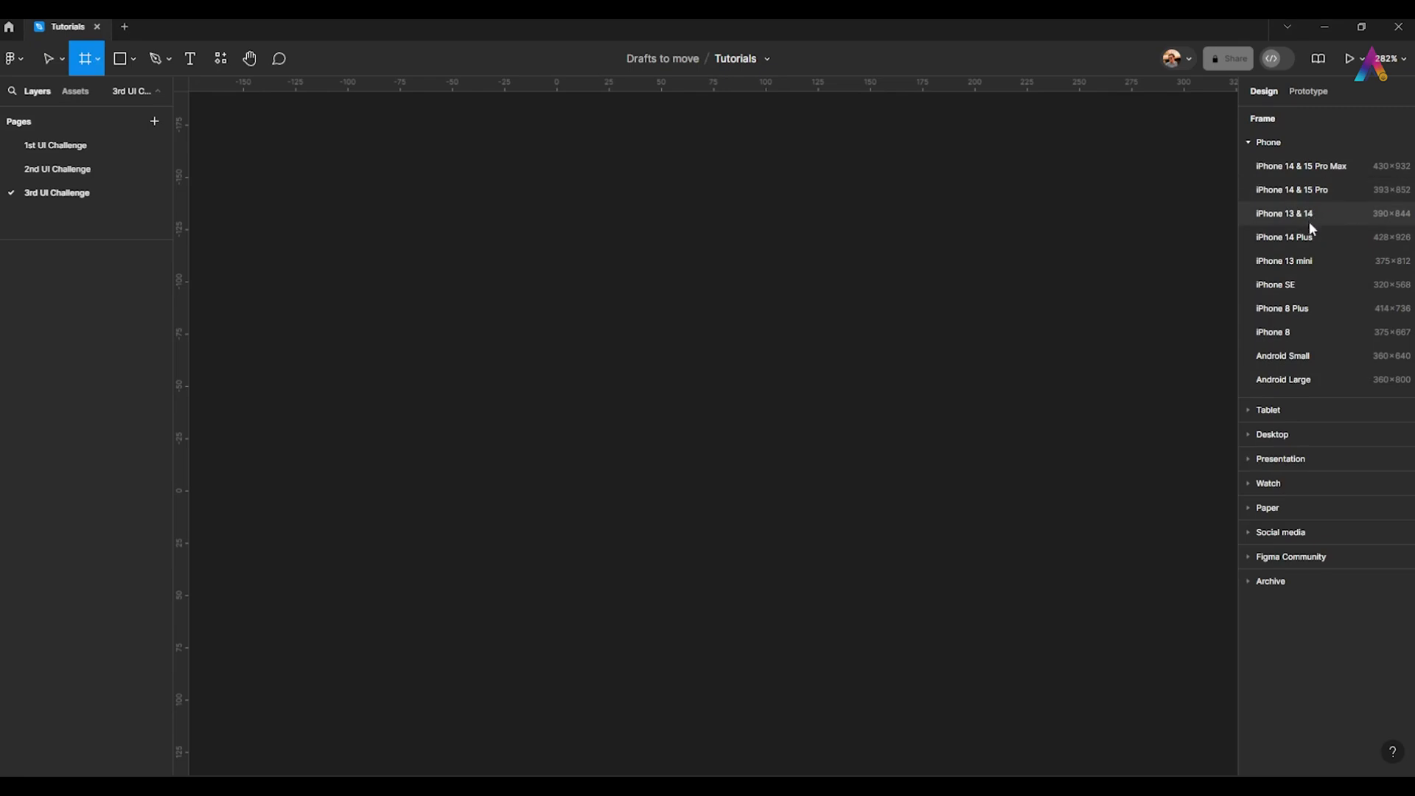
{"action": "left_click", "coordinate": [1298, 261]}
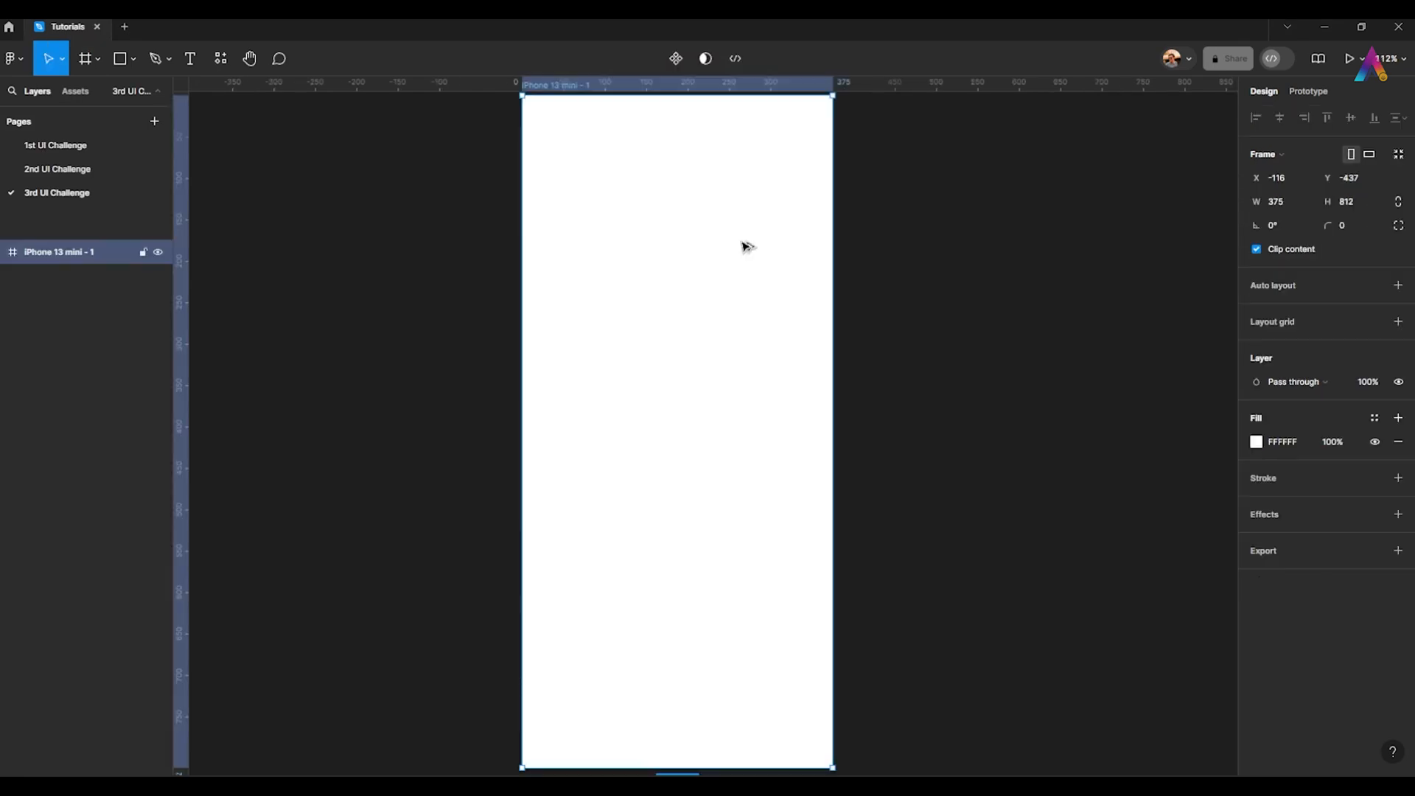
{"action": "scroll", "coordinate": [743, 245], "scroll_direction": "down", "scroll_amount": 1}
{"action": "scroll", "coordinate": [742, 246], "scroll_direction": "down", "scroll_amount": 2}
{"action": "left_click_drag", "start_coordinate": [739, 249], "coordinate": [699, 322]}
{"action": "left_click", "coordinate": [820, 317]}
{"action": "left_click_drag", "start_coordinate": [786, 286], "coordinate": [755, 275]}
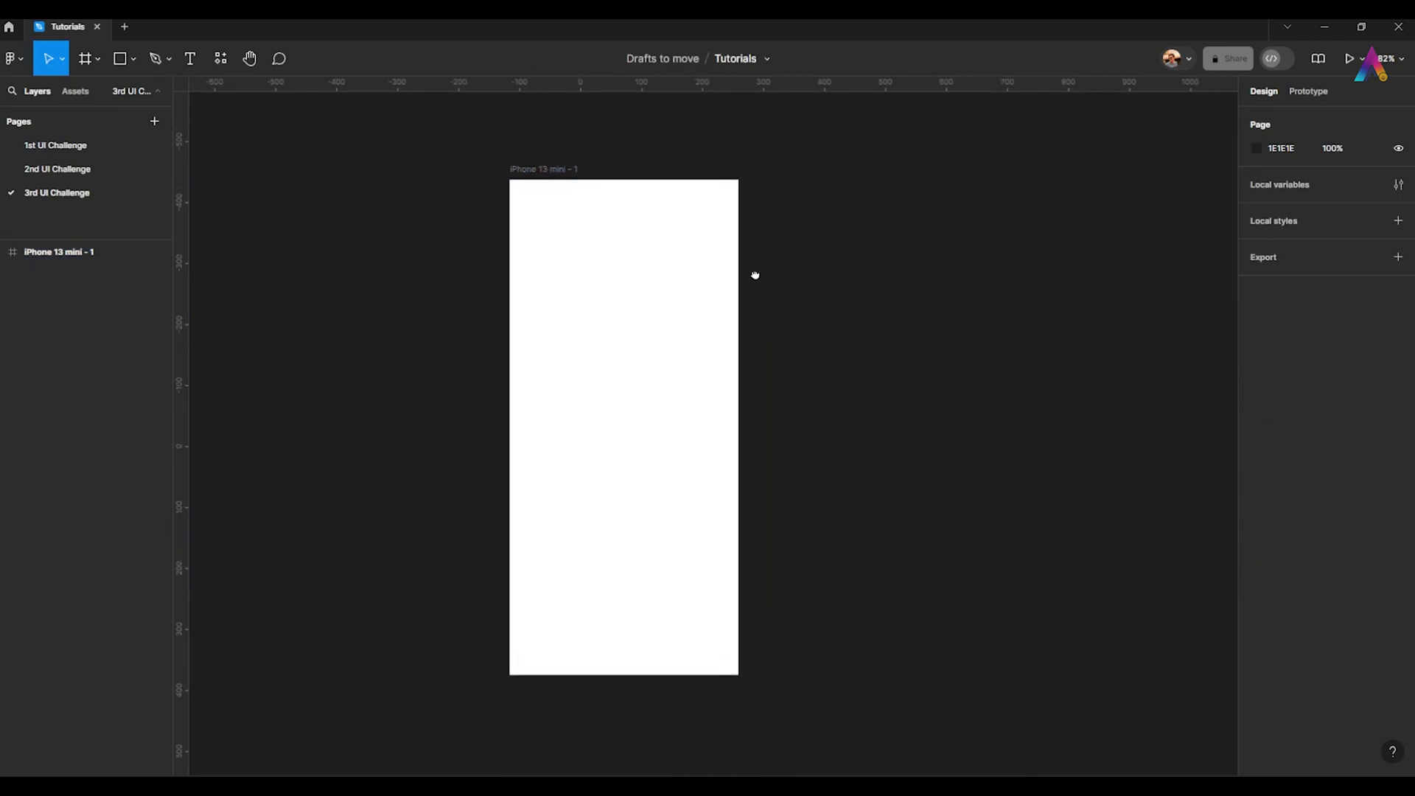
{"action": "scroll", "coordinate": [649, 463], "scroll_direction": "up", "scroll_amount": 1}
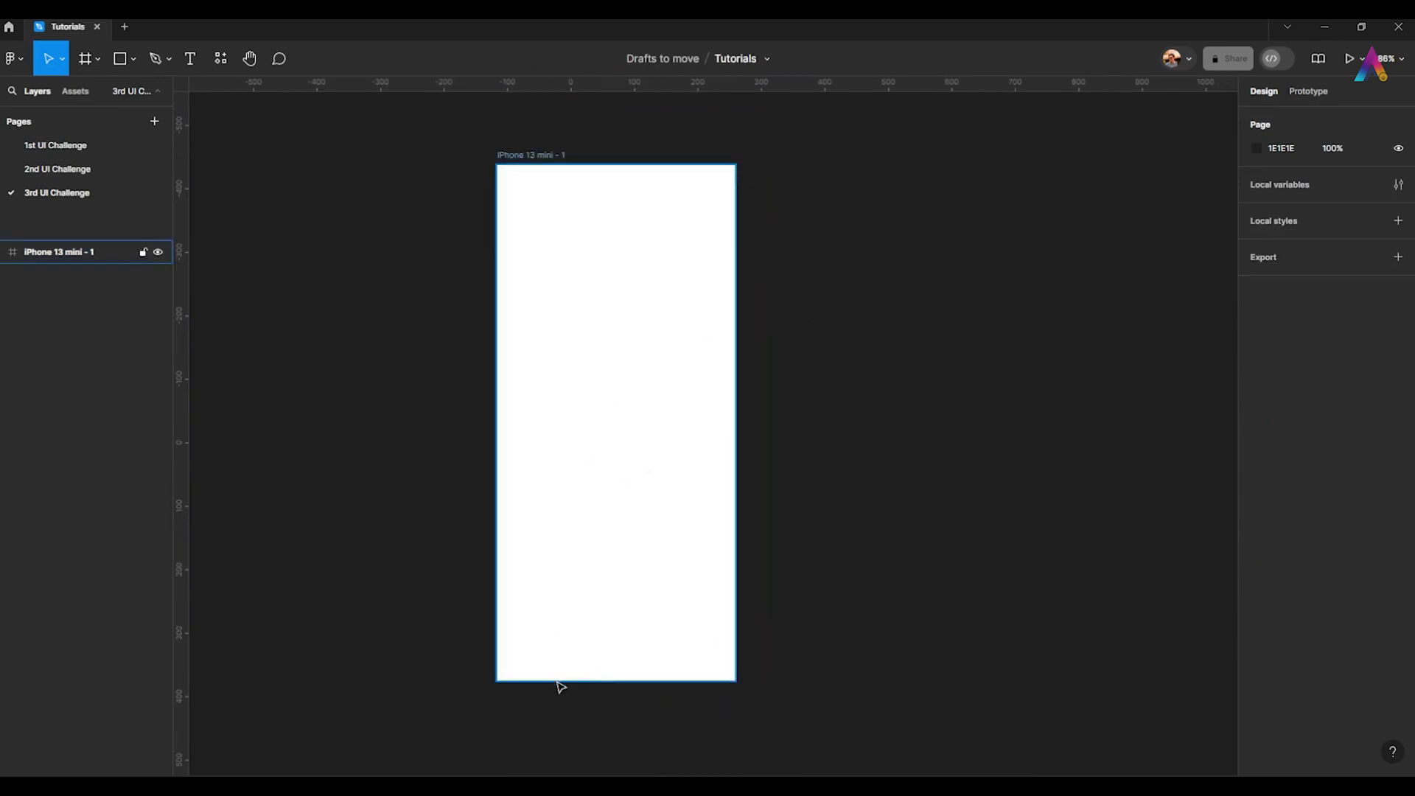
- Draw a full-width rectangle about 375 × 61 along the bottom edge of the iPhone 13 mini frame
{"action": "scroll", "coordinate": [559, 684], "scroll_direction": "up", "scroll_amount": 5}
{"action": "left_click_drag", "start_coordinate": [474, 586], "coordinate": [444, 563]}
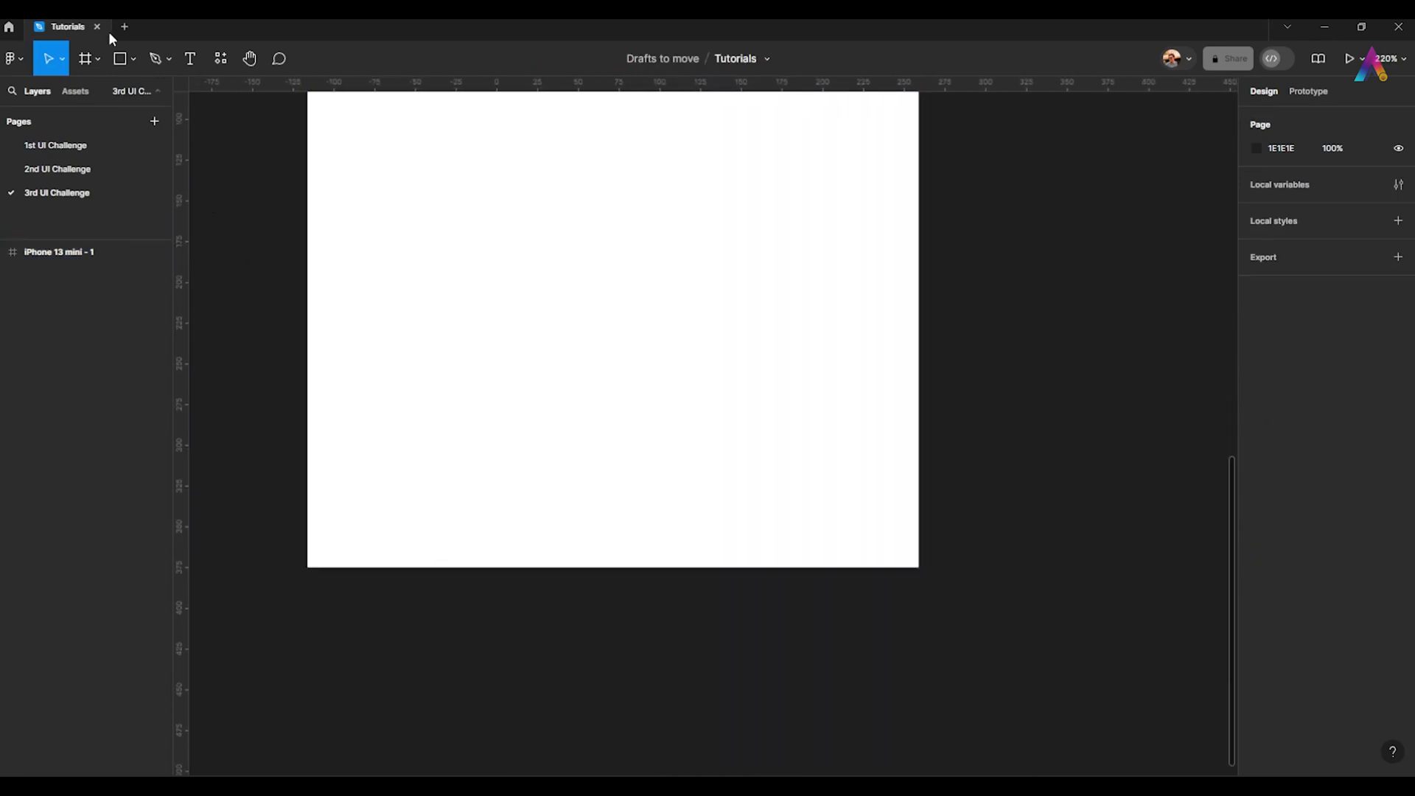
{"action": "left_click", "coordinate": [120, 58]}
{"action": "scroll", "coordinate": [272, 449], "scroll_direction": "up", "scroll_amount": 1}
{"action": "scroll", "coordinate": [295, 476], "scroll_direction": "down", "scroll_amount": 3}
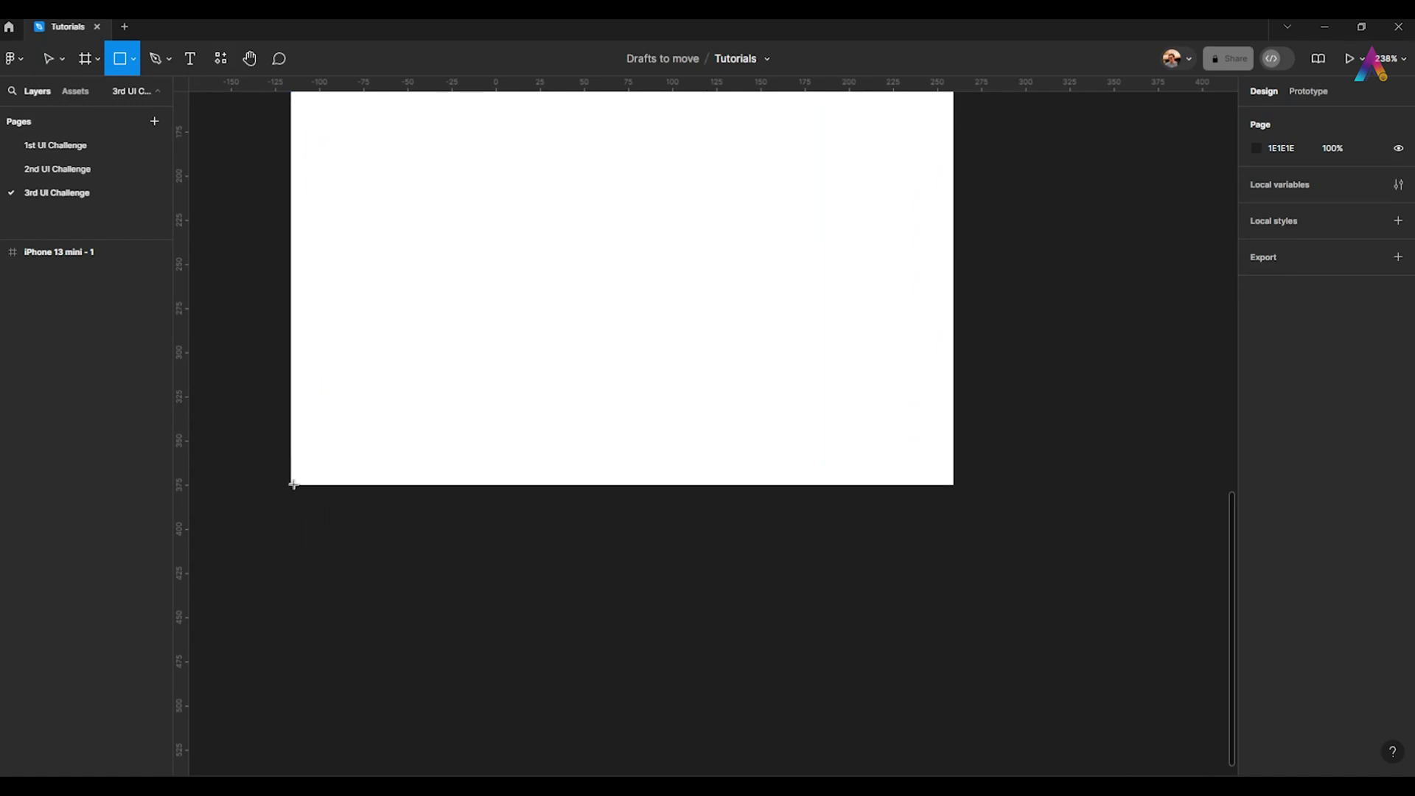
{"action": "left_click_drag", "start_coordinate": [290, 485], "coordinate": [954, 376]}
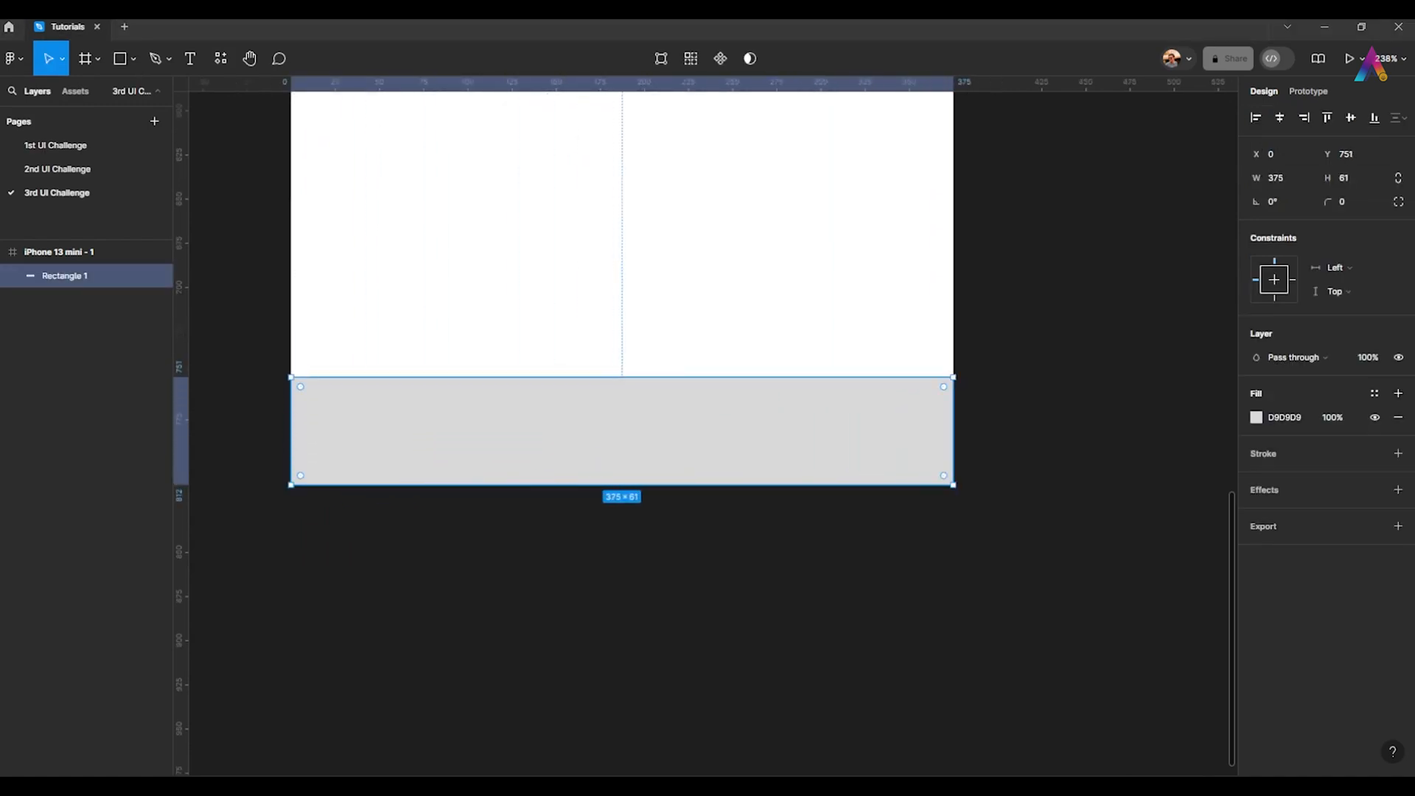
- Set the rectangle's height to 65 and move it up to Y 747 so it ends at the frame's bottom edge
{"action": "left_click", "coordinate": [1351, 179]}
{"action": "type", "text": "65"}
{"action": "key", "text": "Return"}
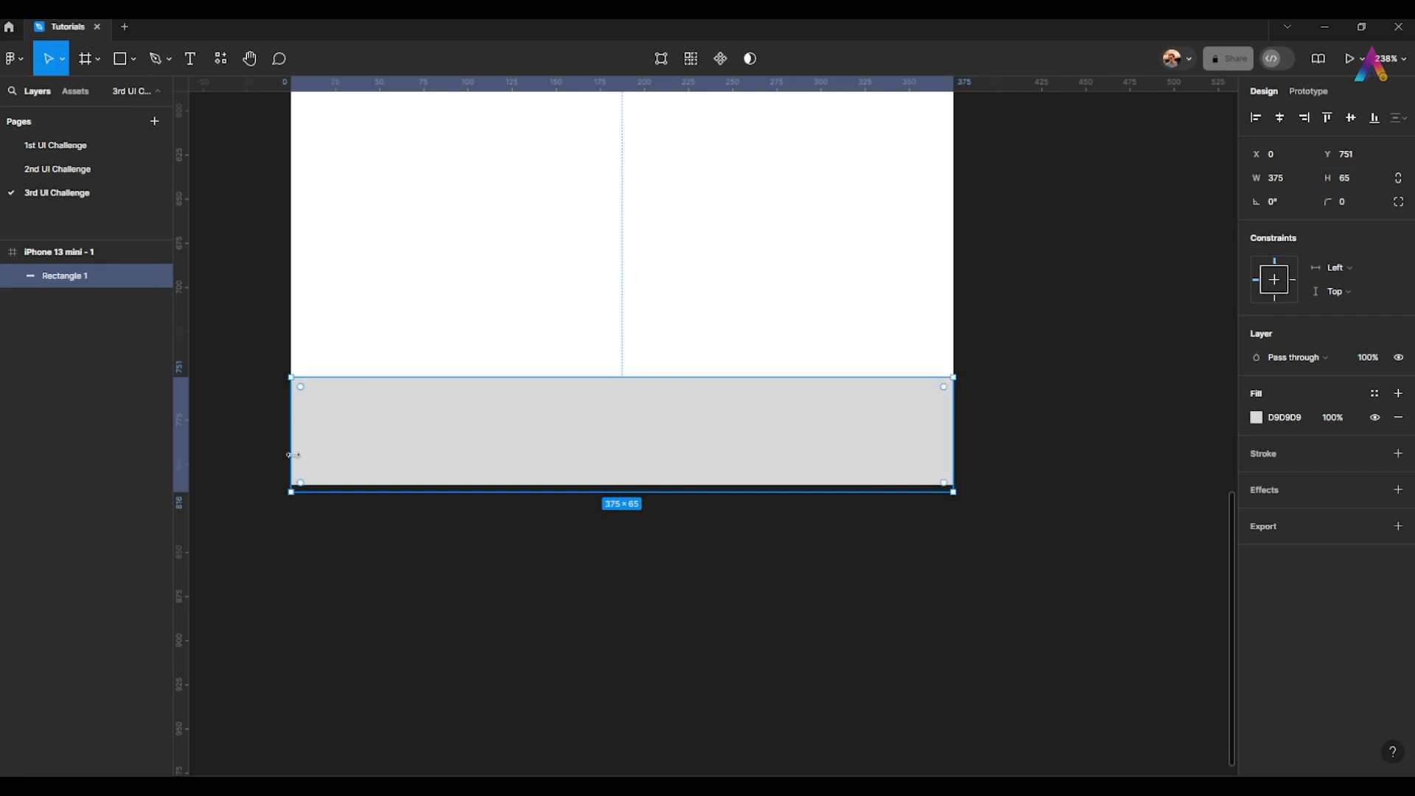
{"action": "left_click_drag", "start_coordinate": [356, 464], "coordinate": [374, 451]}
- Open the rectangle for vector editing and add two points near the left end of its upper edge, the second at about X 46
{"action": "scroll", "coordinate": [375, 451], "scroll_direction": "up", "scroll_amount": 5}
{"action": "scroll", "coordinate": [394, 405], "scroll_direction": "right", "scroll_amount": 1}
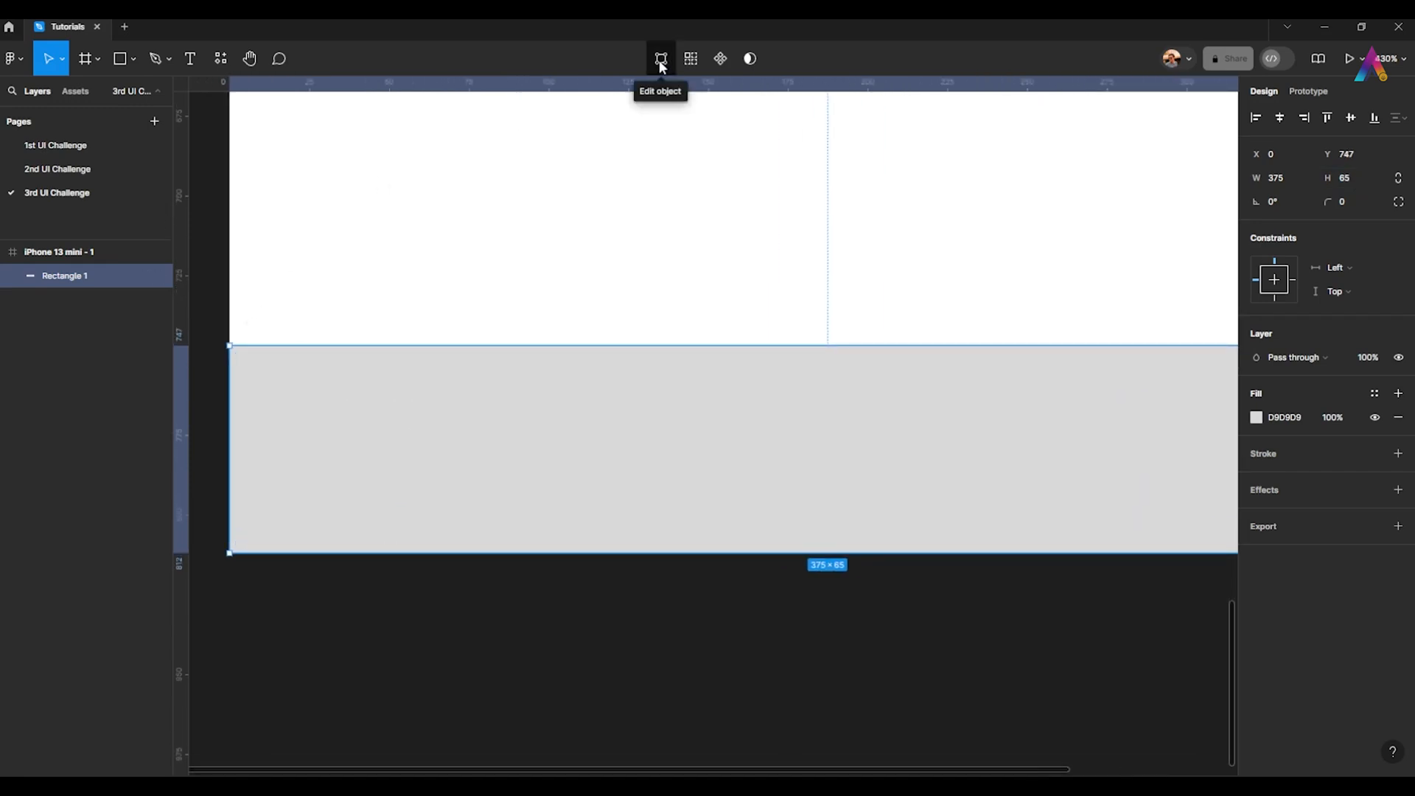
{"action": "left_click", "coordinate": [661, 62]}
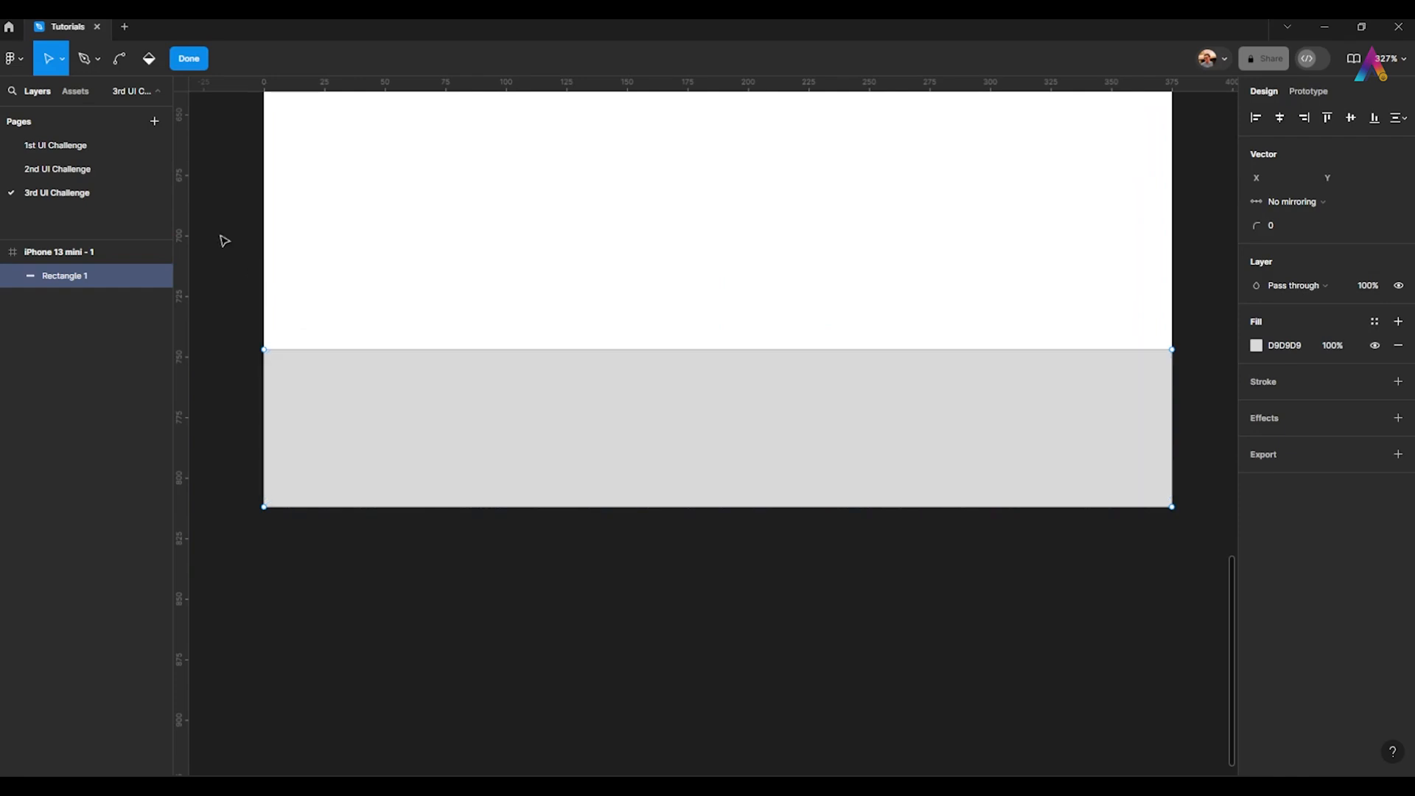
{"action": "left_click", "coordinate": [86, 59]}
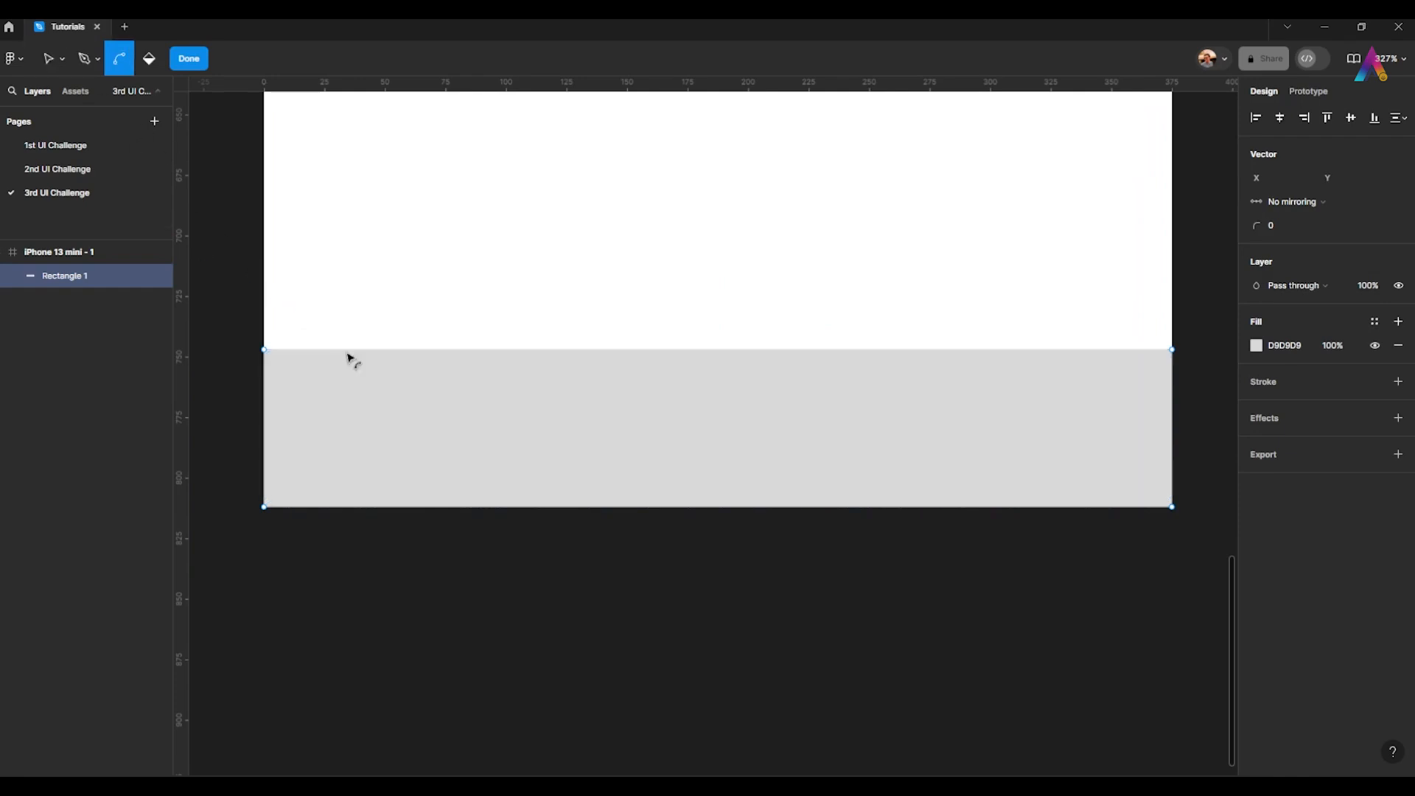
{"action": "scroll", "coordinate": [351, 360], "scroll_direction": "up", "scroll_amount": 3}
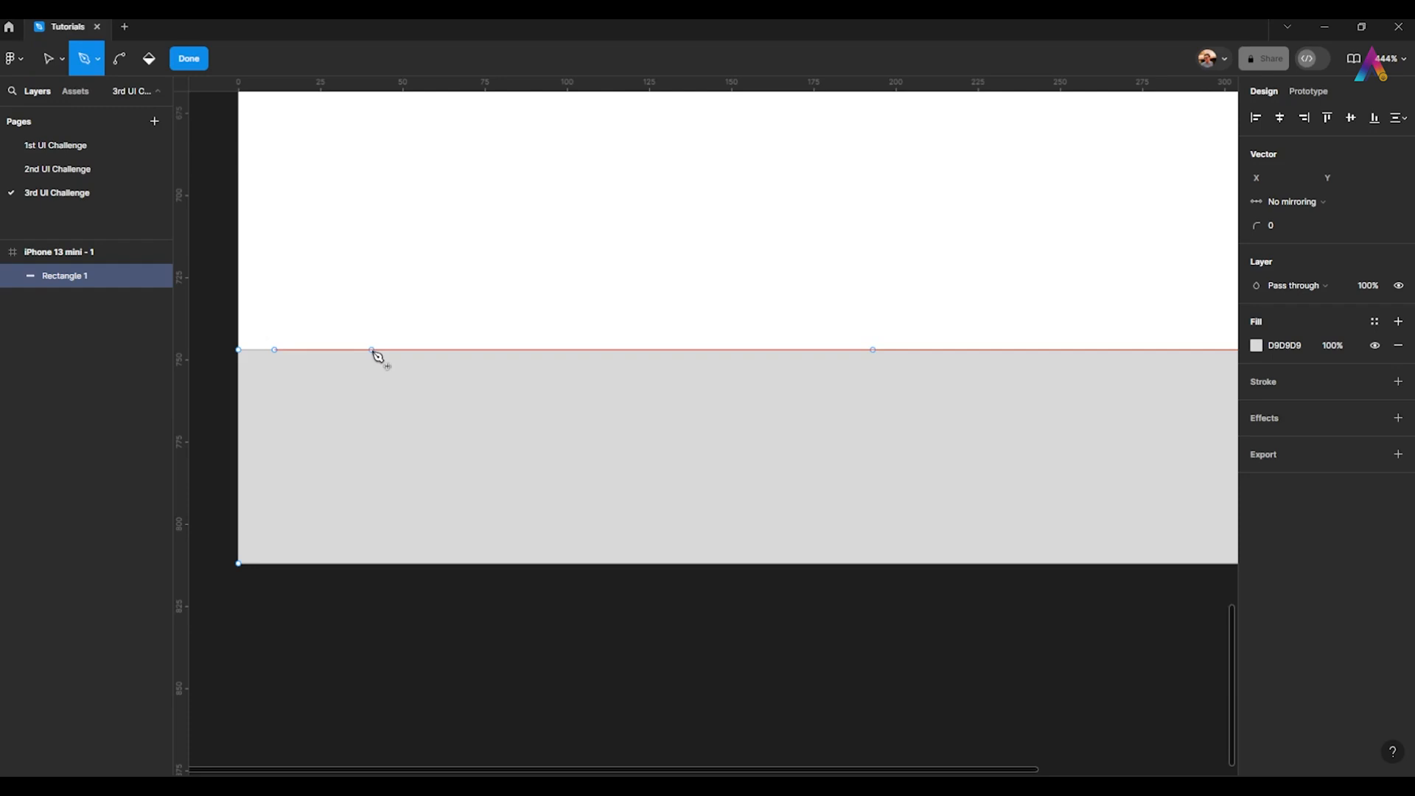
{"action": "left_click", "coordinate": [389, 350]}
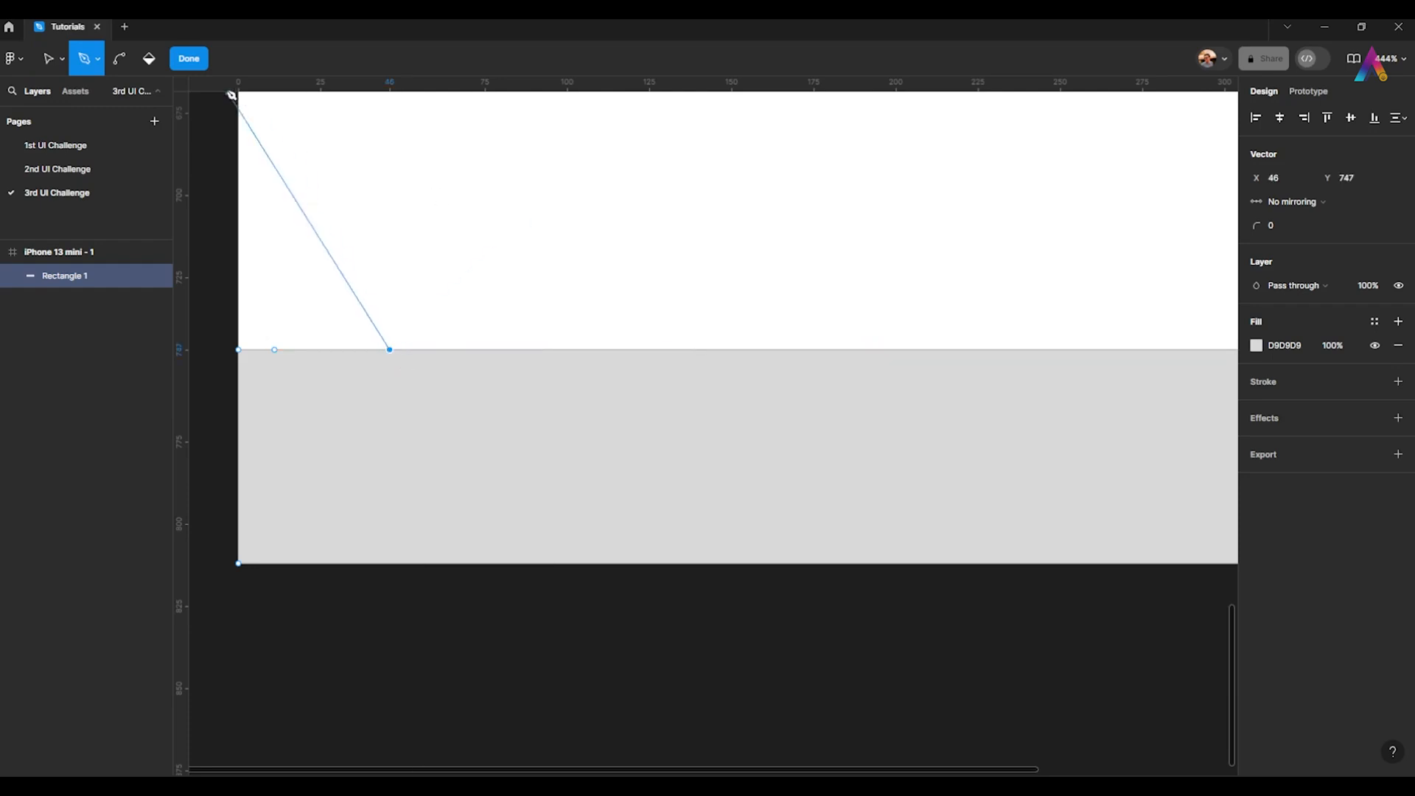
{"action": "left_click", "coordinate": [189, 58]}
{"action": "left_click", "coordinate": [661, 58]}
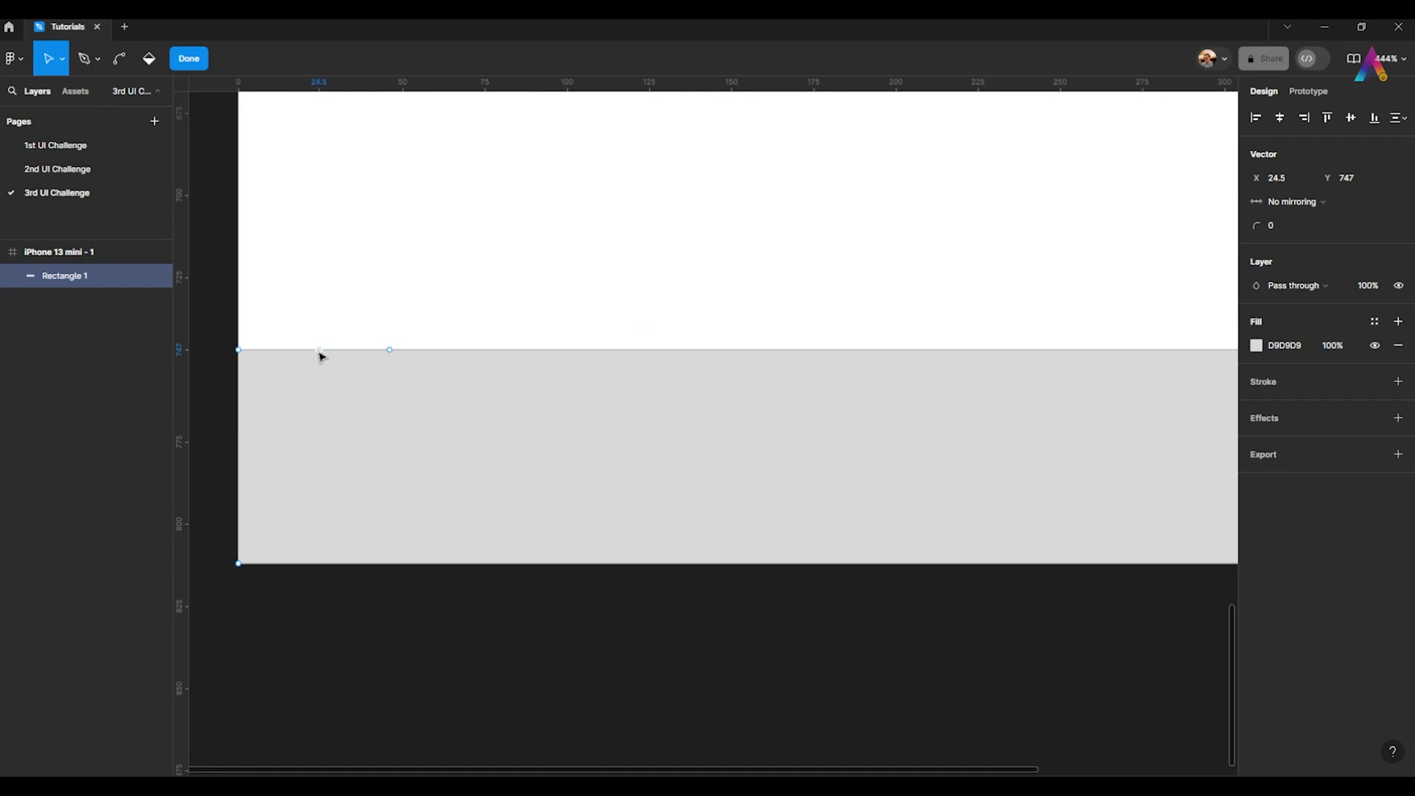
{"action": "left_click_drag", "start_coordinate": [319, 354], "coordinate": [319, 442]}
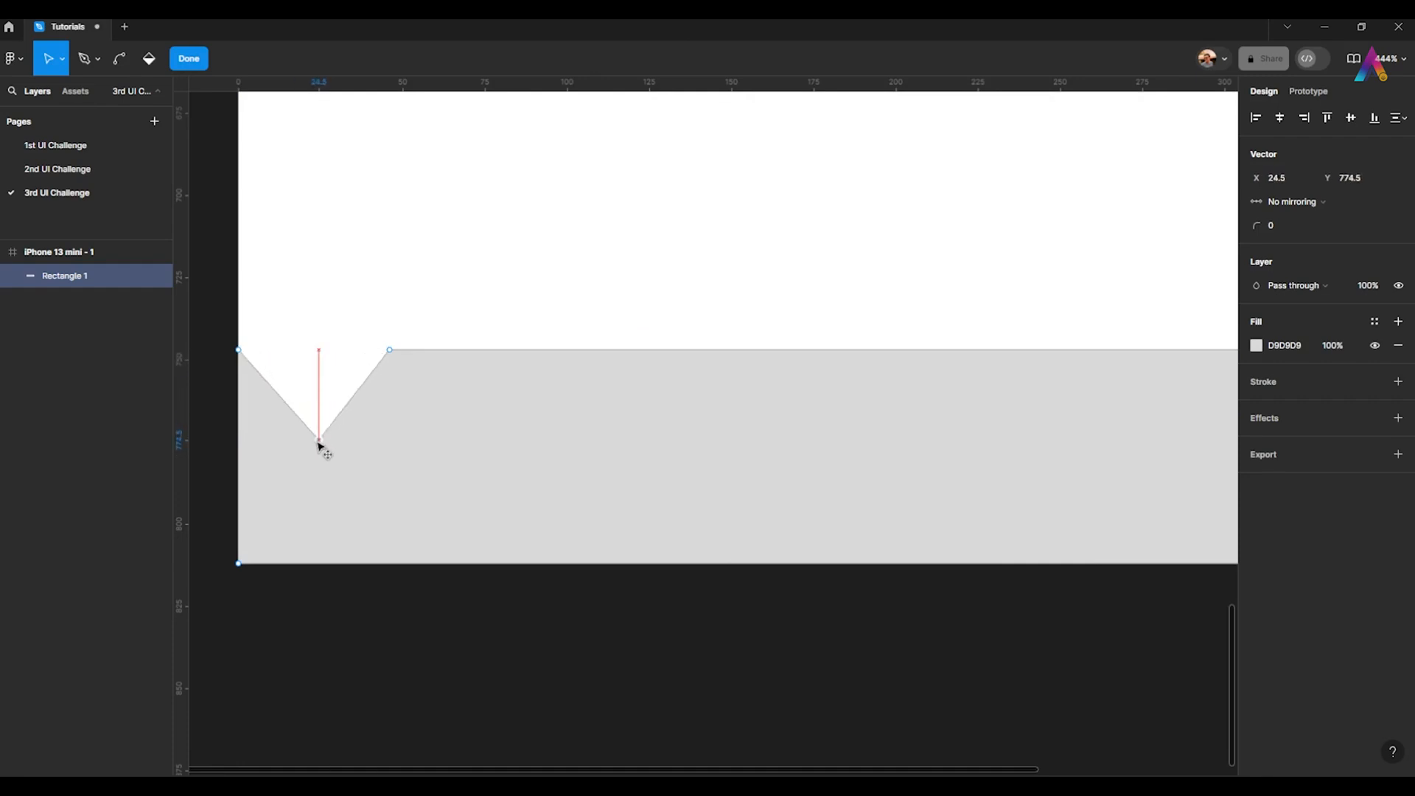
{"action": "key", "text": "ctrl+z"}
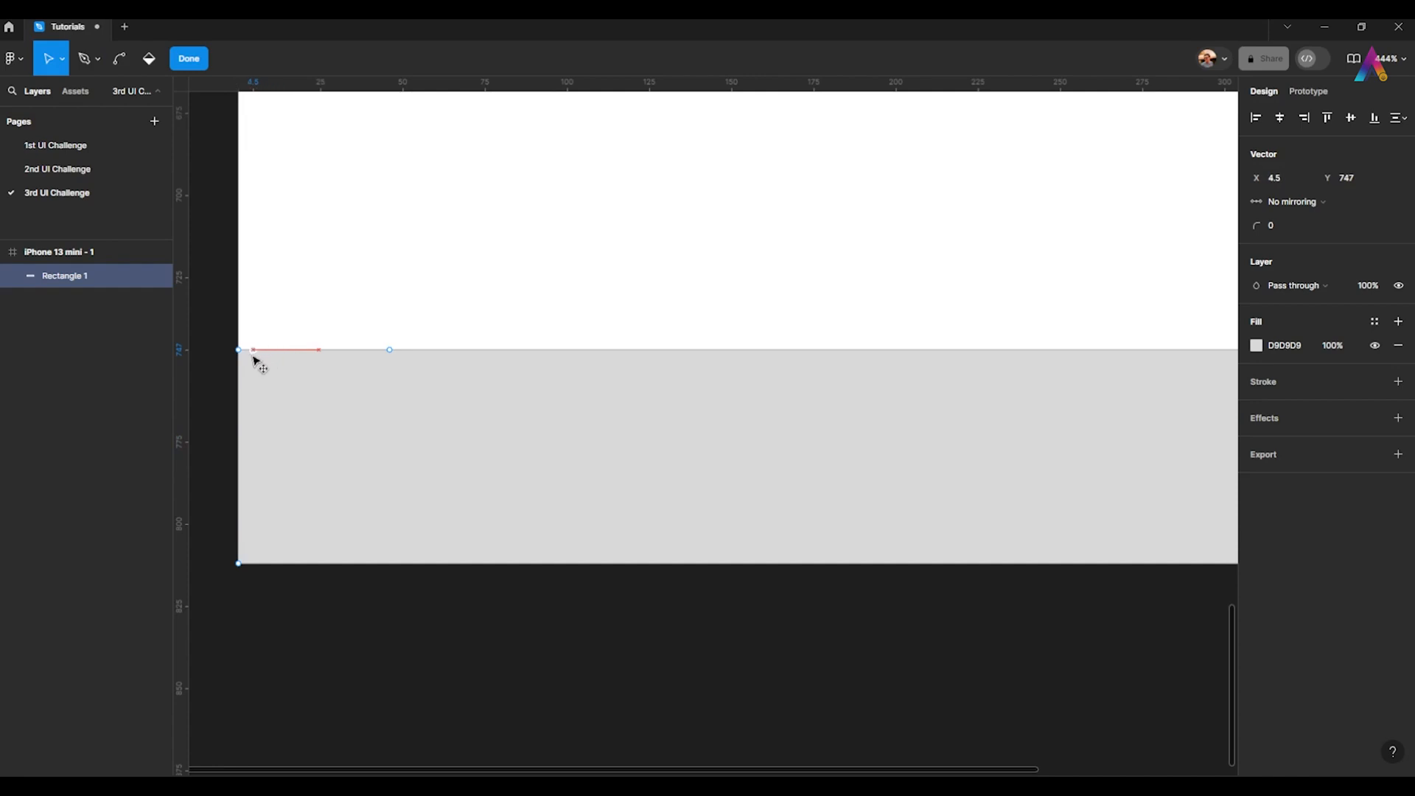
- Add a point at about X 23.75 between the two upper-edge points and pull it down to about Y 772.5, forming a V-shaped notch
{"action": "key", "text": "p"}
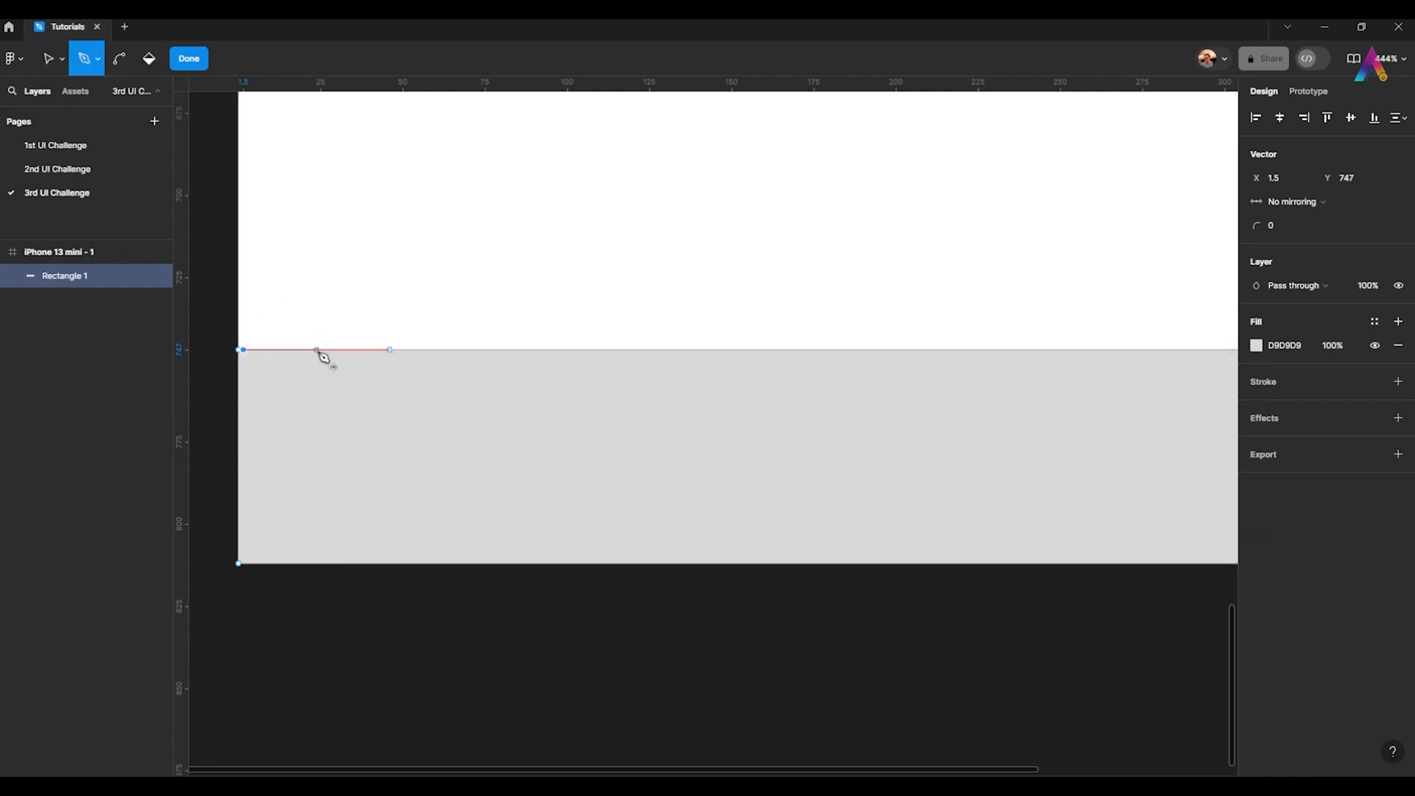
{"action": "left_click", "coordinate": [316, 349]}
{"action": "left_click", "coordinate": [190, 59]}
{"action": "key", "text": "Return"}
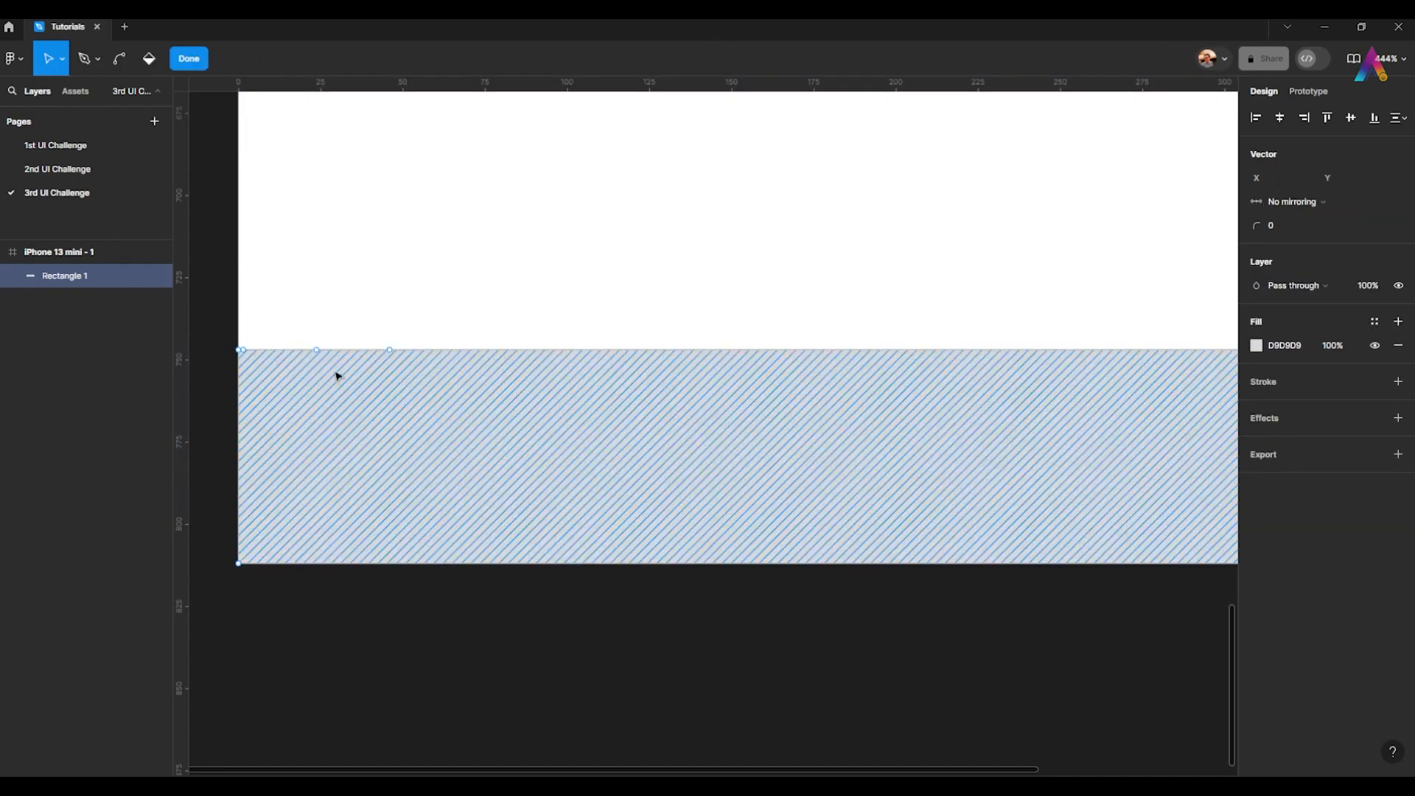
{"action": "left_click_drag", "start_coordinate": [316, 352], "coordinate": [316, 438]}
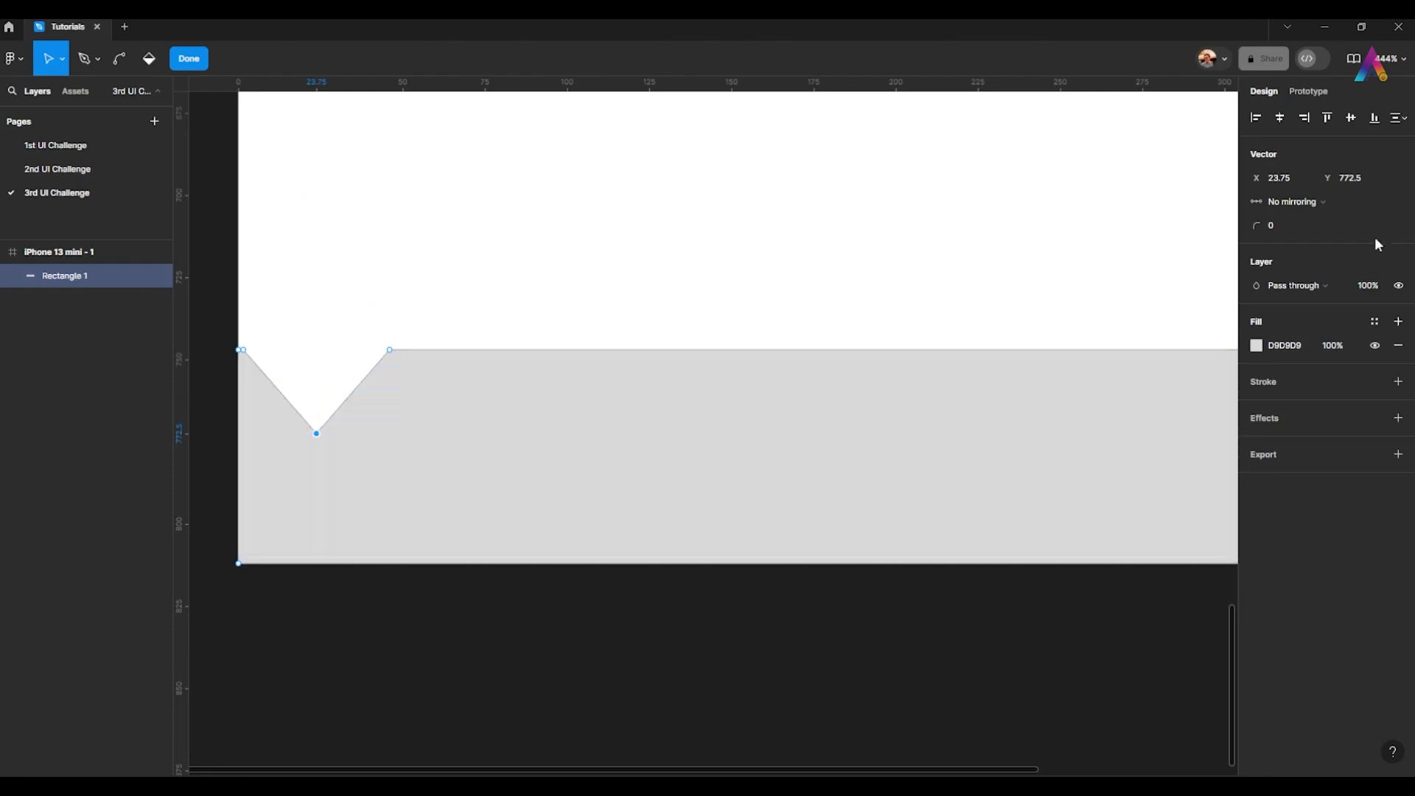
{"action": "left_click", "coordinate": [1272, 233]}
{"action": "key", "text": "shift+Up"}
{"action": "key", "text": "shift+Up"}
{"action": "key", "text": "shift+Up"}
{"action": "key", "text": "shift+Up"}
{"action": "key", "text": "shift+Up"}
{"action": "key", "text": "shift+Up"}
{"action": "key", "text": "shift+Up"}
{"action": "key", "text": "shift+Up"}
{"action": "key", "text": "shift+Up"}
{"action": "key", "text": "shift+Up"}
{"action": "key", "text": "shift+Up"}
{"action": "key", "text": "shift+Up"}
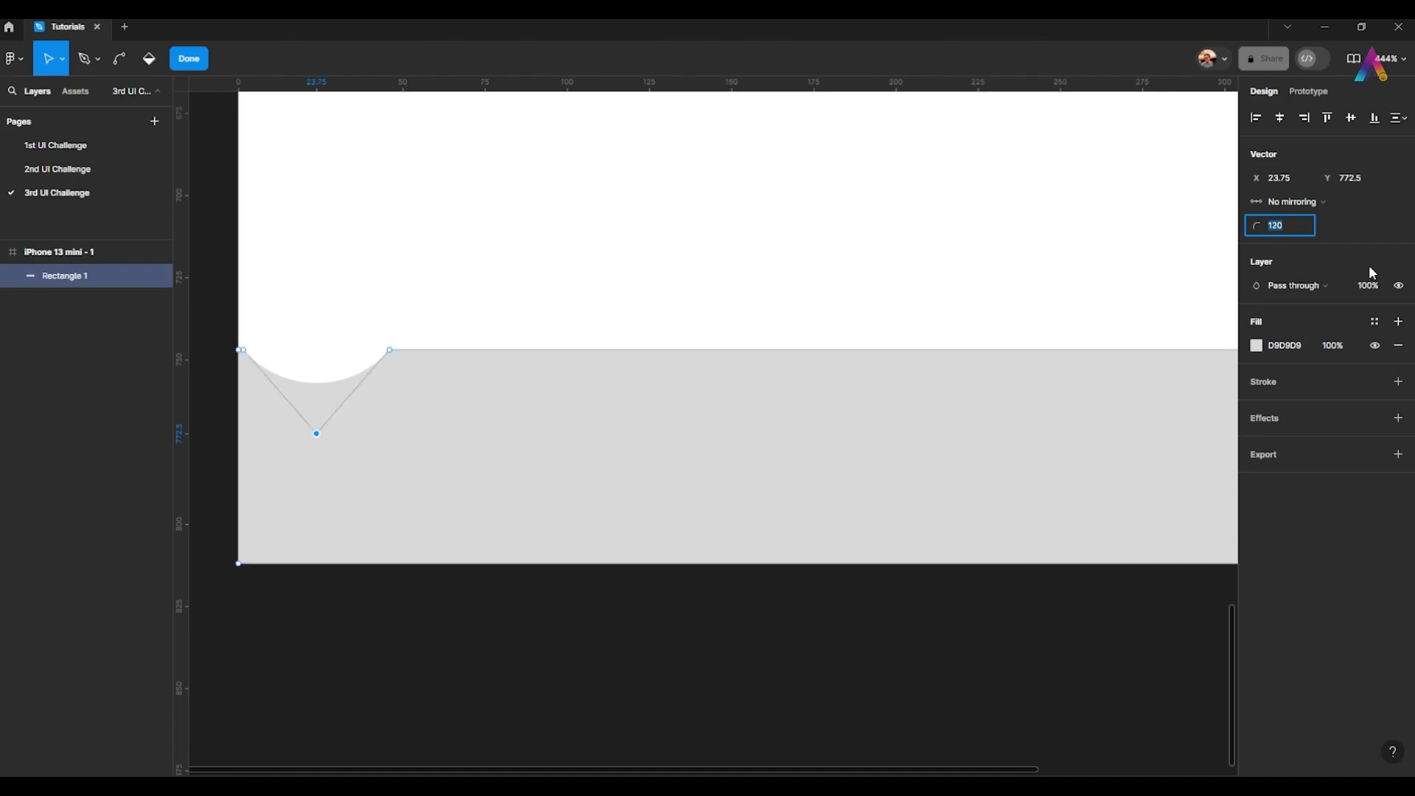
{"action": "left_click", "coordinate": [272, 154]}
{"action": "left_click", "coordinate": [315, 435]}
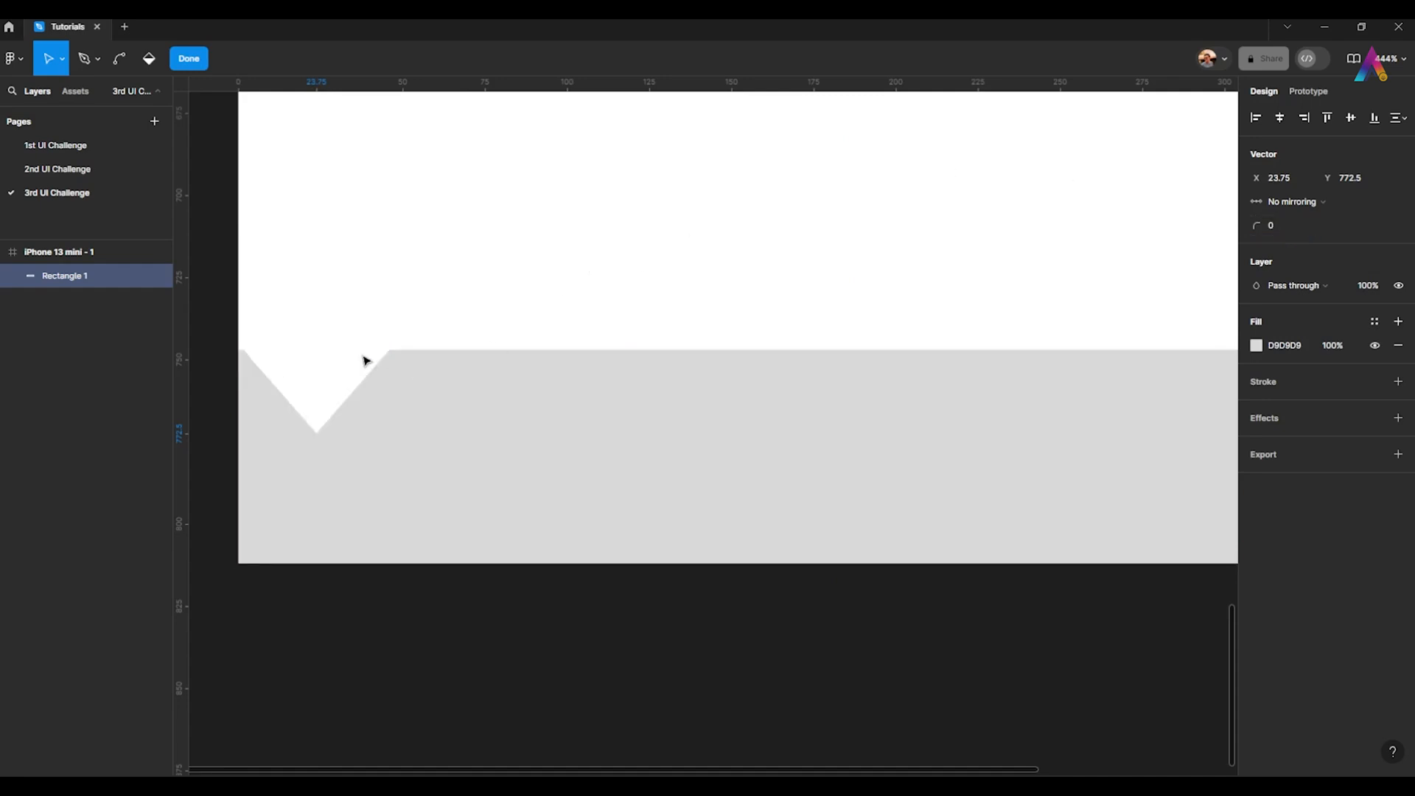
- Set the corner radius of the notch's upper corner points to 20
{"action": "left_click", "coordinate": [391, 351]}
{"action": "left_click", "coordinate": [1309, 226]}
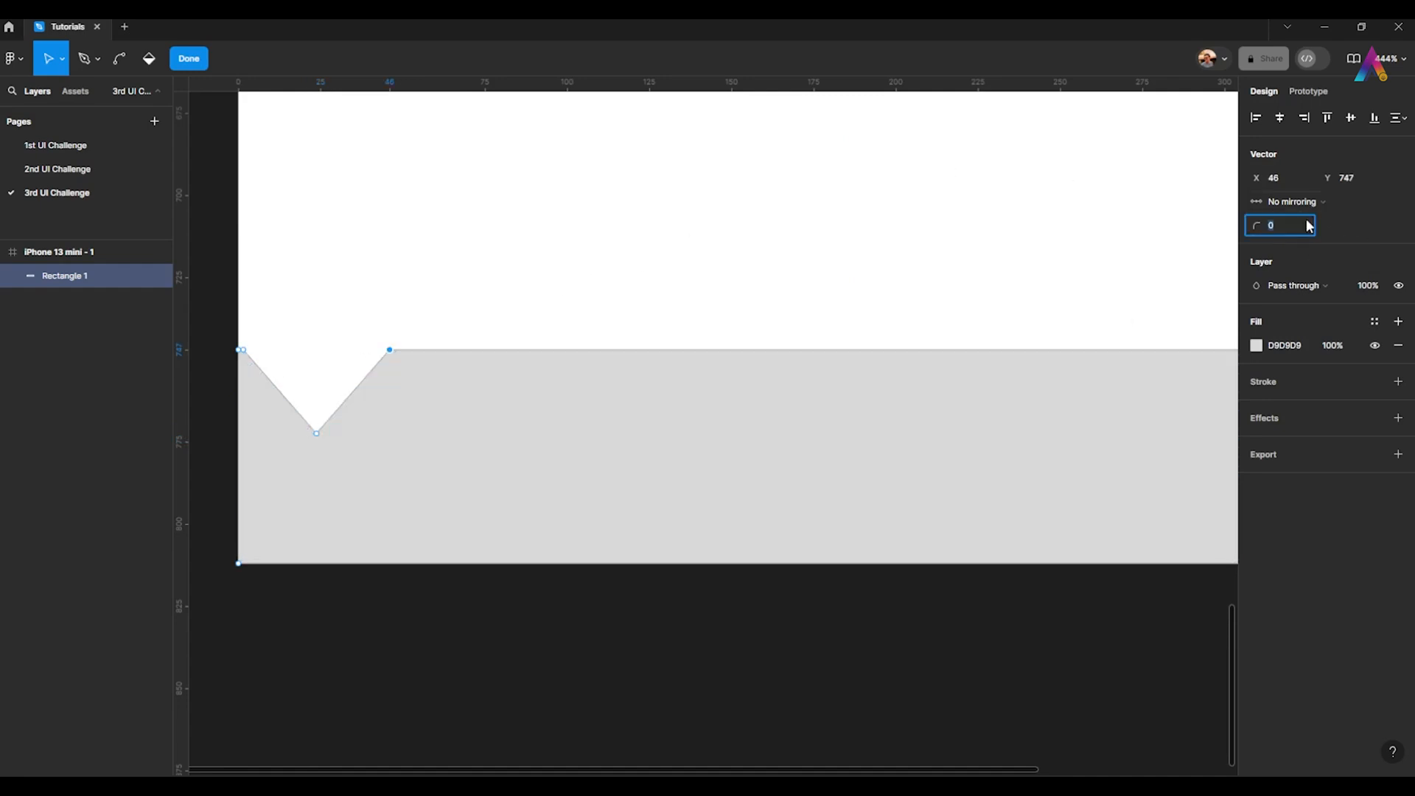
{"action": "key", "text": "Return"}
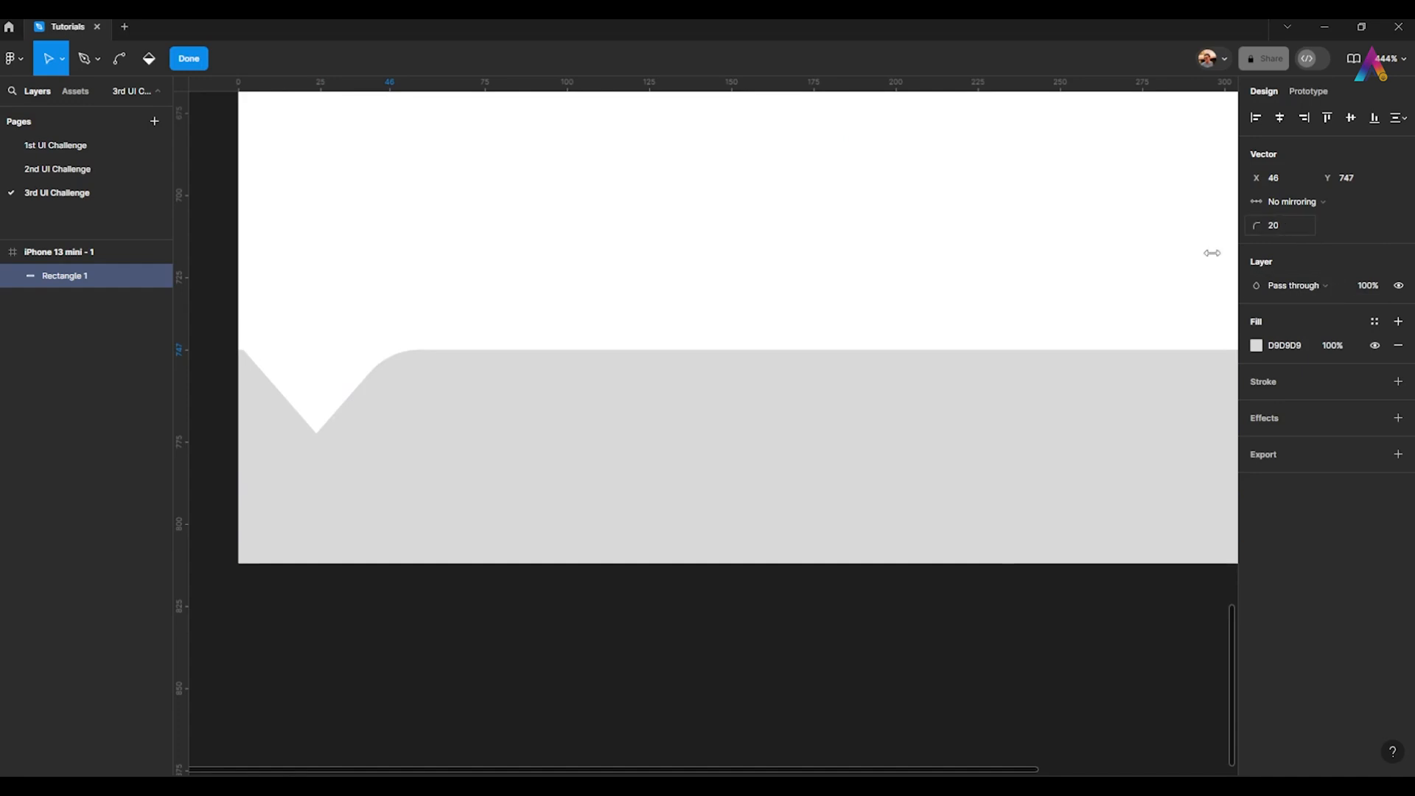
{"action": "left_click", "coordinate": [1285, 233]}
{"action": "type", "text": "20"}
{"action": "key", "text": "Return"}
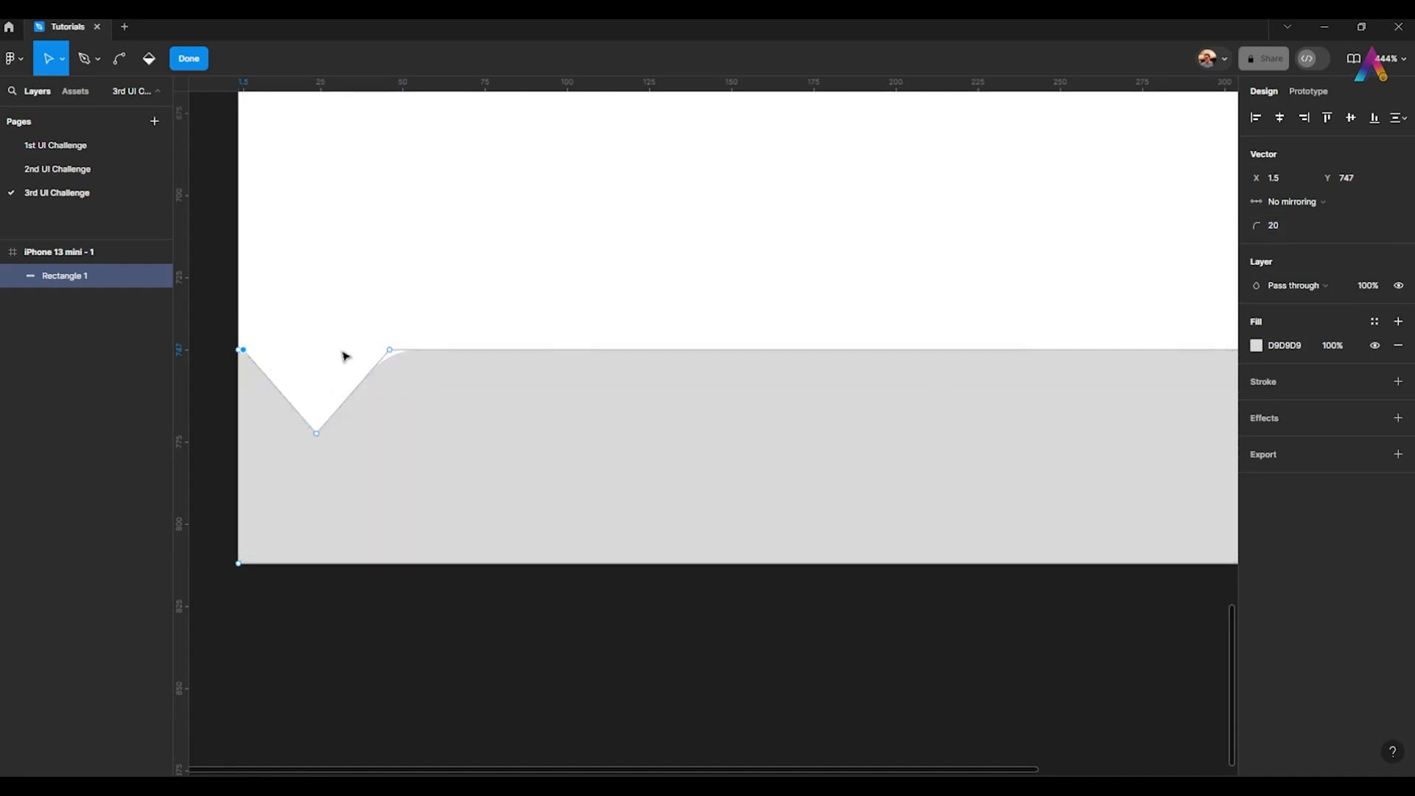
- Select the notch's three points together and move them right along the bar until its upper-left point is at X 25
{"action": "left_click", "coordinate": [389, 351], "text": "shift"}
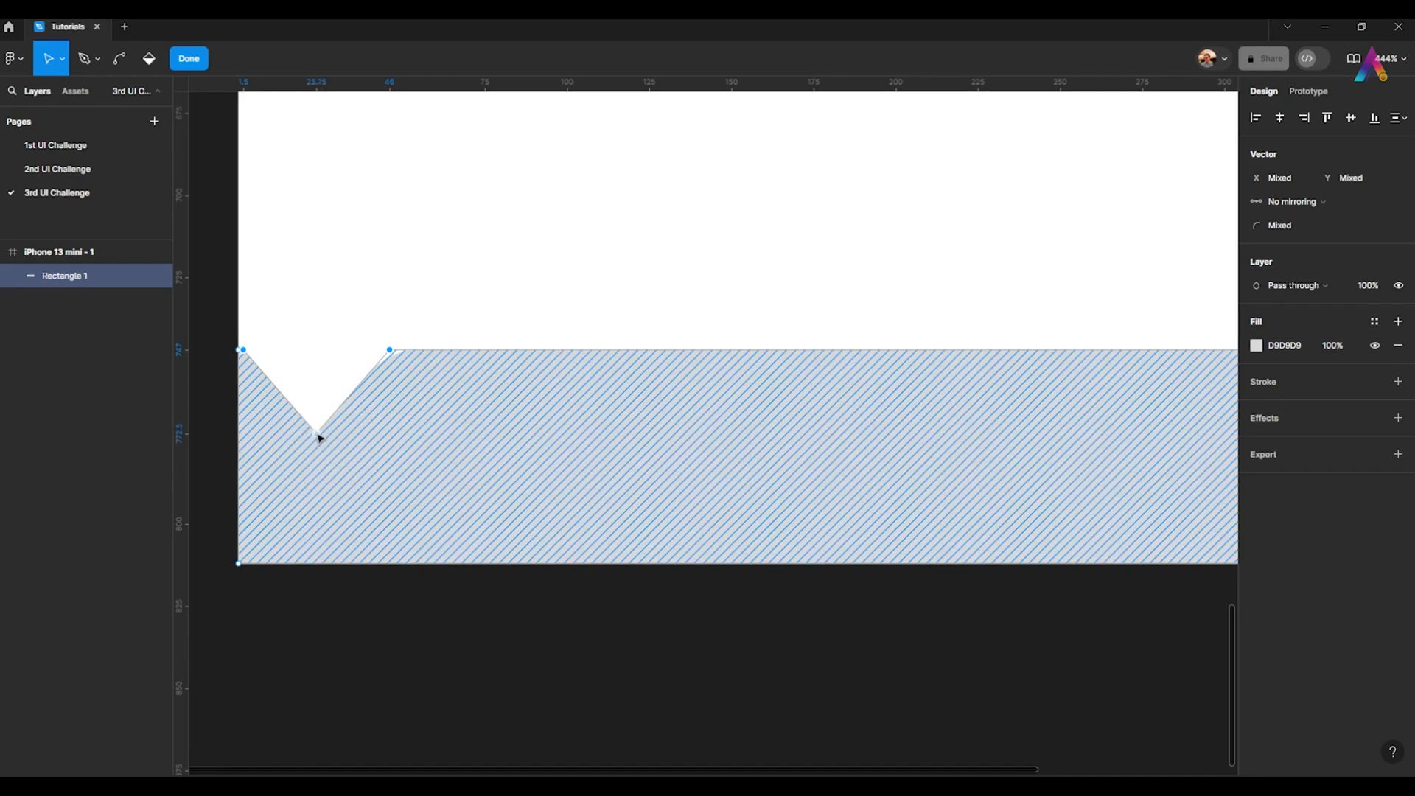
{"action": "left_click_drag", "start_coordinate": [317, 434], "coordinate": [382, 435]}
{"action": "key", "text": "ctrl+z"}
{"action": "scroll", "coordinate": [253, 361], "scroll_direction": "up", "scroll_amount": 4}
{"action": "left_click", "coordinate": [232, 339]}
{"action": "left_click", "coordinate": [392, 522], "text": "shift"}
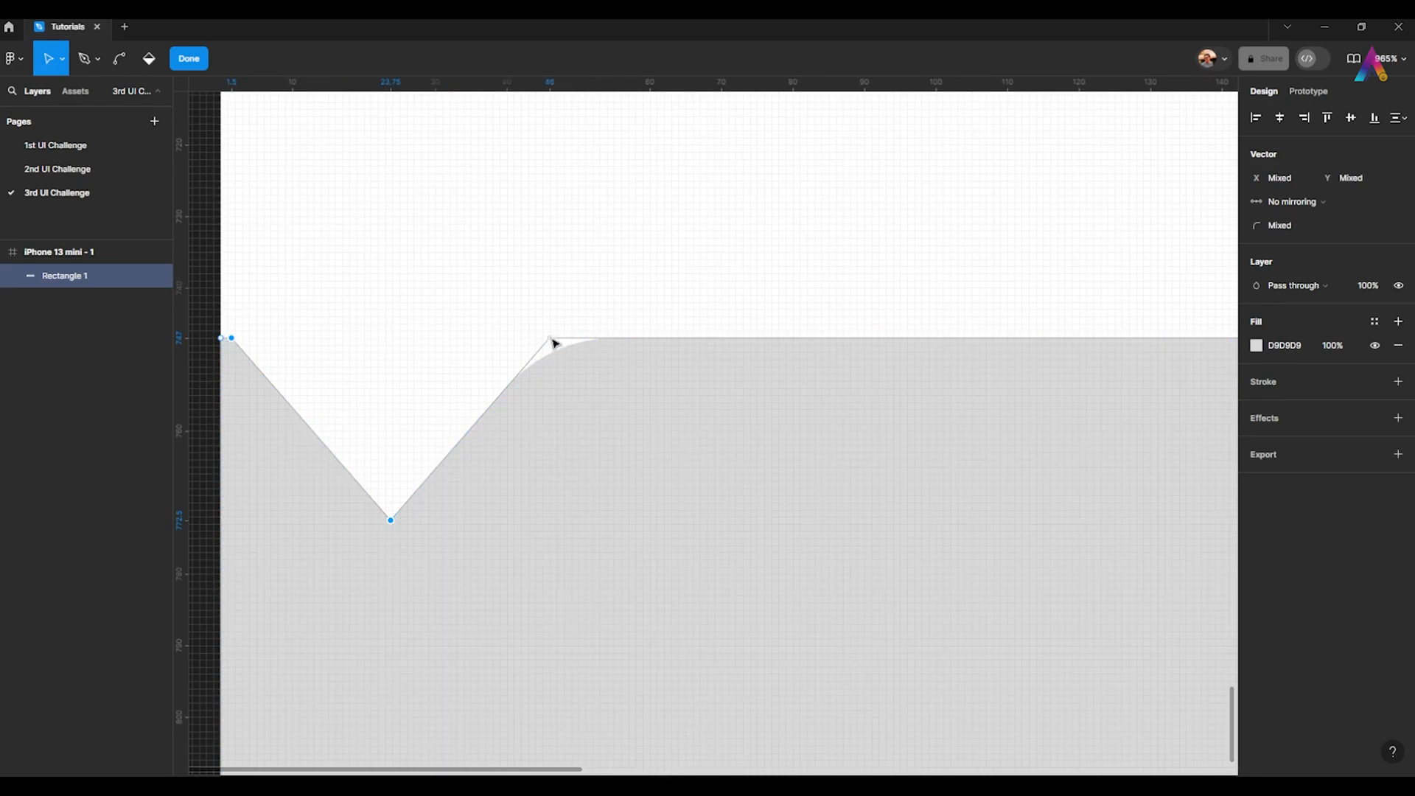
{"action": "left_click_drag", "start_coordinate": [551, 340], "coordinate": [720, 340]}
- Set the corner radius of the notch's two upper points to 220
{"action": "scroll", "coordinate": [596, 373], "scroll_direction": "down", "scroll_amount": 4}
{"action": "scroll", "coordinate": [605, 370], "scroll_direction": "up", "scroll_amount": 2}
{"action": "left_click", "coordinate": [445, 354]}
{"action": "left_click", "coordinate": [673, 355], "text": "shift"}
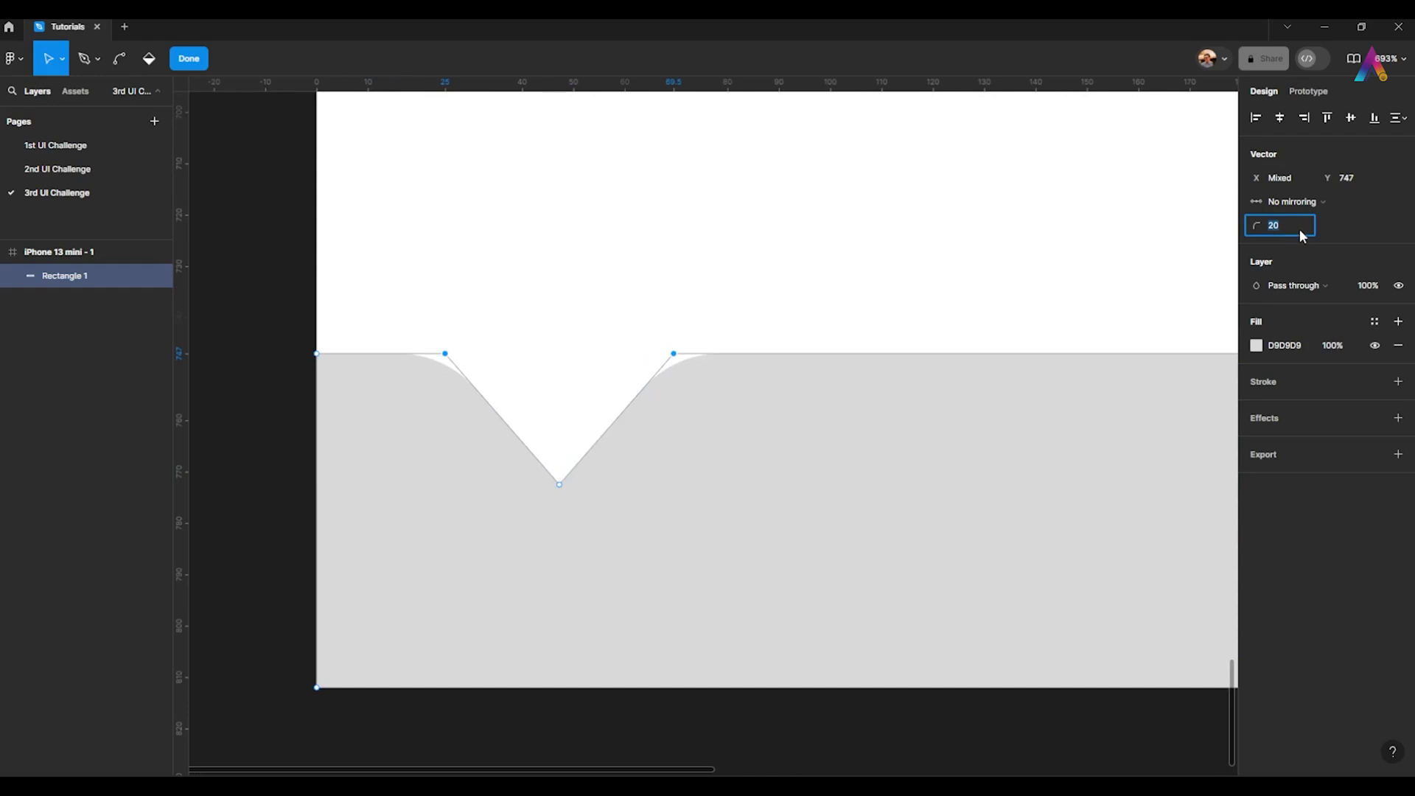
{"action": "type", "text": "210"}
{"action": "key", "text": "Return"}
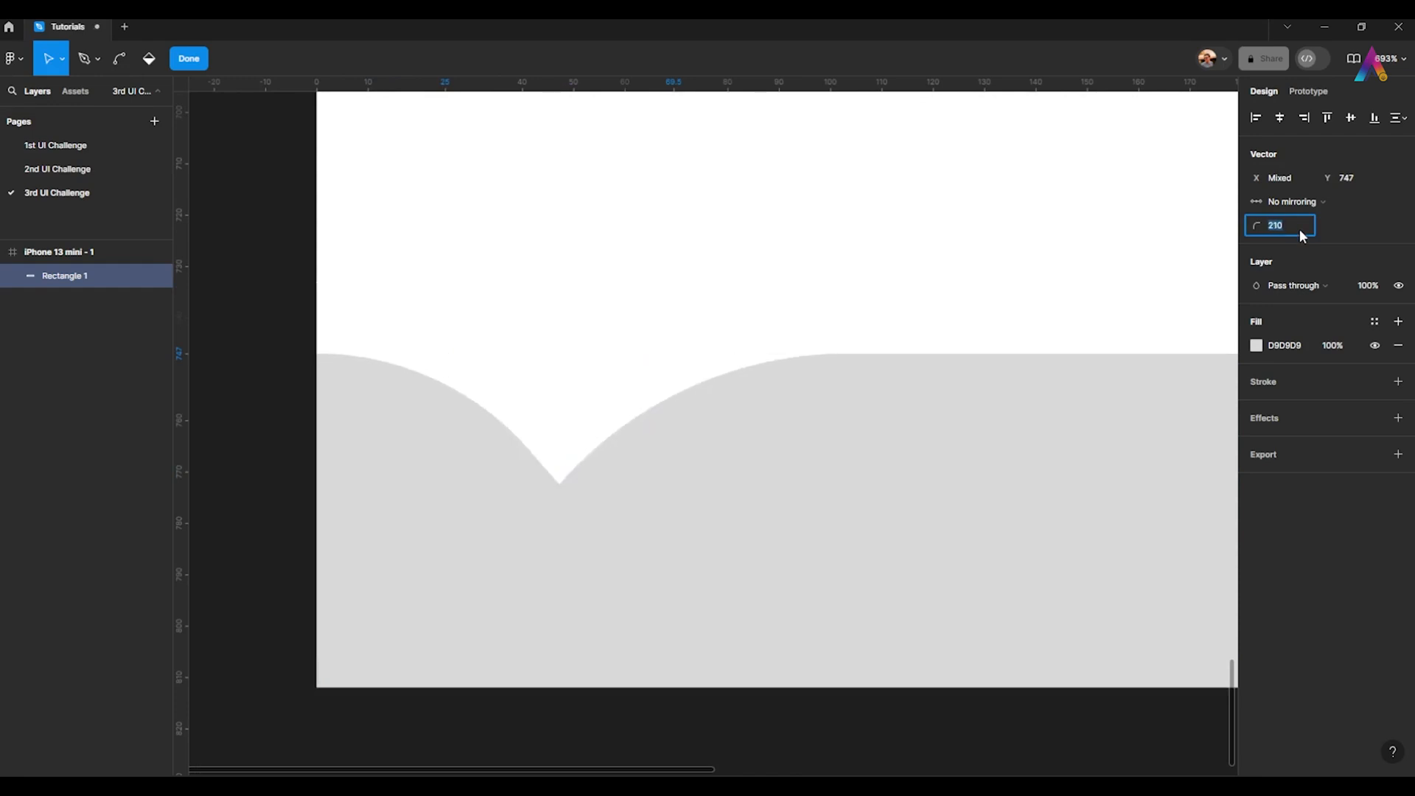
{"action": "key", "text": "shift+Up"}
- Curve the notch's lowest point with the Bend tool, using horizontal handles about 22 px long on each side, and finish vector editing
{"action": "scroll", "coordinate": [413, 508], "scroll_direction": "down", "scroll_amount": 3}
{"action": "scroll", "coordinate": [479, 498], "scroll_direction": "up", "scroll_amount": 2}
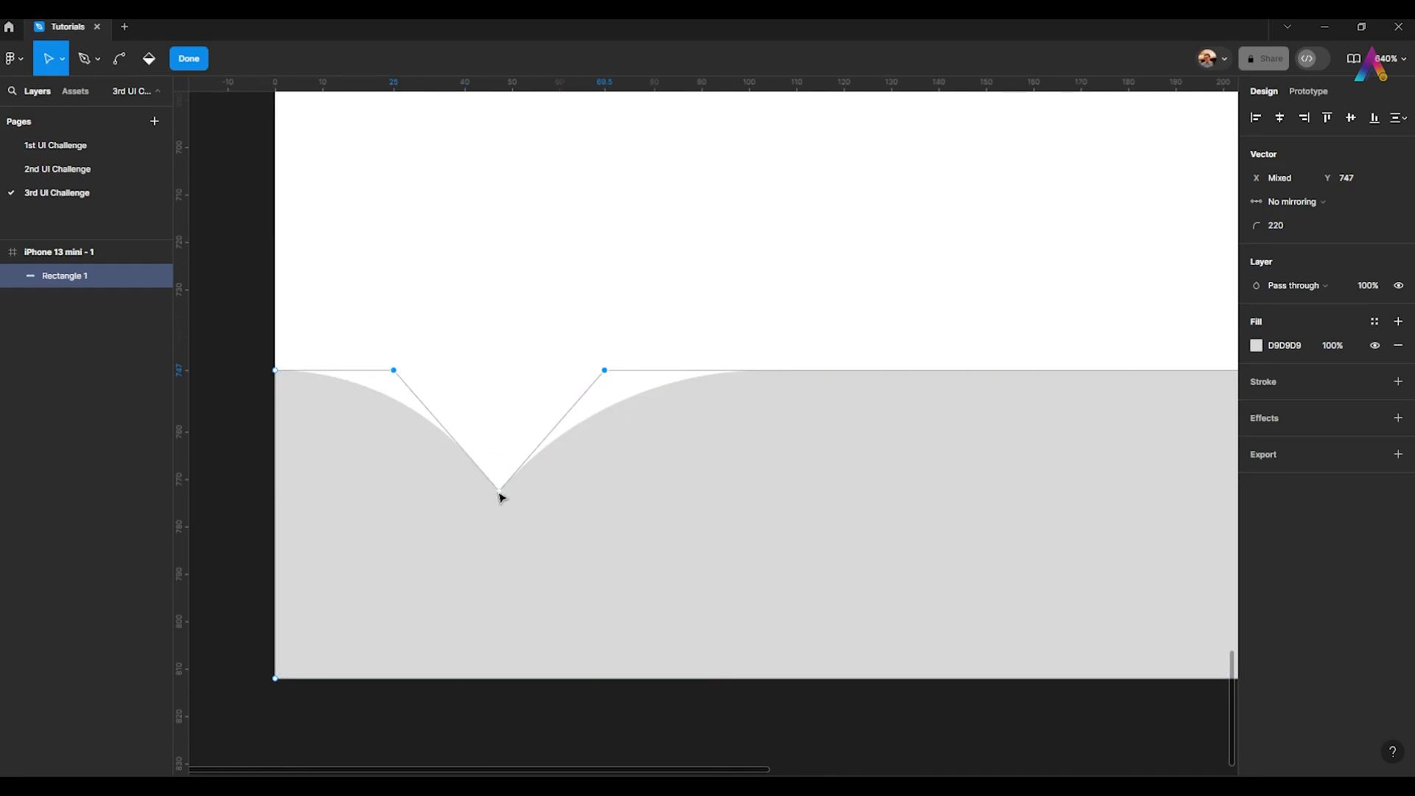
{"action": "left_click", "coordinate": [499, 491]}
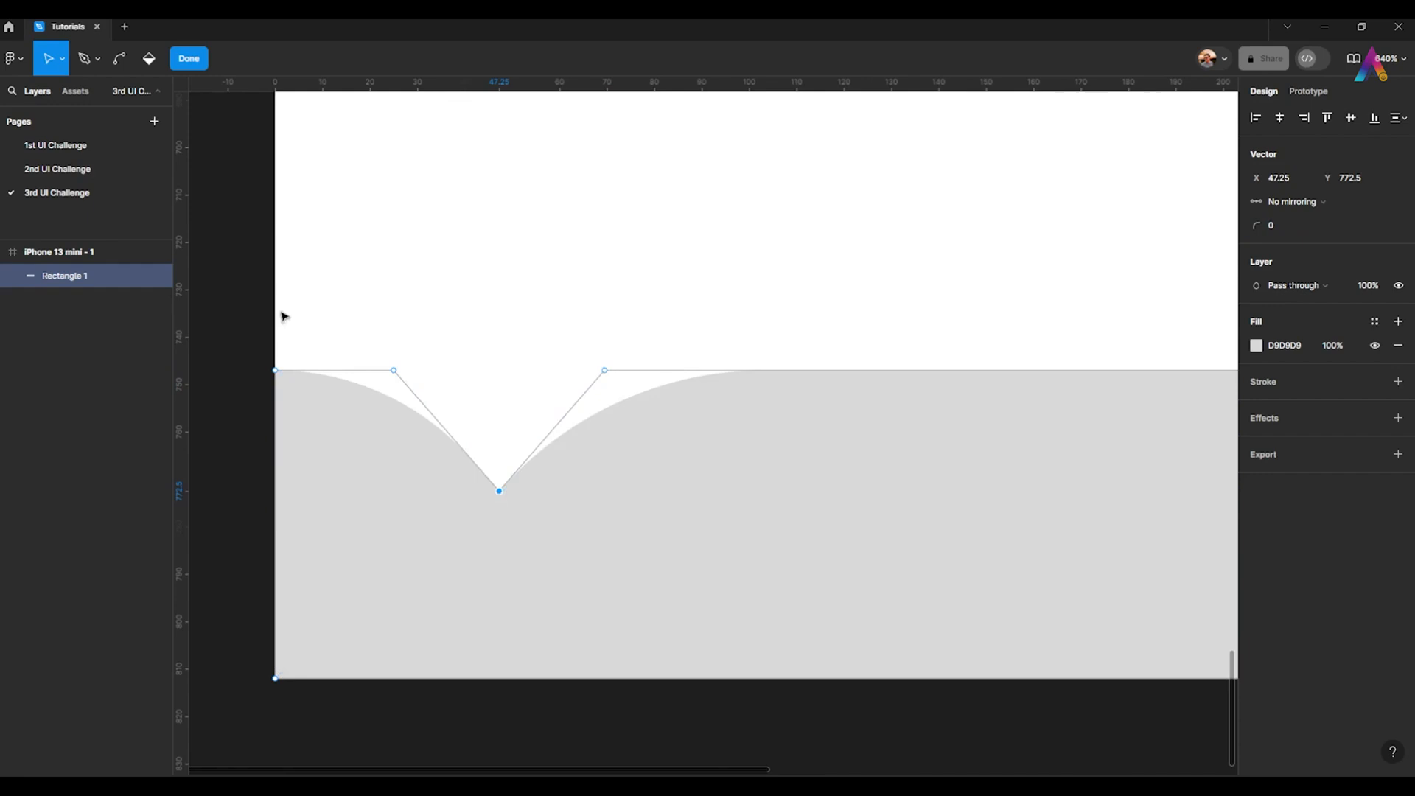
{"action": "left_click", "coordinate": [84, 59]}
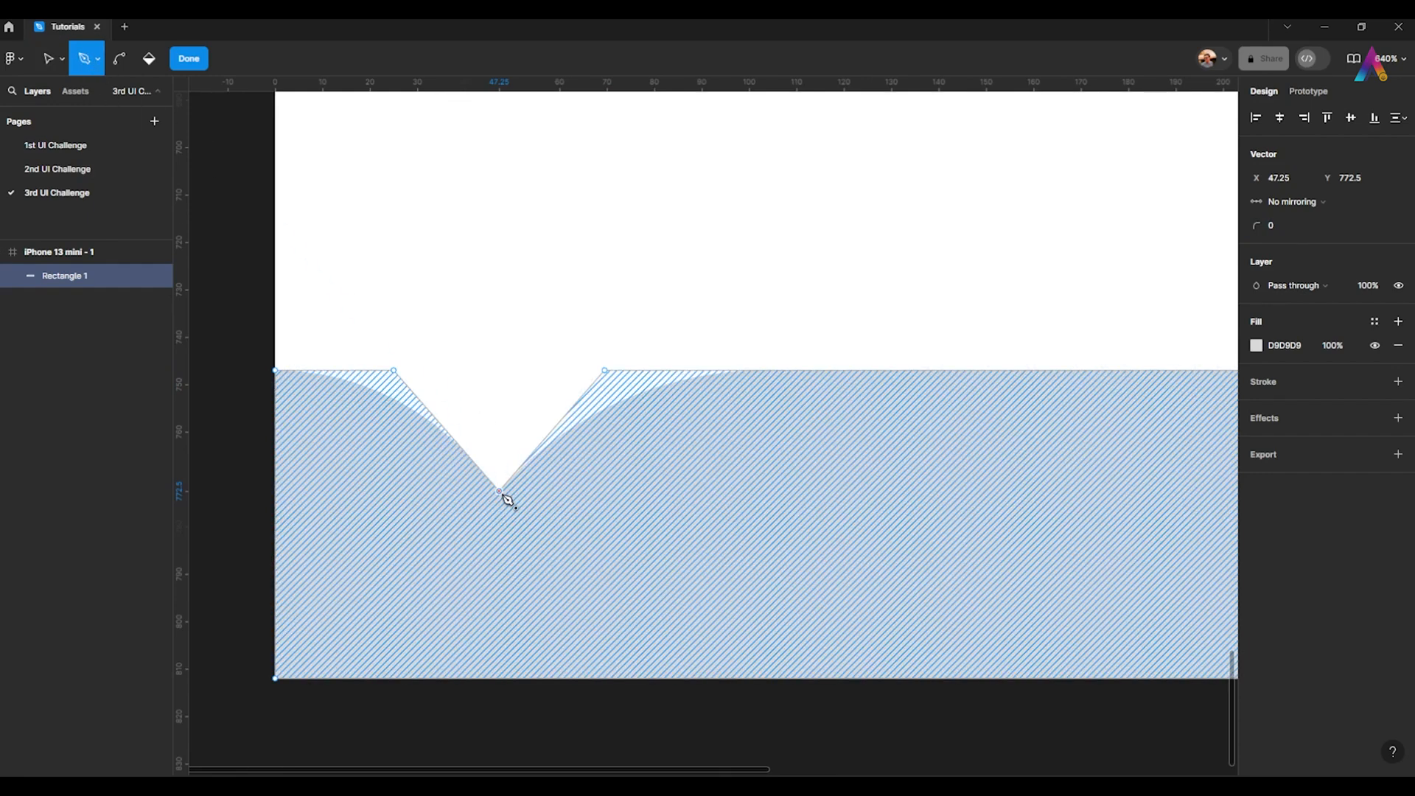
{"action": "left_click", "coordinate": [119, 66]}
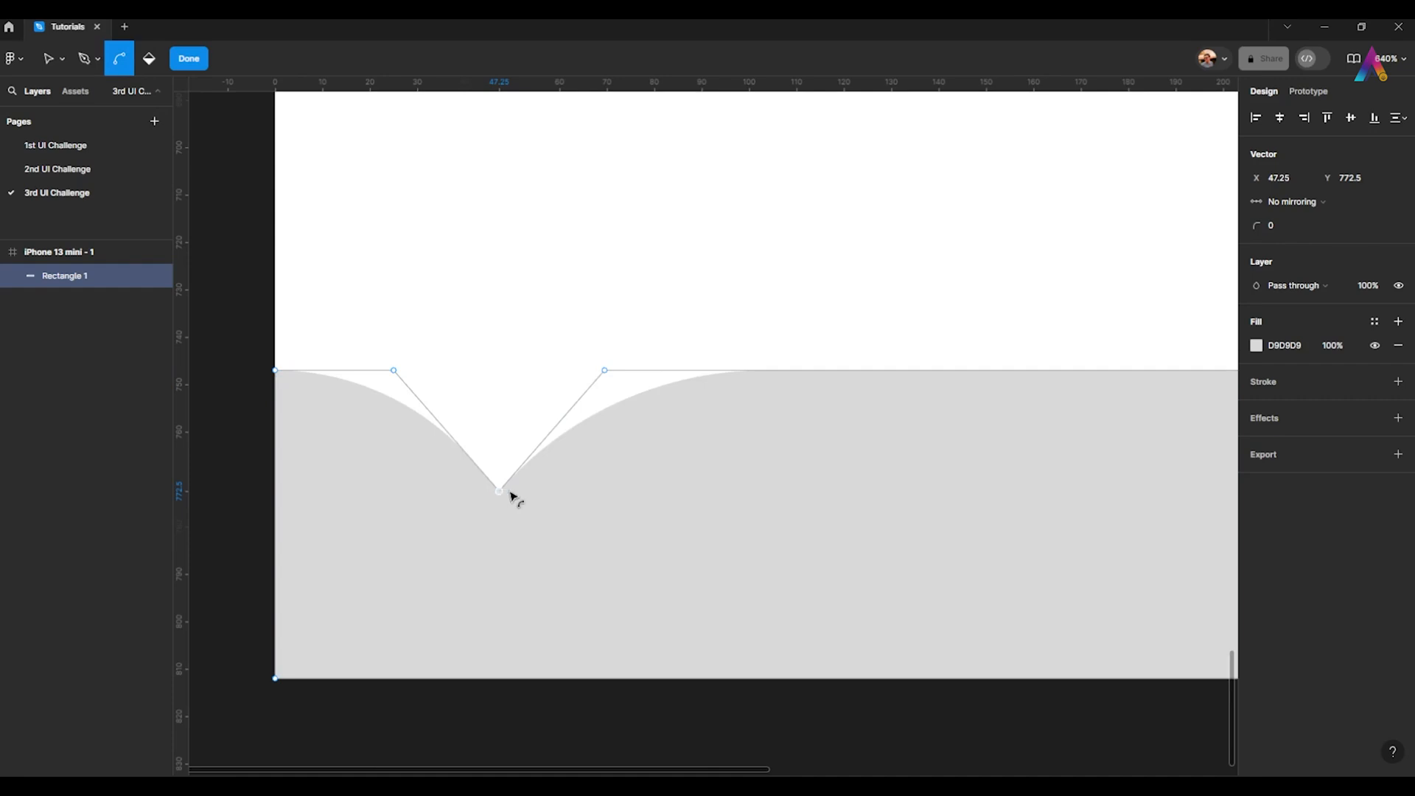
{"action": "left_click_drag", "start_coordinate": [501, 492], "coordinate": [606, 495]}
{"action": "left_click", "coordinate": [189, 58]}
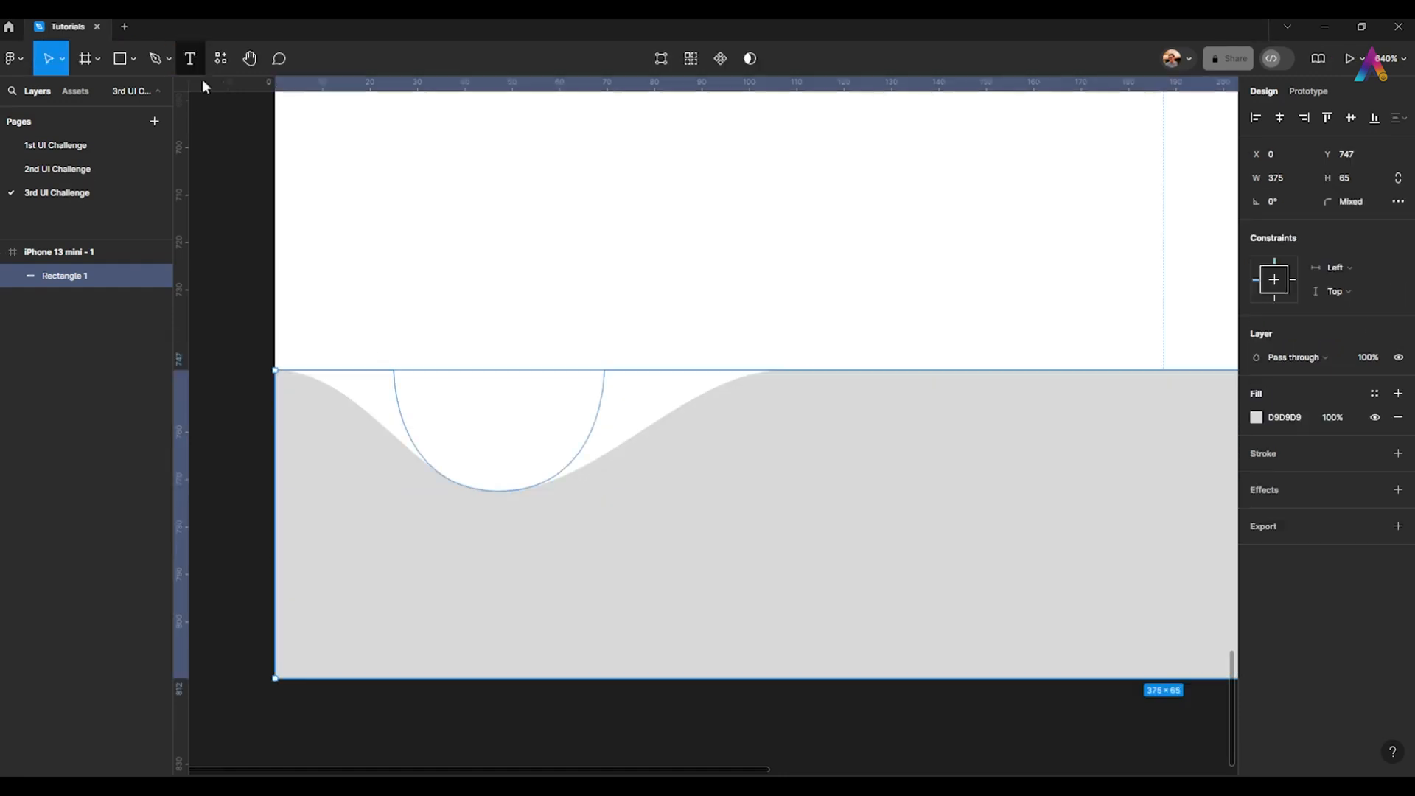
- Try corner radii of 30 and 10 on the notch's two upper points
{"action": "left_click", "coordinate": [661, 59]}
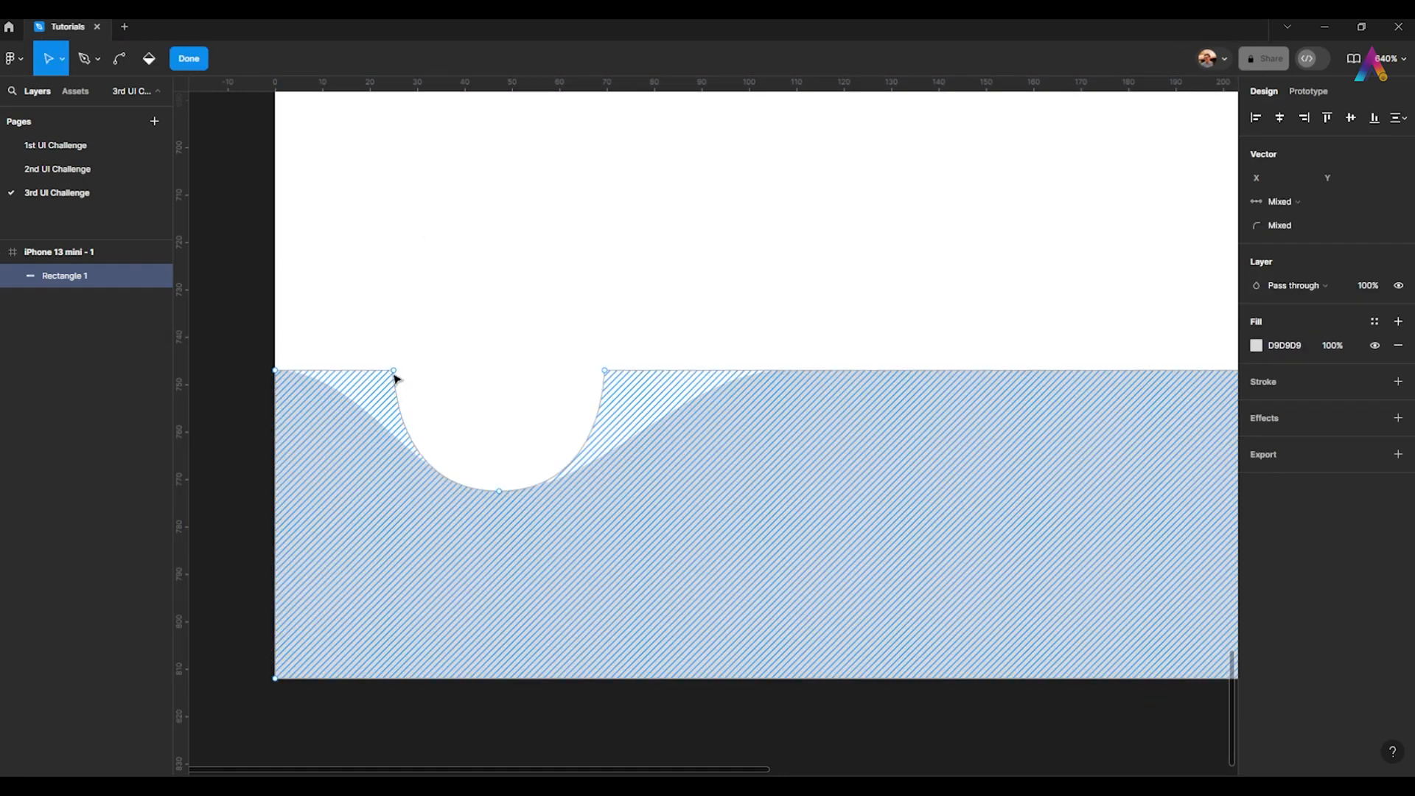
{"action": "left_click", "coordinate": [394, 371]}
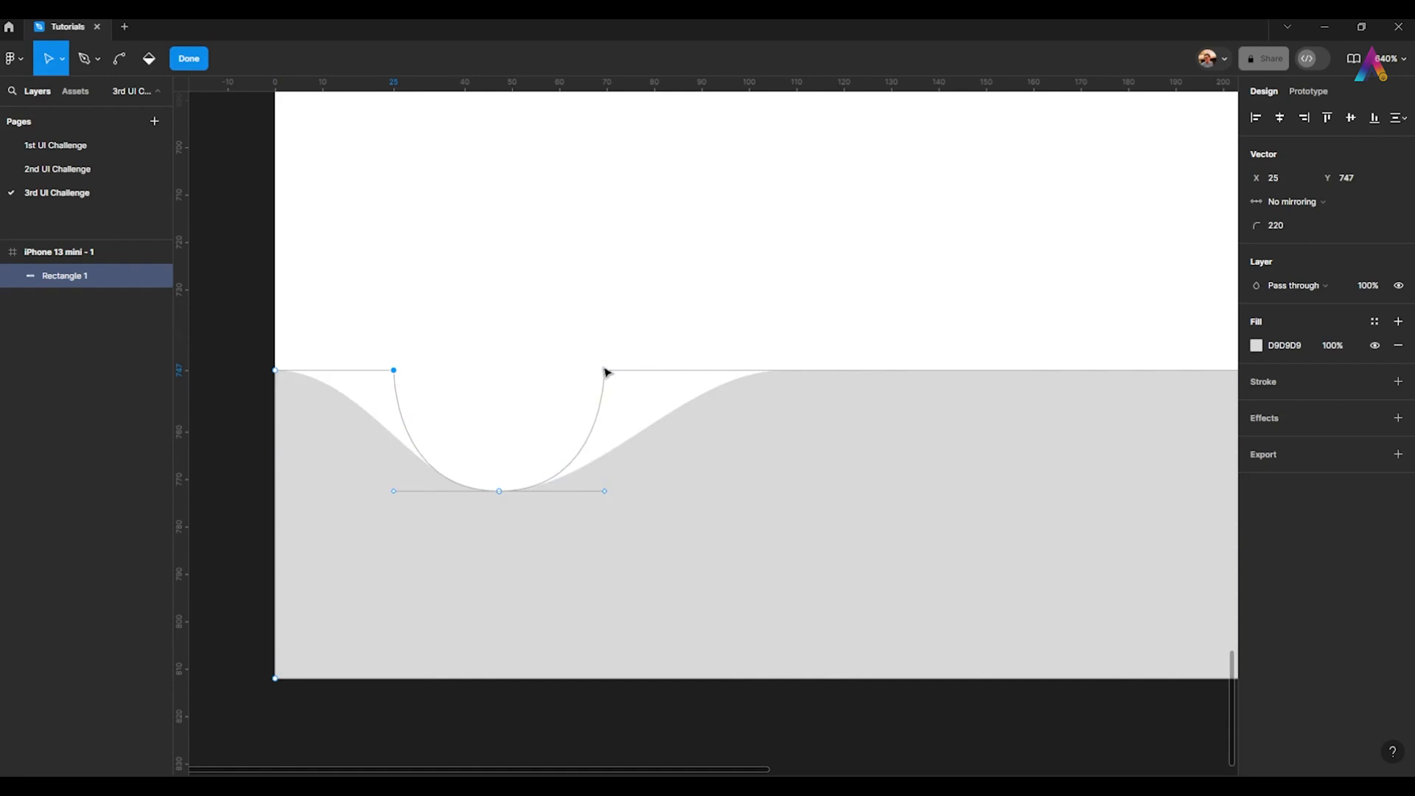
{"action": "left_click", "coordinate": [1282, 225]}
{"action": "type", "text": "30"}
{"action": "key", "text": "Return"}
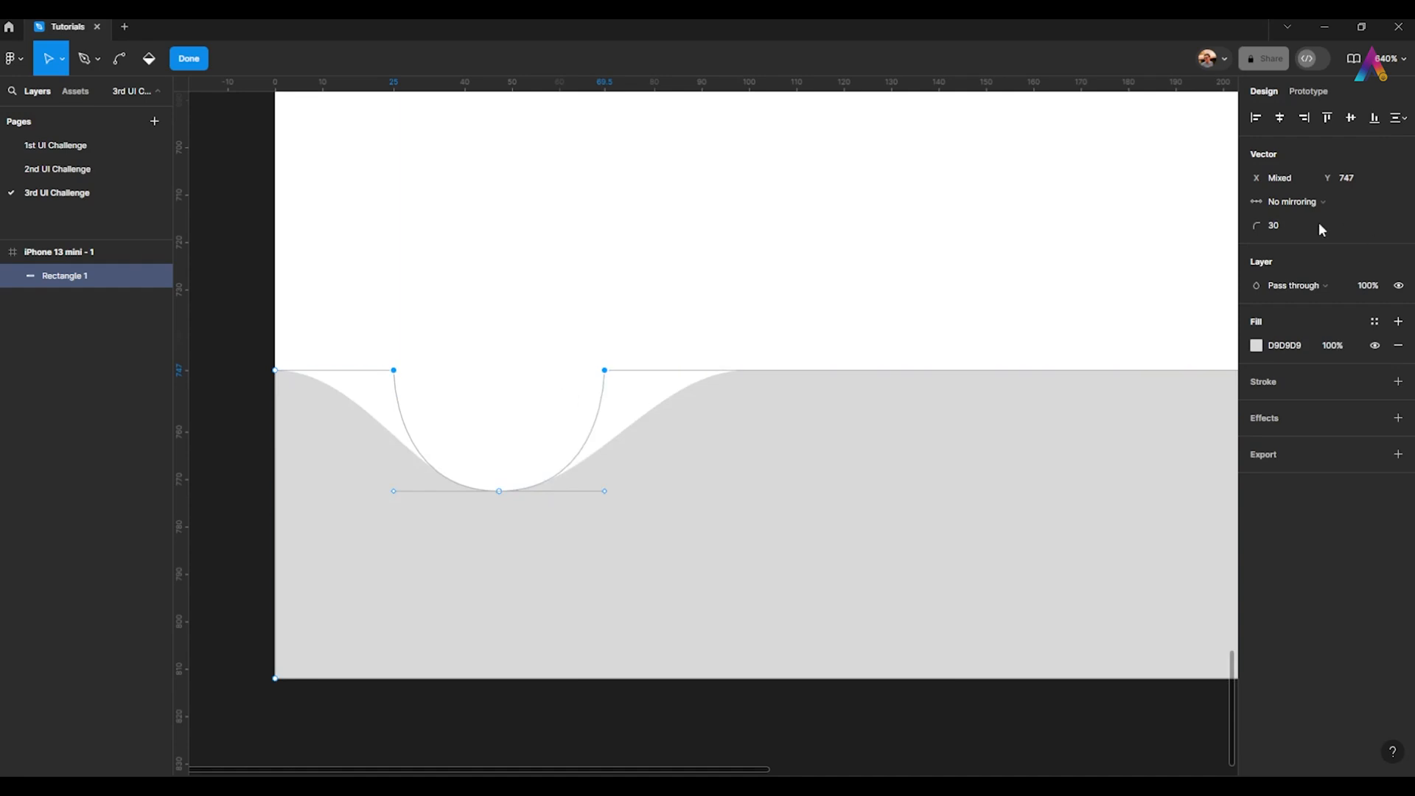
{"action": "type", "text": "10"}
{"action": "key", "text": "Return"}
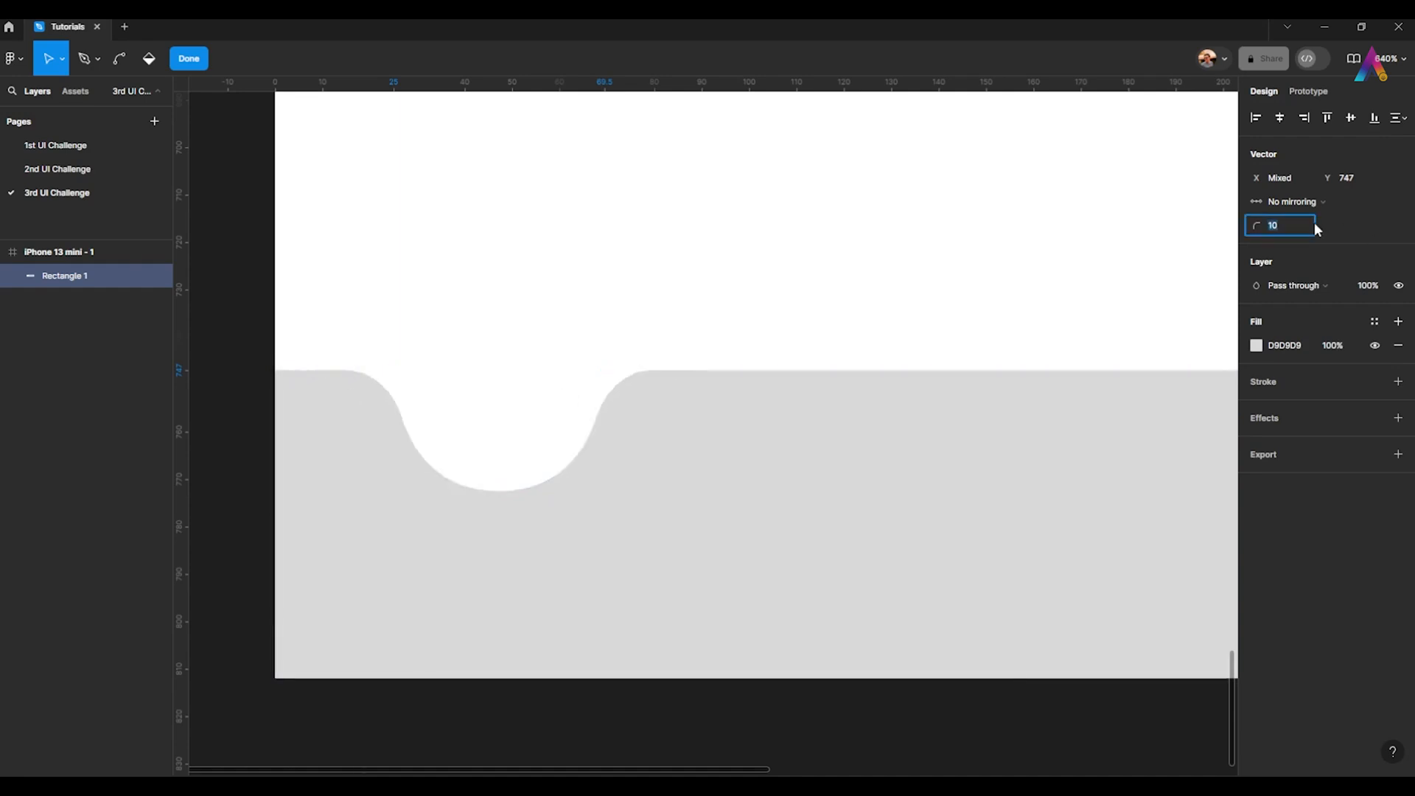
- Set the corner radius of the notch's two upper points to 15 and finish vector editing
{"action": "type", "text": "20"}
{"action": "key", "text": "Return"}
{"action": "key", "text": "Down"}
{"action": "key", "text": "Down"}
{"action": "key", "text": "Down"}
{"action": "key", "text": "Down"}
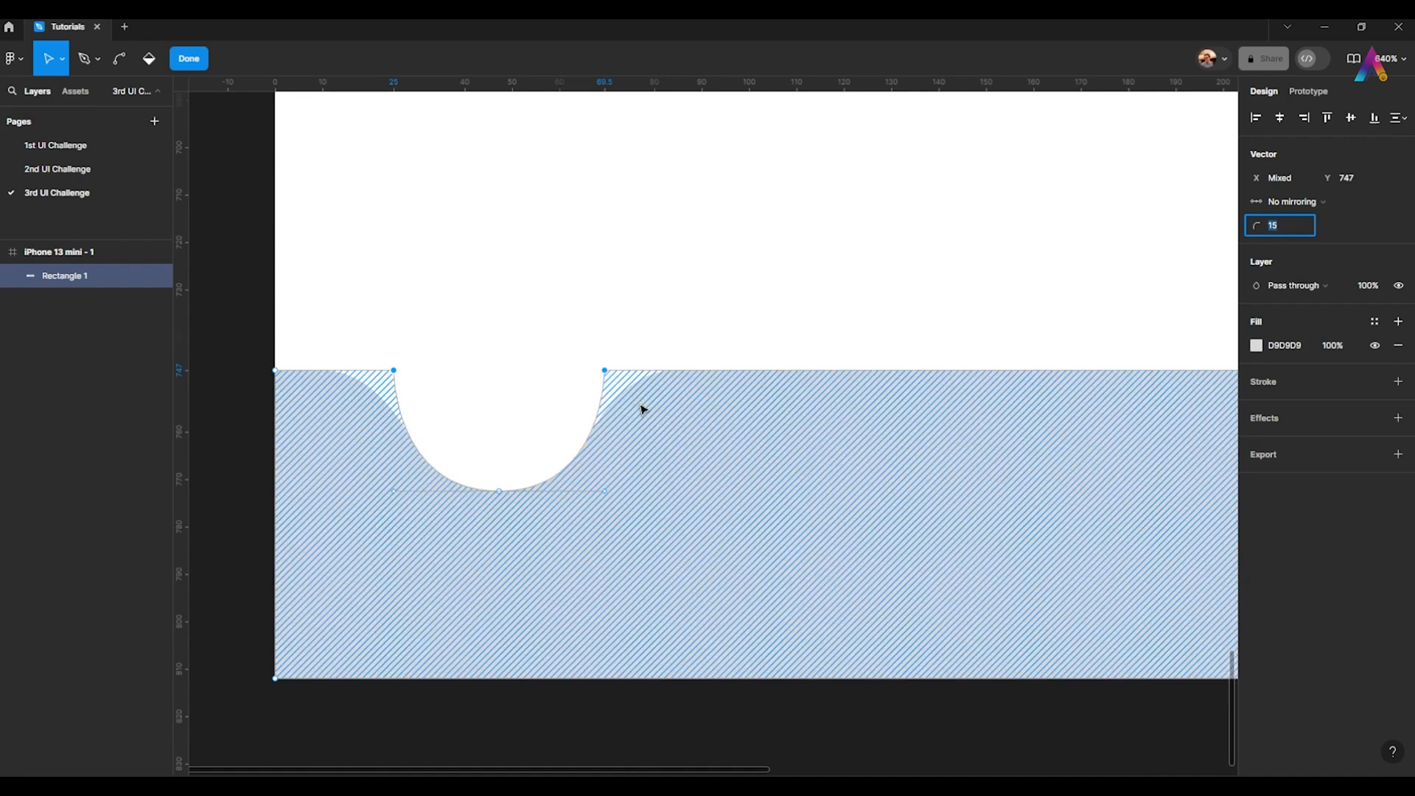
{"action": "scroll", "coordinate": [641, 404], "scroll_direction": "down", "scroll_amount": 5, "text": "ctrl"}
{"action": "left_click_drag", "start_coordinate": [567, 359], "coordinate": [499, 365]}
{"action": "double_click", "coordinate": [285, 373]}
{"action": "scroll", "coordinate": [422, 426], "scroll_direction": "up", "scroll_amount": 2, "text": "ctrl"}
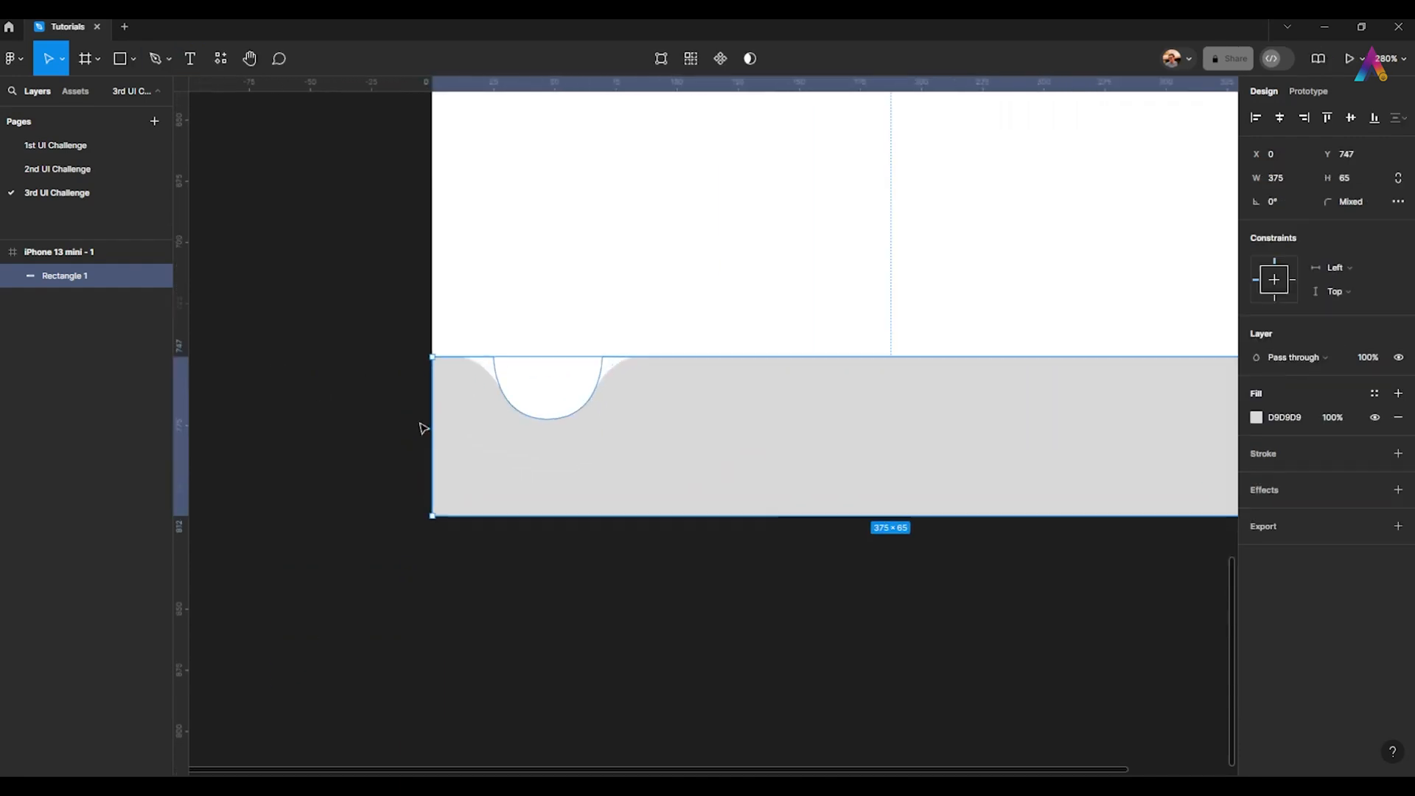
{"action": "left_click", "coordinate": [364, 423]}
{"action": "scroll", "coordinate": [384, 468], "scroll_direction": "down", "scroll_amount": 1, "text": "ctrl"}
{"action": "scroll", "coordinate": [445, 477], "scroll_direction": "up", "scroll_amount": 1, "text": "ctrl"}
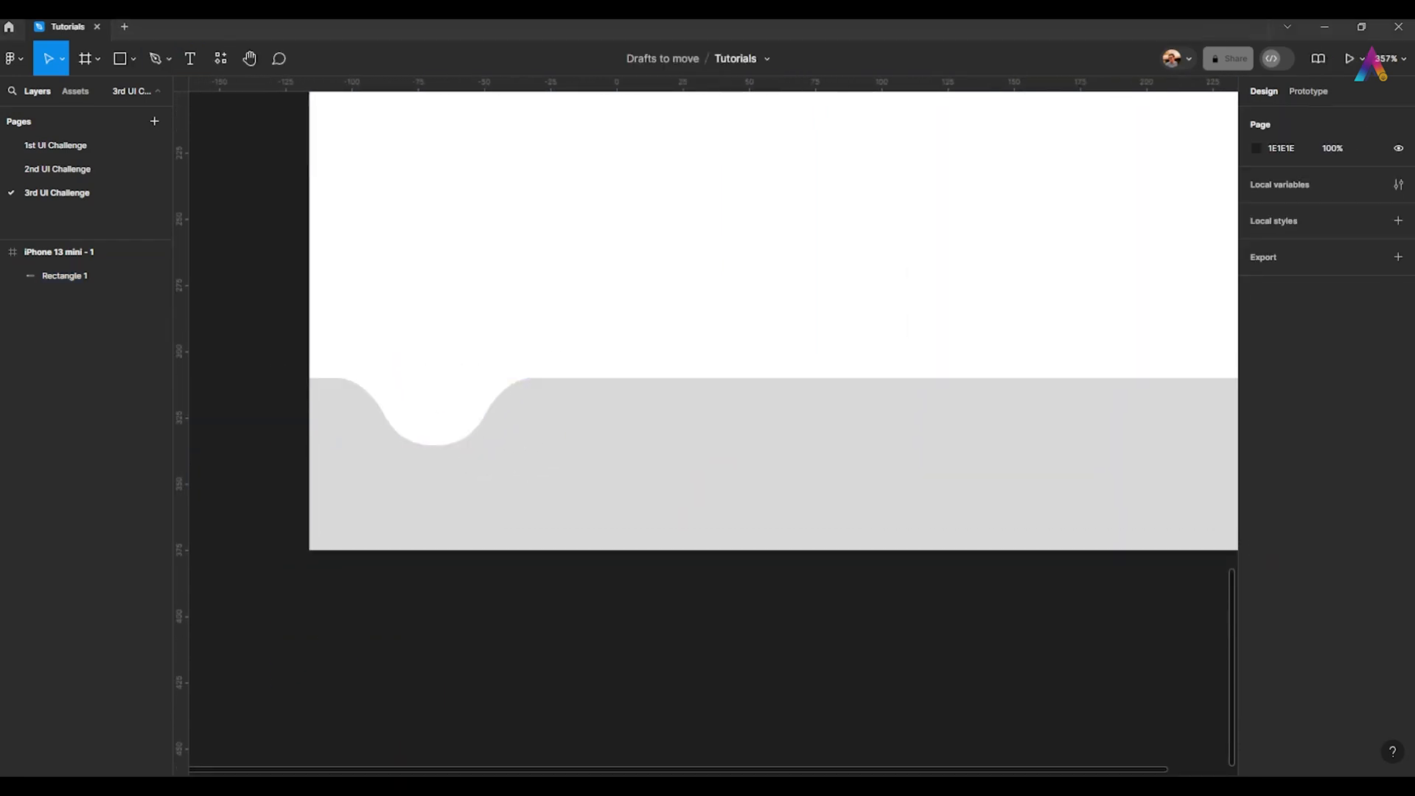
- Reopen the bar's vector points and move the notch's lowest point down by about 6 px
{"action": "scroll", "coordinate": [427, 448], "scroll_direction": "up", "scroll_amount": 1}
{"action": "scroll", "coordinate": [427, 507], "scroll_direction": "up", "scroll_amount": 3, "text": "ctrl"}
{"action": "left_click", "coordinate": [429, 484]}
{"action": "double_click", "coordinate": [442, 429]}
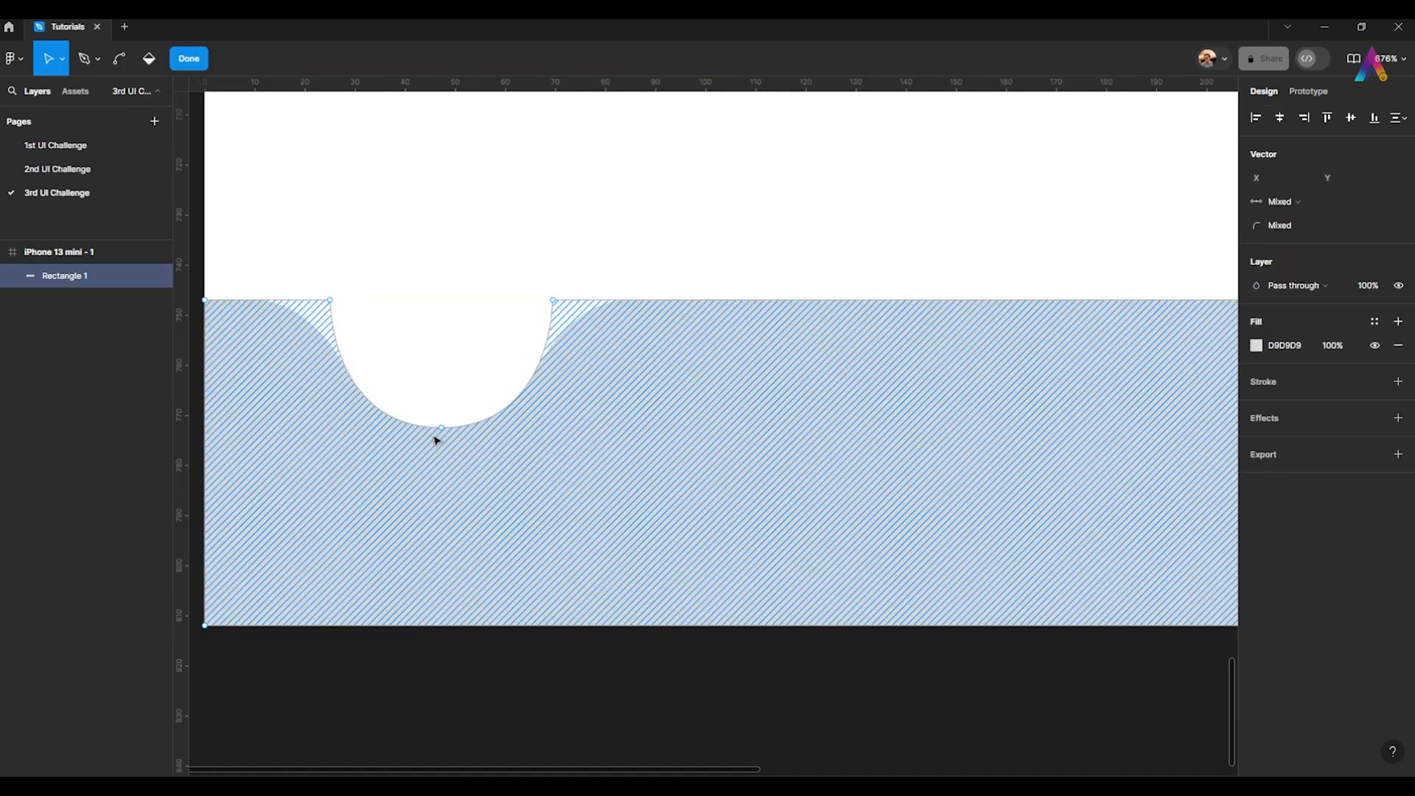
{"action": "left_click", "coordinate": [441, 429]}
{"action": "scroll", "coordinate": [445, 434], "scroll_direction": "down", "scroll_amount": 1, "text": "ctrl"}
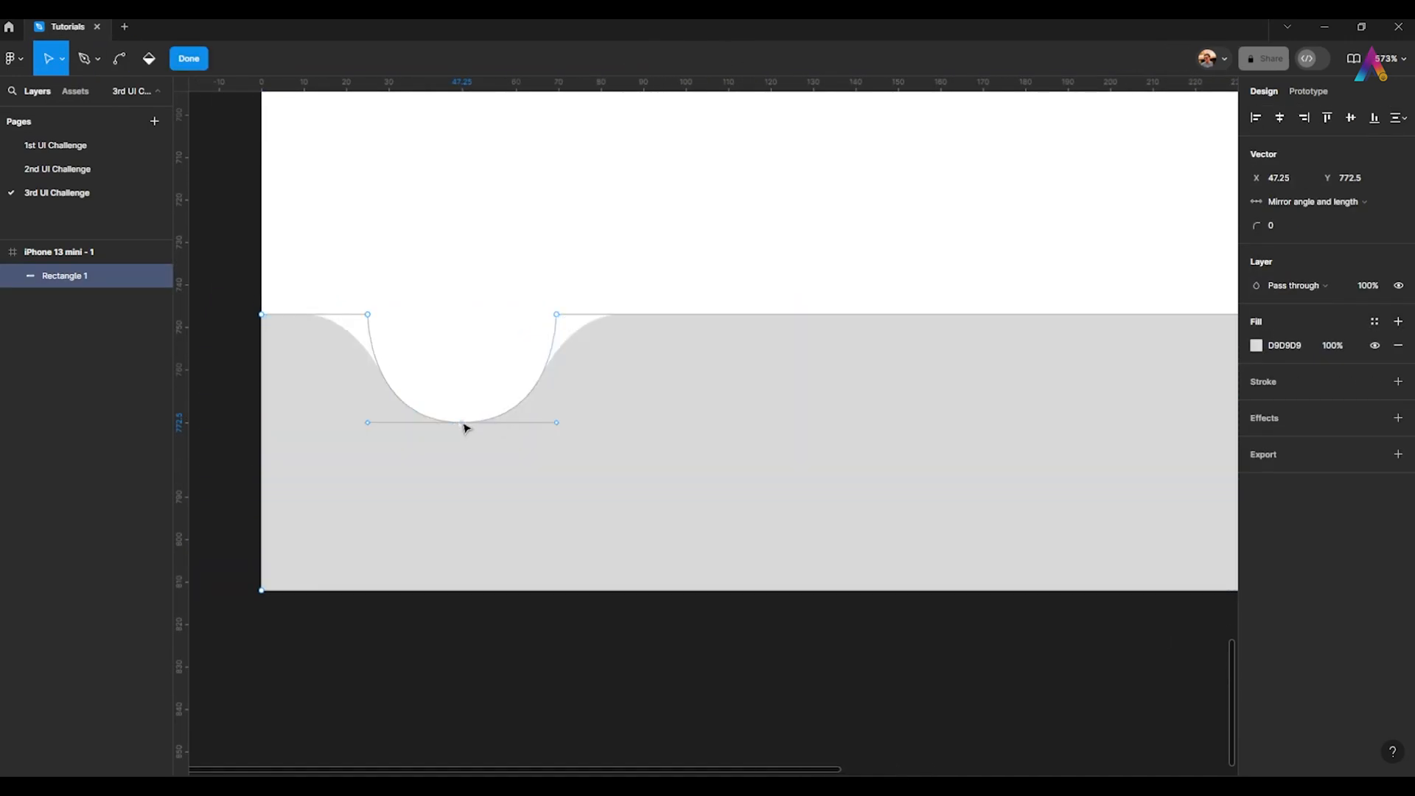
{"action": "left_click_drag", "start_coordinate": [463, 425], "coordinate": [501, 476]}
{"action": "left_click", "coordinate": [560, 619]}
- Lengthen the lowest point's horizontal handles to about 28 px on each side and finish vector editing
{"action": "double_click", "coordinate": [464, 481]}
{"action": "double_click", "coordinate": [579, 616]}
{"action": "double_click", "coordinate": [577, 394]}
{"action": "left_click", "coordinate": [557, 314]}
{"action": "scroll", "coordinate": [558, 317], "scroll_direction": "down", "scroll_amount": 3, "text": "ctrl"}
{"action": "left_click", "coordinate": [410, 442]}
{"action": "scroll", "coordinate": [411, 475], "scroll_direction": "up", "scroll_amount": 1, "text": "ctrl"}
{"action": "left_click", "coordinate": [412, 472]}
{"action": "key", "text": "ctrl+z"}
{"action": "left_click", "coordinate": [412, 472]}
{"action": "double_click", "coordinate": [512, 607]}
{"action": "scroll", "coordinate": [509, 601], "scroll_direction": "down", "scroll_amount": 3, "text": "ctrl"}
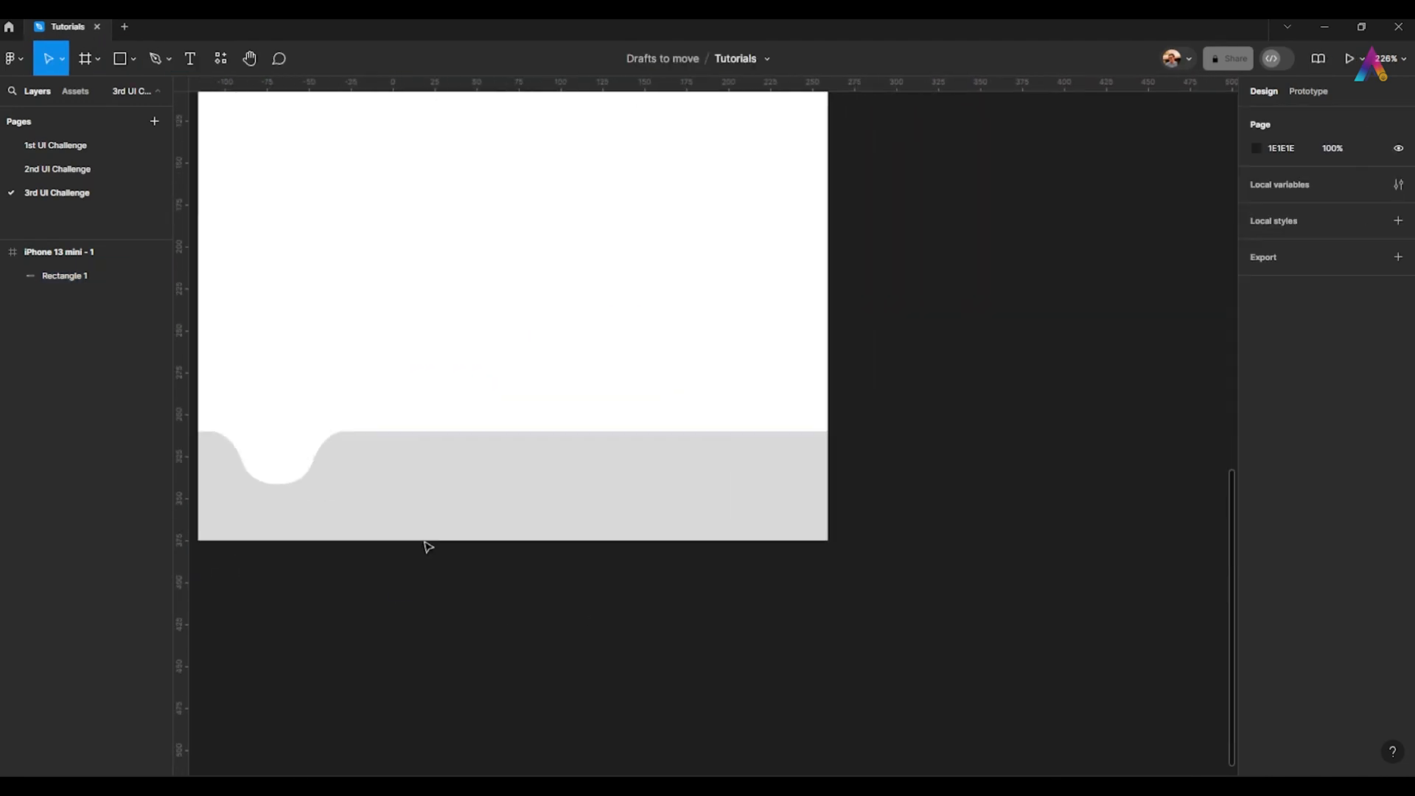
- Set the corner radius of the notch's two upper points to 20 and finish vector editing
{"action": "left_click", "coordinate": [442, 516]}
{"action": "scroll", "coordinate": [465, 486], "scroll_direction": "up", "scroll_amount": 2, "text": "ctrl"}
{"action": "double_click", "coordinate": [466, 486]}
{"action": "left_click", "coordinate": [437, 444]}
{"action": "left_click", "coordinate": [318, 444], "text": "shift"}
{"action": "left_click", "coordinate": [1275, 224]}
{"action": "type", "text": "20"}
{"action": "key", "text": "Return"}
{"action": "scroll", "coordinate": [696, 471], "scroll_direction": "down", "scroll_amount": 1, "text": "ctrl"}
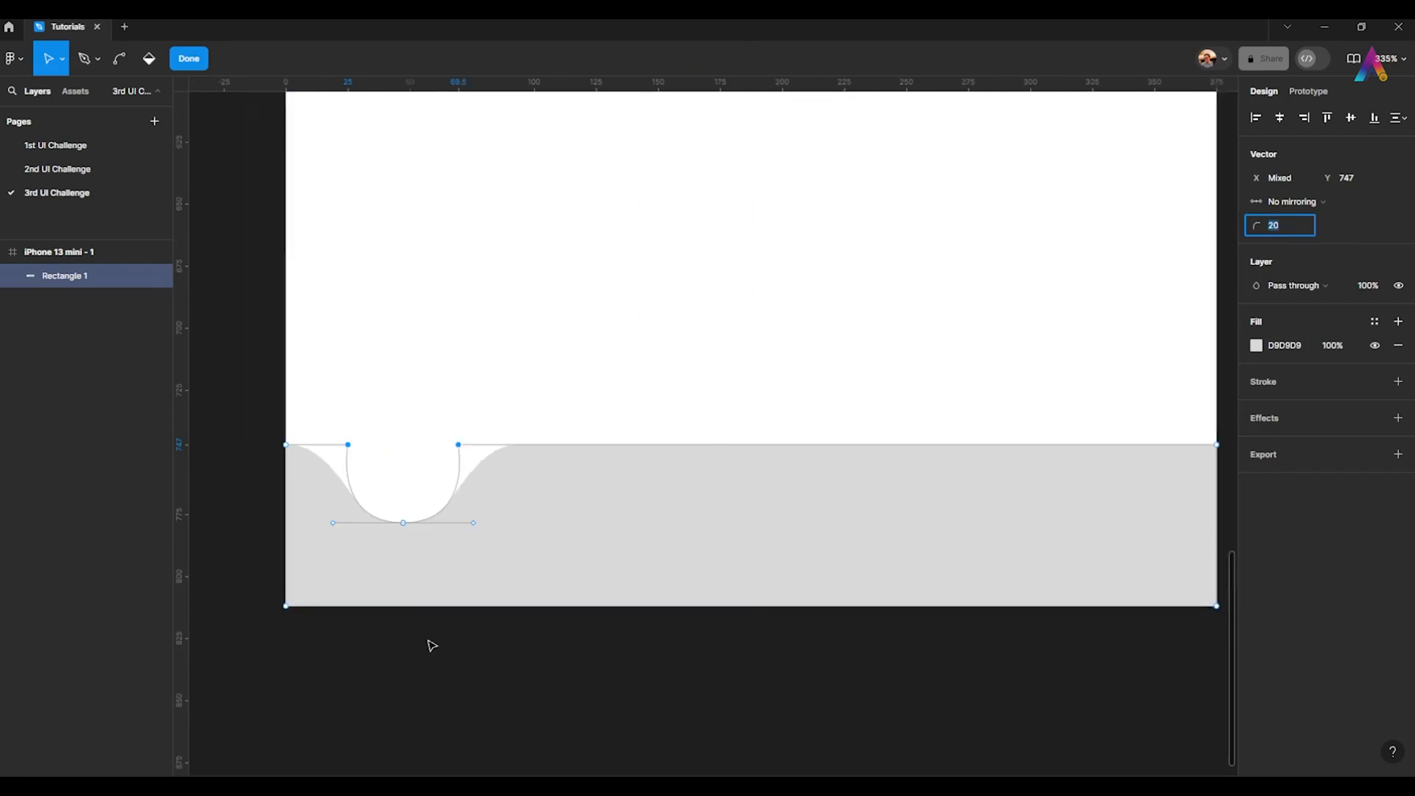
{"action": "double_click", "coordinate": [431, 643]}
{"action": "scroll", "coordinate": [457, 589], "scroll_direction": "down", "scroll_amount": 2, "text": "ctrl"}
{"action": "left_click", "coordinate": [430, 602]}
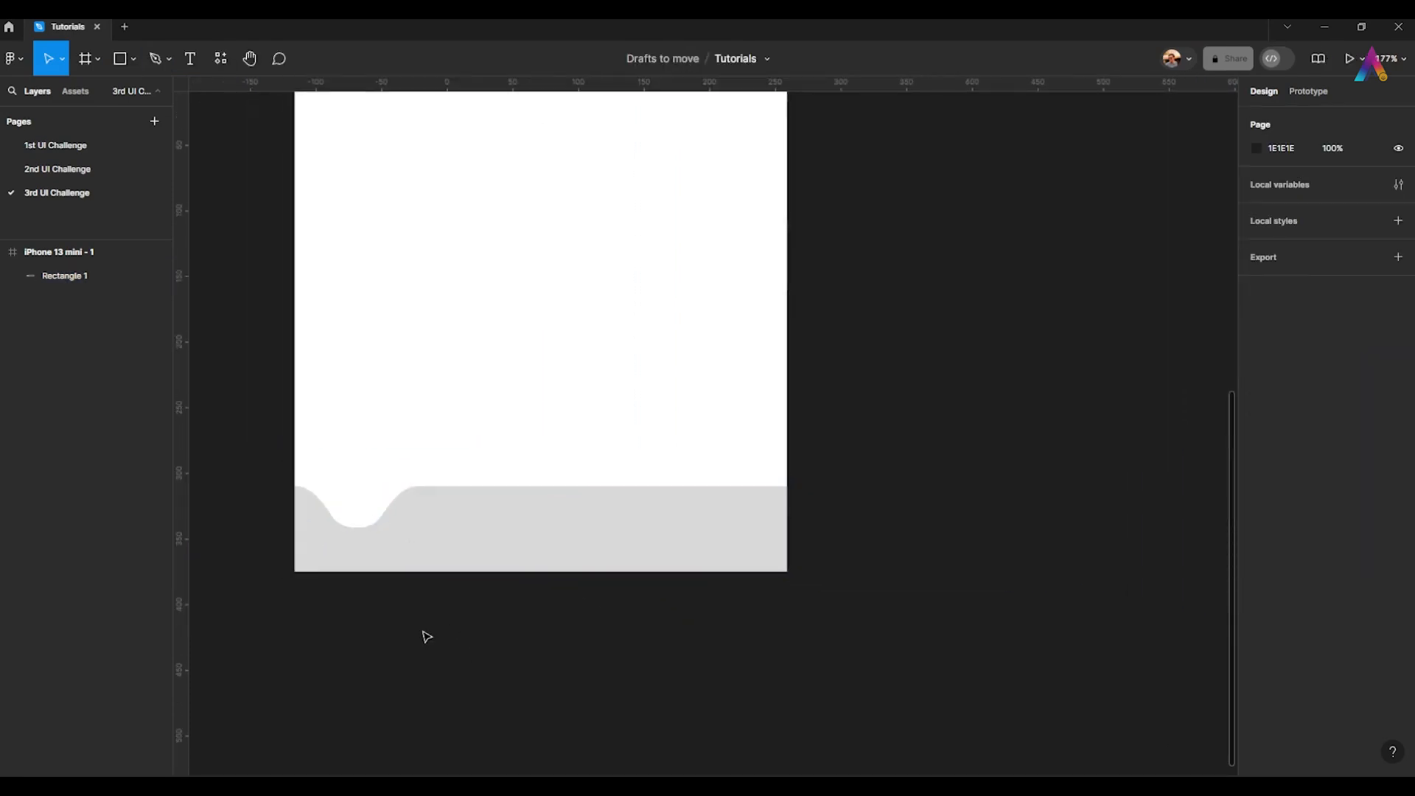
- Inspect the notch's curve on the bottom bar up close and against the whole frame
{"action": "scroll", "coordinate": [487, 603], "scroll_direction": "up", "scroll_amount": 3, "text": "ctrl"}
{"action": "left_click", "coordinate": [427, 540]}
{"action": "scroll", "coordinate": [577, 596], "scroll_direction": "down", "scroll_amount": 2, "text": "ctrl"}
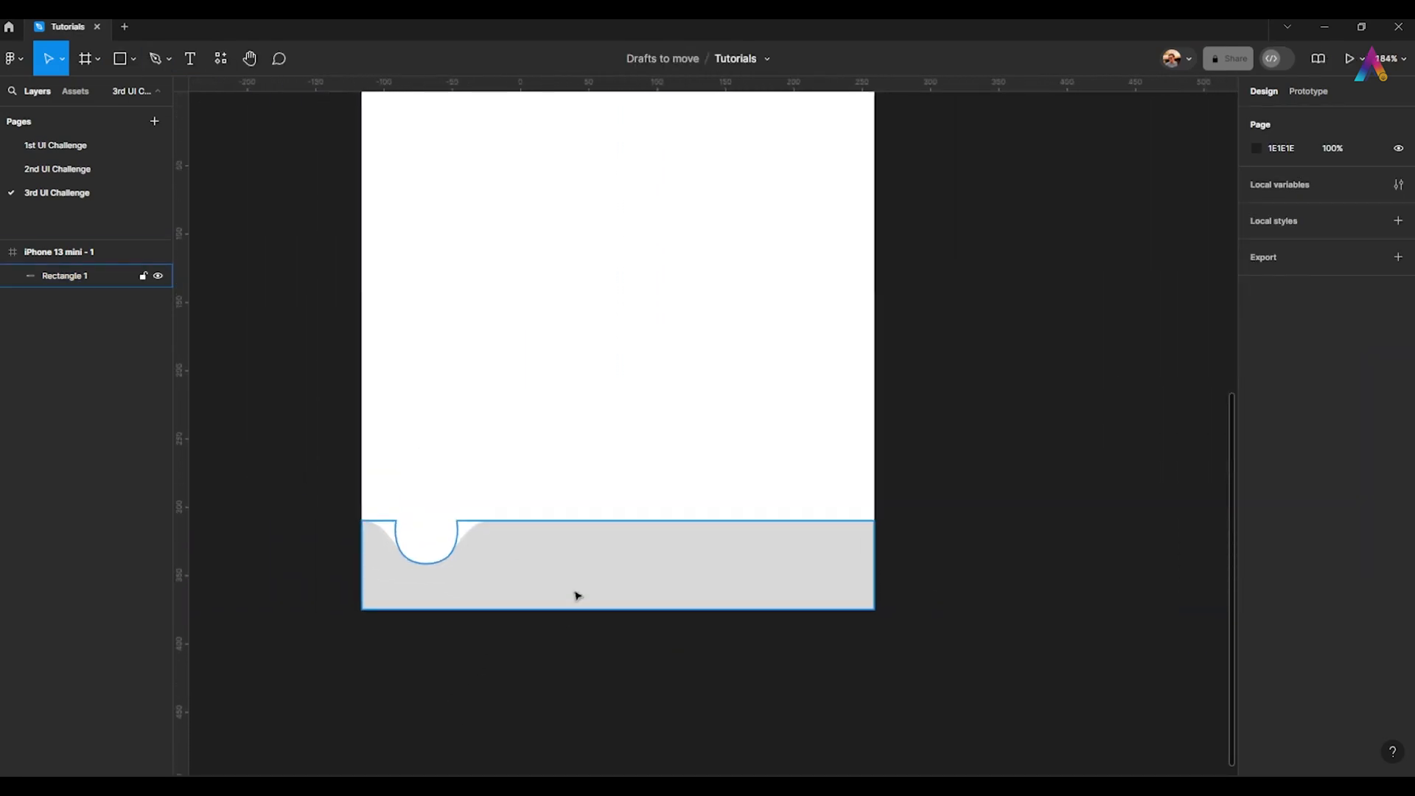
{"action": "scroll", "coordinate": [577, 596], "scroll_direction": "up", "scroll_amount": 1, "text": "ctrl"}
{"action": "scroll", "coordinate": [486, 583], "scroll_direction": "down", "scroll_amount": 1, "text": "ctrl"}
{"action": "left_click", "coordinate": [485, 580]}
{"action": "scroll", "coordinate": [518, 565], "scroll_direction": "down", "scroll_amount": 1, "text": "ctrl"}
{"action": "scroll", "coordinate": [410, 563], "scroll_direction": "up", "scroll_amount": 3, "text": "ctrl"}
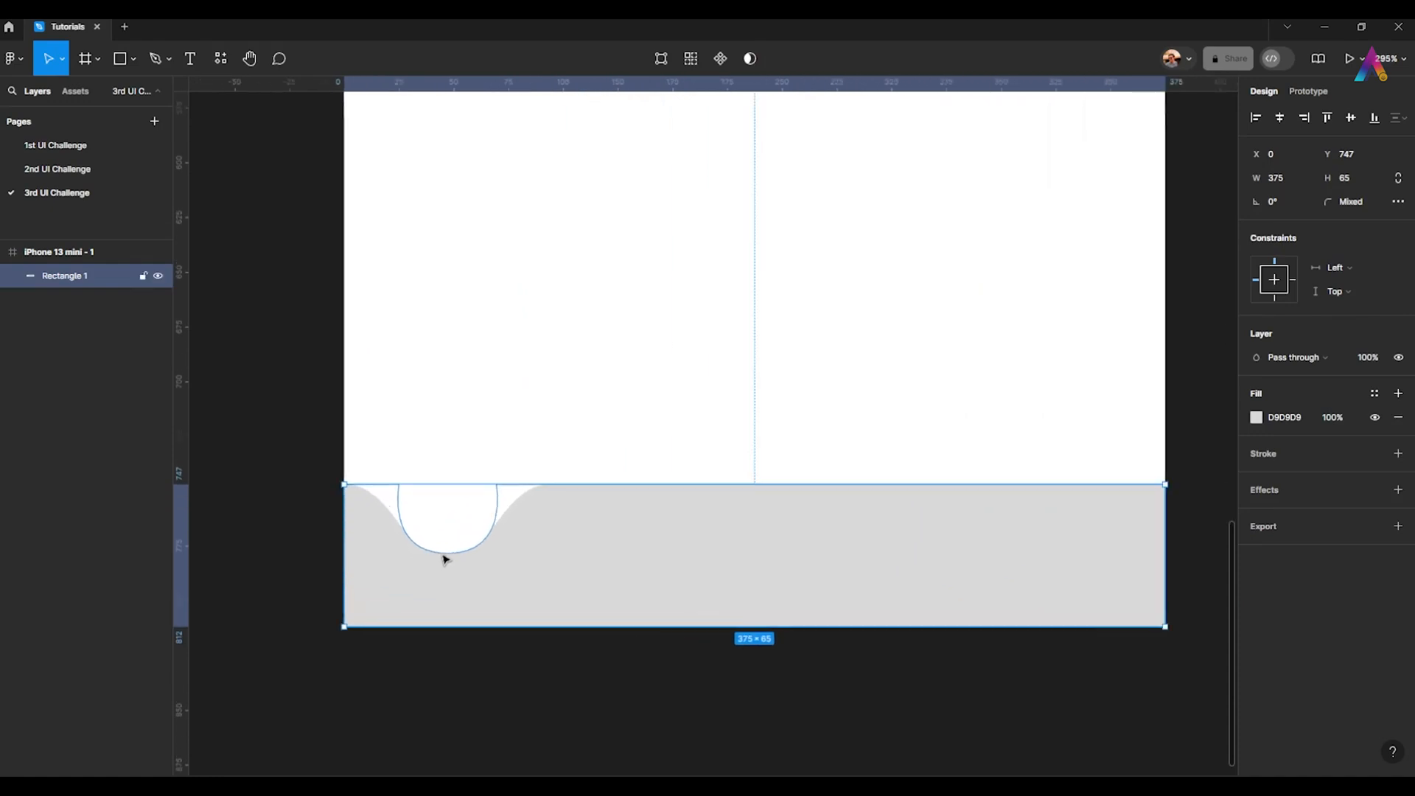
{"action": "scroll", "coordinate": [443, 559], "scroll_direction": "down", "scroll_amount": 4, "text": "ctrl"}
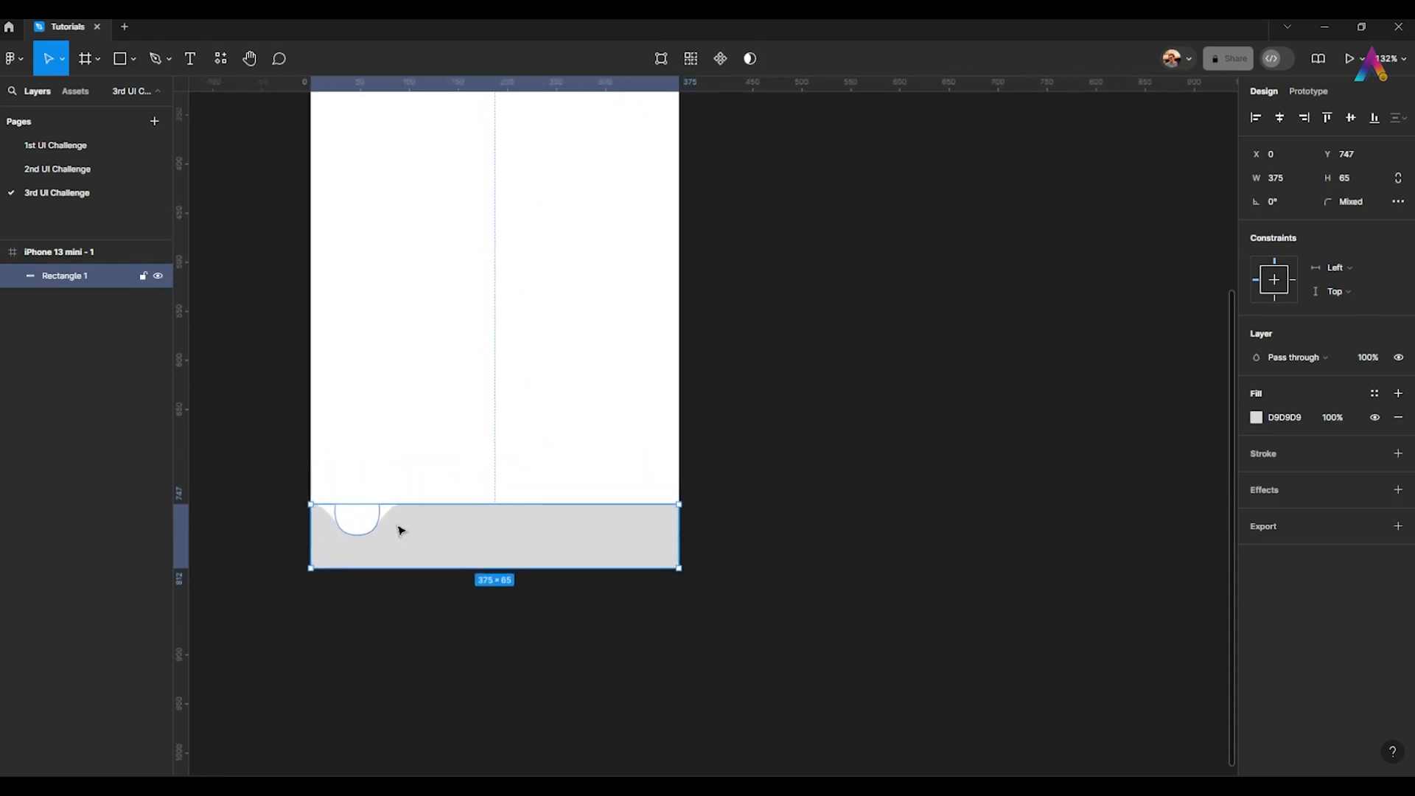
{"action": "scroll", "coordinate": [393, 528], "scroll_direction": "up", "scroll_amount": 4, "text": "ctrl"}
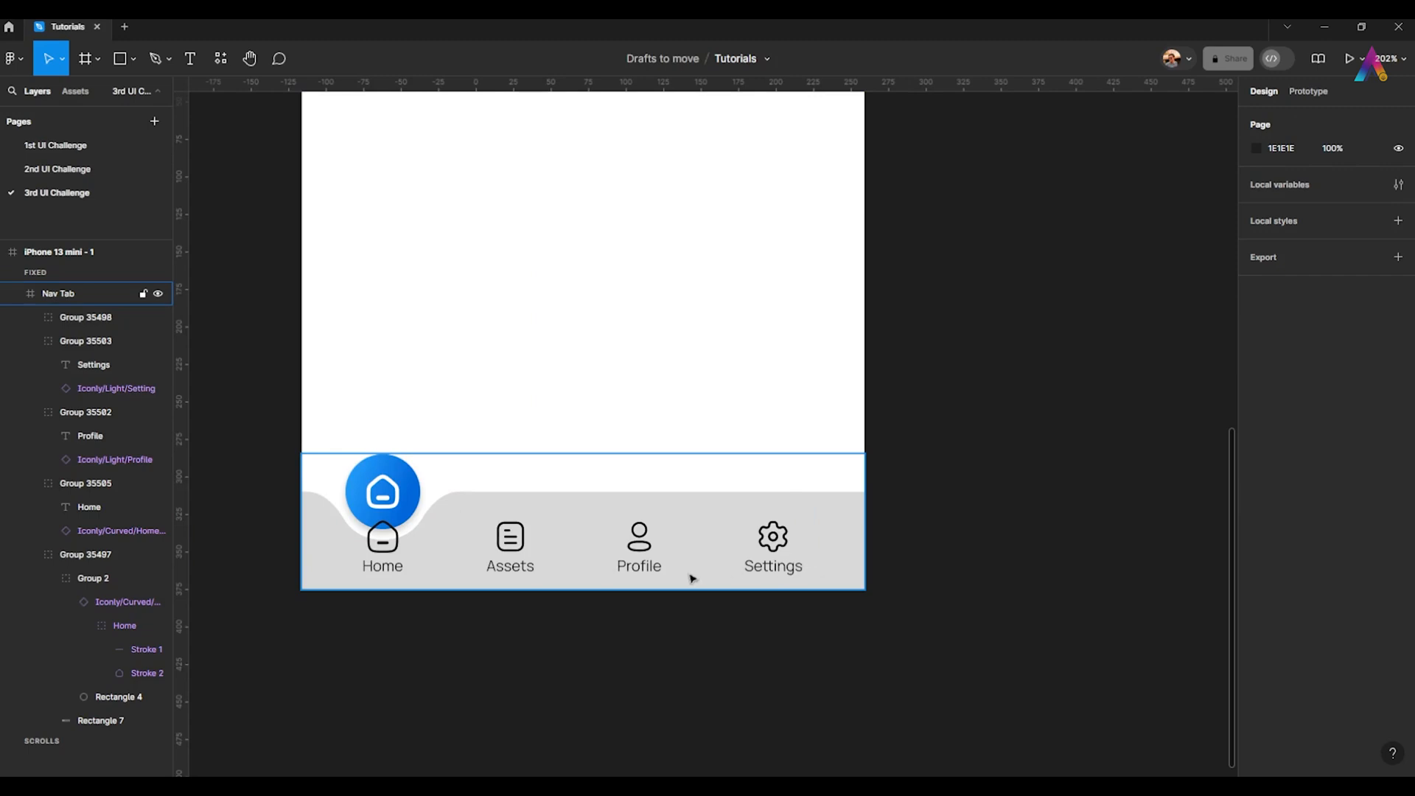
- Inspect the notch's upper and lowest vector points on the bar shape inside the Nav Tab frame
{"action": "left_click", "coordinate": [354, 536]}
{"action": "scroll", "coordinate": [344, 534], "scroll_direction": "up", "scroll_amount": 5}
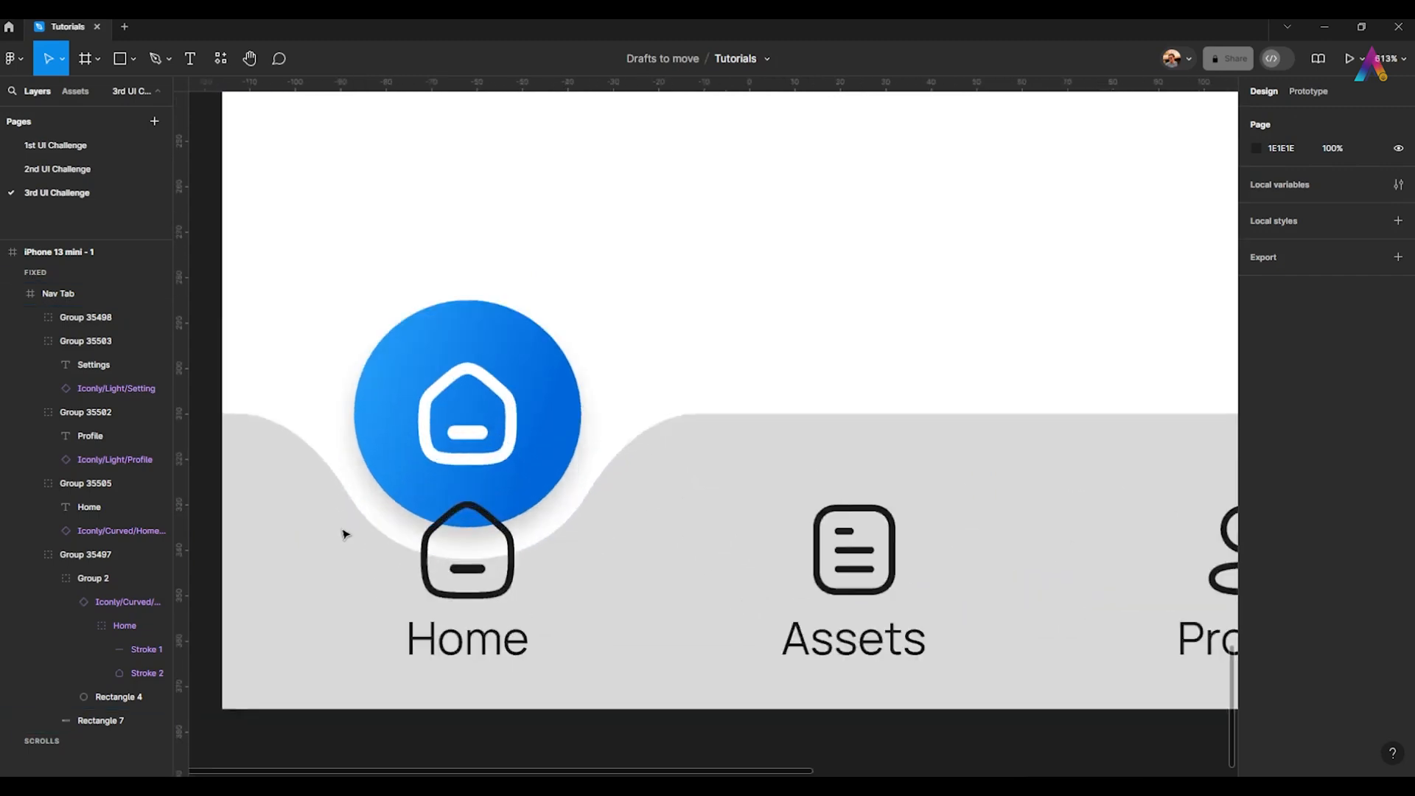
{"action": "scroll", "coordinate": [314, 435], "scroll_direction": "down", "scroll_amount": 4}
{"action": "scroll", "coordinate": [315, 443], "scroll_direction": "up", "scroll_amount": 2}
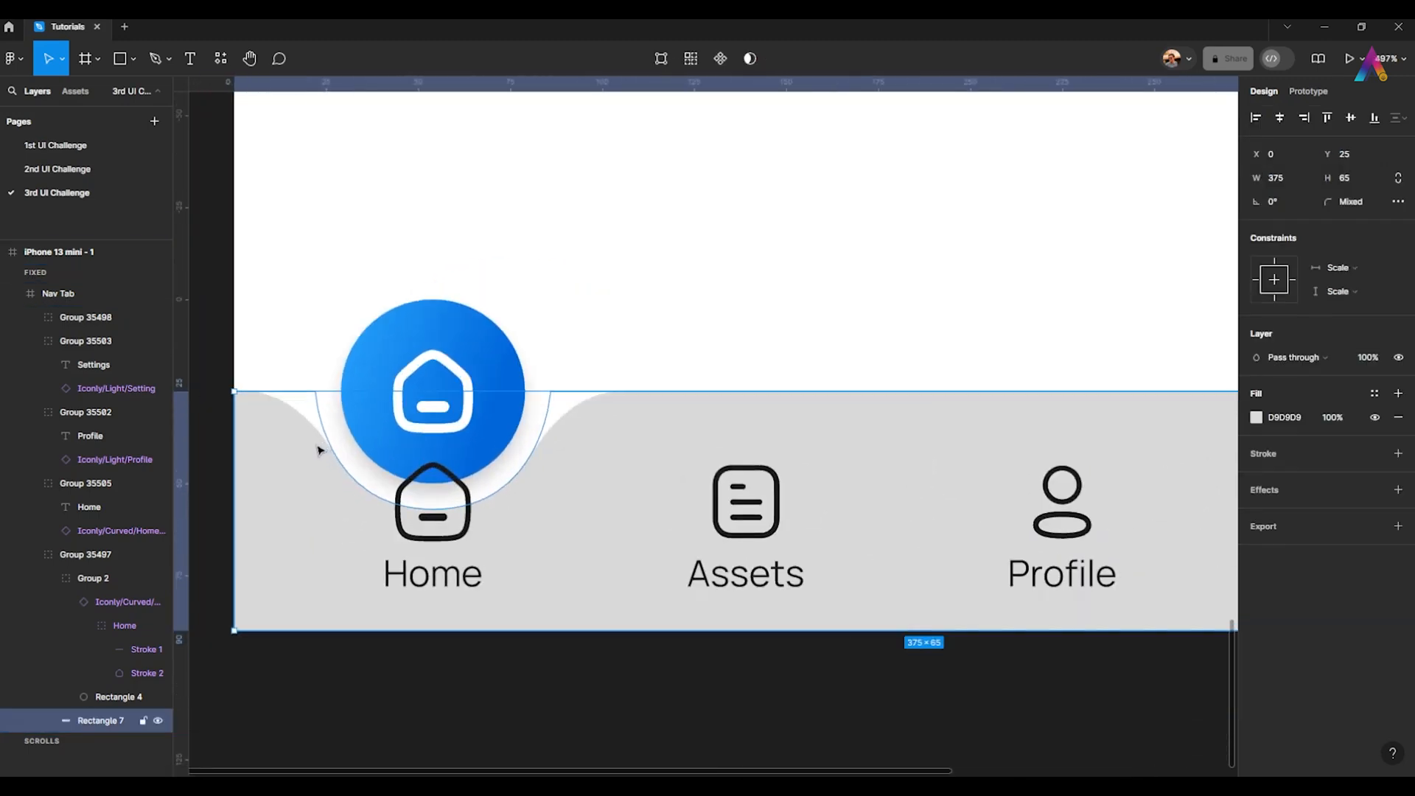
{"action": "key", "text": "Return"}
{"action": "left_click", "coordinate": [319, 395]}
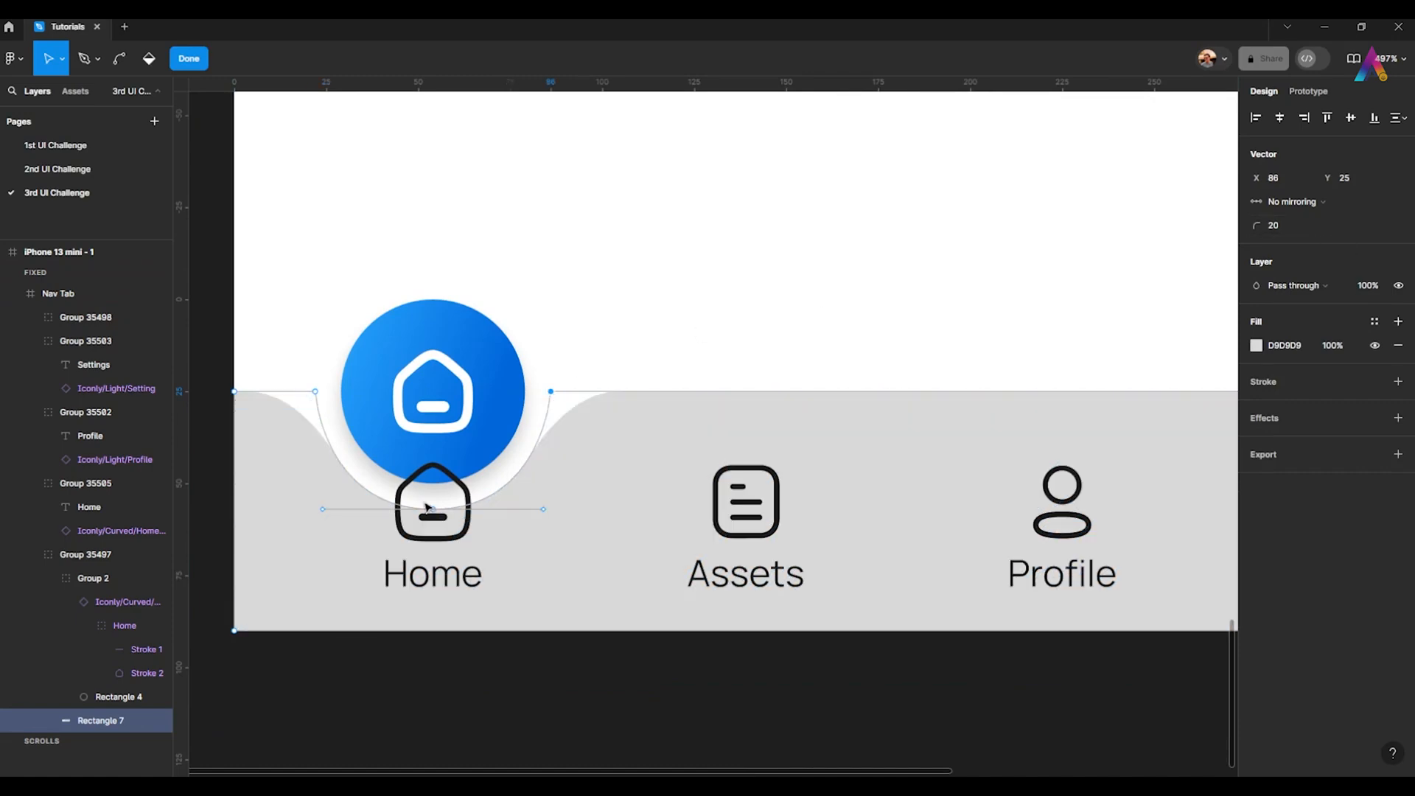
{"action": "left_click", "coordinate": [434, 511]}
{"action": "scroll", "coordinate": [459, 538], "scroll_direction": "down", "scroll_amount": 3}
{"action": "double_click", "coordinate": [467, 645]}
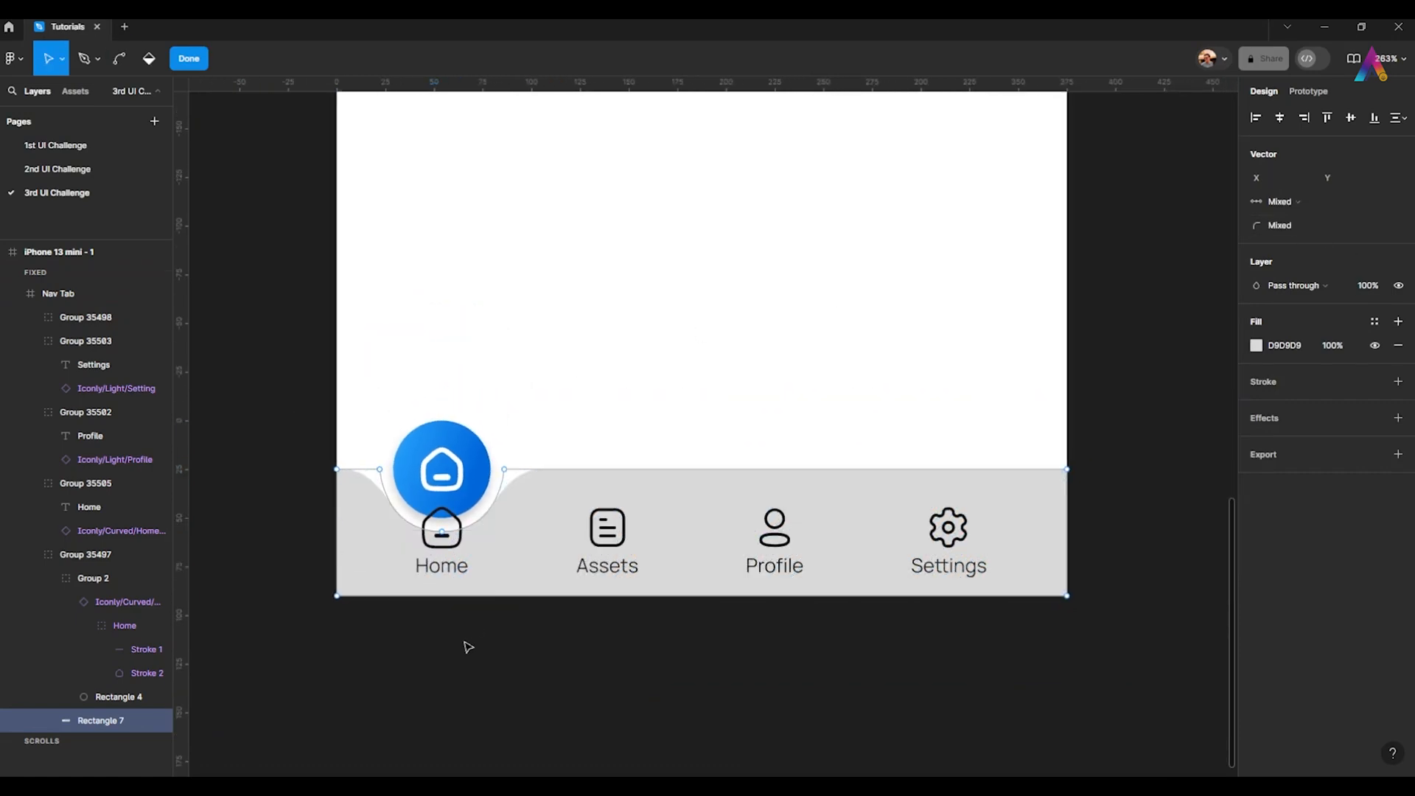
- Examine the blue circular Home button group and how it sits in the notch among the tab icons
{"action": "scroll", "coordinate": [459, 545], "scroll_direction": "up", "scroll_amount": 2}
{"action": "left_click", "coordinate": [472, 430]}
{"action": "scroll", "coordinate": [472, 429], "scroll_direction": "up", "scroll_amount": 1}
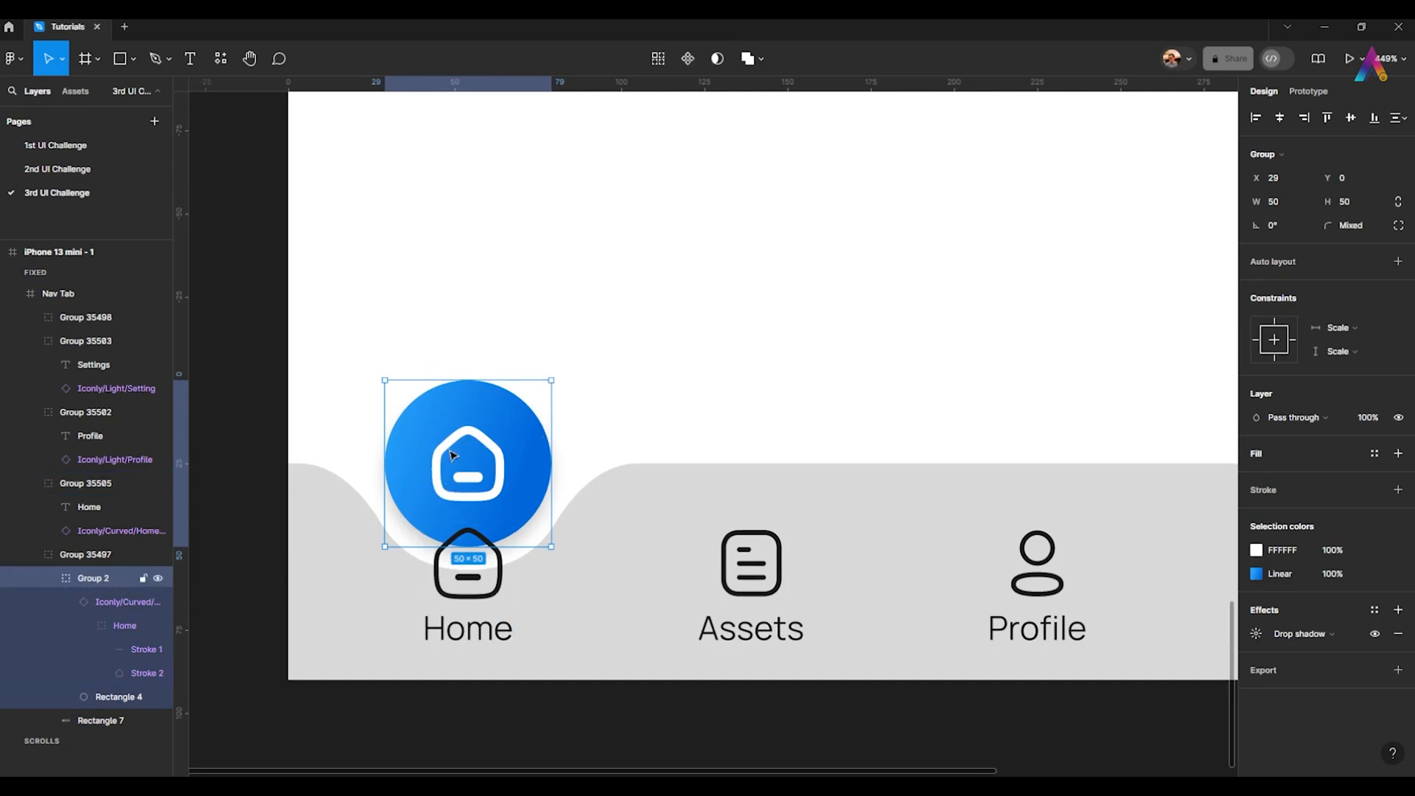
{"action": "scroll", "coordinate": [453, 455], "scroll_direction": "up", "scroll_amount": 2}
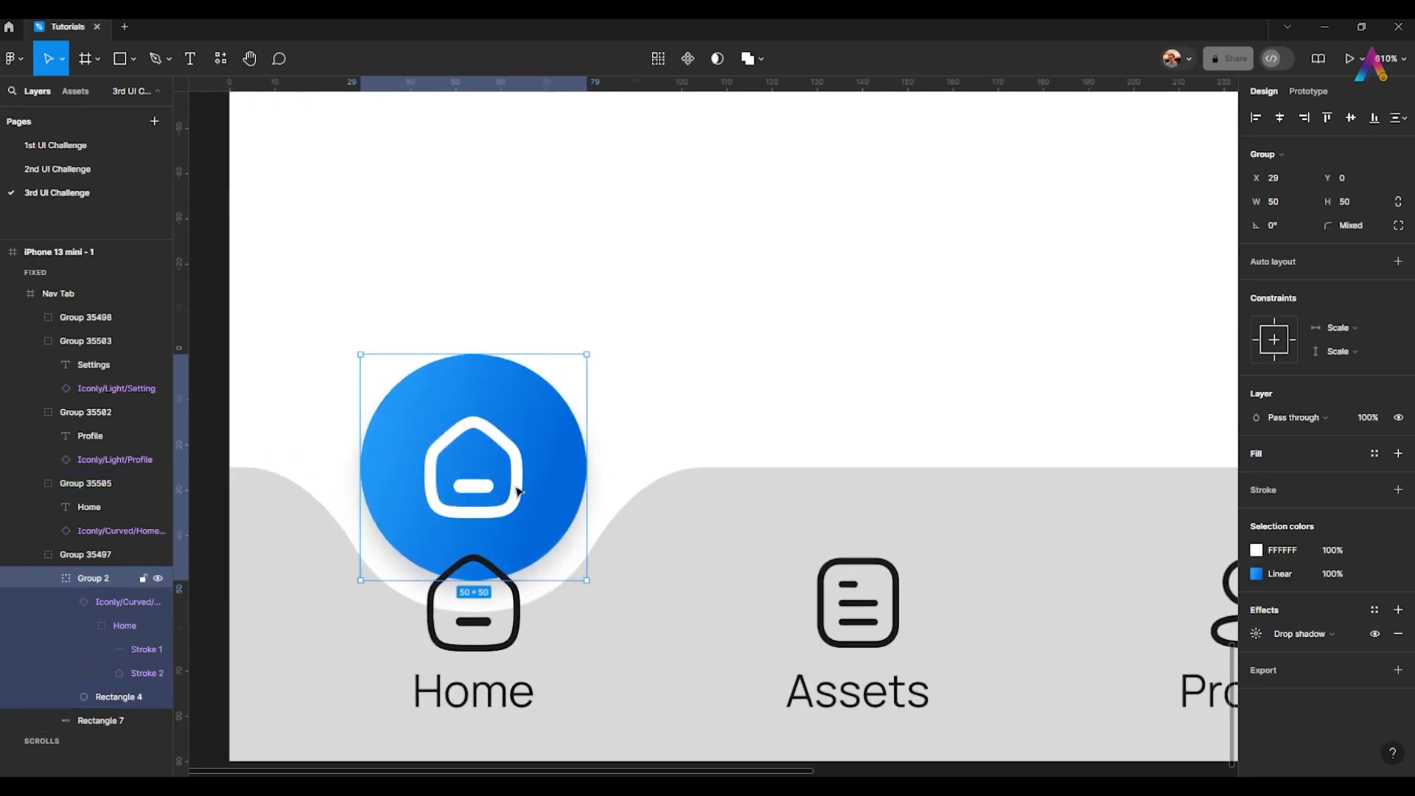
{"action": "scroll", "coordinate": [514, 448], "scroll_direction": "down", "scroll_amount": 3}
{"action": "scroll", "coordinate": [467, 458], "scroll_direction": "down", "scroll_amount": 1}
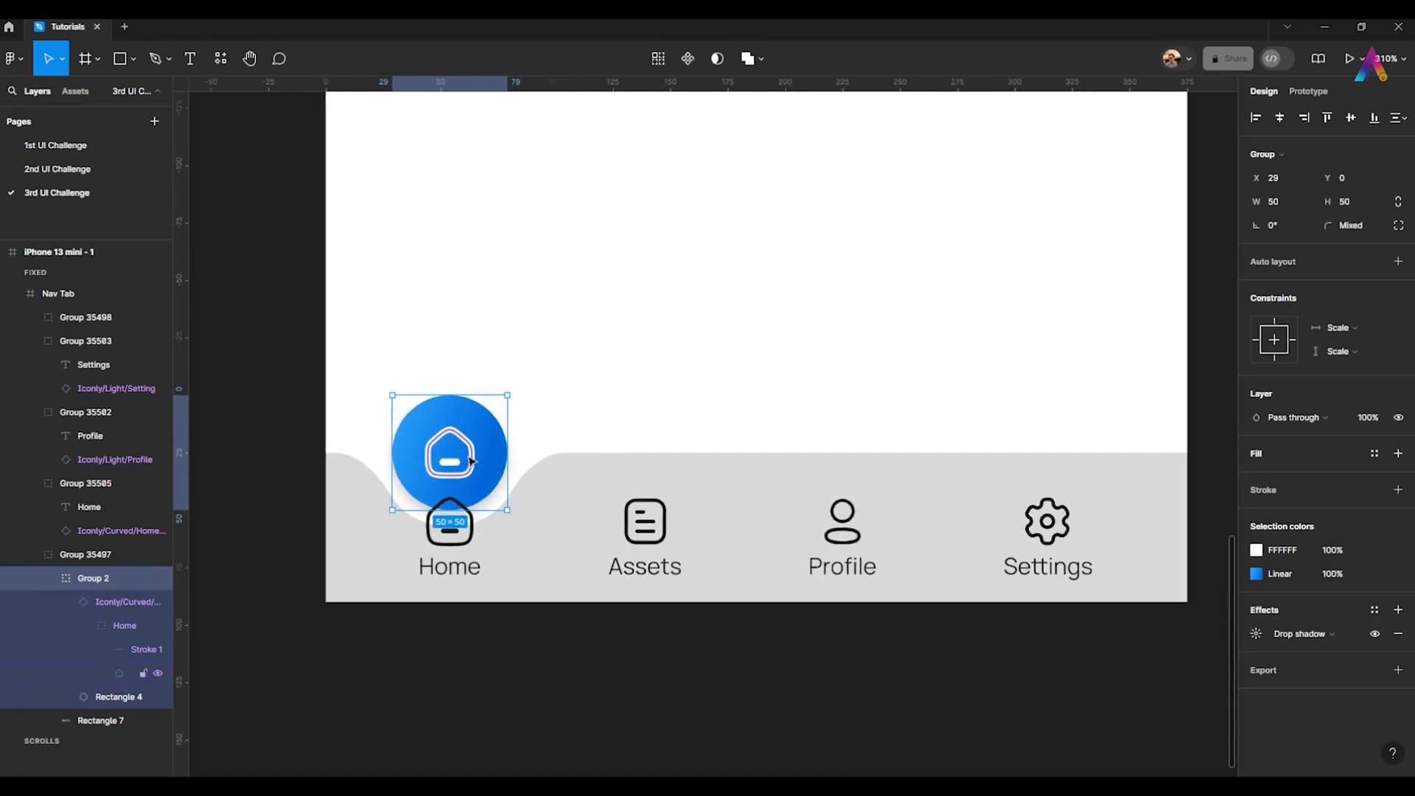
{"action": "scroll", "coordinate": [472, 464], "scroll_direction": "down", "scroll_amount": 2}
{"action": "scroll", "coordinate": [521, 496], "scroll_direction": "up", "scroll_amount": 1}
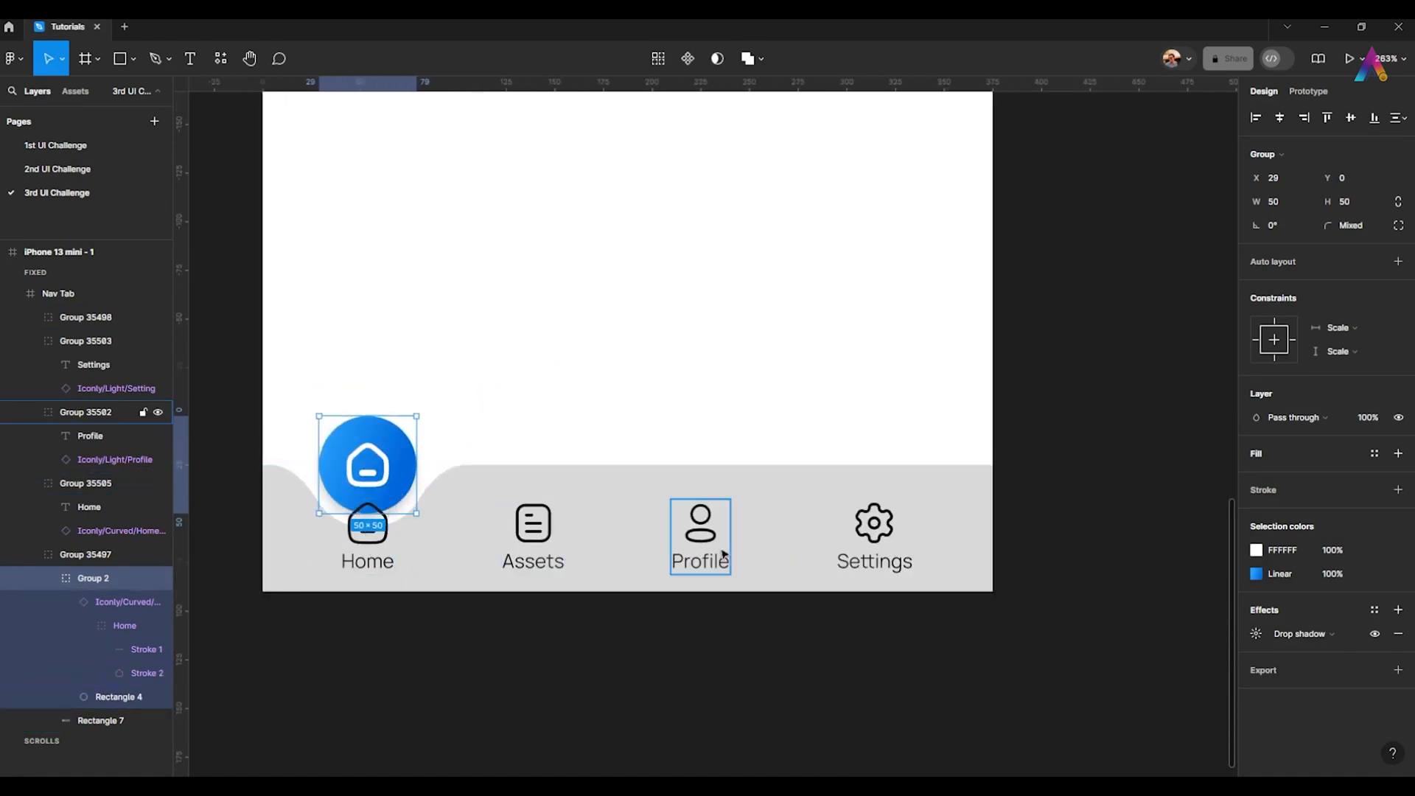
{"action": "scroll", "coordinate": [474, 440], "scroll_direction": "down", "scroll_amount": 5}
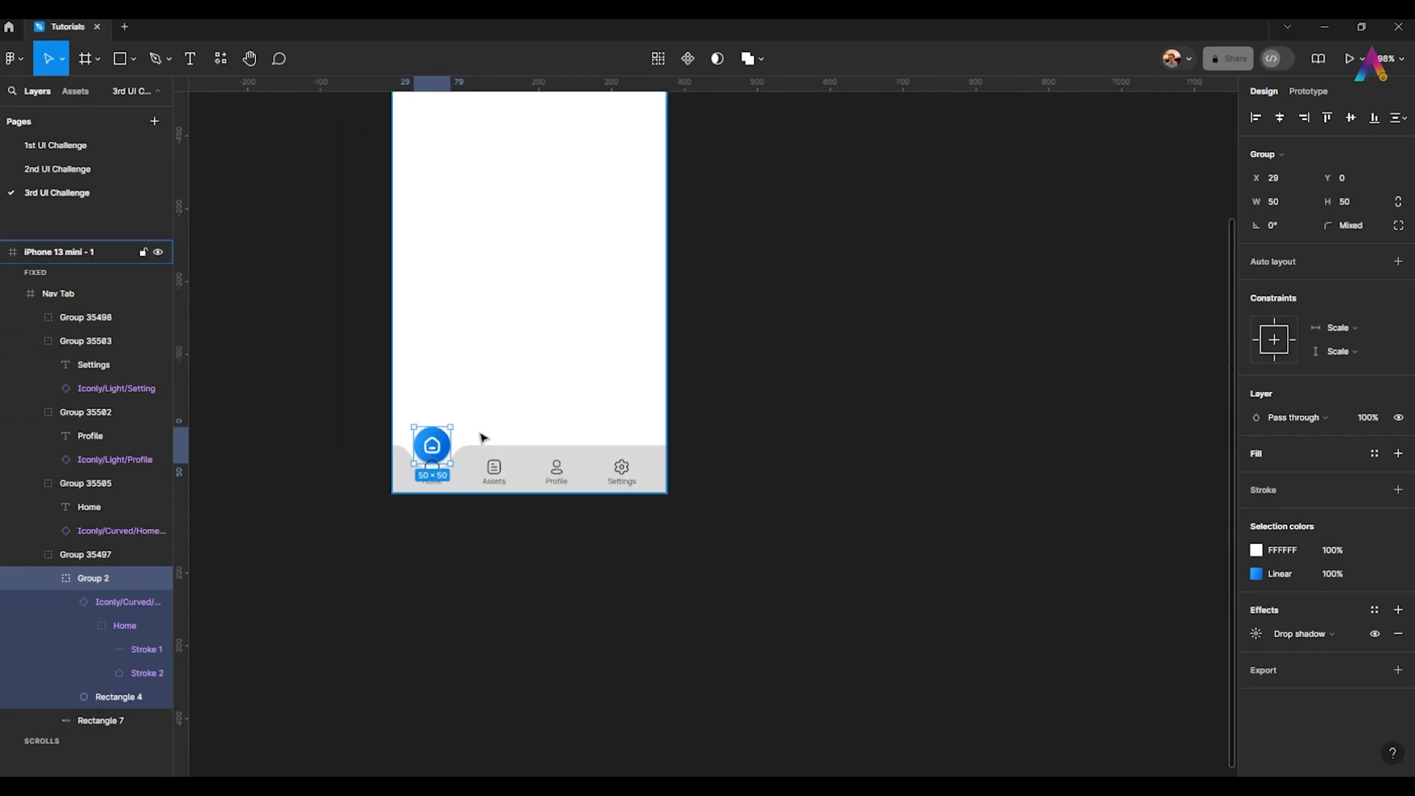
{"action": "scroll", "coordinate": [373, 457], "scroll_direction": "up", "scroll_amount": 3}
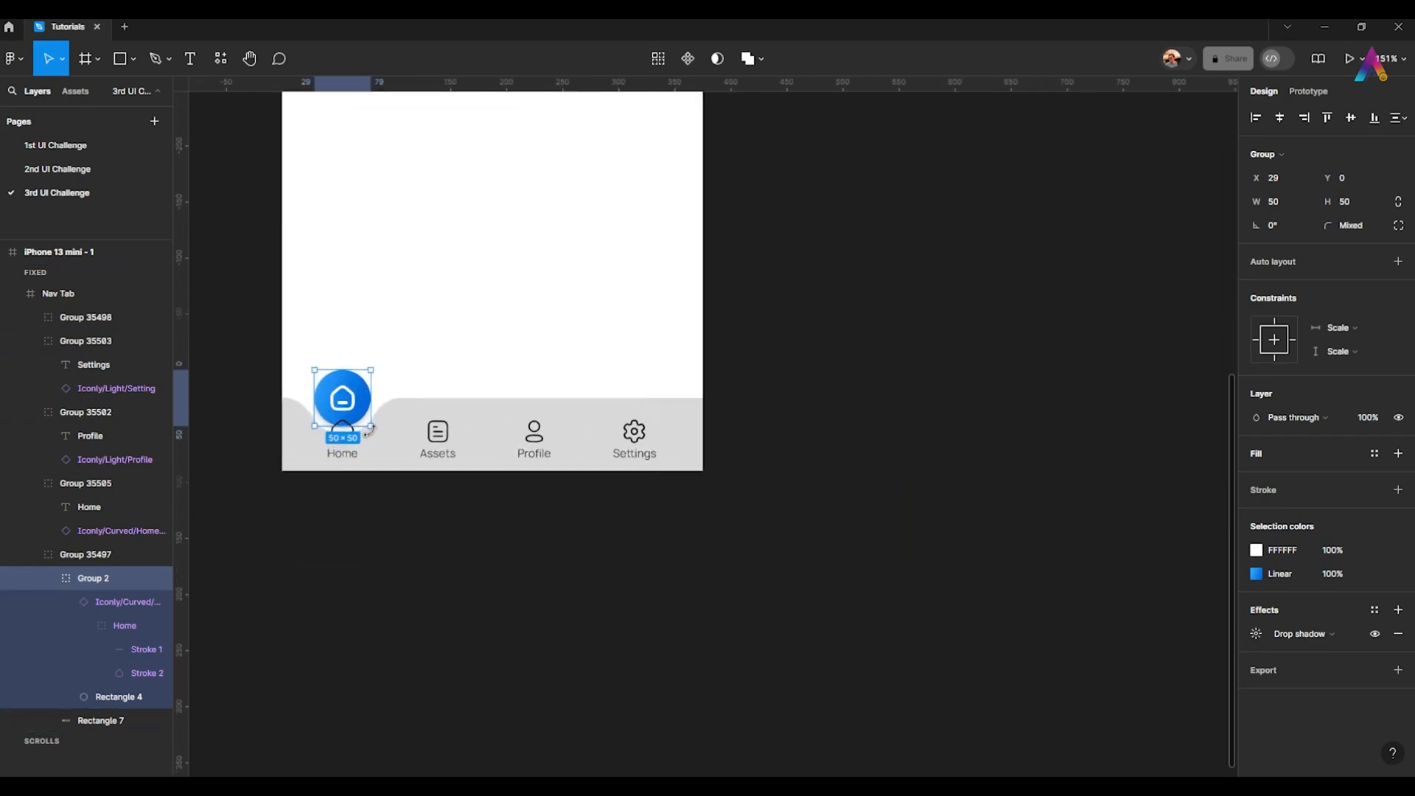
- Move the Nav Tab frame out of the iPhone frame onto the empty canvas below it, at X -116, Y 504
{"action": "left_click_drag", "start_coordinate": [222, 338], "coordinate": [726, 497]}
{"action": "scroll", "coordinate": [572, 444], "scroll_direction": "down", "scroll_amount": 2}
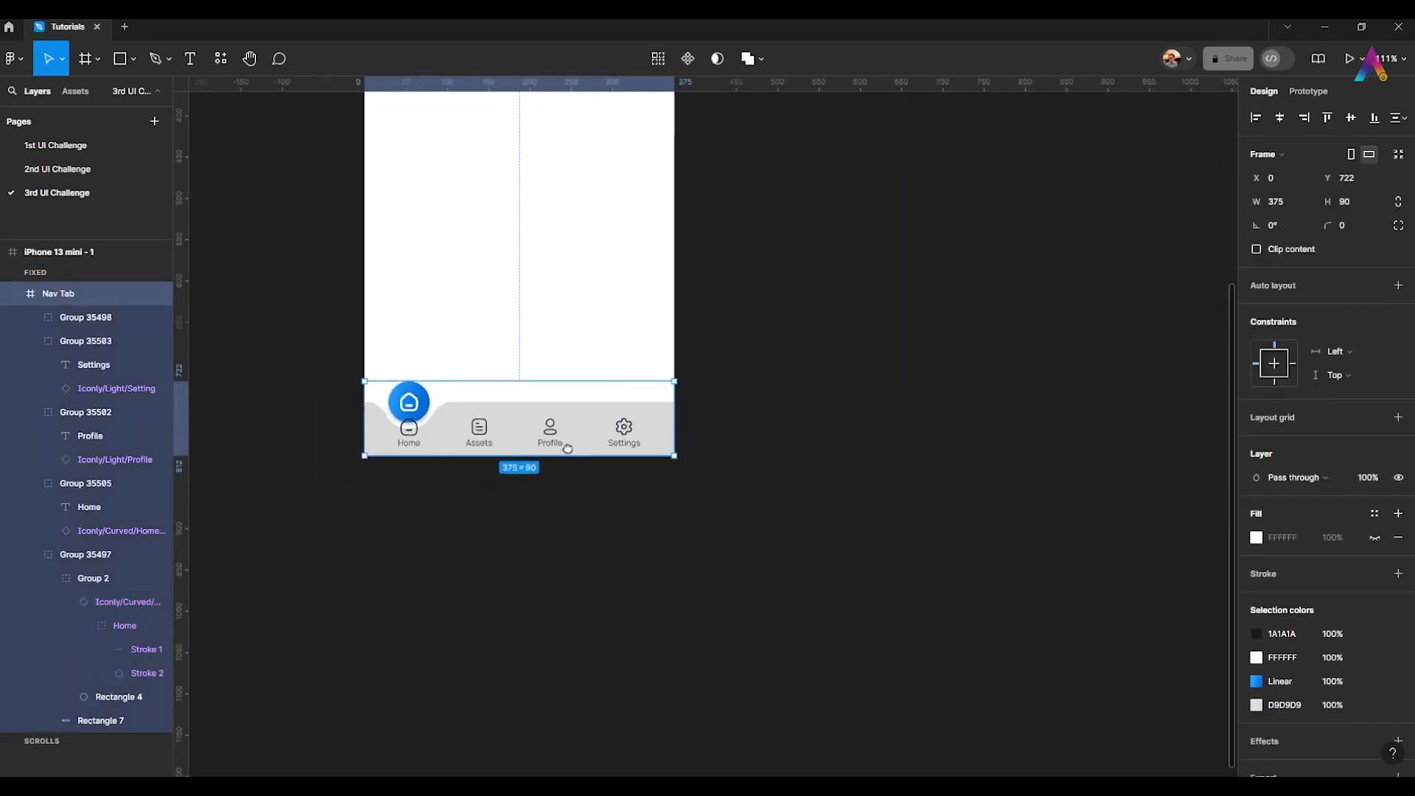
{"action": "left_click_drag", "start_coordinate": [501, 410], "coordinate": [488, 589]}
{"action": "left_click_drag", "start_coordinate": [500, 580], "coordinate": [487, 431]}
{"action": "scroll", "coordinate": [488, 432], "scroll_direction": "up", "scroll_amount": 1}
{"action": "scroll", "coordinate": [487, 431], "scroll_direction": "up", "scroll_amount": 2}
{"action": "left_click", "coordinate": [831, 382]}
{"action": "scroll", "coordinate": [410, 395], "scroll_direction": "up", "scroll_amount": 1}
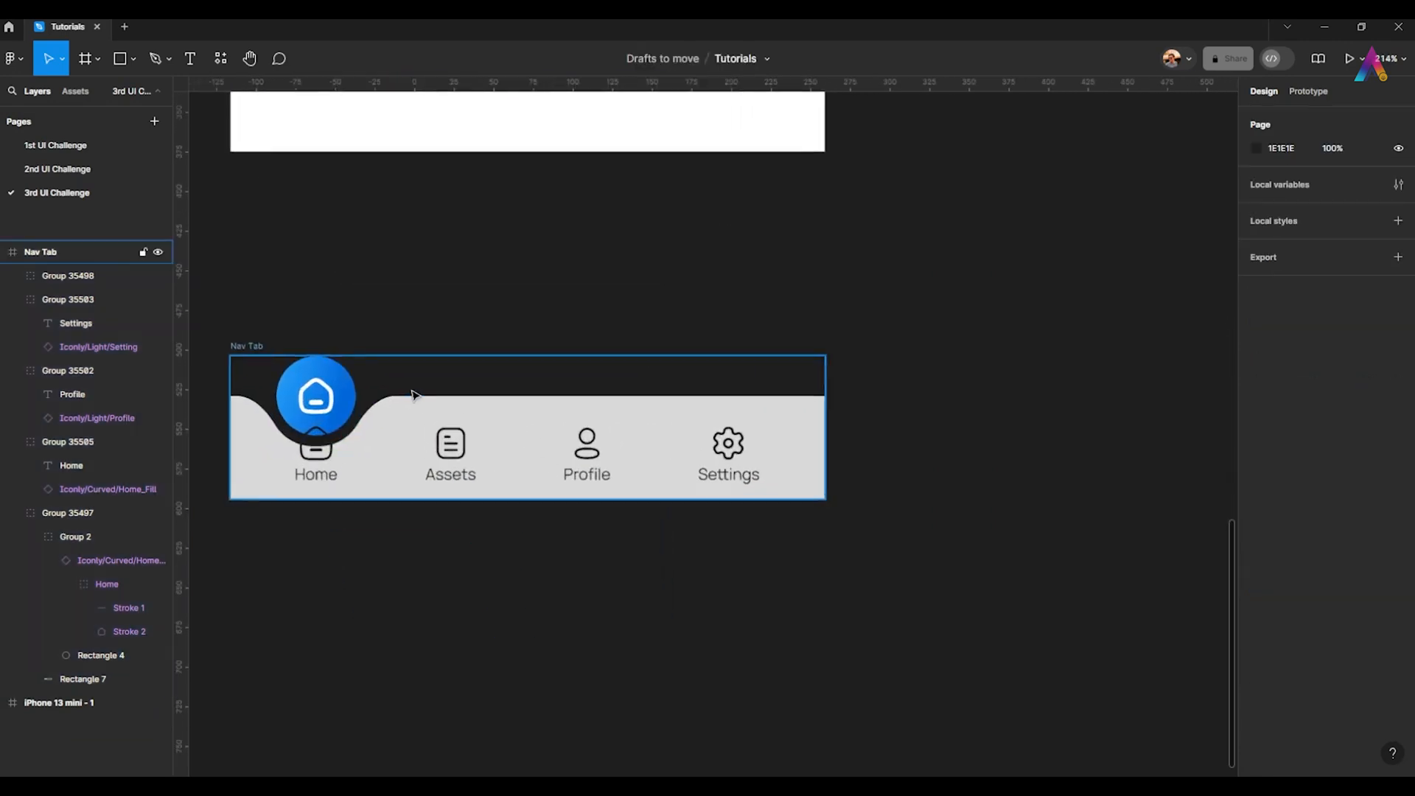
- Rename the Nav Tab frame as Home
{"action": "left_click", "coordinate": [318, 385]}
{"action": "scroll", "coordinate": [319, 385], "scroll_direction": "down", "scroll_amount": 4}
{"action": "left_click", "coordinate": [564, 404]}
{"action": "left_click", "coordinate": [286, 388]}
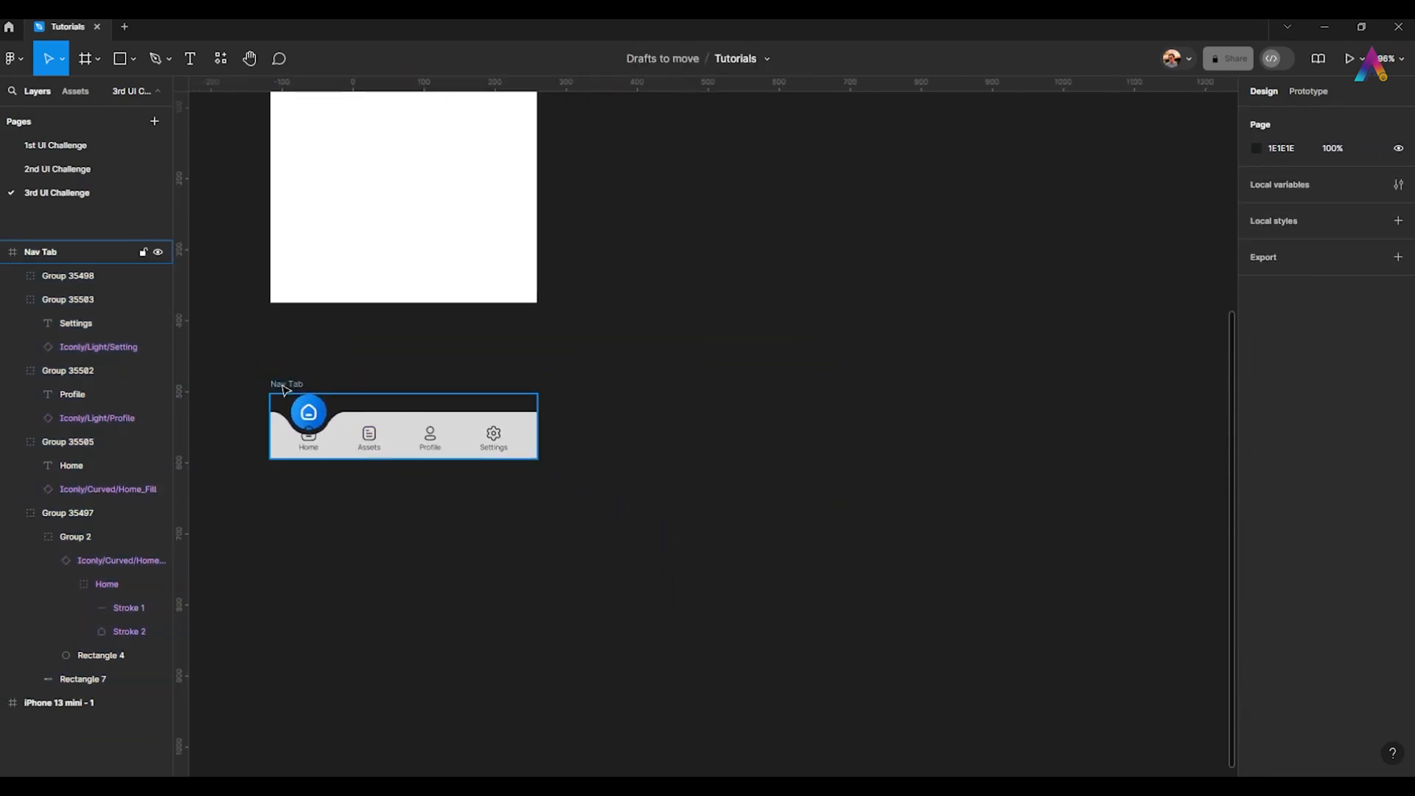
{"action": "scroll", "coordinate": [288, 390], "scroll_direction": "up", "scroll_amount": 2}
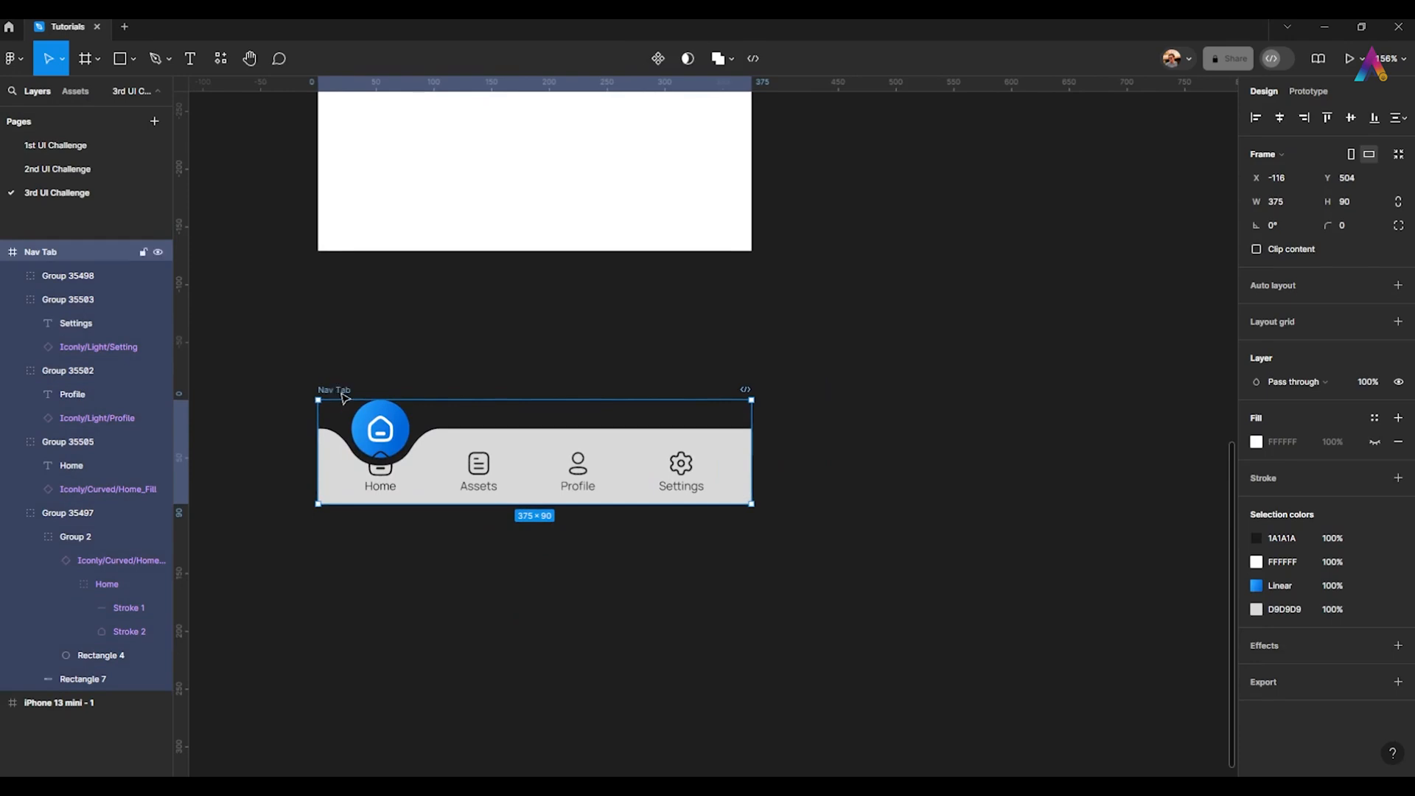
{"action": "double_click", "coordinate": [343, 389]}
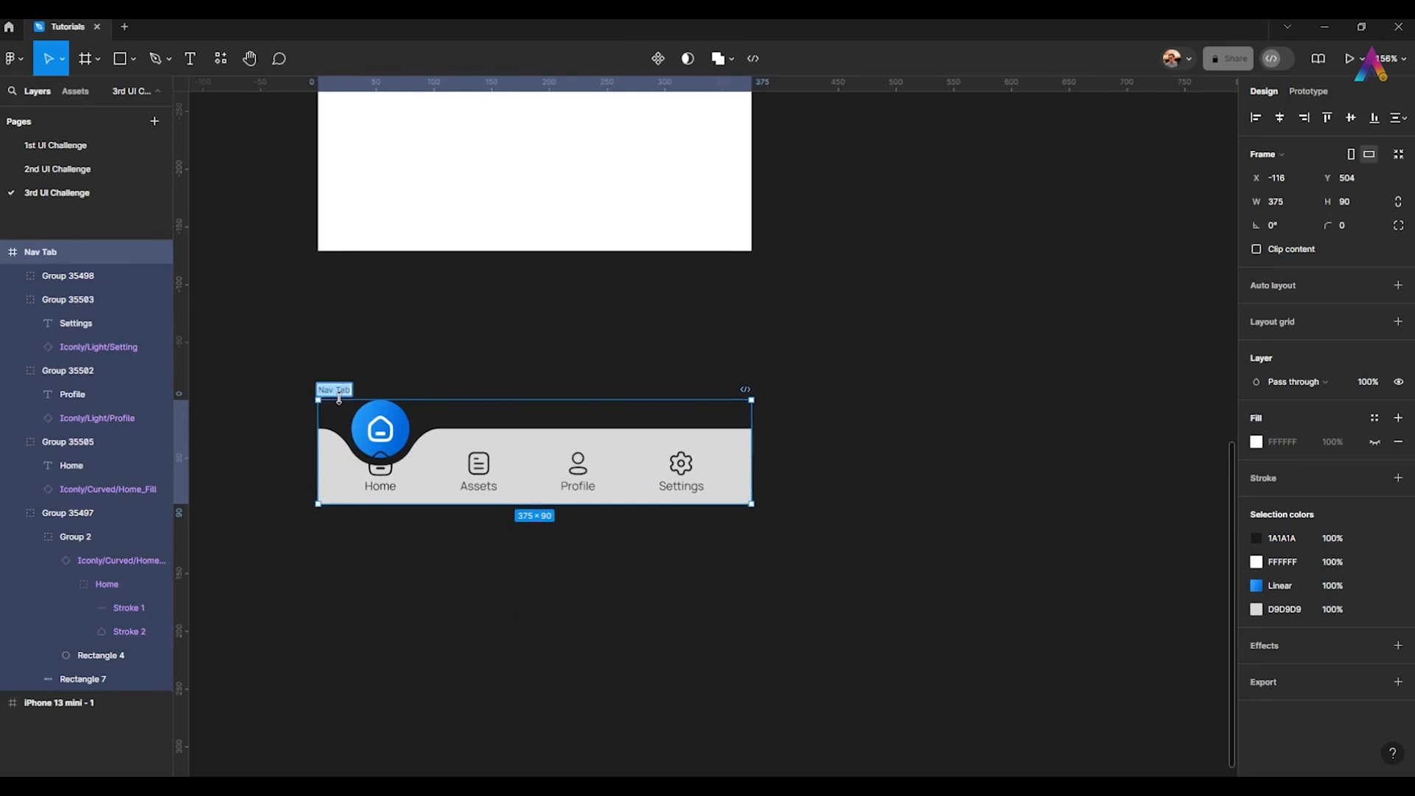
{"action": "key", "text": "Return"}
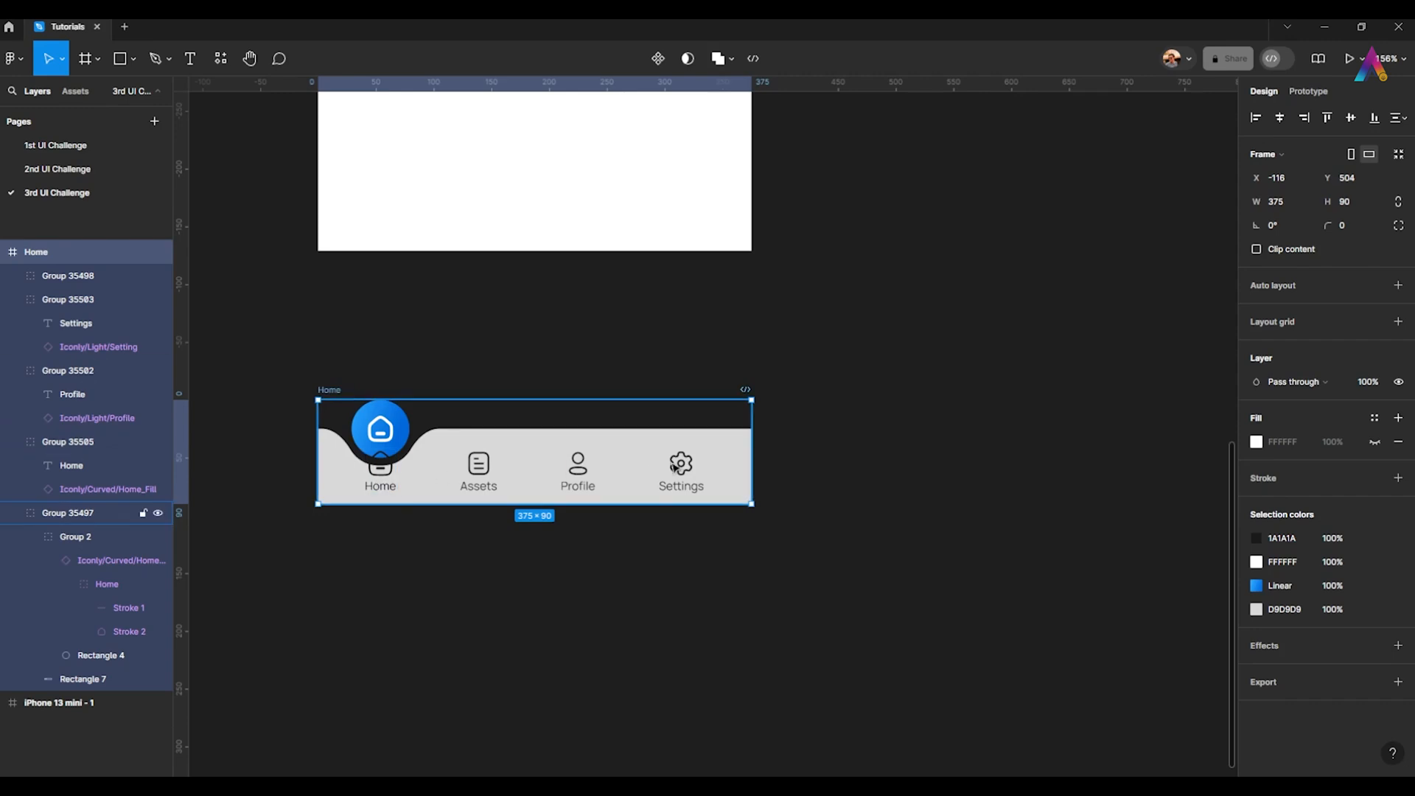
- Rename the white house icon's instance inside the blue circle as Home
{"action": "left_click_drag", "start_coordinate": [367, 473], "coordinate": [480, 432]}
{"action": "scroll", "coordinate": [414, 357], "scroll_direction": "up", "scroll_amount": 3}
{"action": "double_click", "coordinate": [414, 357]}
{"action": "double_click", "coordinate": [414, 357]}
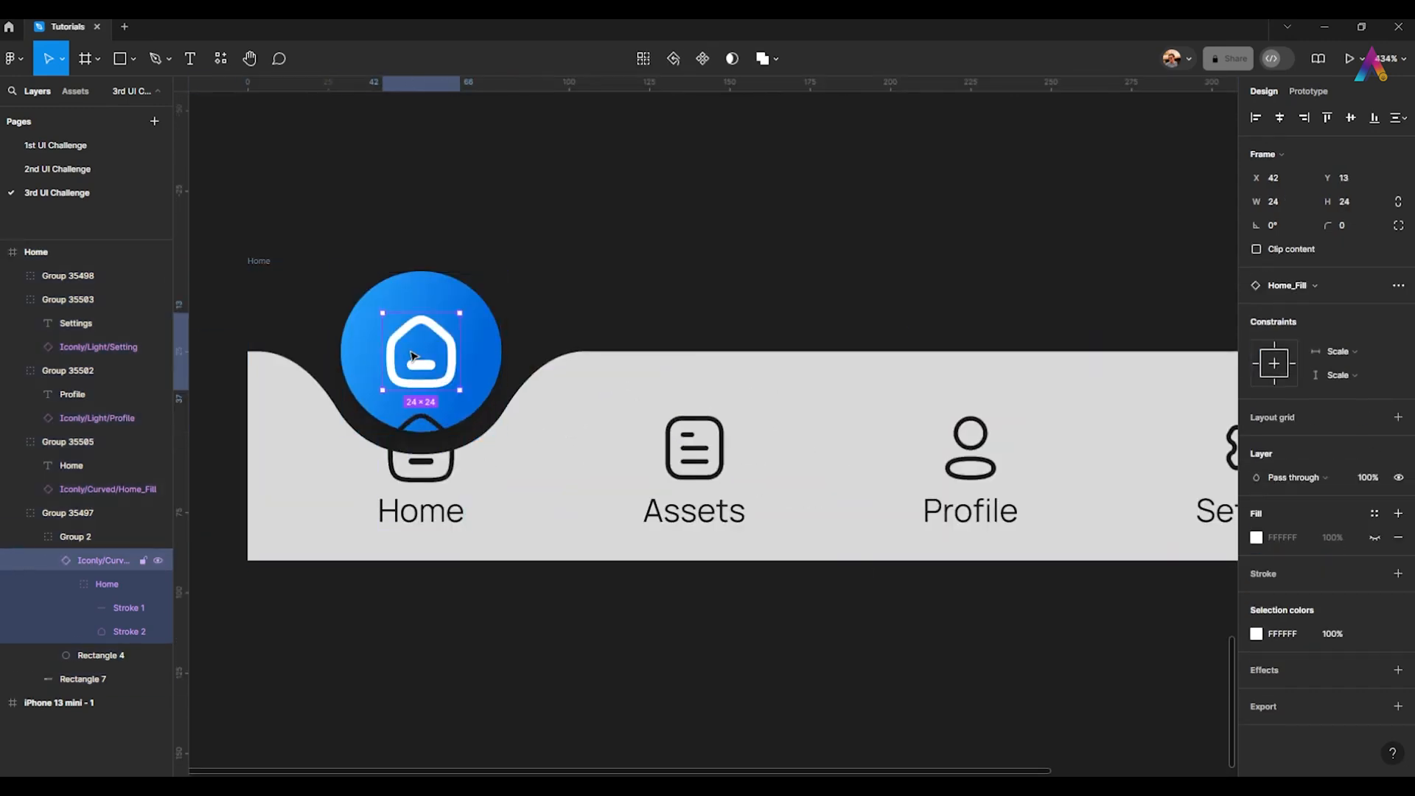
{"action": "double_click", "coordinate": [90, 559]}
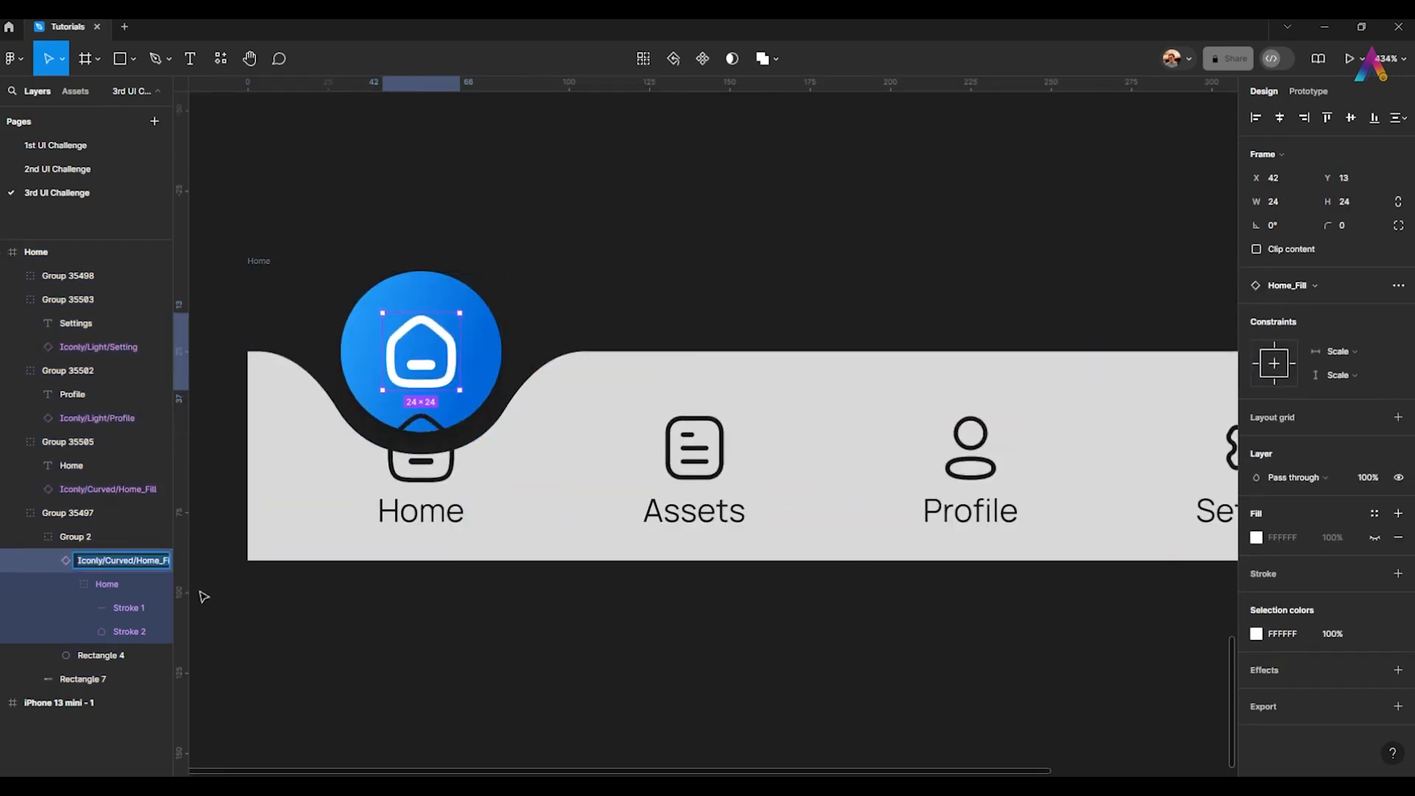
{"action": "type", "text": "Home"}
{"action": "key", "text": "Return"}
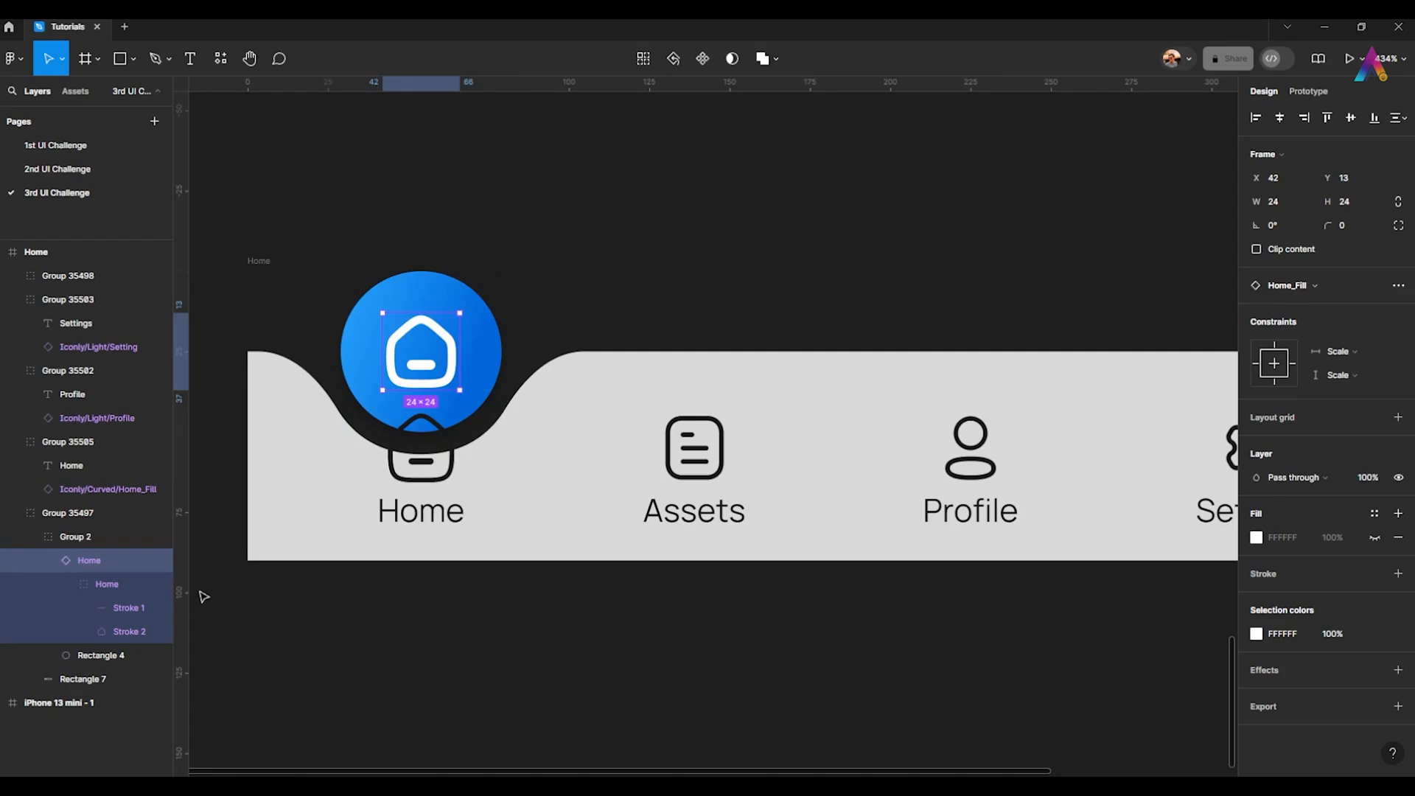
- Rename the group holding the Home tab's dark icon and label as Home
{"action": "left_click", "coordinate": [374, 508]}
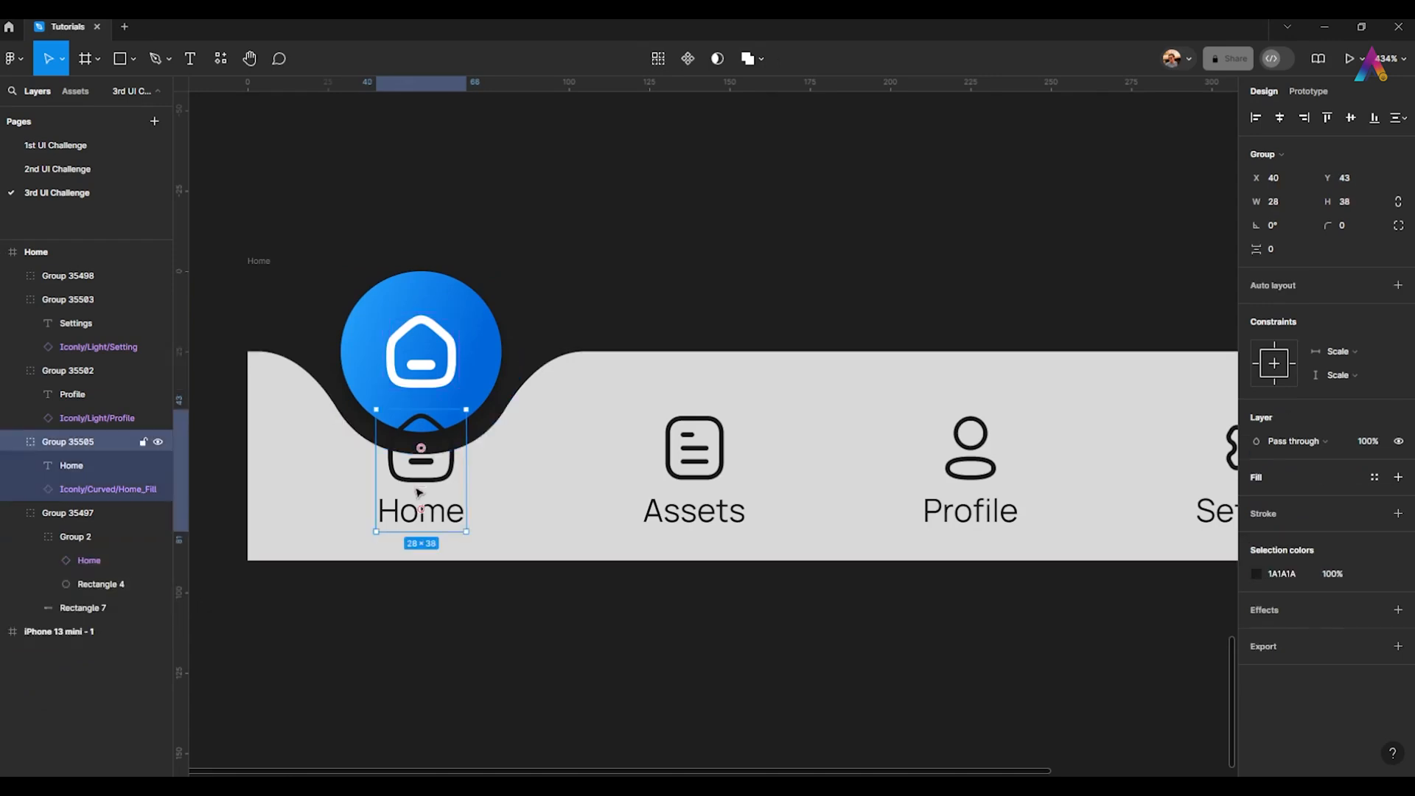
{"action": "double_click", "coordinate": [65, 442]}
{"action": "type", "text": "Hom"}
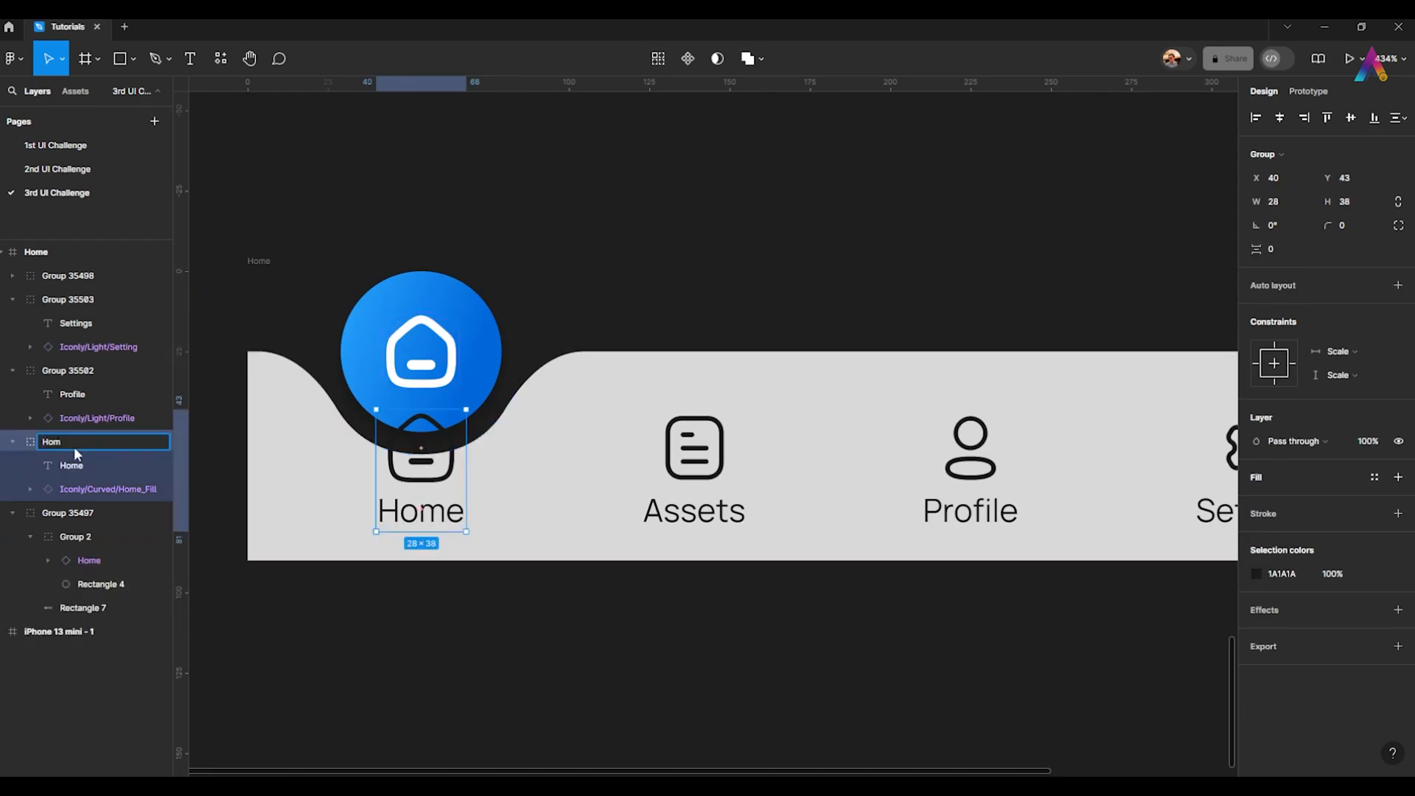
{"action": "type", "text": "e"}
{"action": "key", "text": "Return"}
{"action": "left_click", "coordinate": [72, 462]}
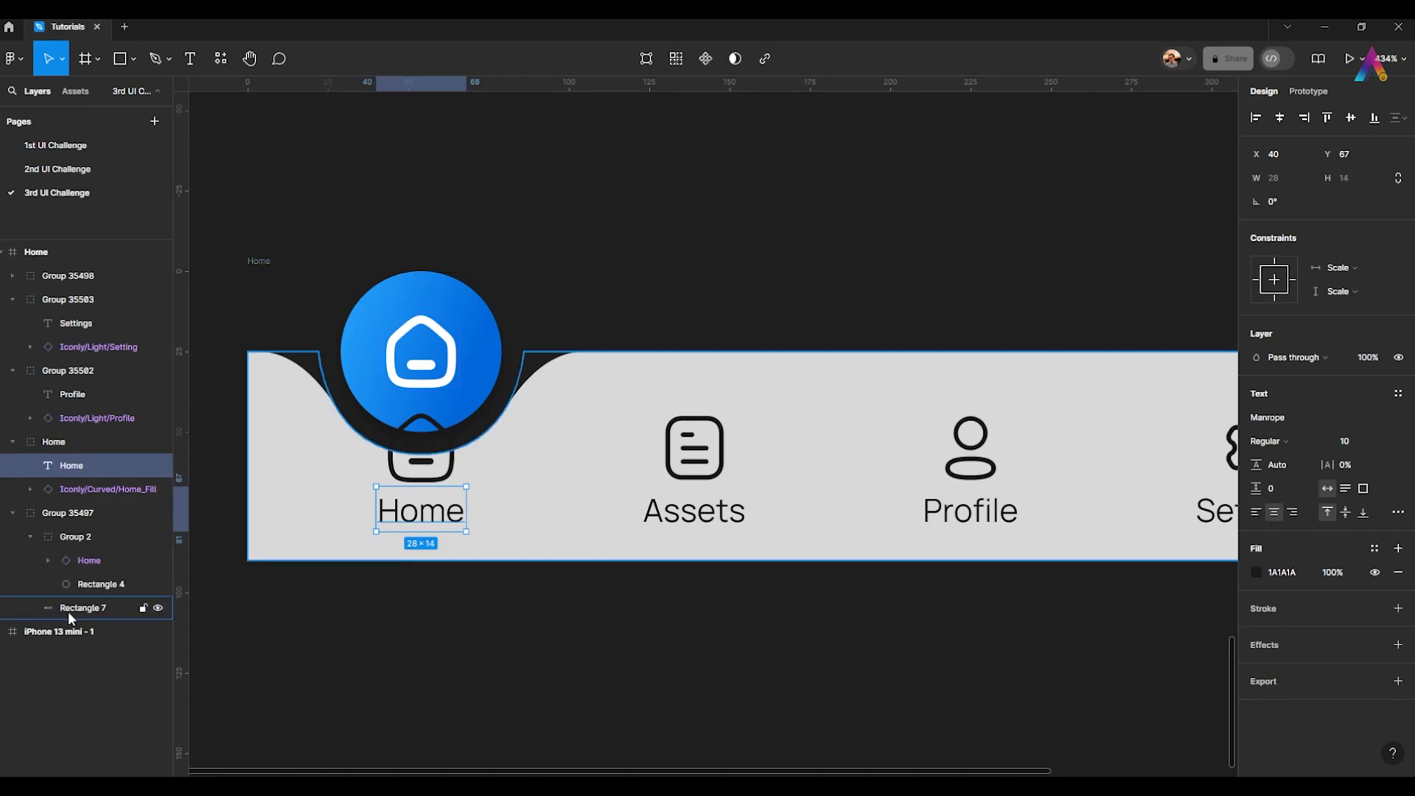
- Inspect the nested layers of the white house icon in the blue circle and the Home tab group below it
{"action": "left_click", "coordinate": [394, 356]}
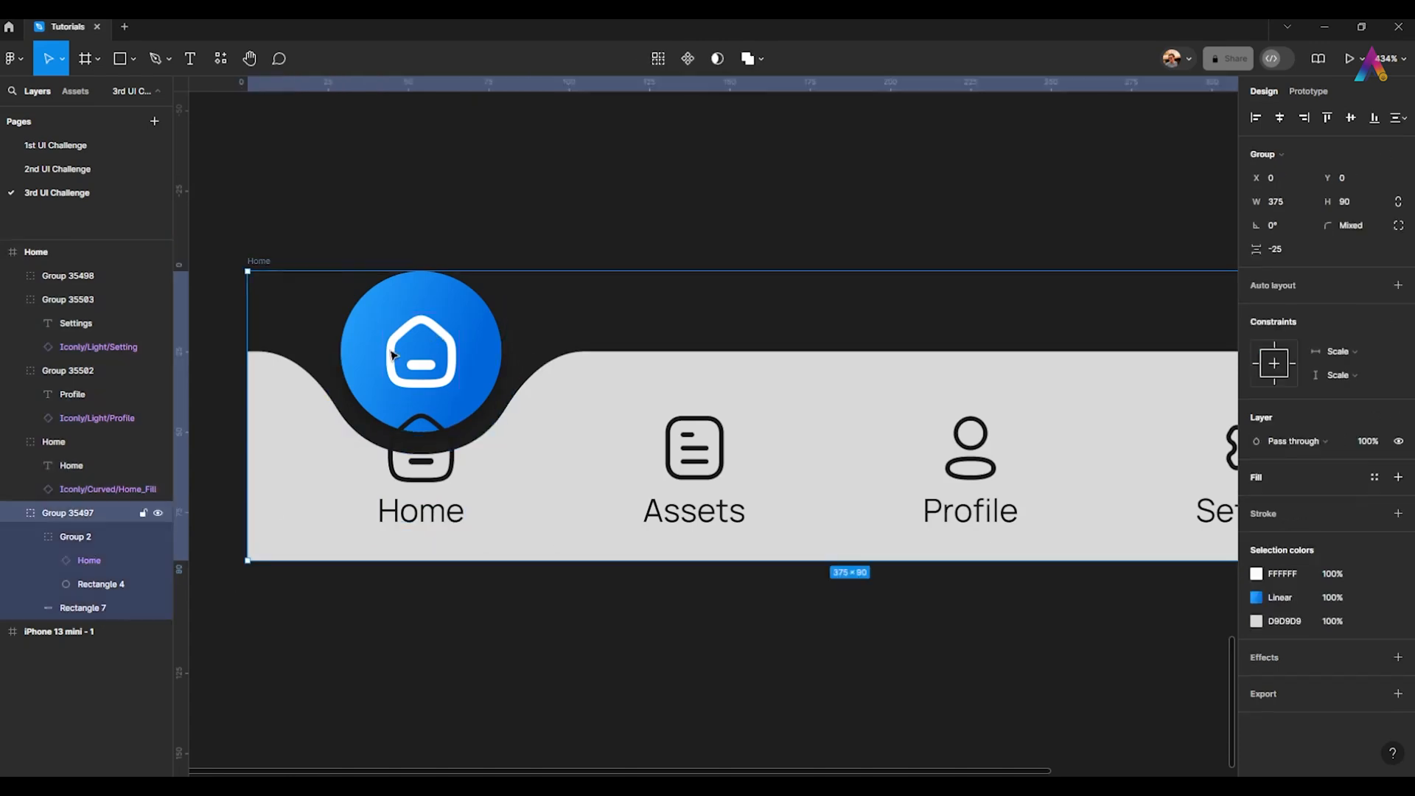
{"action": "double_click", "coordinate": [402, 356]}
{"action": "double_click", "coordinate": [412, 355]}
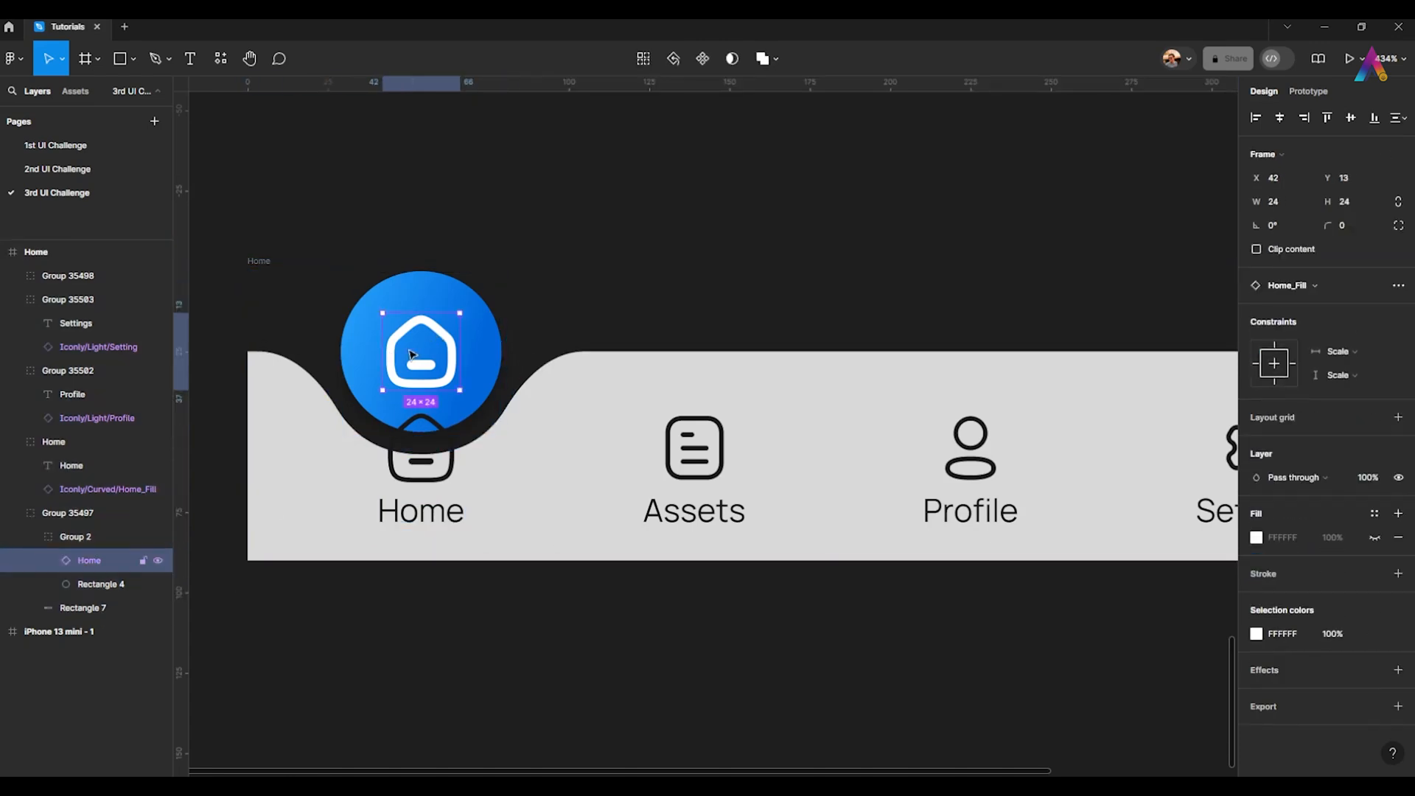
{"action": "left_click", "coordinate": [48, 560]}
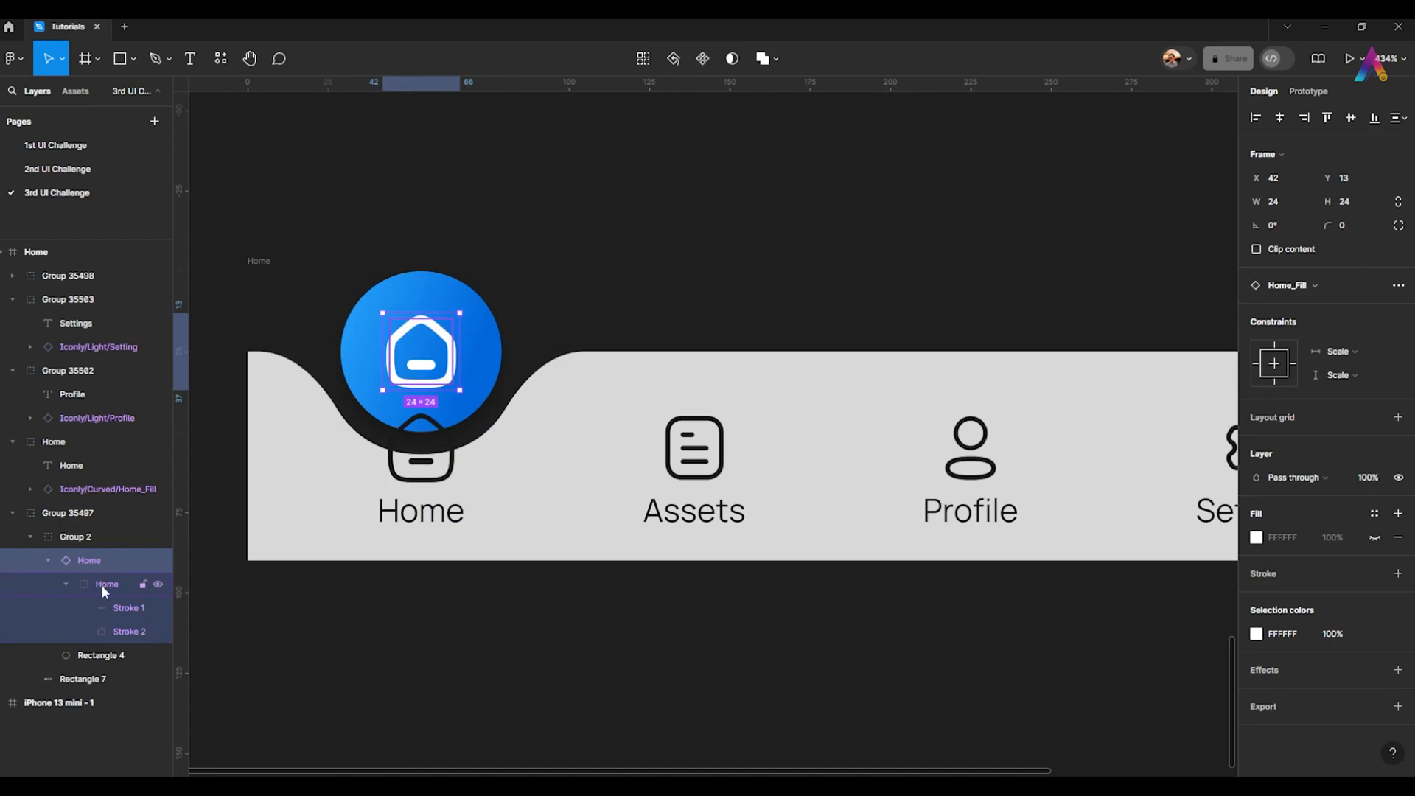
{"action": "left_click", "coordinate": [35, 576]}
{"action": "left_click", "coordinate": [65, 586]}
{"action": "left_click", "coordinate": [111, 561]}
{"action": "left_click", "coordinate": [443, 510]}
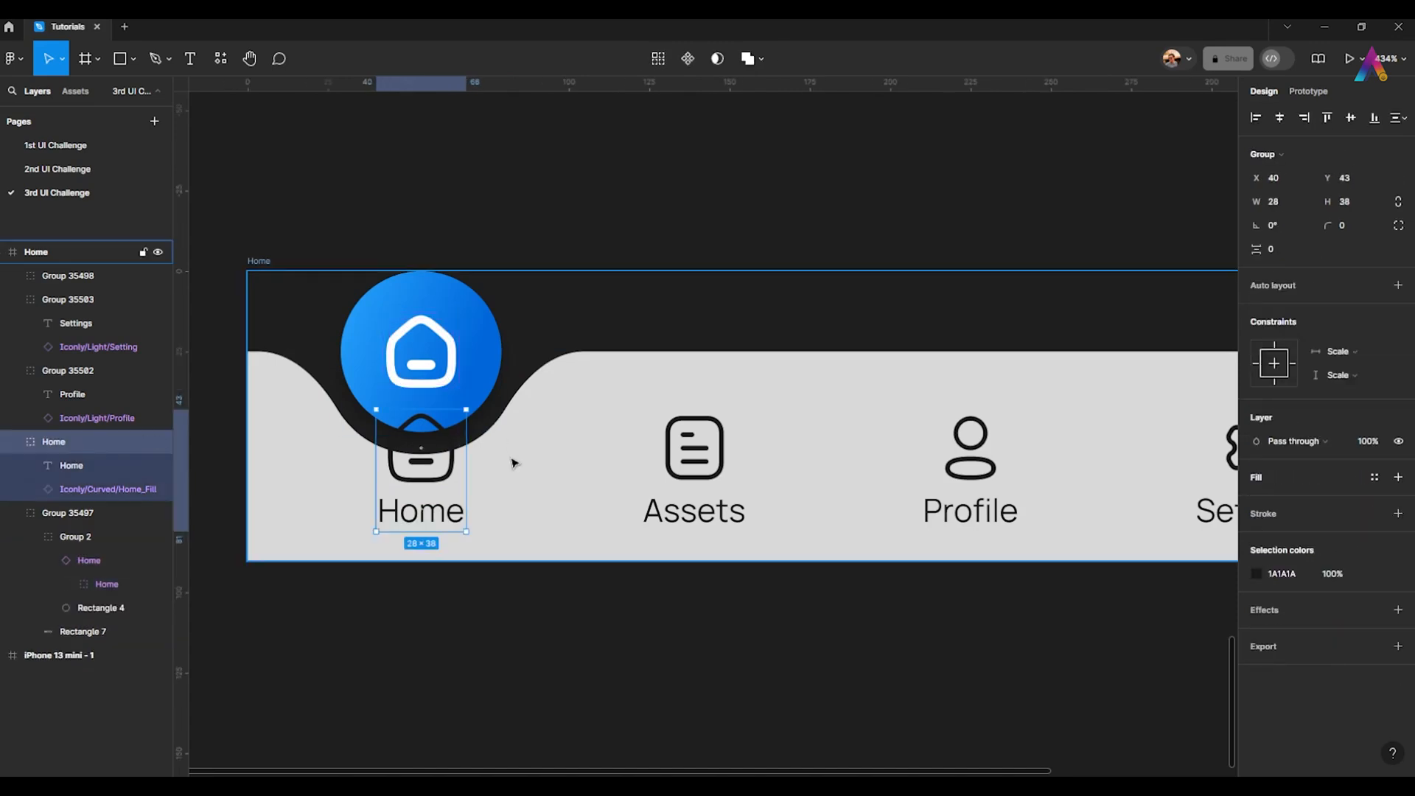
- Rename the group holding the Assets tab's icon and label as Assets
{"action": "scroll", "coordinate": [398, 445], "scroll_direction": "down", "scroll_amount": 3}
{"action": "scroll", "coordinate": [342, 447], "scroll_direction": "up", "scroll_amount": 1}
{"action": "left_click", "coordinate": [534, 453]}
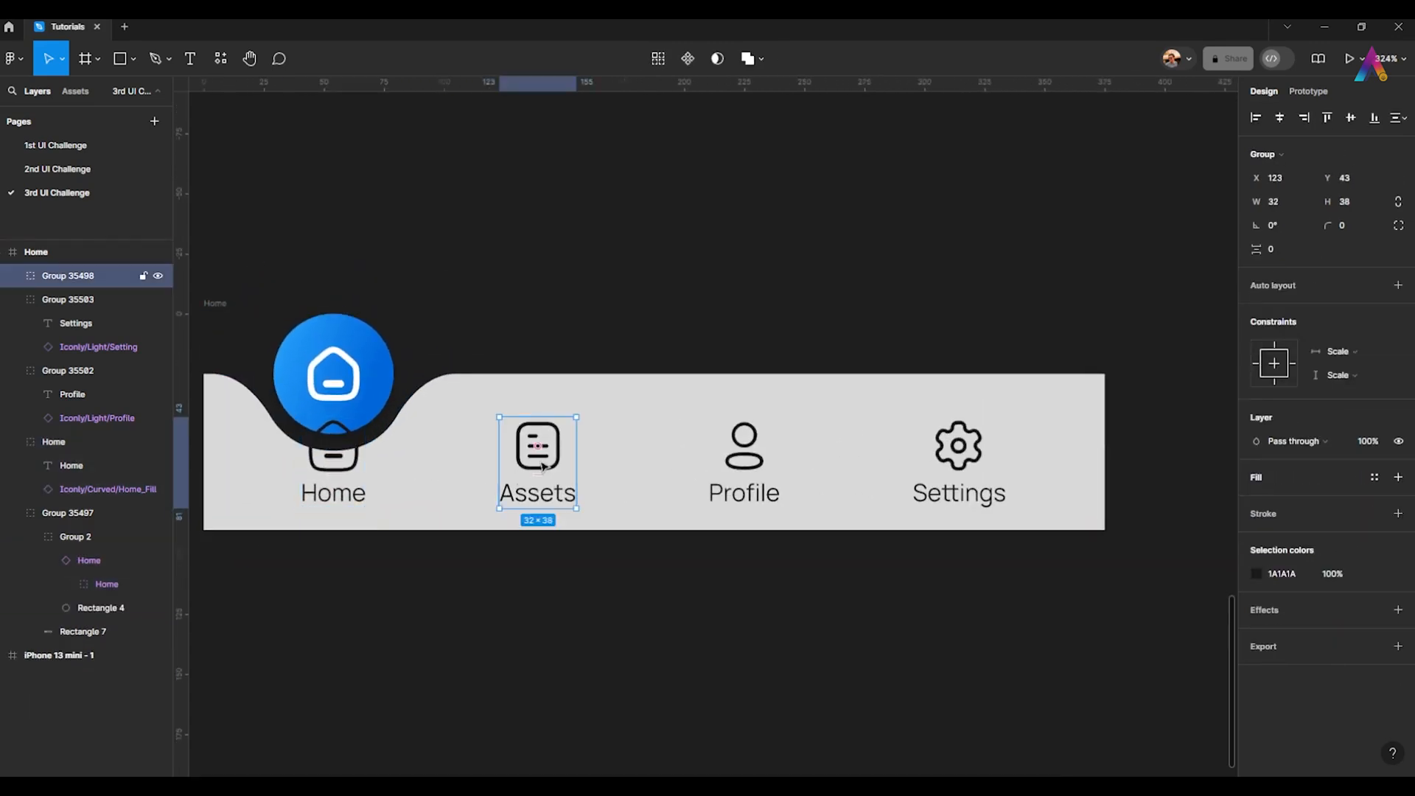
{"action": "key", "text": "ctrl+r"}
{"action": "type", "text": "A"}
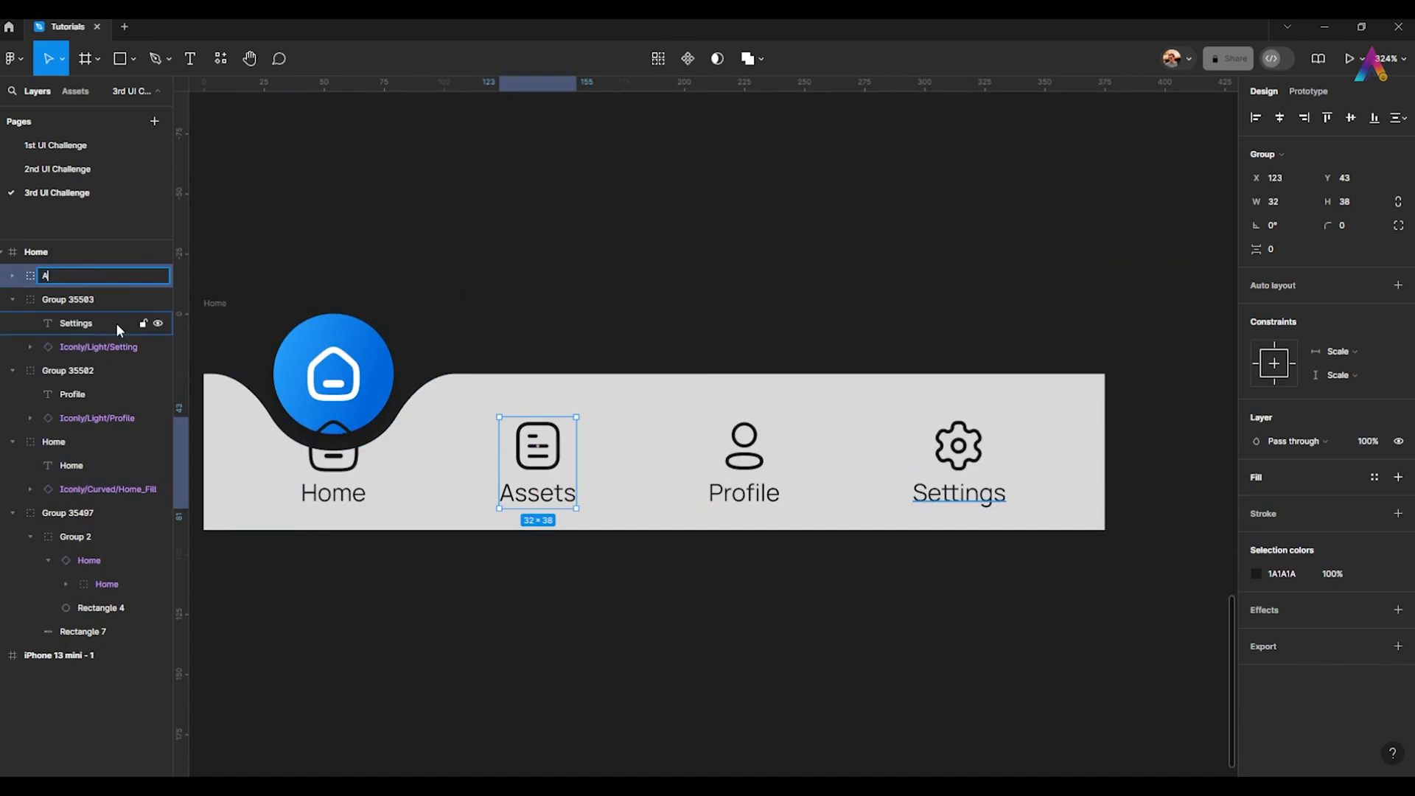
{"action": "type", "text": "ssets"}
{"action": "key", "text": "Return"}
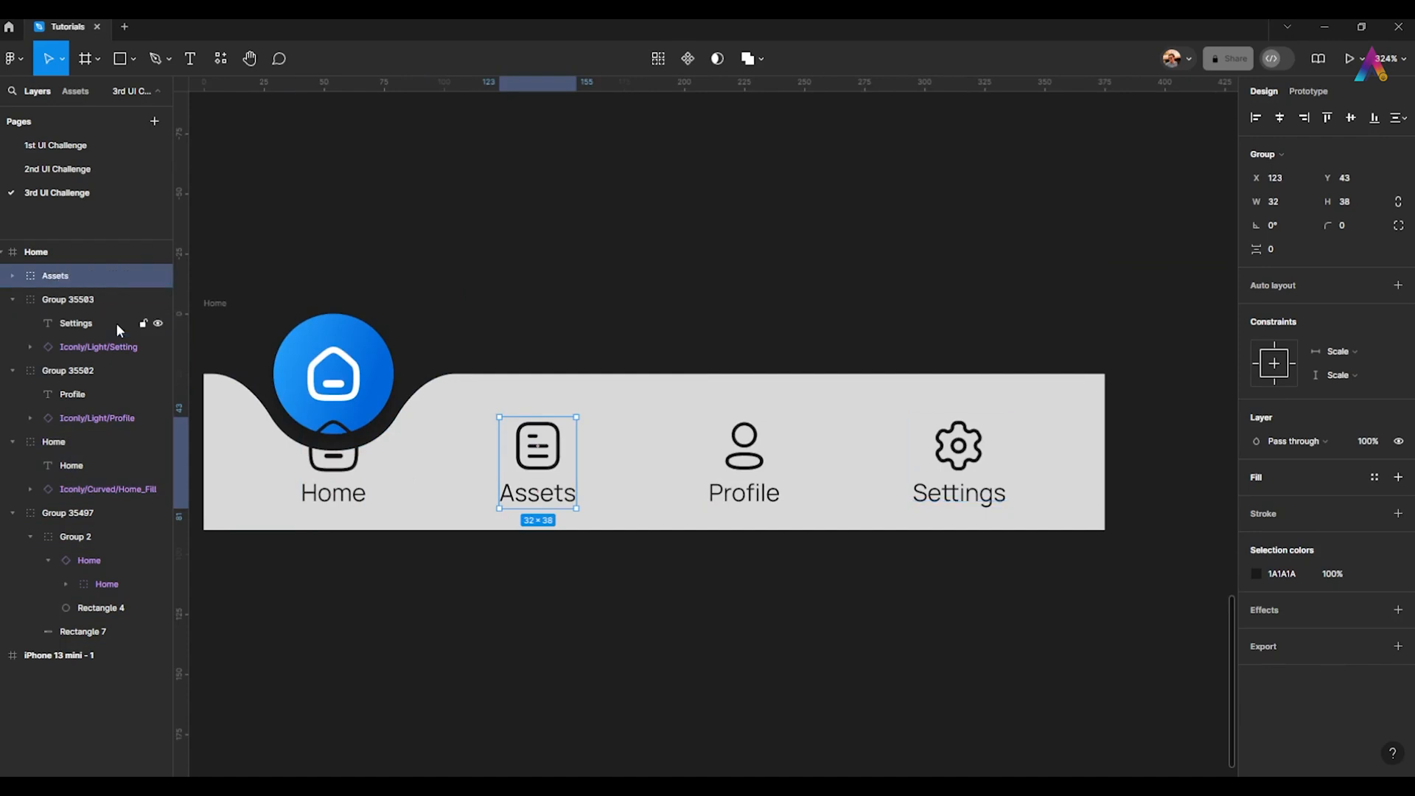
- Rename the document icon instance inside the Assets group as Assets icon
{"action": "left_click", "coordinate": [13, 275]}
{"action": "double_click", "coordinate": [98, 325]}
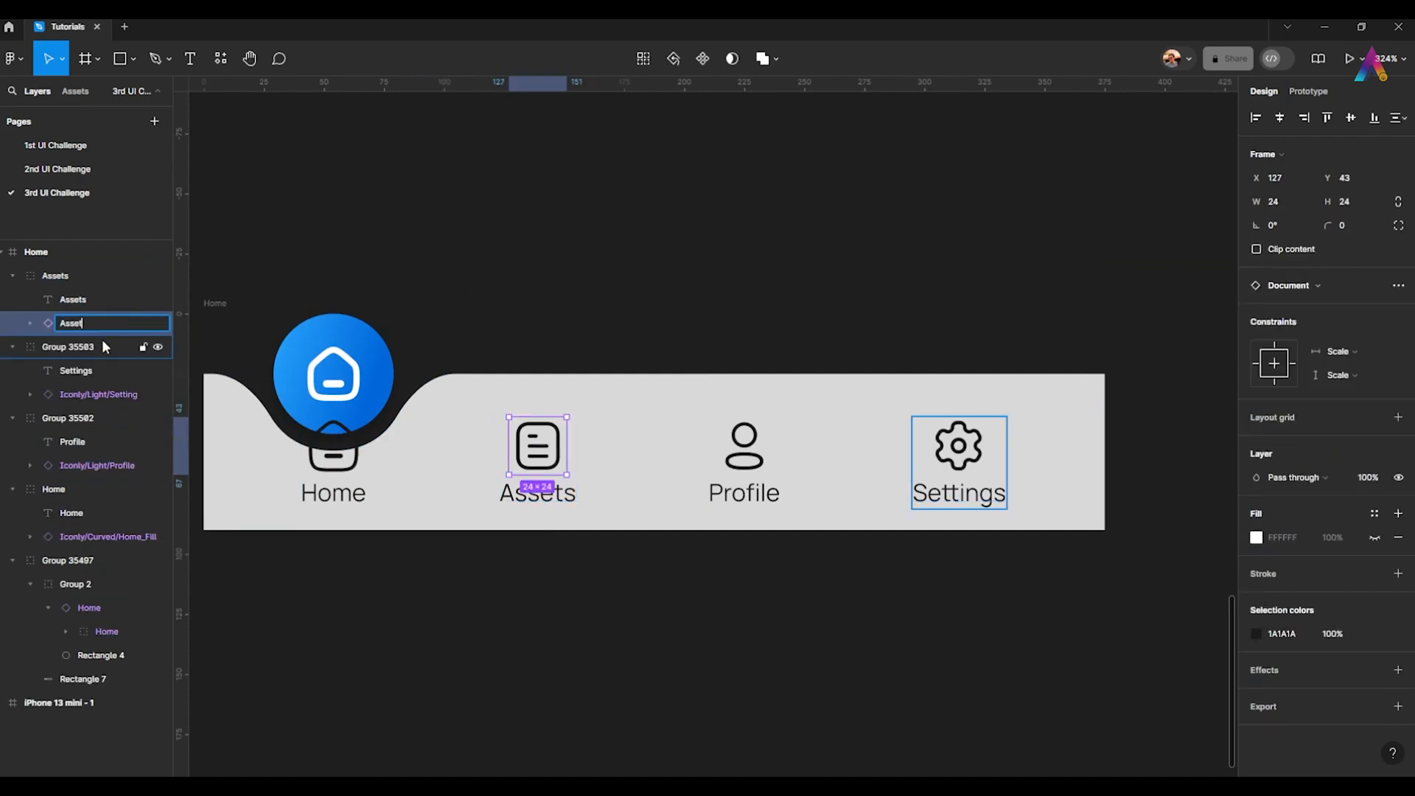
{"action": "type", "text": "Assets icon"}
{"action": "key", "text": "Return"}
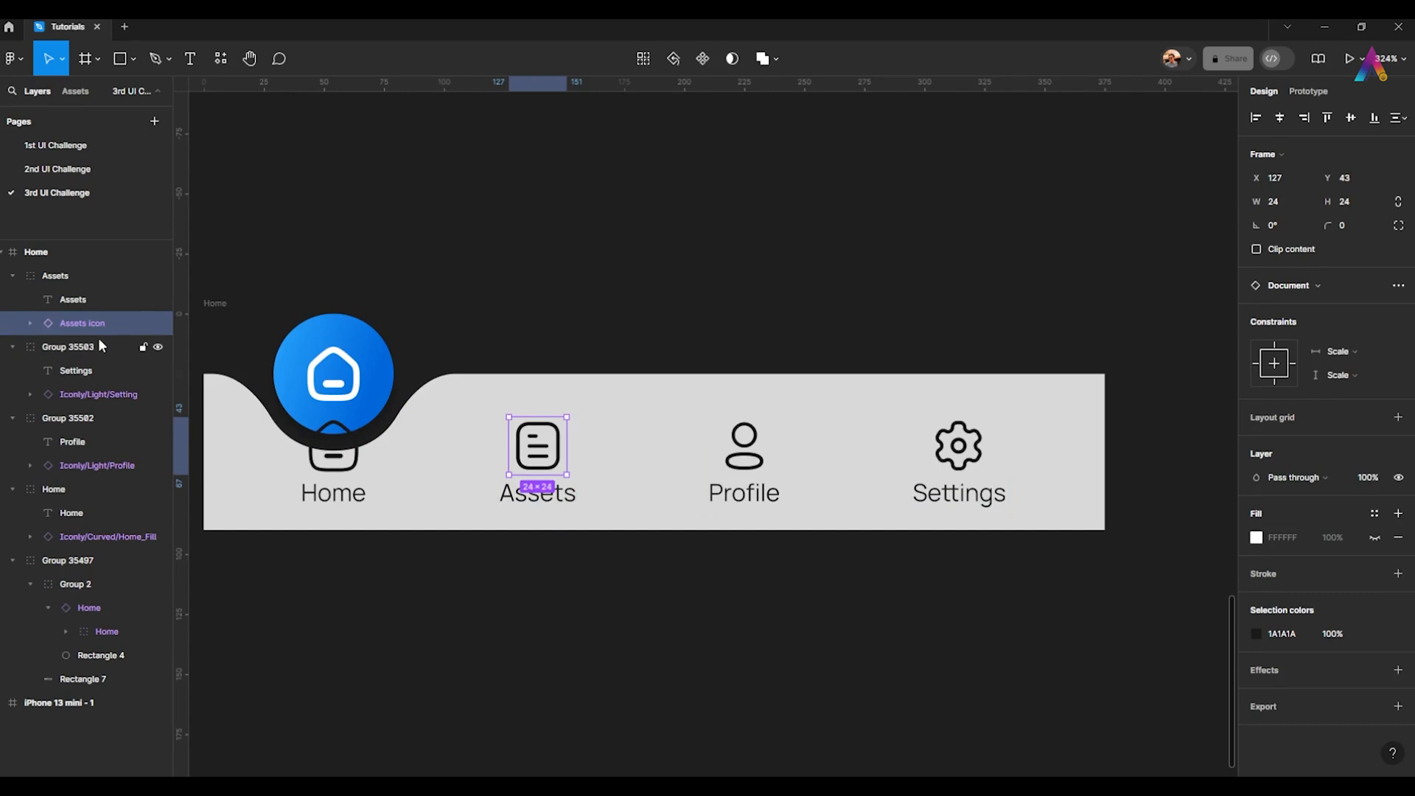
- Rename the white house icon instance inside the blue circle as Home Icon
{"action": "left_click", "coordinate": [340, 383]}
{"action": "double_click", "coordinate": [340, 382]}
{"action": "double_click", "coordinate": [341, 383]}
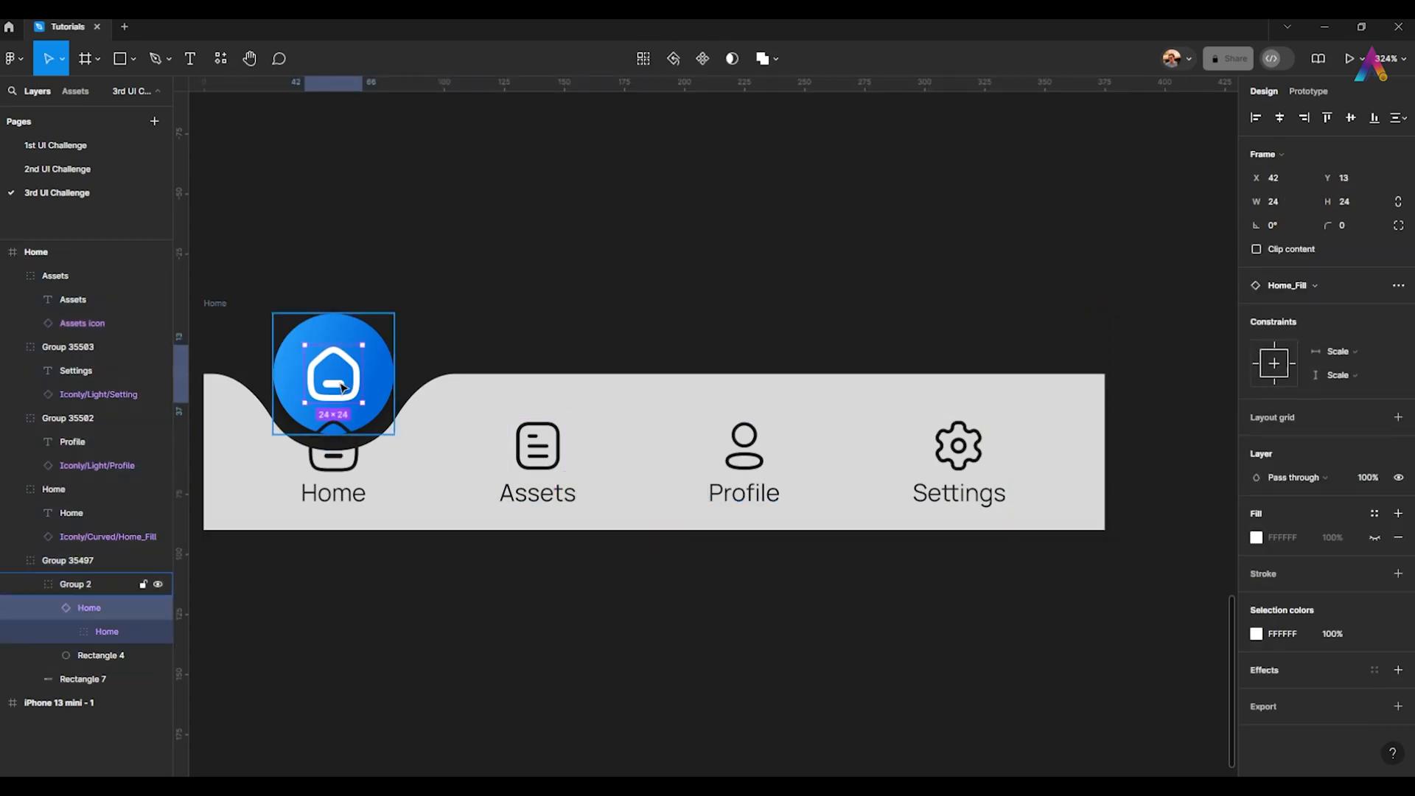
{"action": "double_click", "coordinate": [109, 606]}
{"action": "type", "text": "Home Icon"}
{"action": "key", "text": "Return"}
- Rename the dark house icon instance in the Home tab group as Home Icon
{"action": "left_click", "coordinate": [113, 531]}
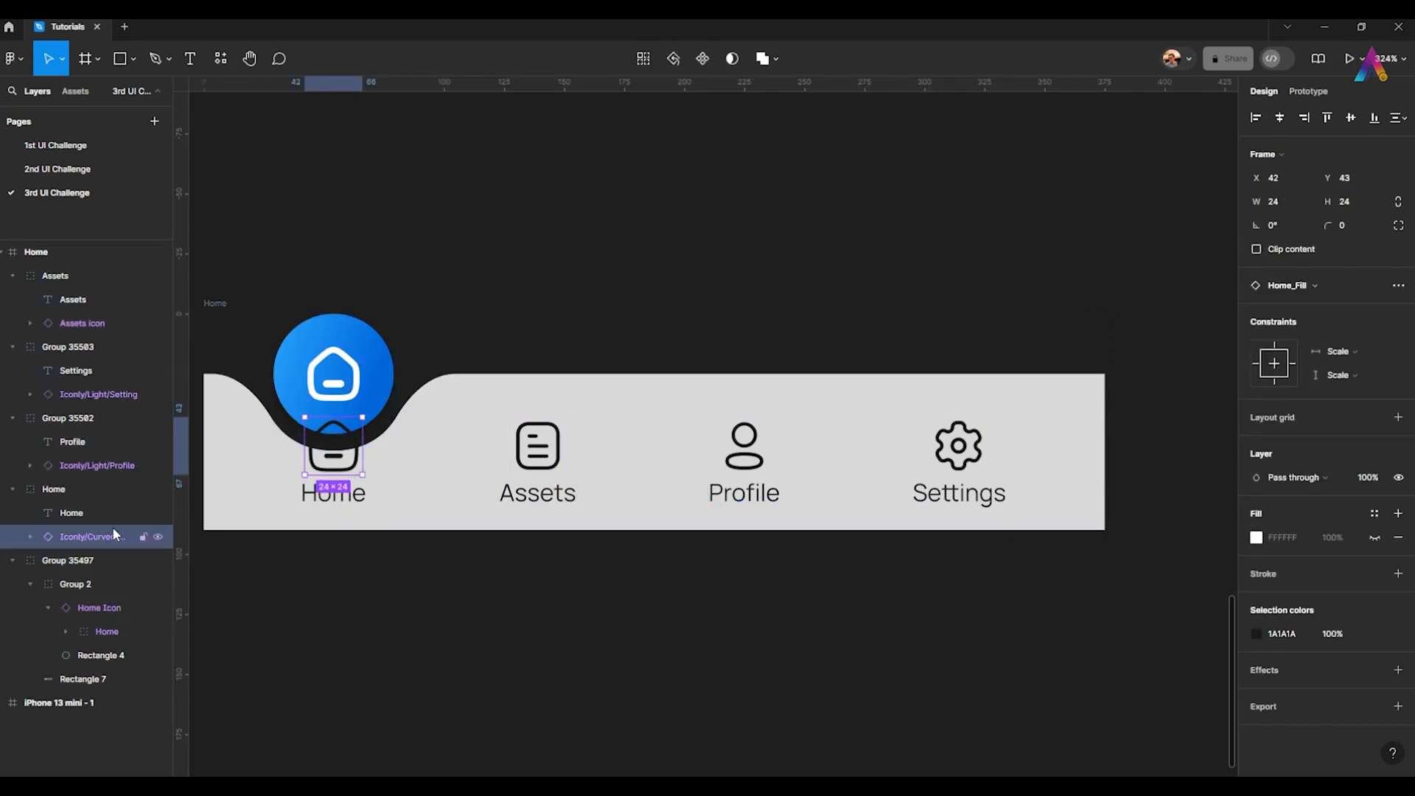
{"action": "double_click", "coordinate": [113, 530]}
{"action": "type", "text": "Home Icon"}
{"action": "key", "text": "Return"}
{"action": "left_click", "coordinate": [102, 616]}
- Rename the person icon instance in the Profile tab's group as Profile Icon
{"action": "left_click", "coordinate": [562, 466]}
{"action": "left_click_drag", "start_coordinate": [749, 460], "coordinate": [566, 464]}
{"action": "left_click", "coordinate": [566, 465]}
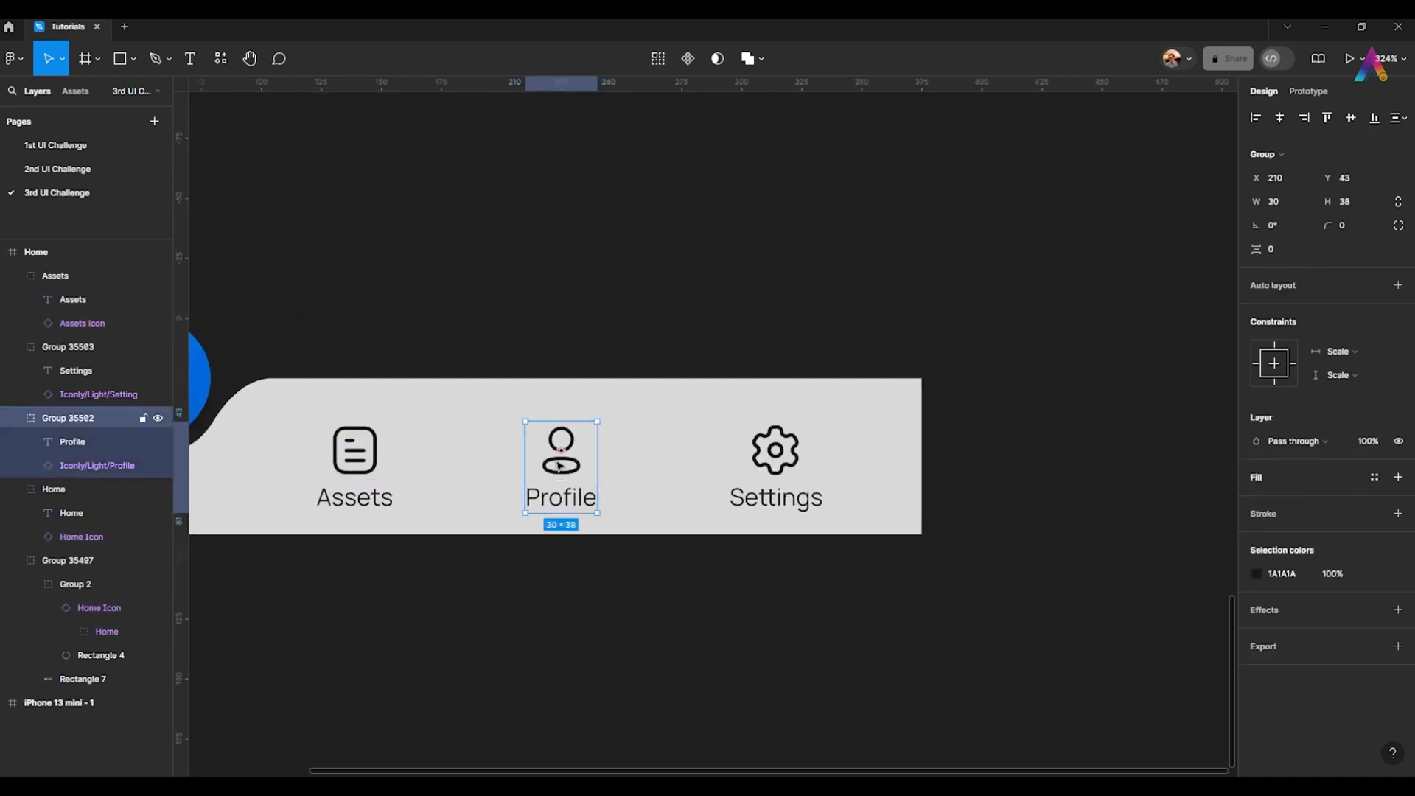
{"action": "double_click", "coordinate": [83, 468]}
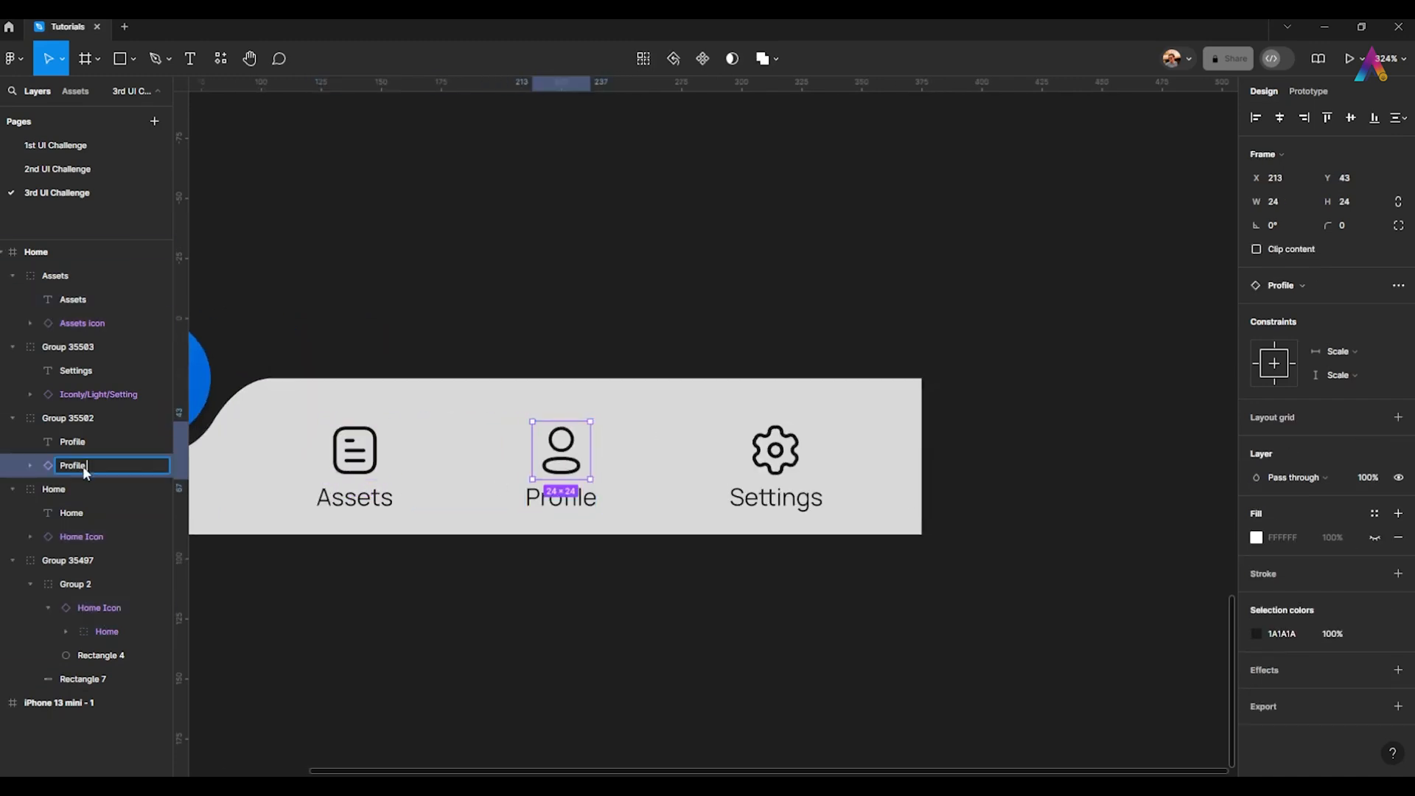
{"action": "type", "text": "Profile Iconn"}
{"action": "key", "text": "BackSpace"}
{"action": "key", "text": "Return"}
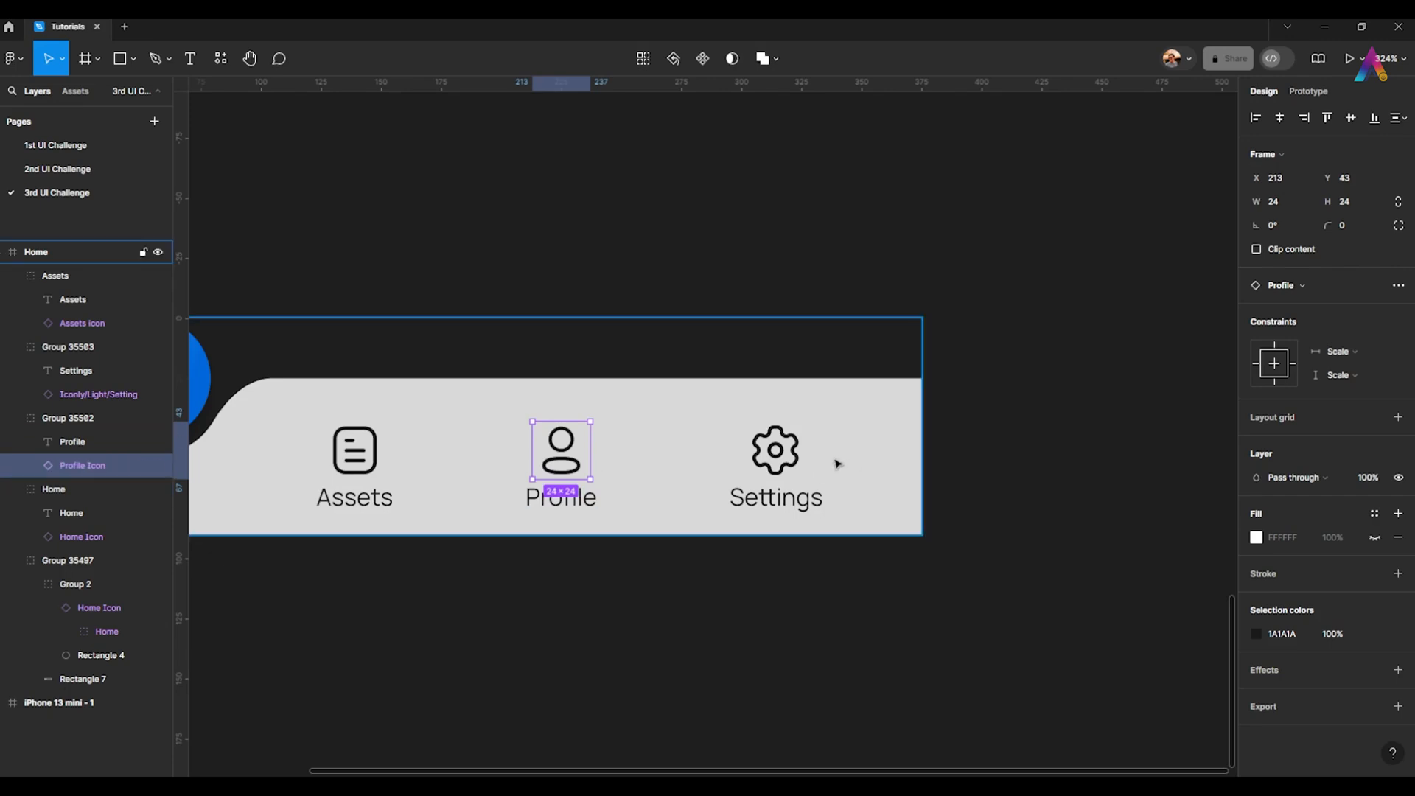
- Rename the gear icon instance in the Settings tab's group as Setting Icon
{"action": "left_click", "coordinate": [93, 398]}
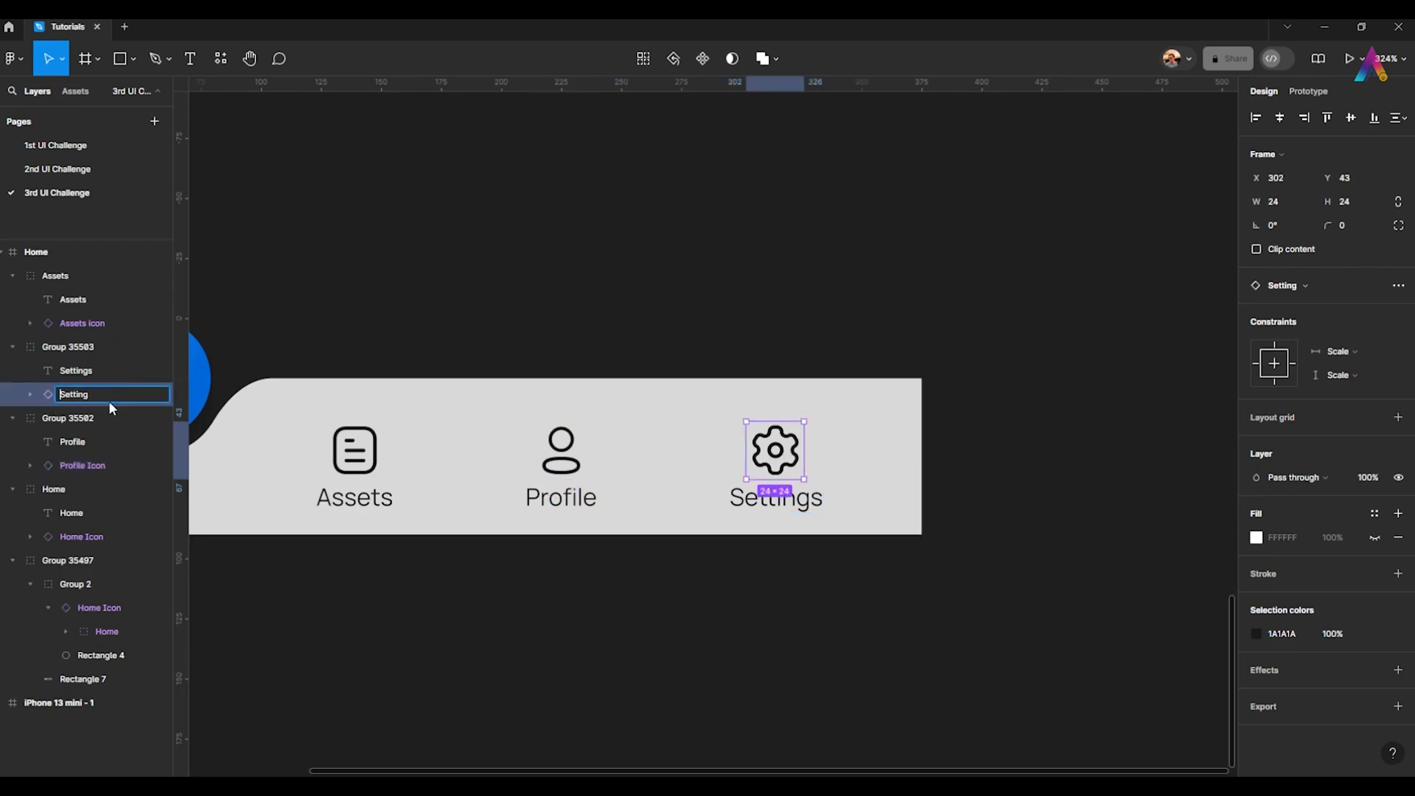
{"action": "type", "text": "Setting Icon"}
{"action": "key", "text": "Return"}
{"action": "left_click", "coordinate": [662, 366]}
- Rename the grey notched background shape of the navigation bar as BG
{"action": "scroll", "coordinate": [488, 354], "scroll_direction": "down", "scroll_amount": 2}
{"action": "left_click_drag", "start_coordinate": [488, 353], "coordinate": [624, 365]}
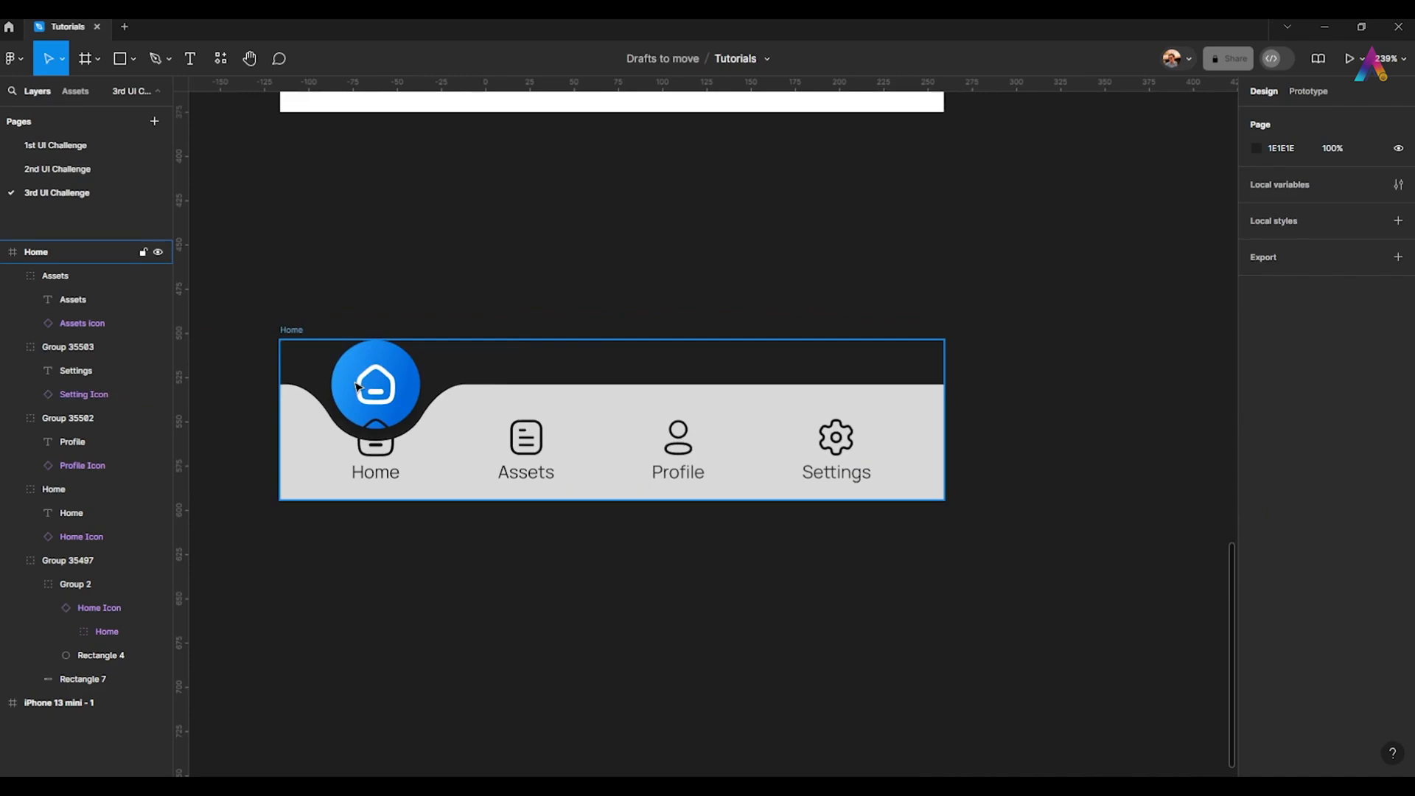
{"action": "left_click", "coordinate": [308, 435]}
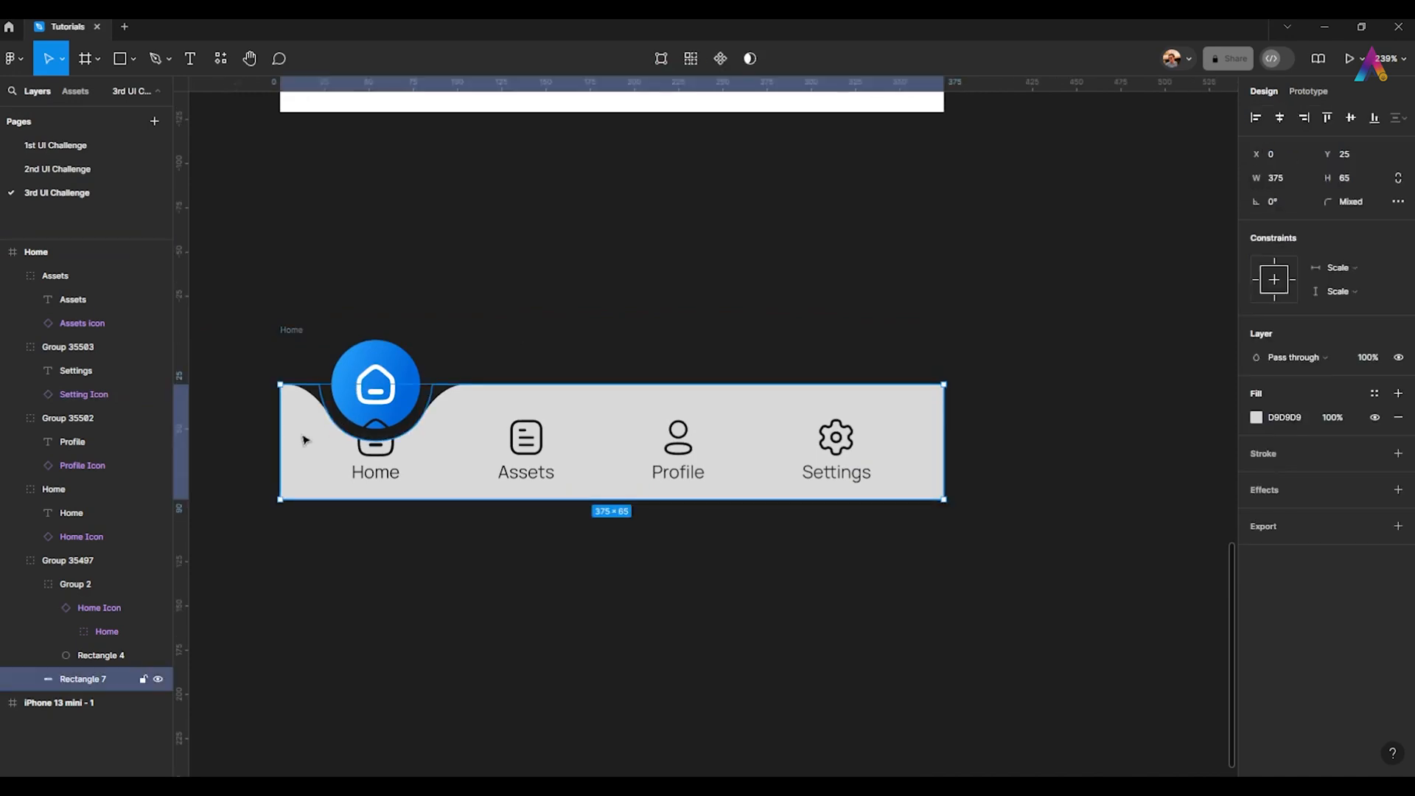
{"action": "left_click", "coordinate": [96, 682]}
{"action": "type", "text": "BG"}
{"action": "key", "text": "Return"}
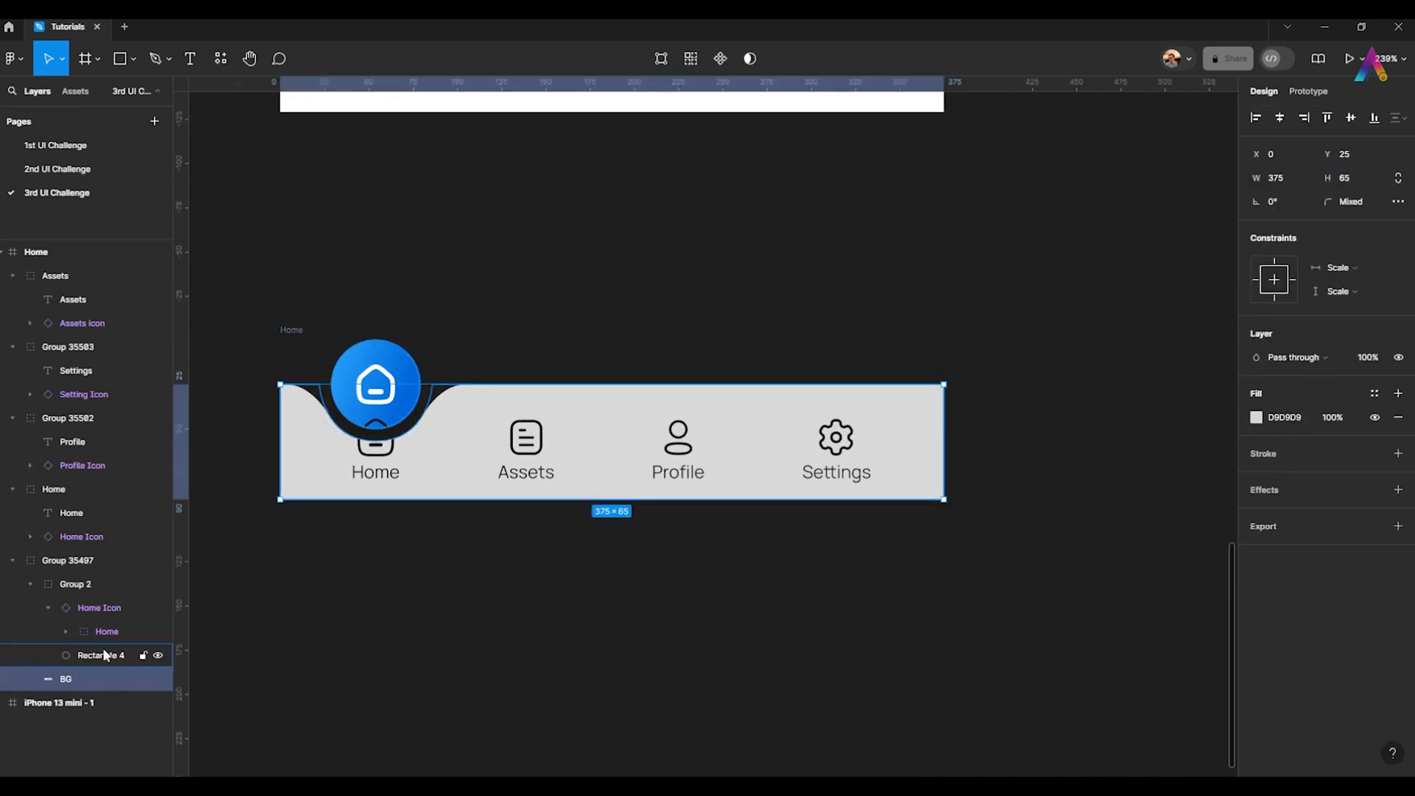
- Rename the blue gradient circle behind the white house icon as Elips
{"action": "left_click", "coordinate": [95, 655]}
{"action": "double_click", "coordinate": [96, 662]}
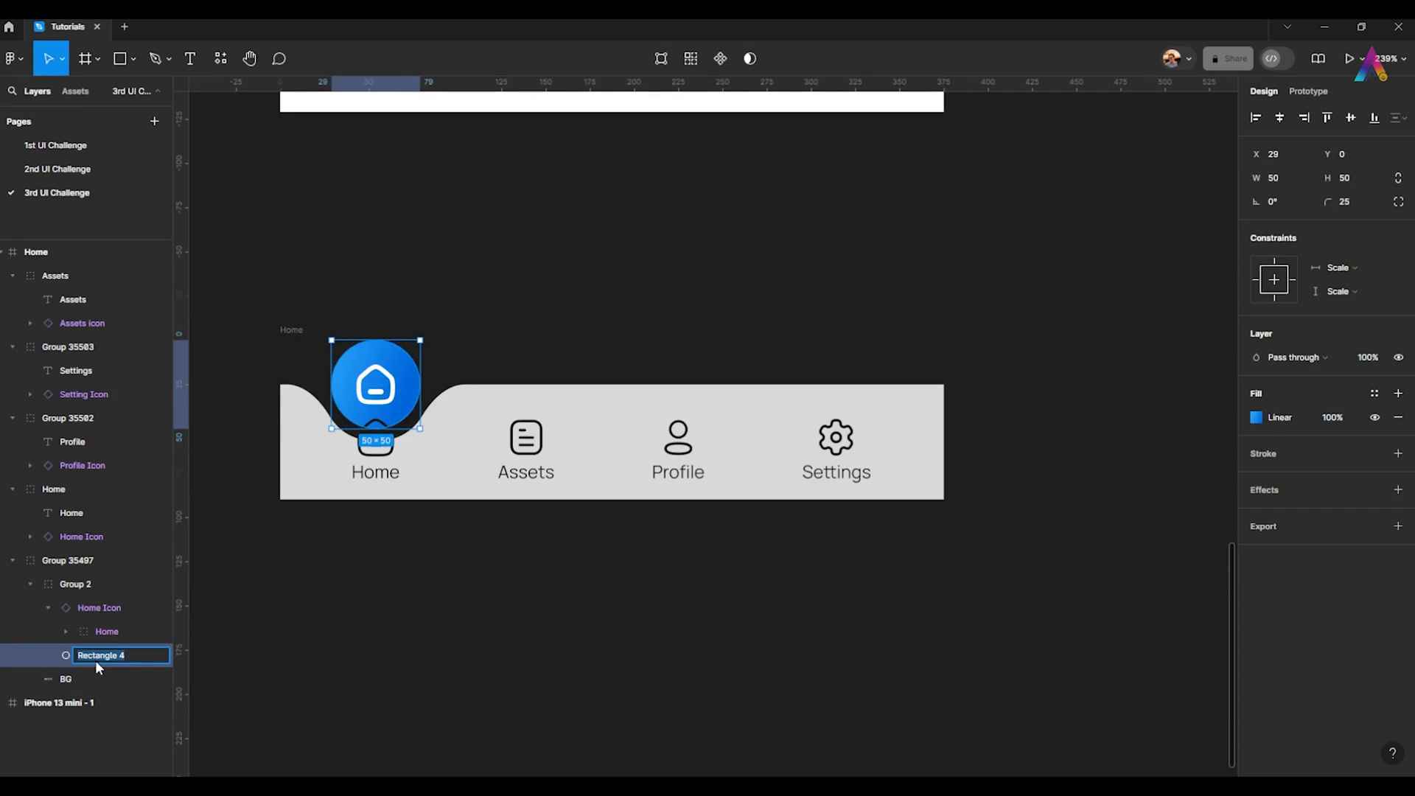
{"action": "type", "text": "Elips"}
{"action": "key", "text": "Return"}
- Rename the group of the blue circle and white house icon as Icon Group
{"action": "scroll", "coordinate": [325, 412], "scroll_direction": "up", "scroll_amount": 3}
{"action": "left_click", "coordinate": [92, 601]}
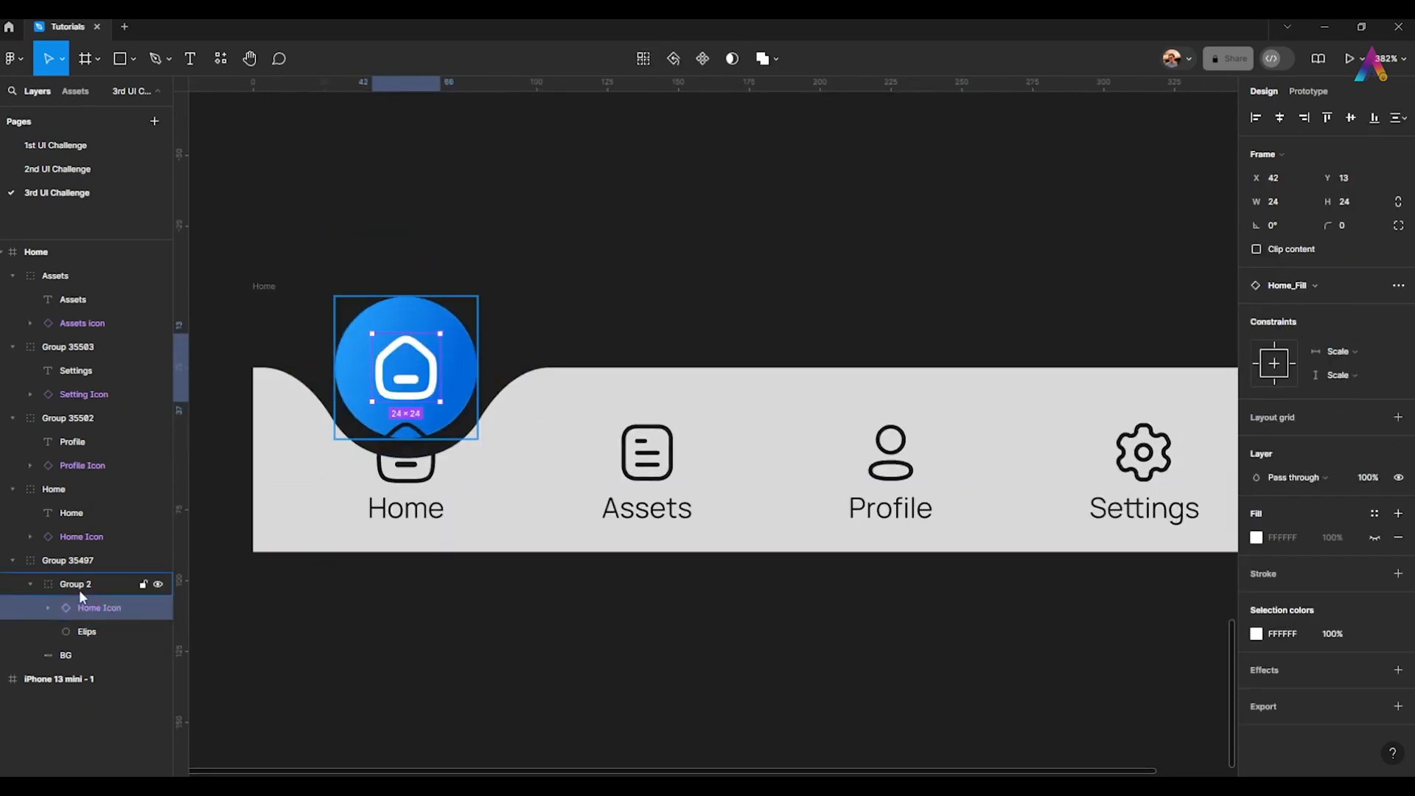
{"action": "double_click", "coordinate": [78, 589]}
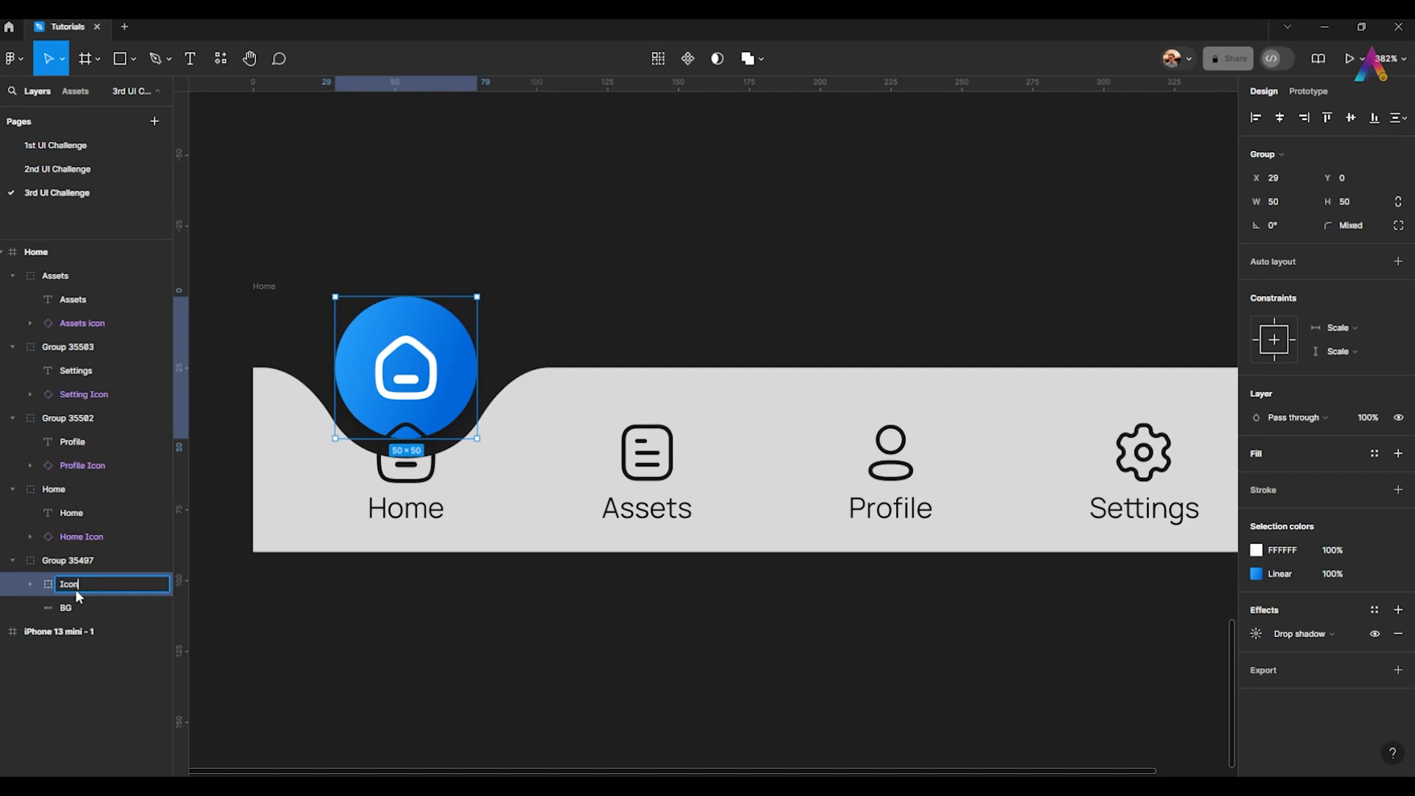
{"action": "type", "text": "Icon Group"}
- Toggle the visibility of the group containing Icon Group and BG to check what it holds
{"action": "double_click", "coordinate": [81, 566]}
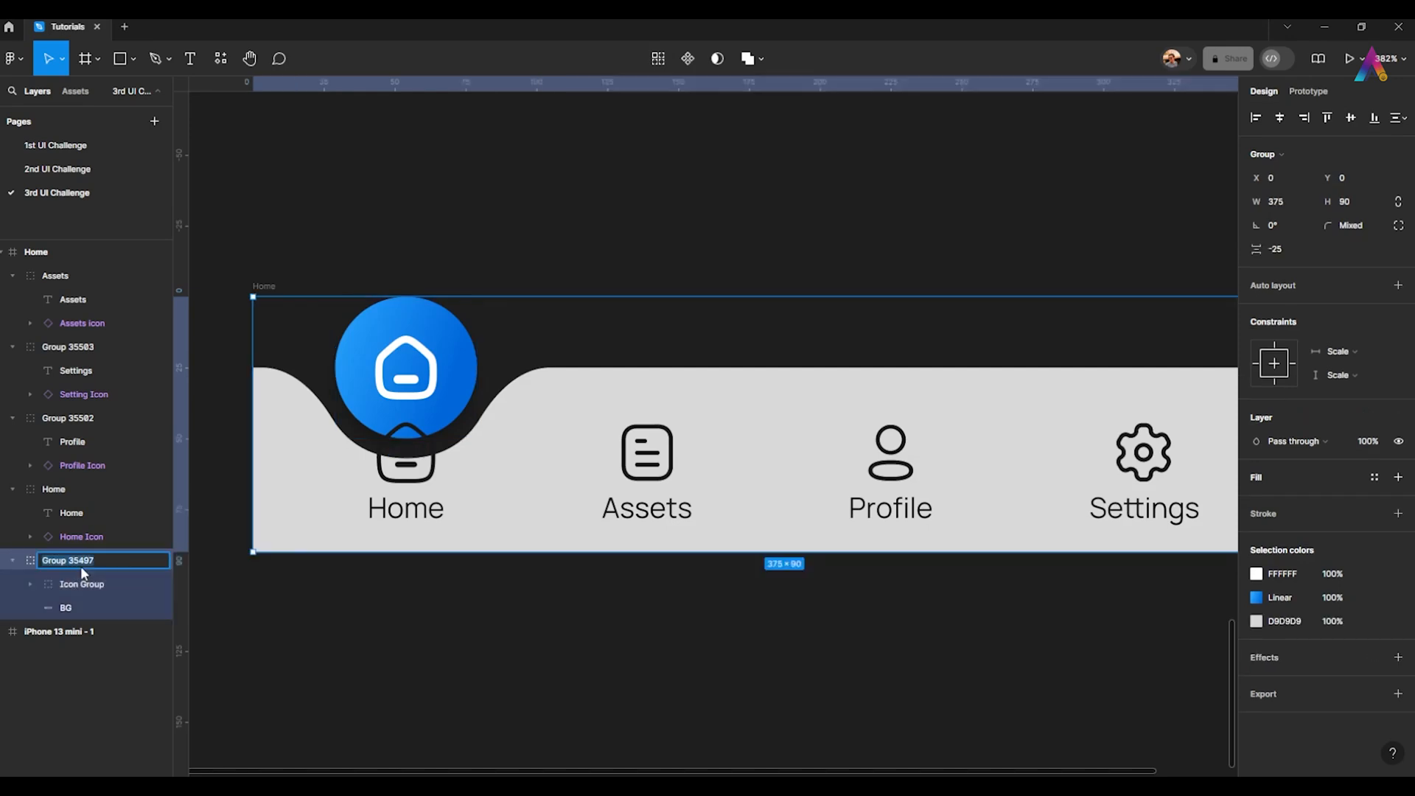
{"action": "key", "text": "Return"}
{"action": "left_click", "coordinate": [154, 562]}
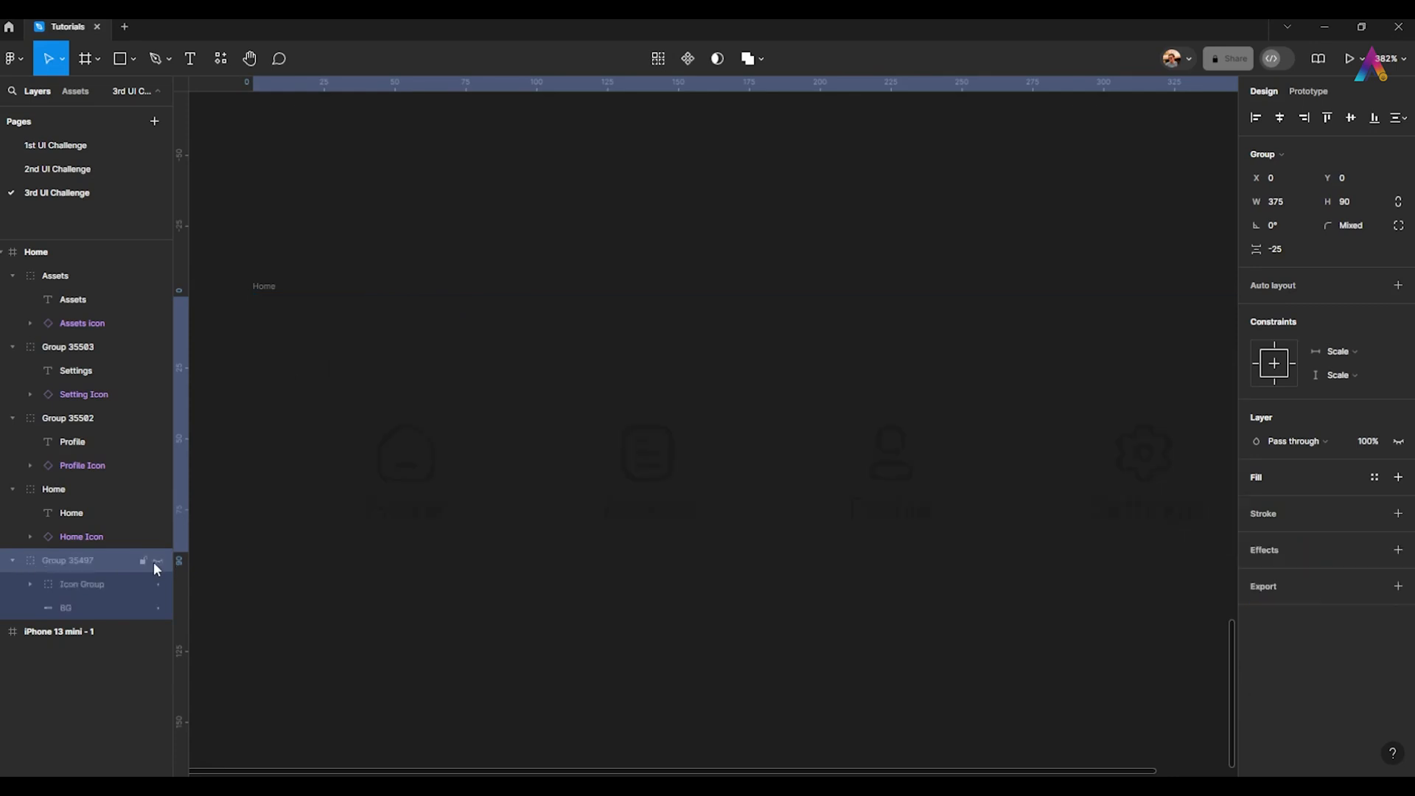
{"action": "left_click", "coordinate": [154, 562]}
{"action": "left_click", "coordinate": [153, 562]}
{"action": "left_click", "coordinate": [153, 561]}
{"action": "left_click", "coordinate": [95, 587]}
{"action": "left_click", "coordinate": [127, 563]}
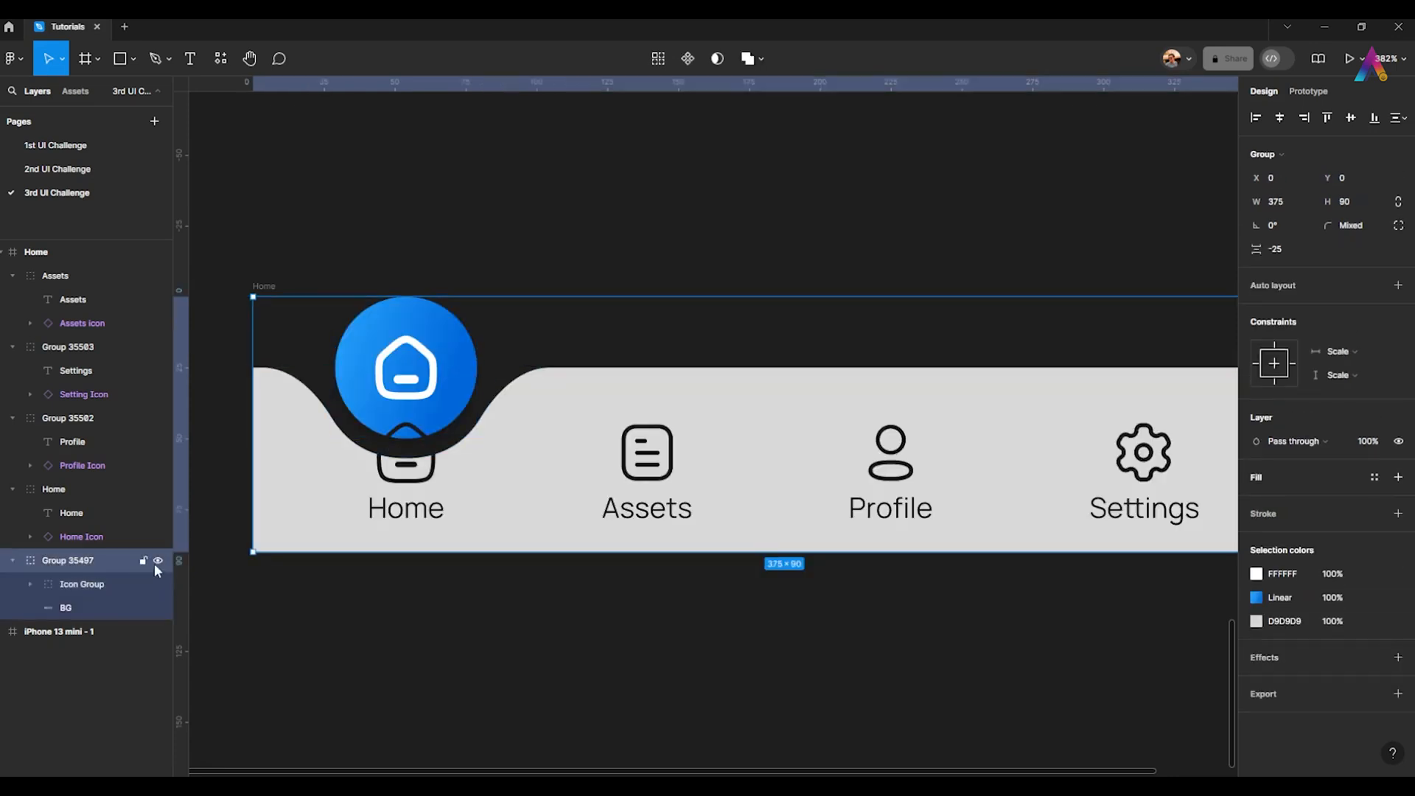
- Take Icon Group and BG out of their parent group into the Home frame, placing Icon Group first in the layer order
{"action": "left_click", "coordinate": [69, 590]}
{"action": "left_click_drag", "start_coordinate": [91, 588], "coordinate": [26, 582]}
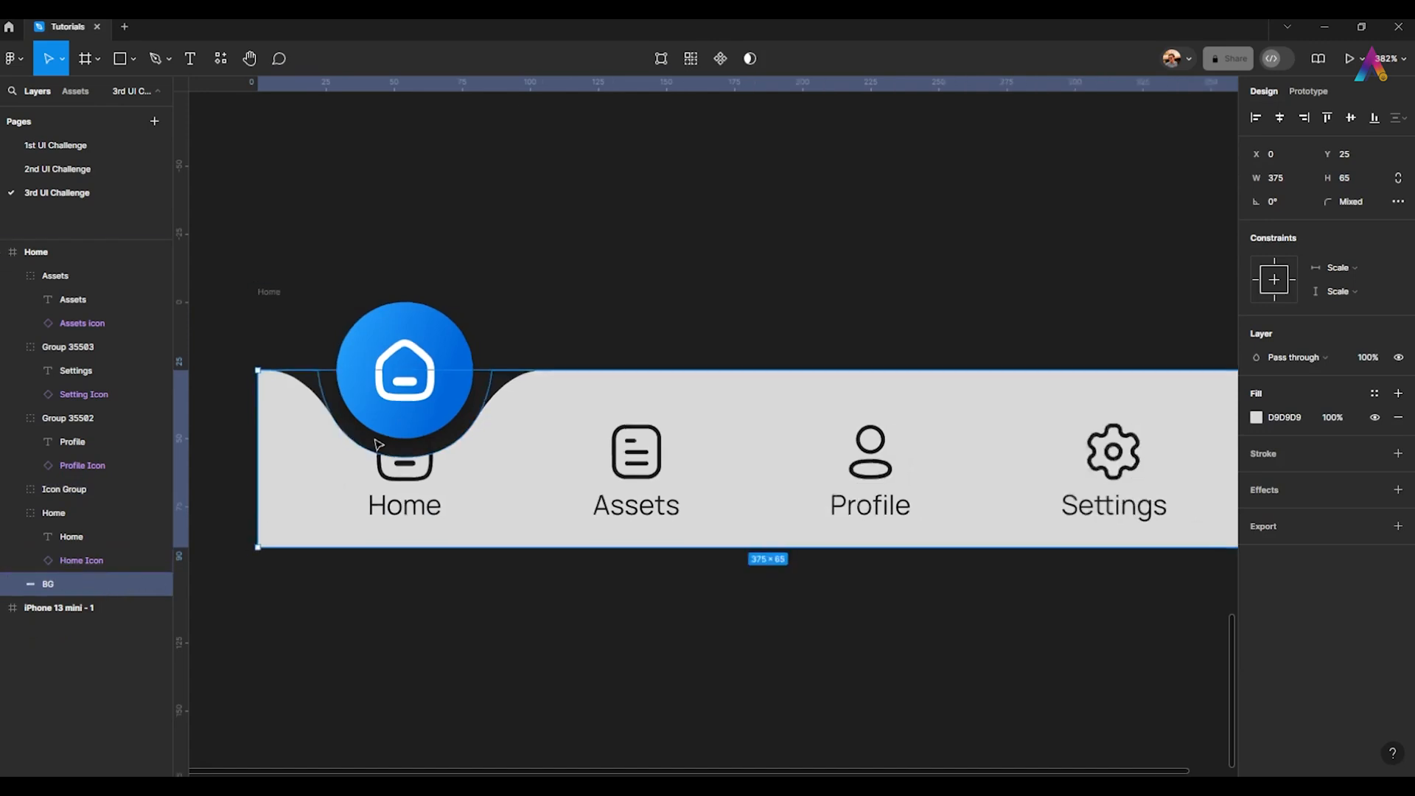
{"action": "scroll", "coordinate": [322, 504], "scroll_direction": "down", "scroll_amount": 3}
{"action": "left_click", "coordinate": [69, 488]}
{"action": "left_click", "coordinate": [12, 275]}
{"action": "left_click", "coordinate": [13, 299]}
{"action": "left_click", "coordinate": [12, 323]}
{"action": "left_click_drag", "start_coordinate": [59, 346], "coordinate": [52, 266]}
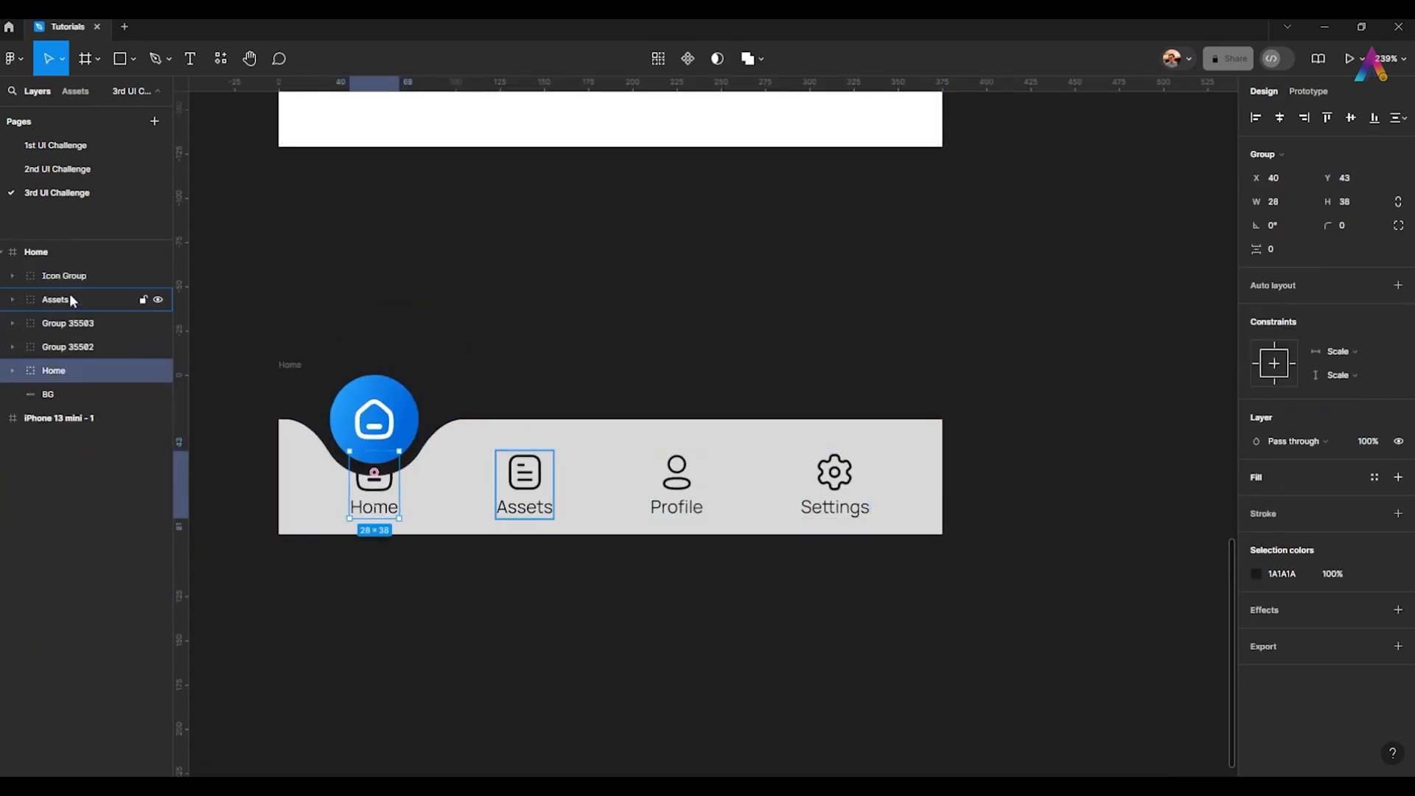
- Rename the Settings tab's group as Setting Group and the Profile tab's group as Profile Group
{"action": "left_click", "coordinate": [76, 326]}
{"action": "double_click", "coordinate": [76, 326]}
{"action": "type", "text": "Se"}
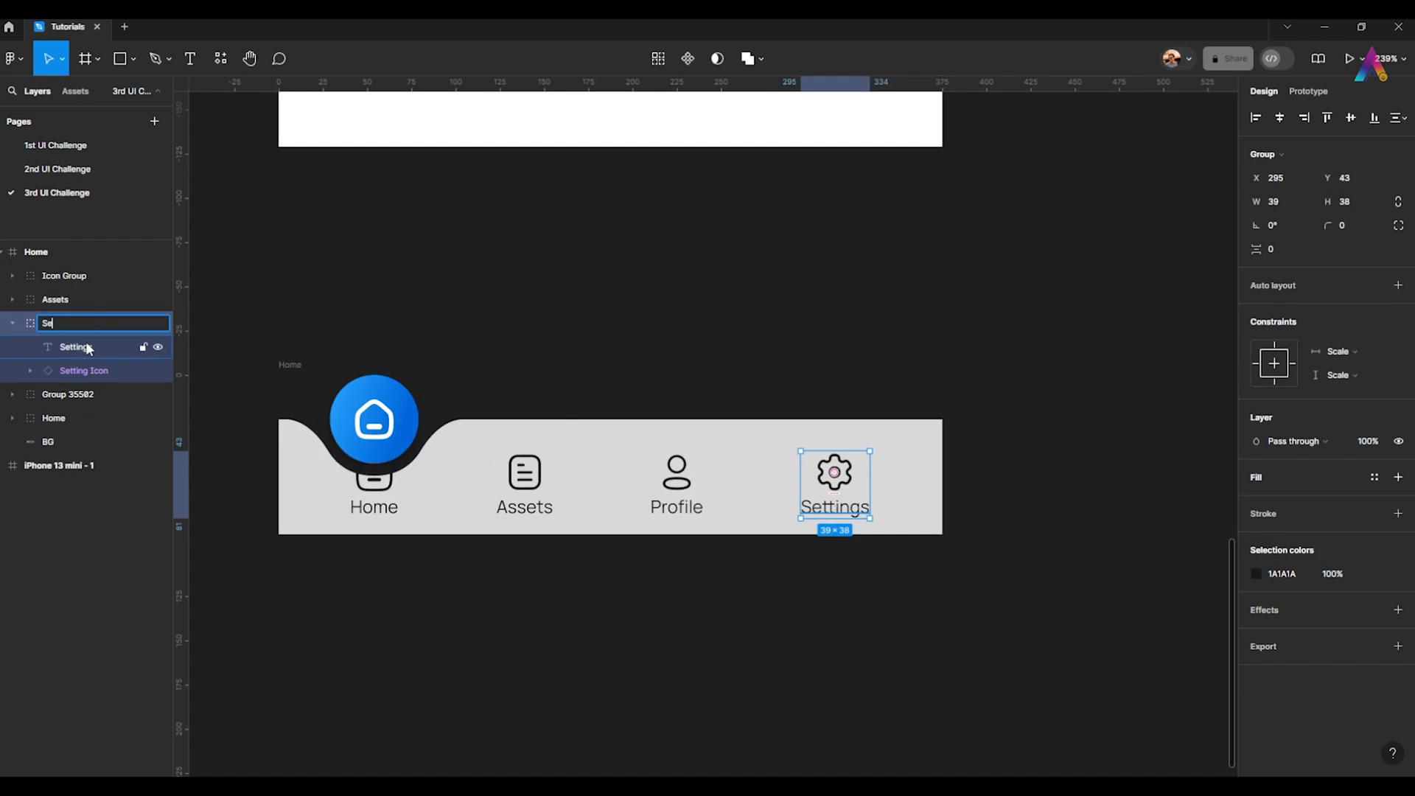
{"action": "type", "text": "tting Group"}
{"action": "left_click", "coordinate": [69, 392]}
{"action": "double_click", "coordinate": [72, 395]}
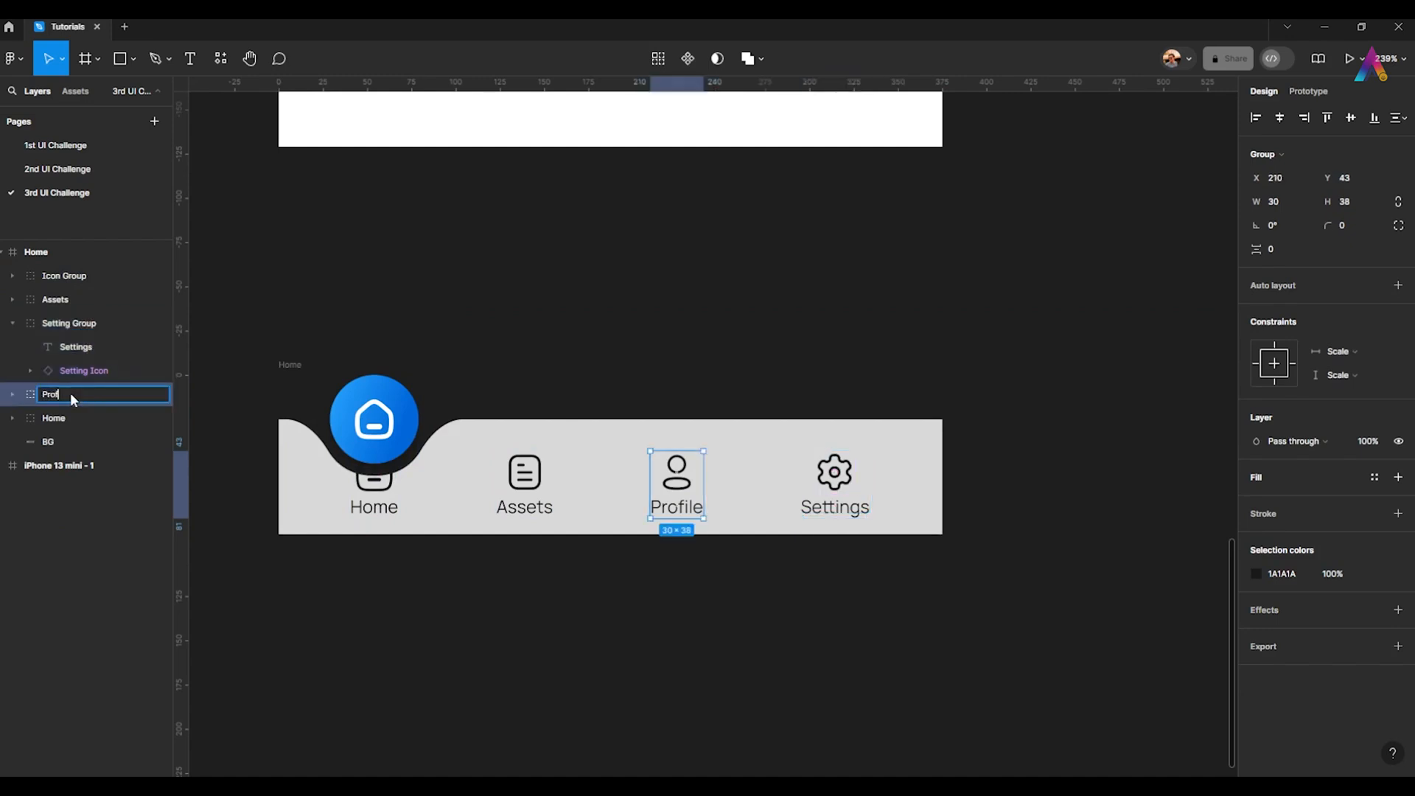
{"action": "type", "text": "Profile Group"}
{"action": "key", "text": "Return"}
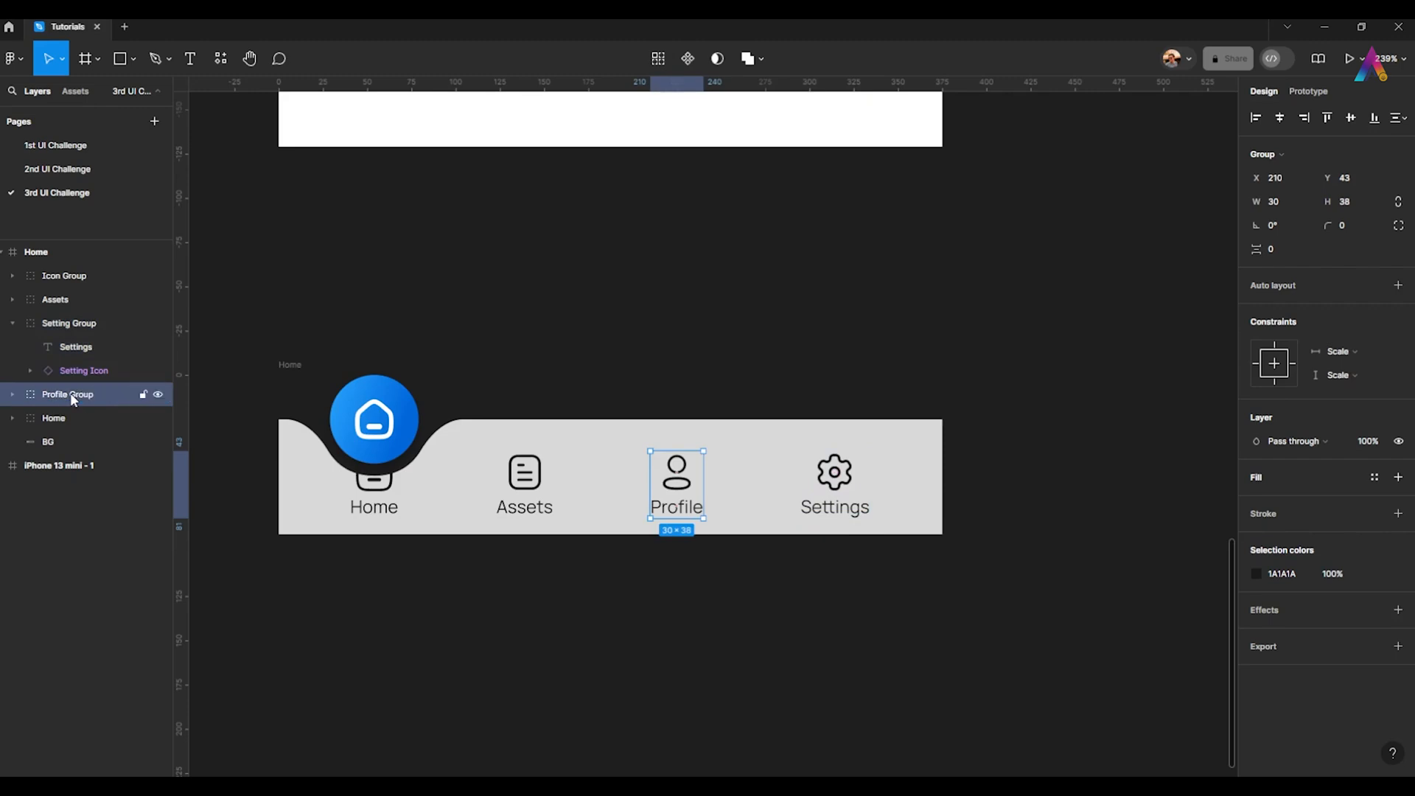
- Rename the Home tab's group as Home Group and the Assets tab's group as Assets Group
{"action": "left_click", "coordinate": [54, 418]}
{"action": "type", "text": "Home Group"}
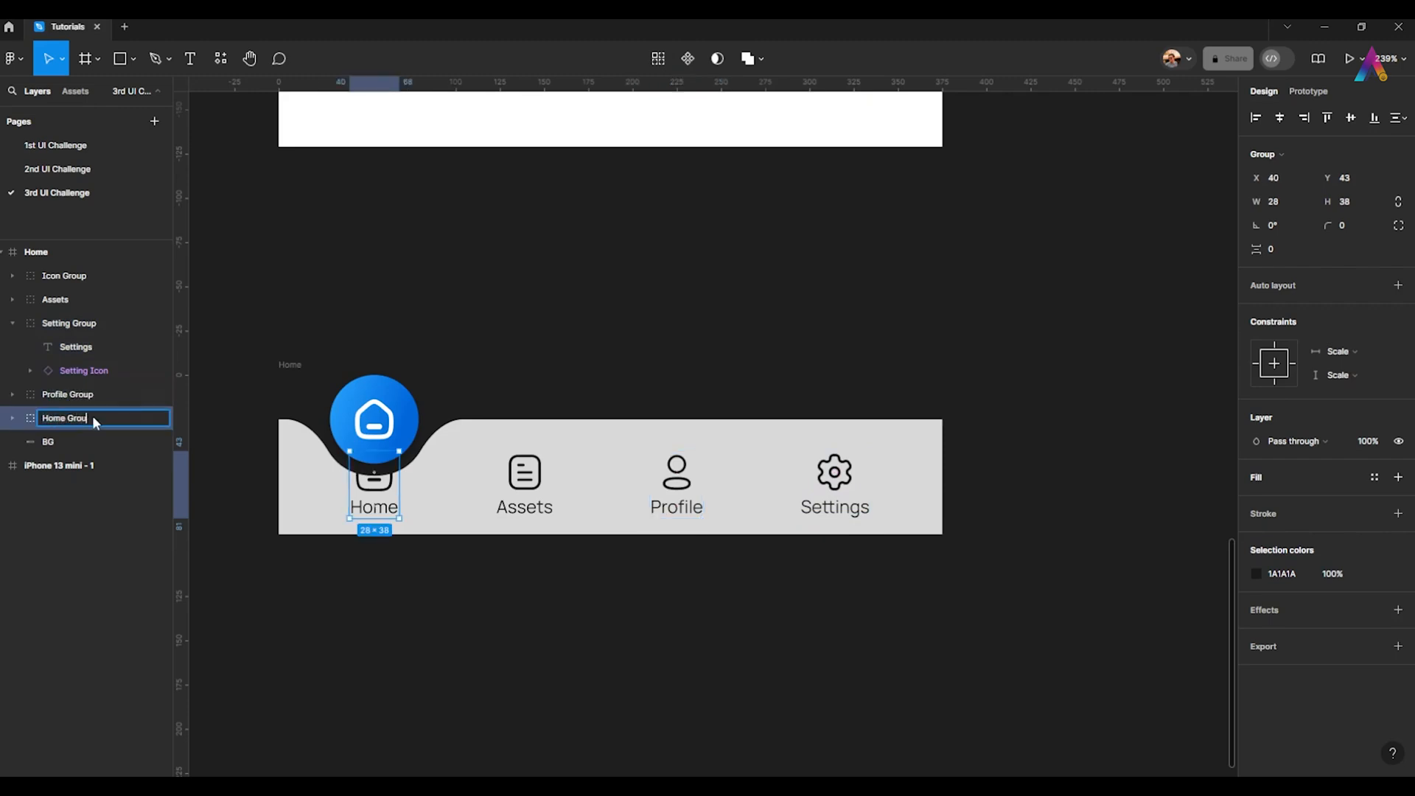
{"action": "key", "text": "Return"}
{"action": "left_click", "coordinate": [63, 299]}
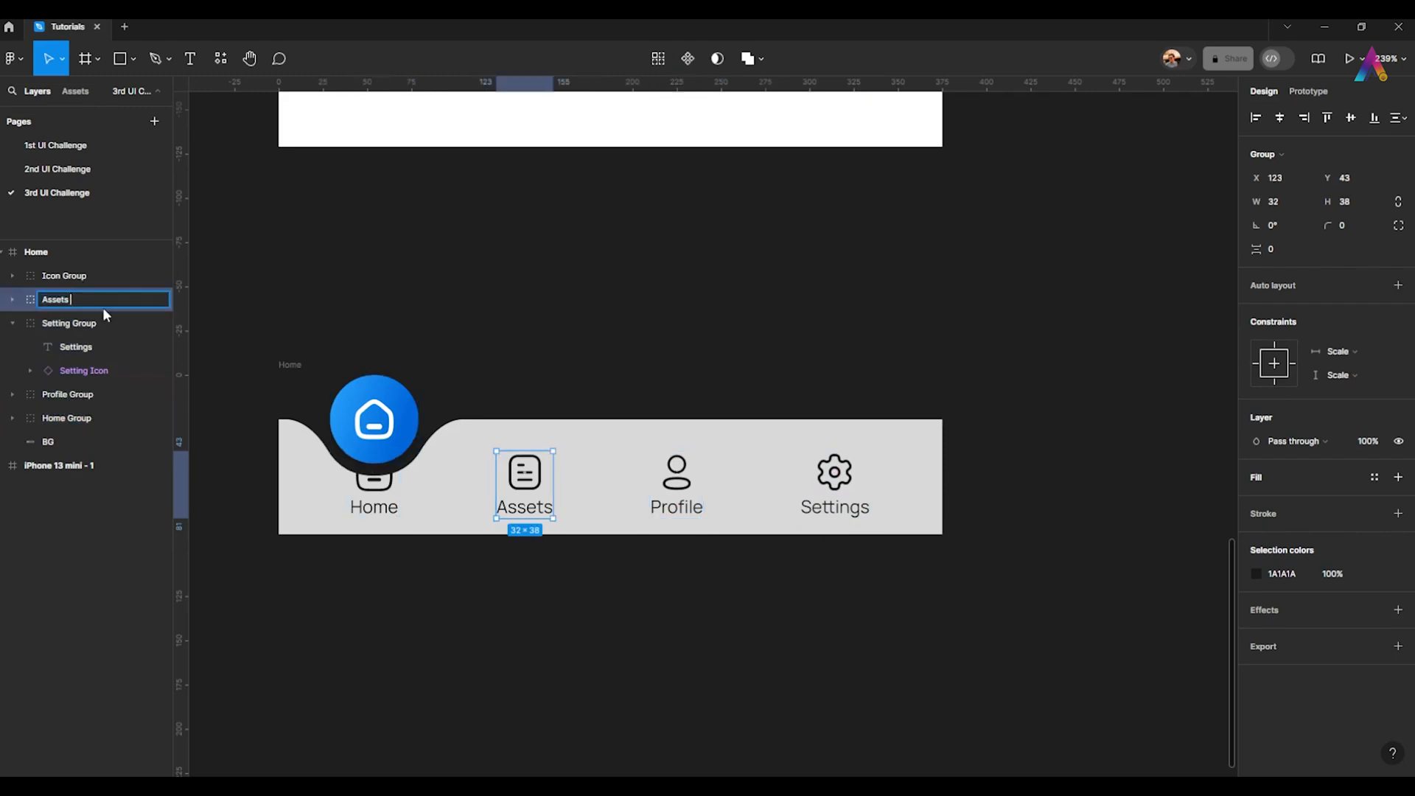
{"action": "type", "text": "Assets Group"}
{"action": "key", "text": "Return"}
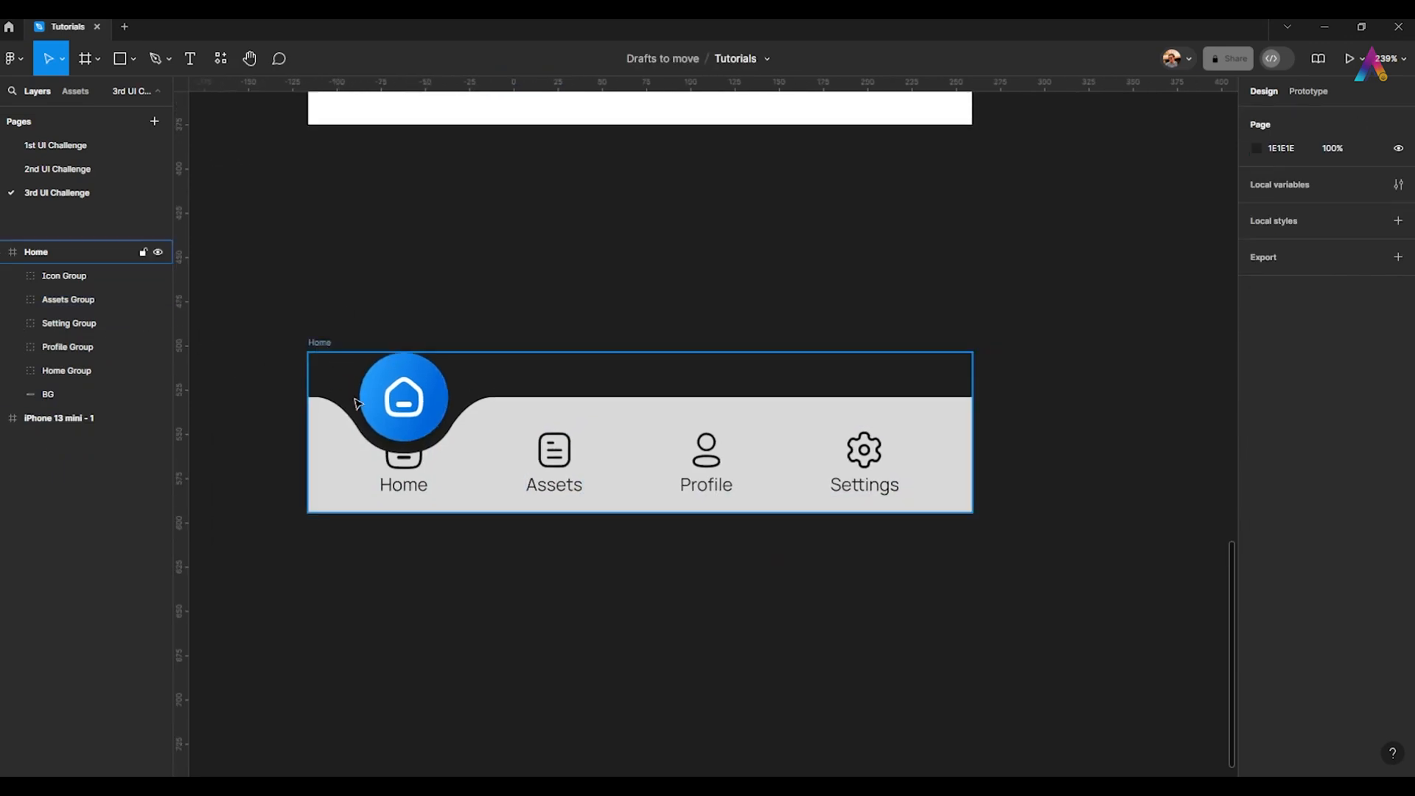
- Duplicate the Home frame three times, stacking the evenly spaced copies directly below the original
{"action": "scroll", "coordinate": [356, 403], "scroll_direction": "down", "scroll_amount": 3}
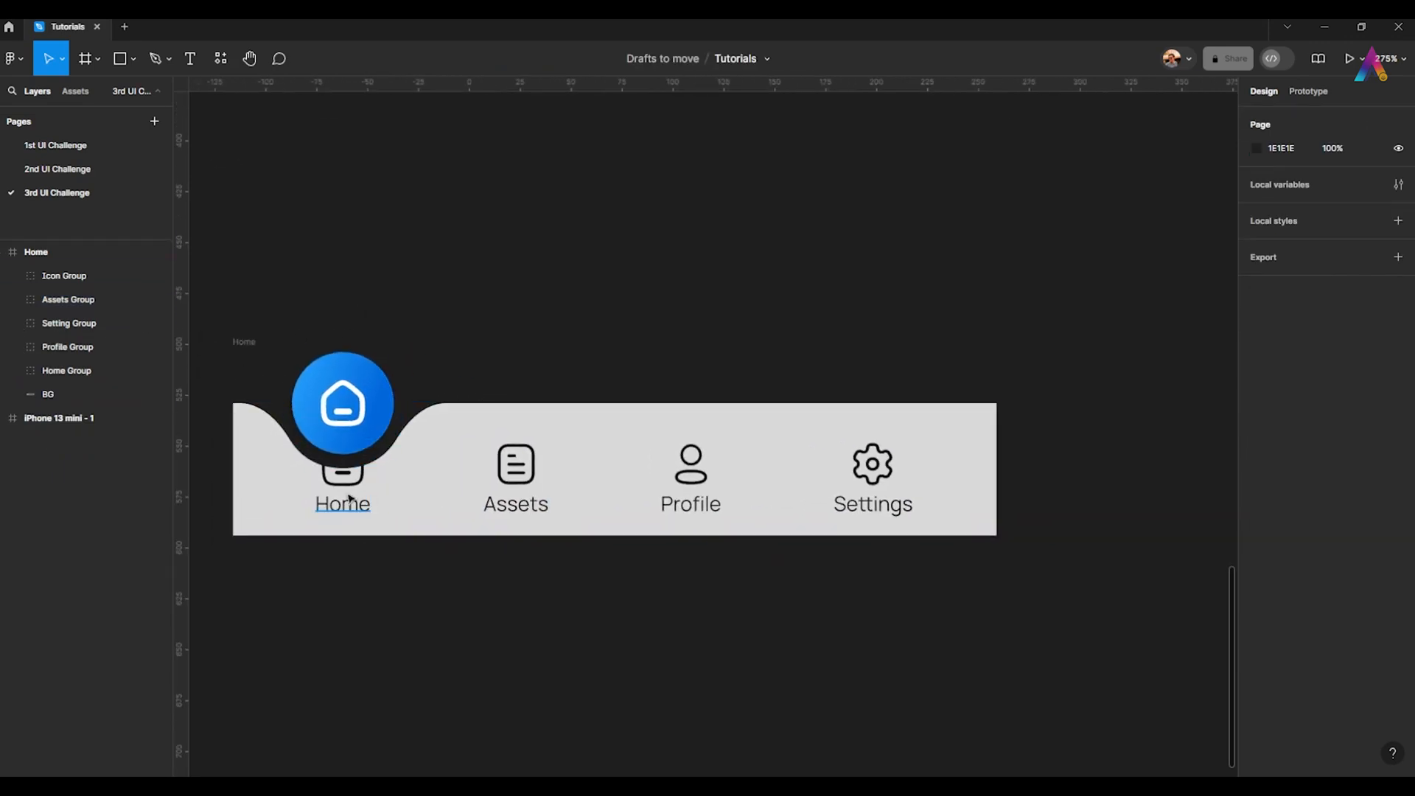
{"action": "left_click_drag", "start_coordinate": [350, 490], "coordinate": [345, 492]}
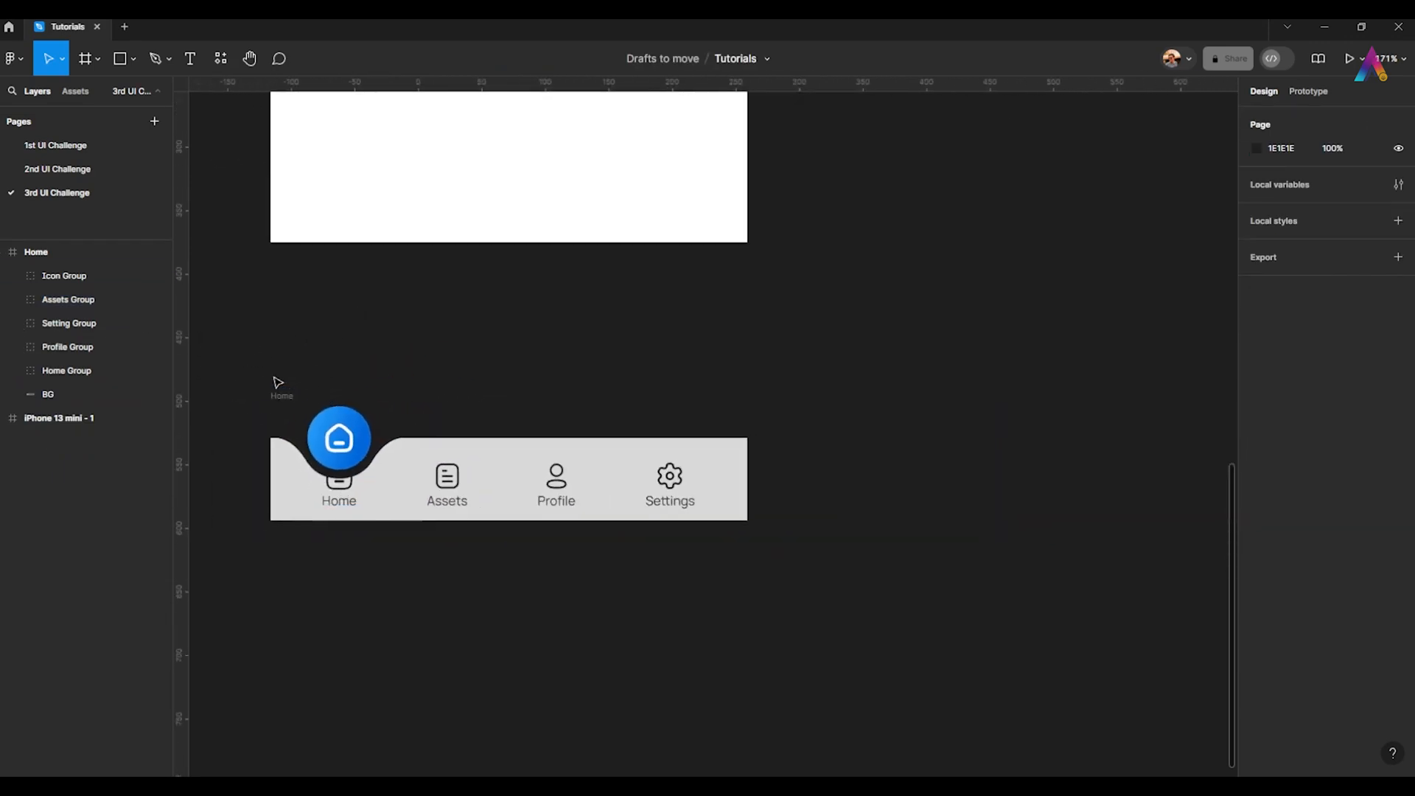
{"action": "left_click_drag", "start_coordinate": [274, 378], "coordinate": [345, 463]}
{"action": "left_click", "coordinate": [311, 347]}
{"action": "scroll", "coordinate": [352, 313], "scroll_direction": "up", "scroll_amount": 1}
{"action": "scroll", "coordinate": [442, 332], "scroll_direction": "down", "scroll_amount": 3}
{"action": "scroll", "coordinate": [479, 413], "scroll_direction": "up", "scroll_amount": 2}
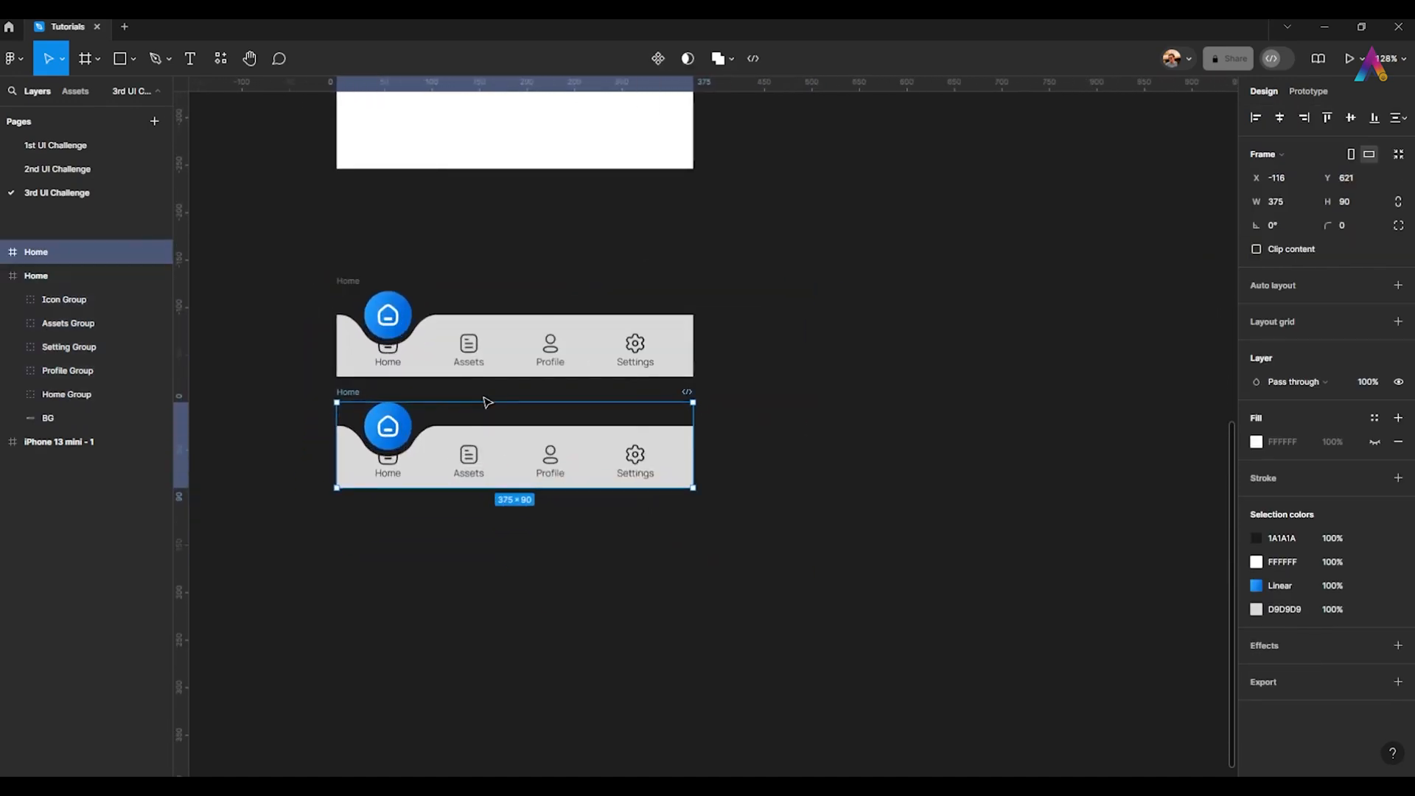
{"action": "key", "text": "ctrl+d"}
{"action": "key", "text": "ctrl+d"}
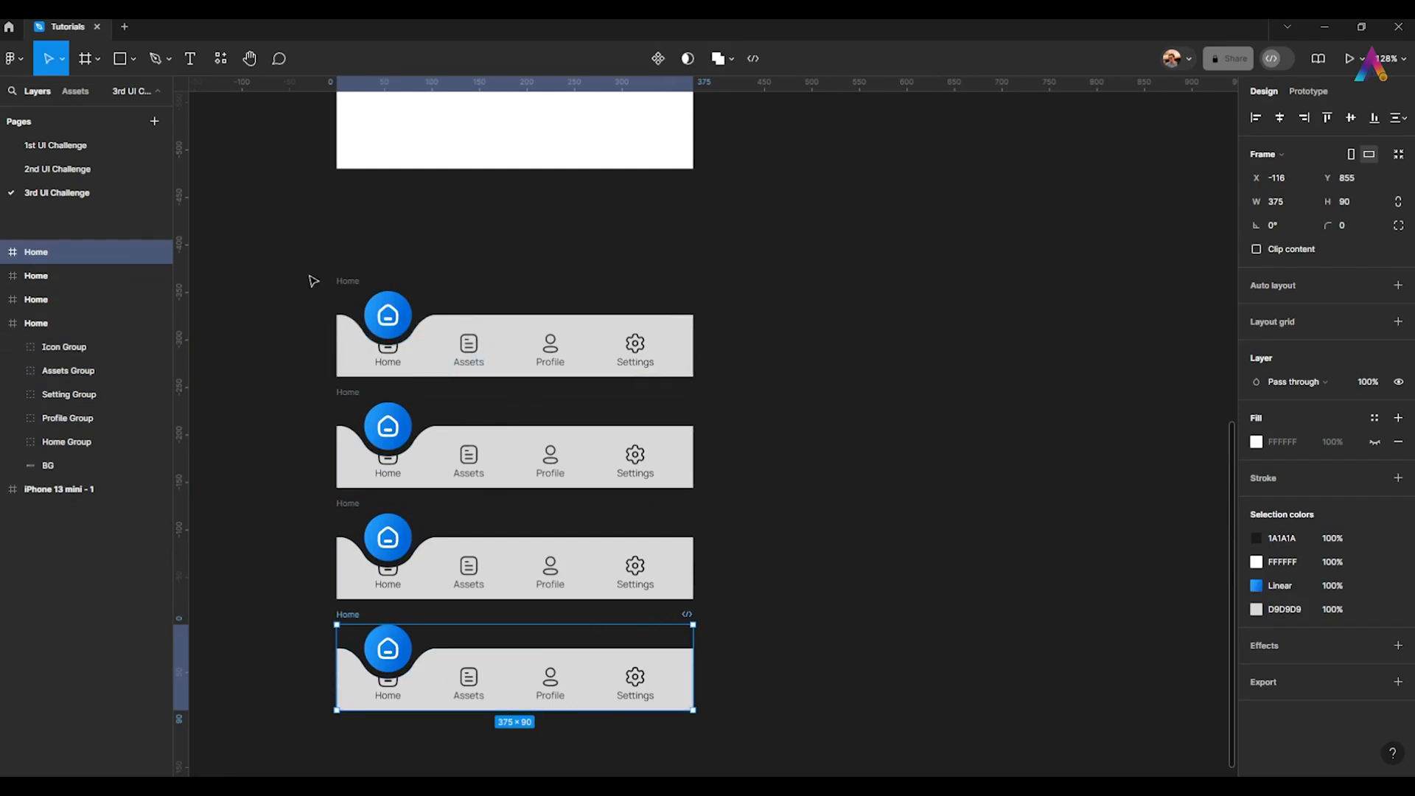
- Move the Icon Group of the second navigation bar above its Assets tab, at X 114 and Y 0
{"action": "scroll", "coordinate": [417, 432], "scroll_direction": "up", "scroll_amount": 5}
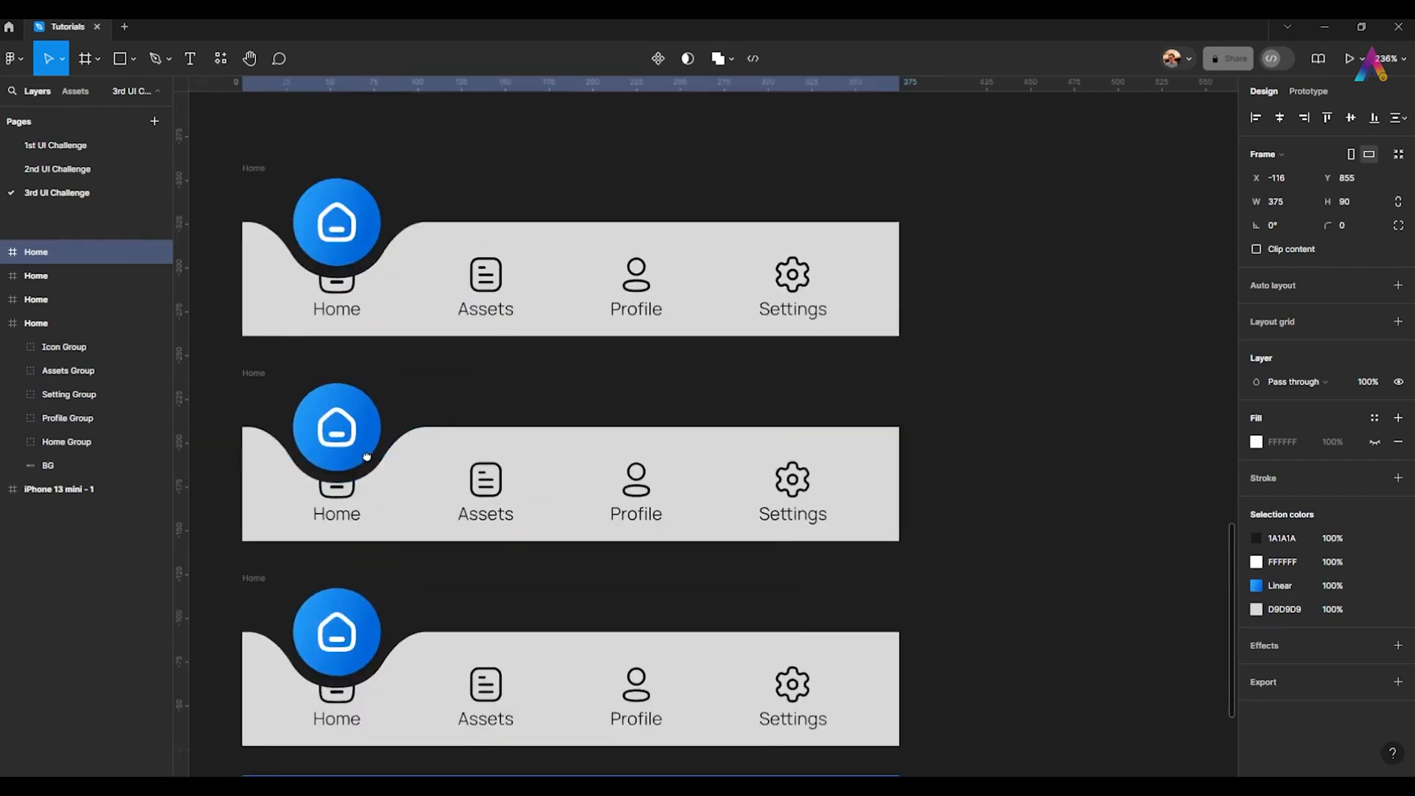
{"action": "left_click", "coordinate": [361, 449]}
{"action": "scroll", "coordinate": [321, 467], "scroll_direction": "up", "scroll_amount": 3}
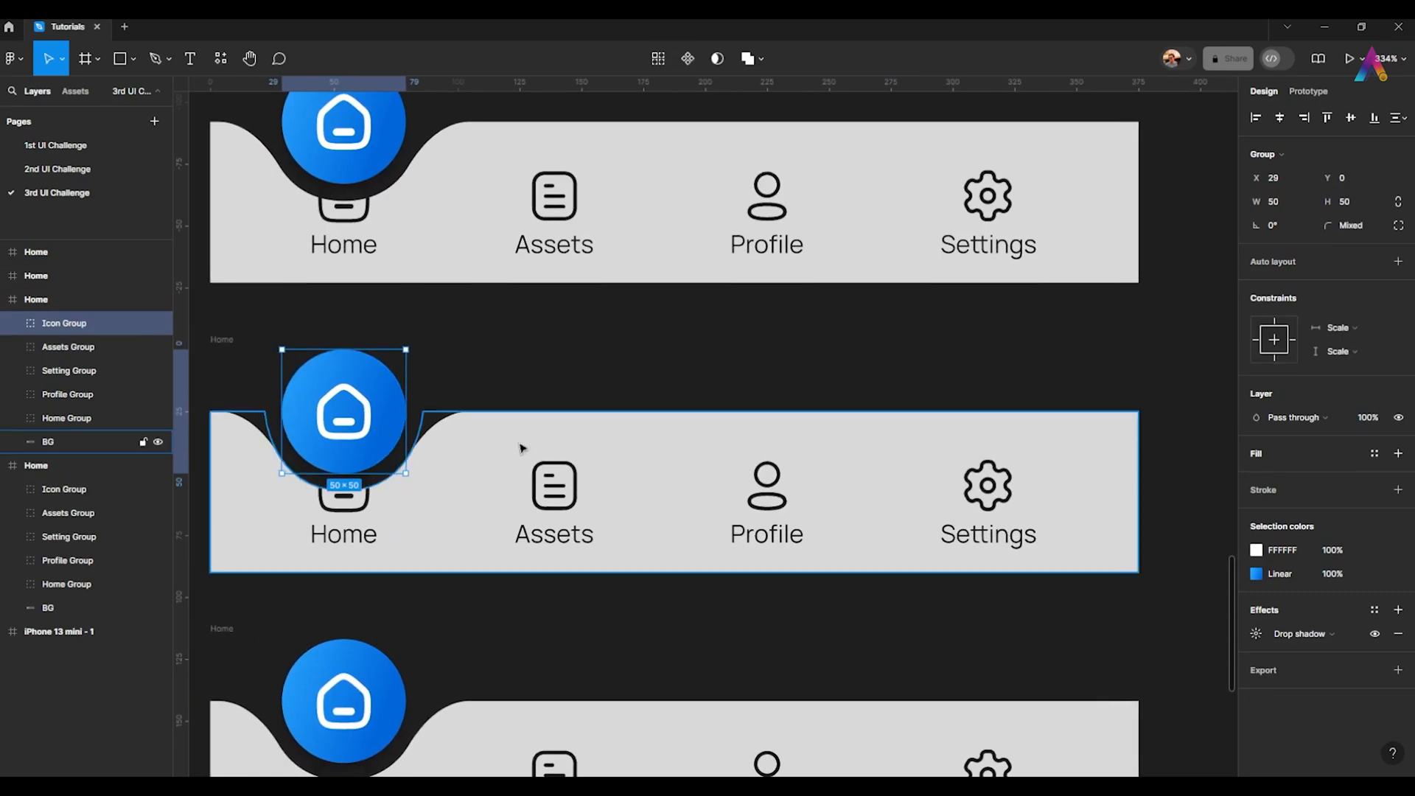
{"action": "left_click_drag", "start_coordinate": [361, 429], "coordinate": [571, 431]}
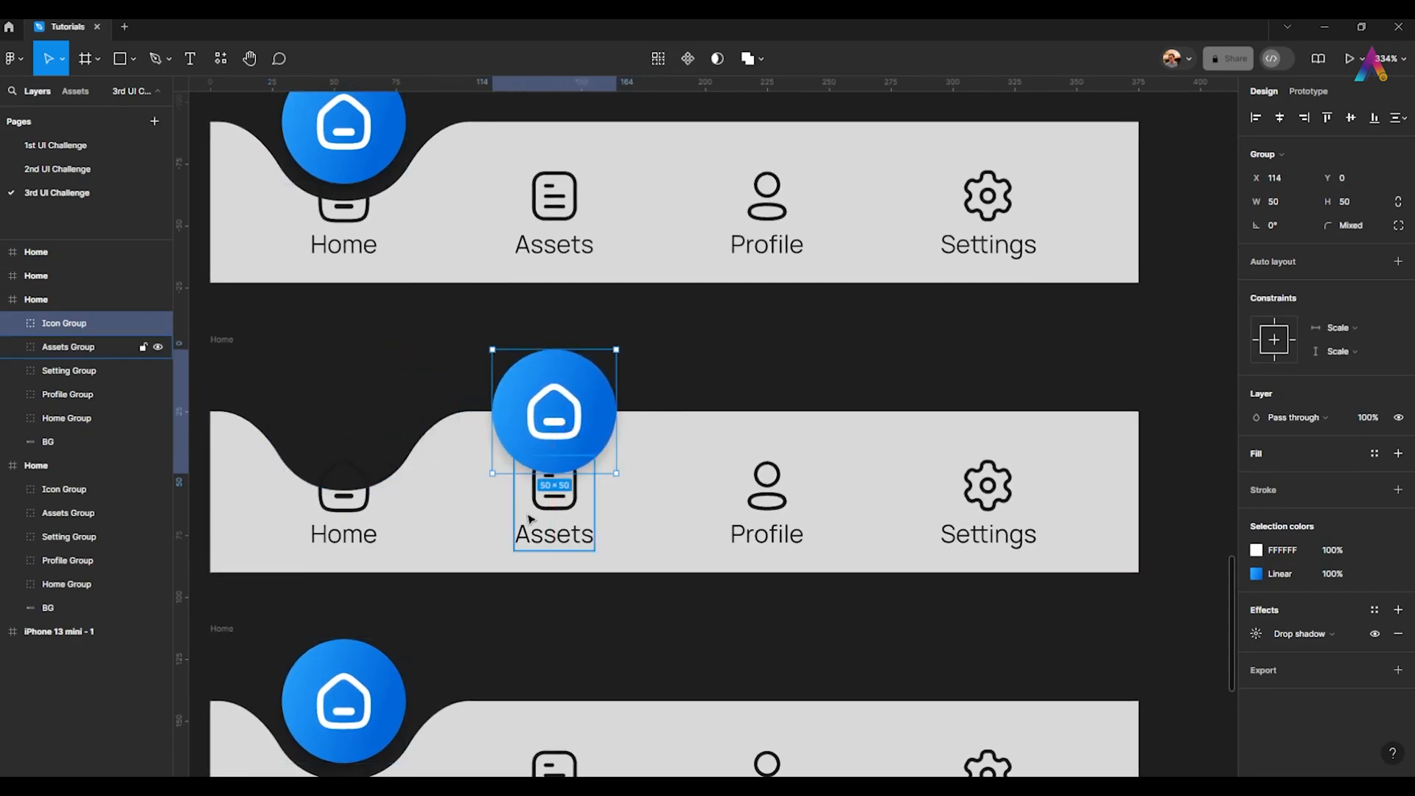
{"action": "key", "text": "alt"}
- Shift the three notch points of the second bar's BG vector sideways so the notch sits beneath the blue circle over Assets
{"action": "left_click", "coordinate": [299, 498]}
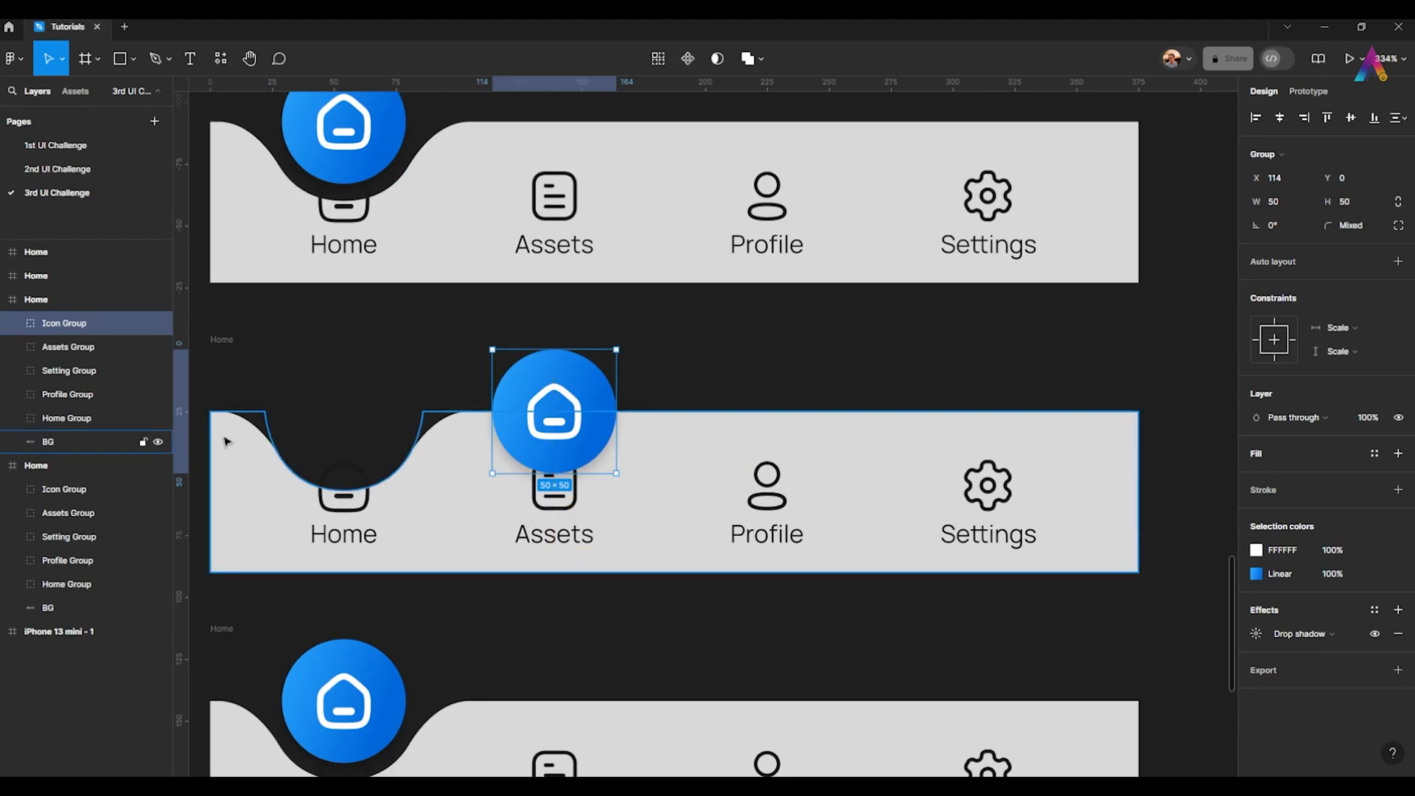
{"action": "double_click", "coordinate": [241, 439]}
{"action": "left_click", "coordinate": [264, 411]}
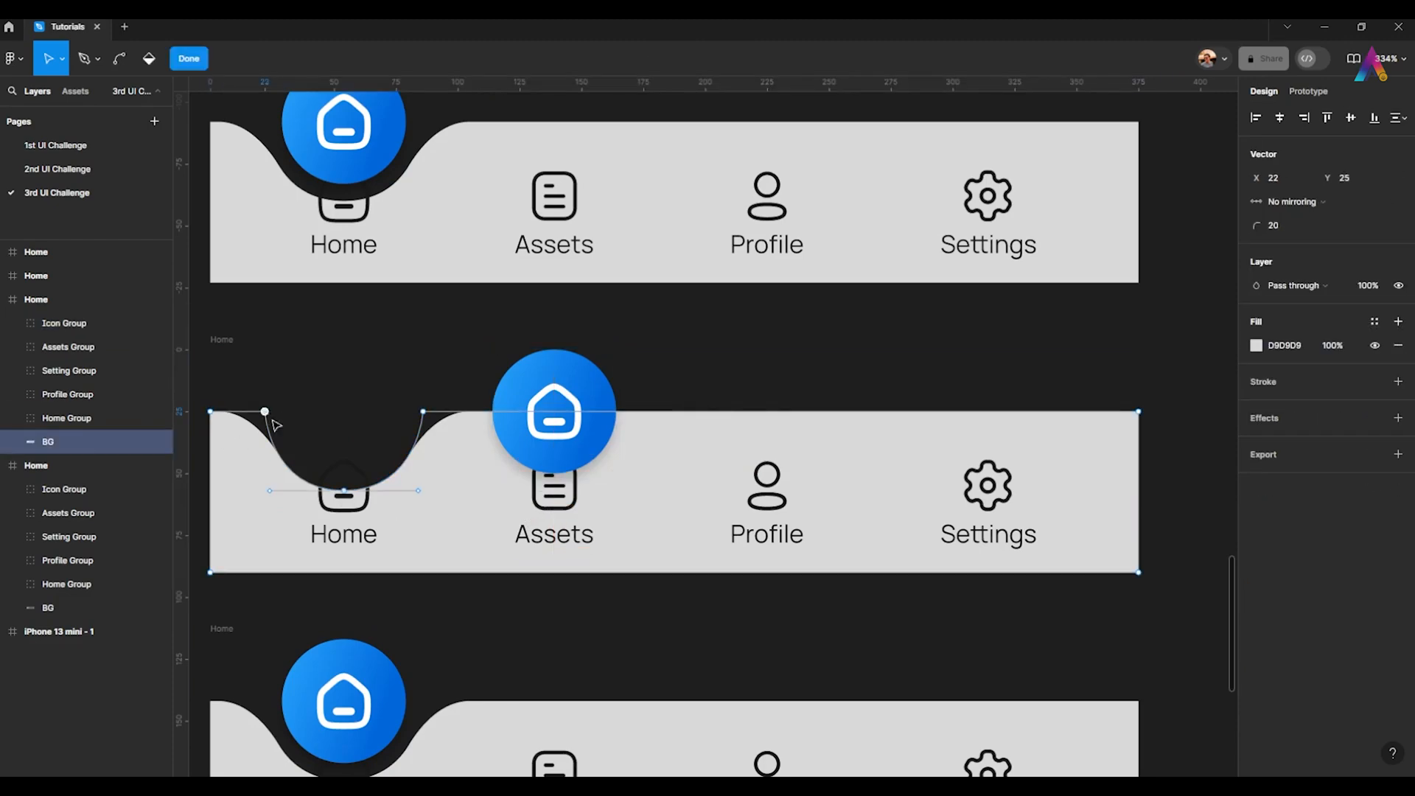
{"action": "left_click", "coordinate": [344, 491], "text": "shift"}
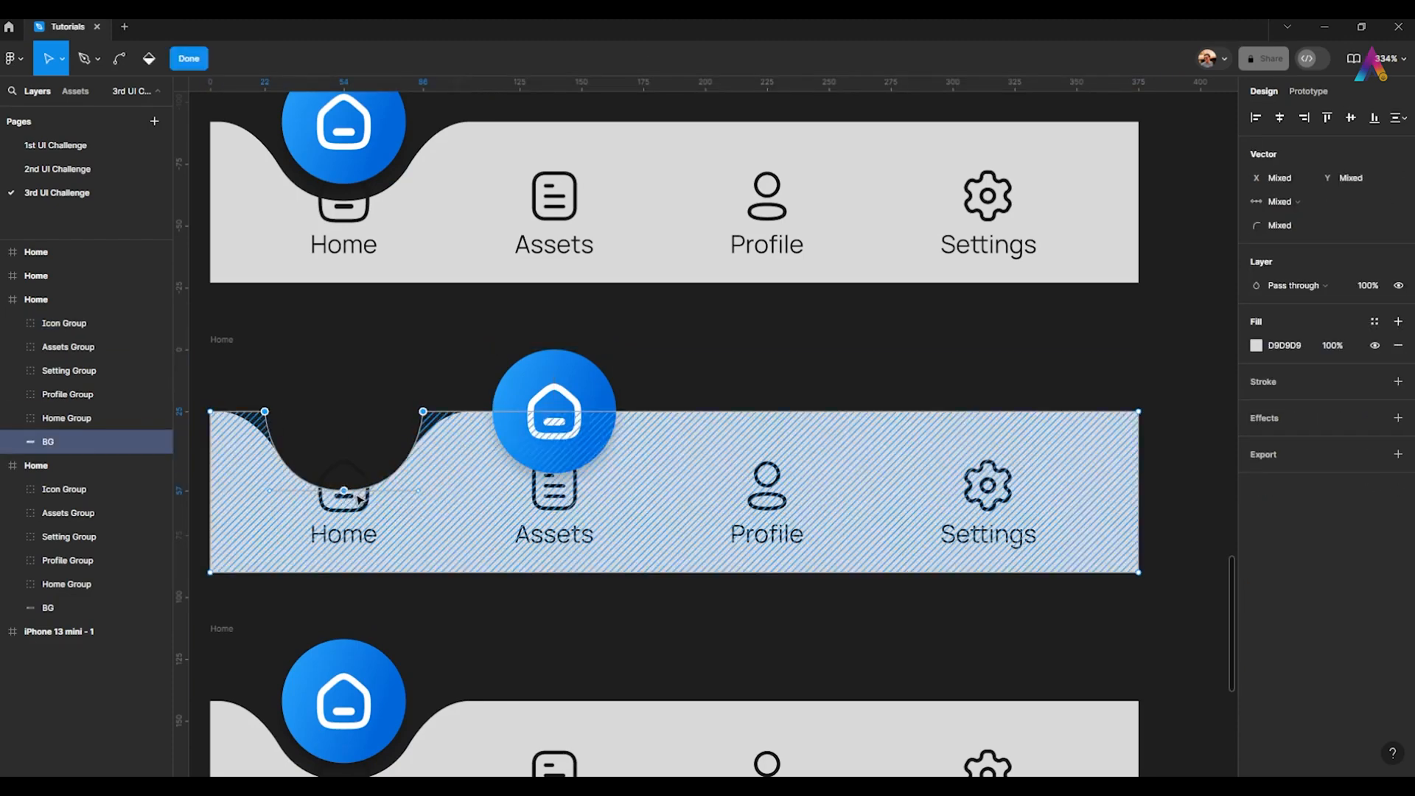
{"action": "left_click_drag", "start_coordinate": [344, 491], "coordinate": [499, 438]}
{"action": "scroll", "coordinate": [602, 491], "scroll_direction": "down", "scroll_amount": 4}
{"action": "left_click", "coordinate": [765, 440]}
{"action": "scroll", "coordinate": [537, 386], "scroll_direction": "down", "scroll_amount": 3}
{"action": "scroll", "coordinate": [363, 556], "scroll_direction": "down", "scroll_amount": 1}
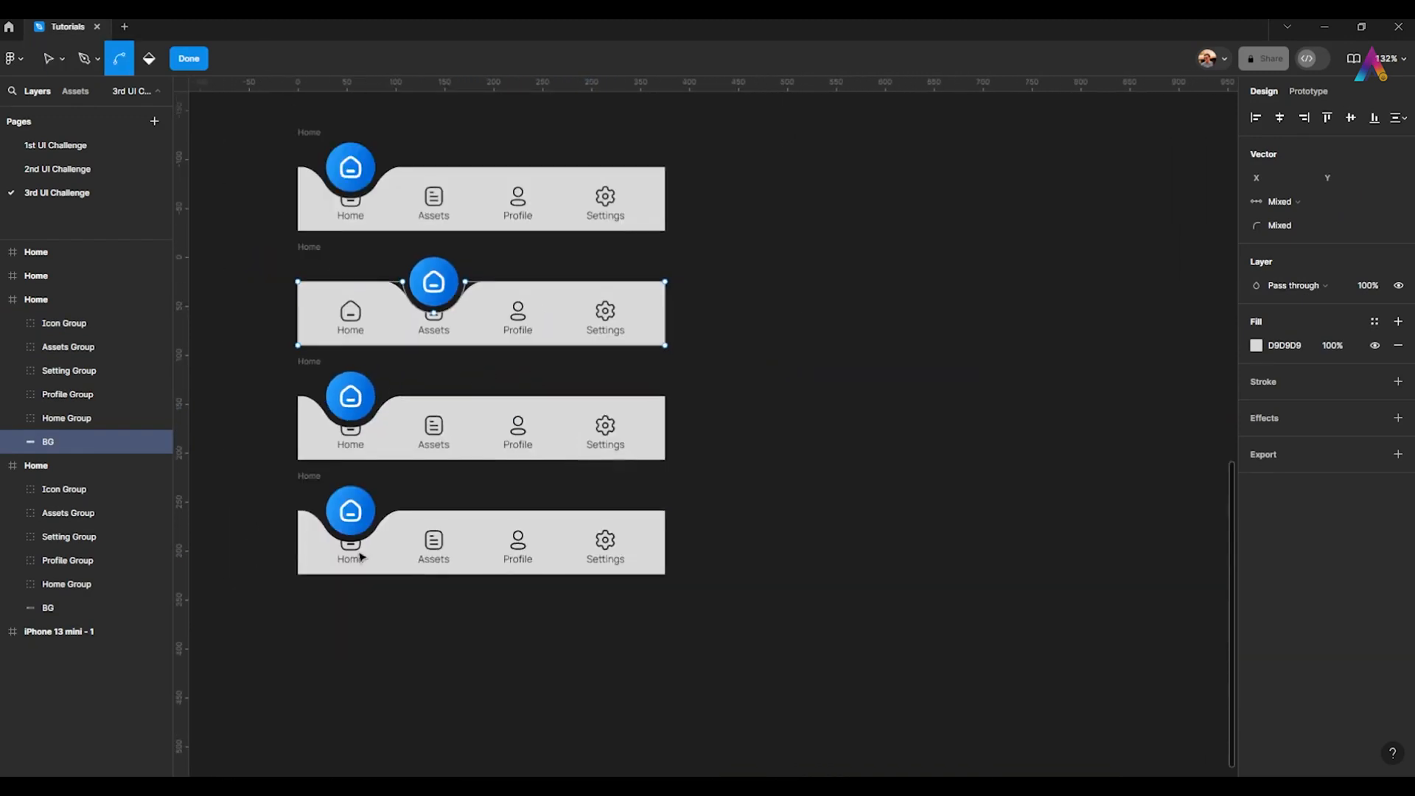
{"action": "key", "text": "v"}
{"action": "key", "text": "Escape"}
- Move the Icon Group of the third navigation bar sideways until it is centred over the Profile tab
{"action": "scroll", "coordinate": [300, 468], "scroll_direction": "up", "scroll_amount": 3}
{"action": "scroll", "coordinate": [276, 464], "scroll_direction": "up", "scroll_amount": 3}
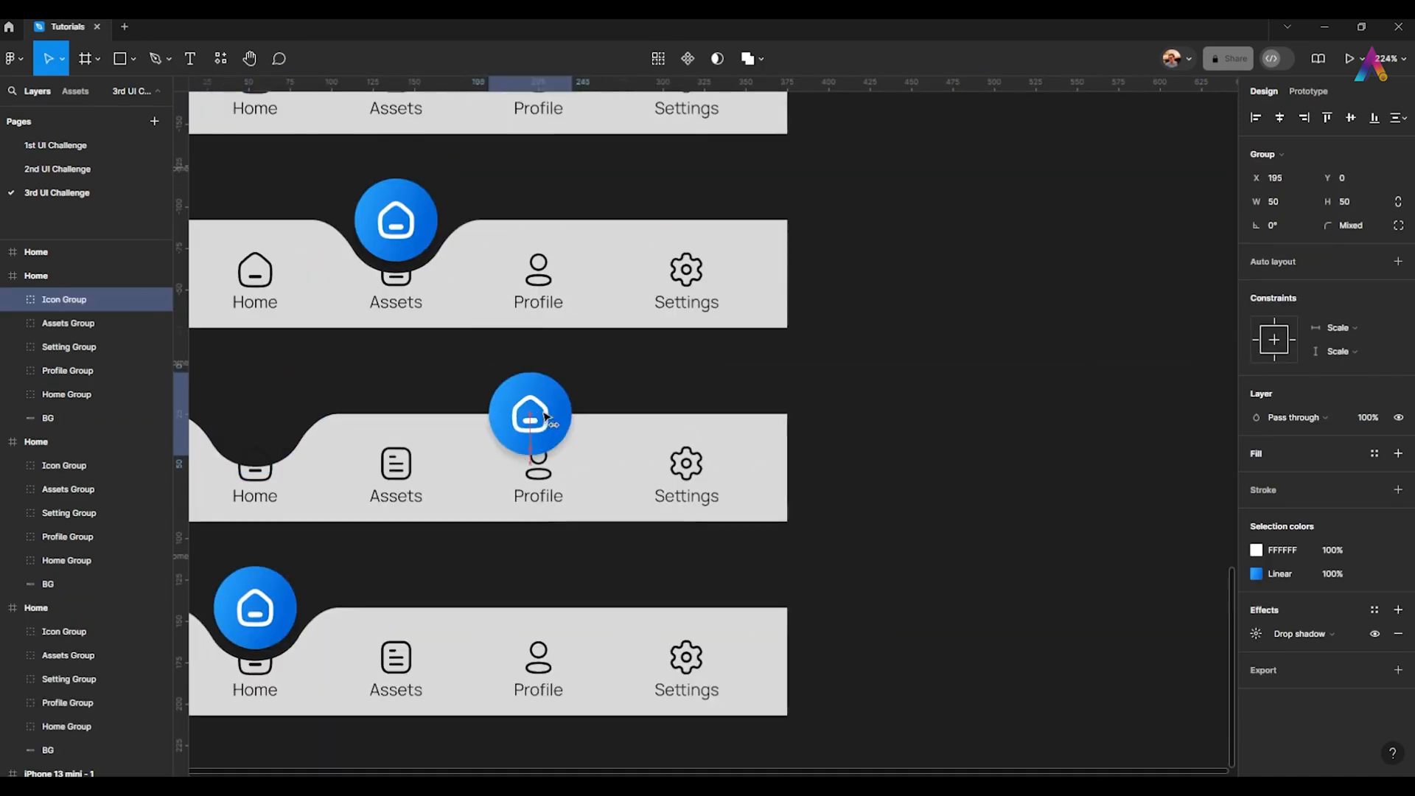
{"action": "scroll", "coordinate": [351, 464], "scroll_direction": "up", "scroll_amount": 2}
- Shift the three notch points of the third bar's BG vector to place the notch beneath the circle over Profile
{"action": "double_click", "coordinate": [351, 464]}
{"action": "left_click", "coordinate": [362, 434]}
{"action": "left_click", "coordinate": [408, 478], "text": "shift"}
{"action": "left_click", "coordinate": [452, 433], "text": "shift"}
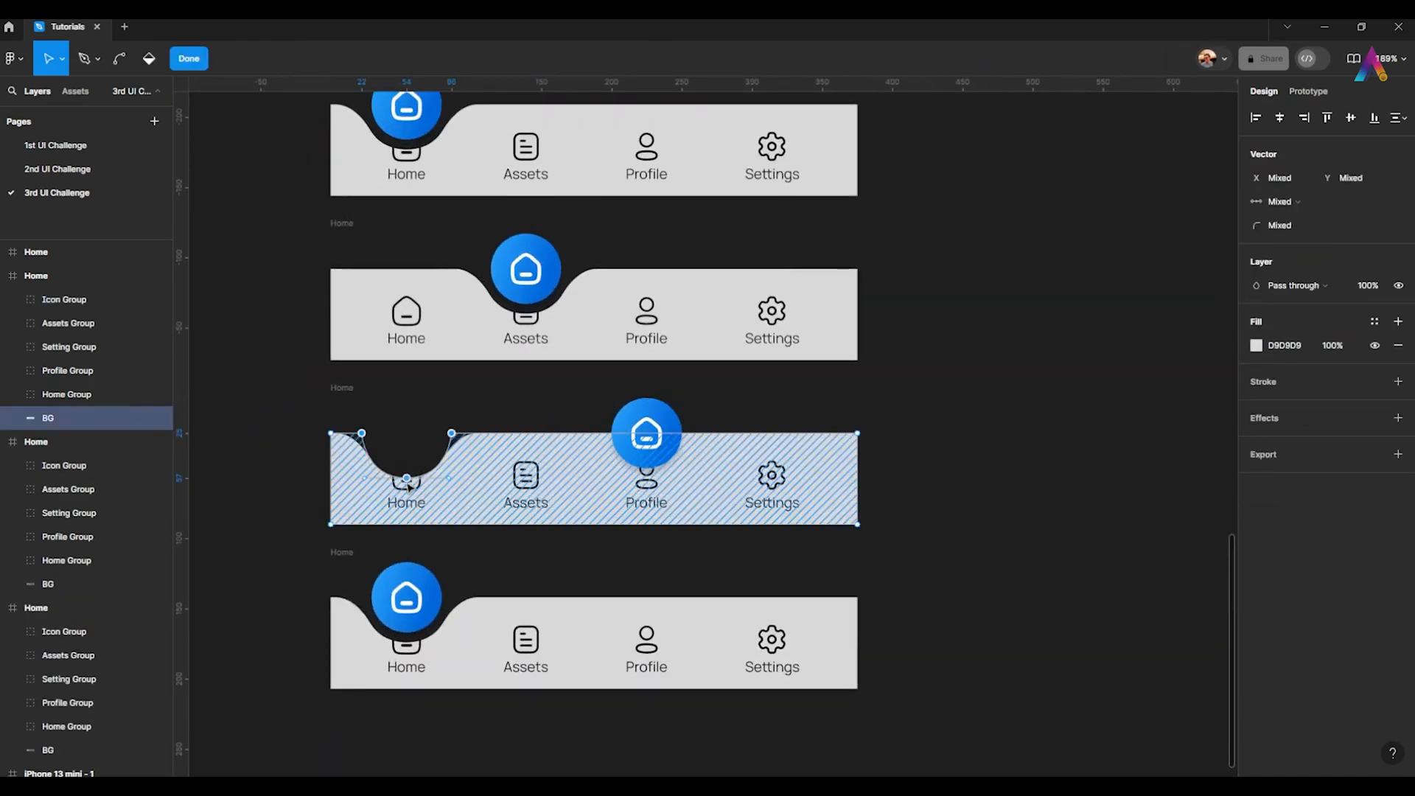
{"action": "left_click_drag", "start_coordinate": [408, 478], "coordinate": [648, 478]}
{"action": "scroll", "coordinate": [693, 457], "scroll_direction": "up", "scroll_amount": 5}
{"action": "left_click", "coordinate": [517, 551]}
{"action": "scroll", "coordinate": [590, 479], "scroll_direction": "down", "scroll_amount": 8}
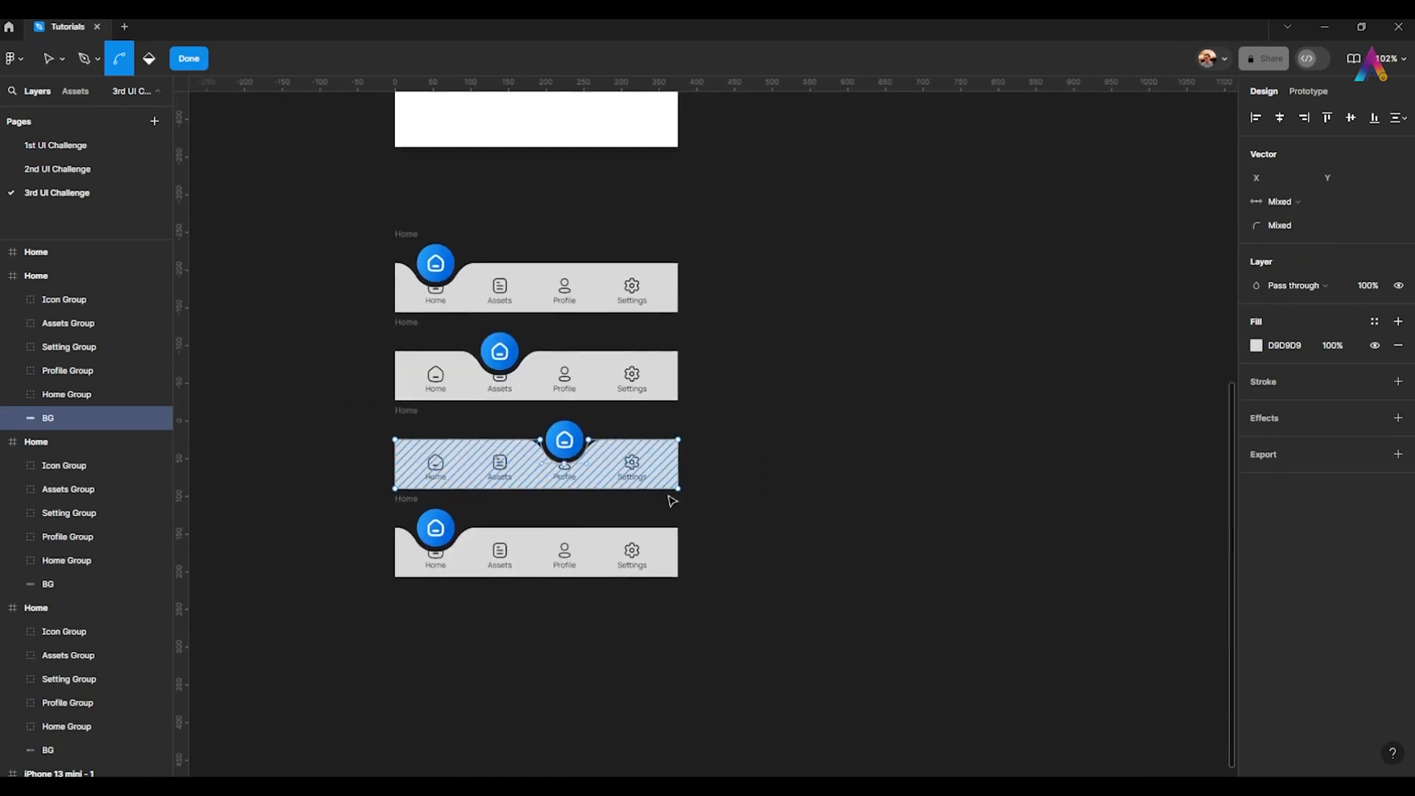
{"action": "scroll", "coordinate": [487, 534], "scroll_direction": "up", "scroll_amount": 6}
{"action": "key", "text": "Escape"}
- Shift the three notch points of the fourth bar's BG vector so the notch is centred over the Settings tab
{"action": "double_click", "coordinate": [393, 516]}
{"action": "left_click", "coordinate": [393, 465]}
{"action": "left_click", "coordinate": [568, 465], "text": "shift"}
{"action": "left_click", "coordinate": [482, 552], "text": "shift"}
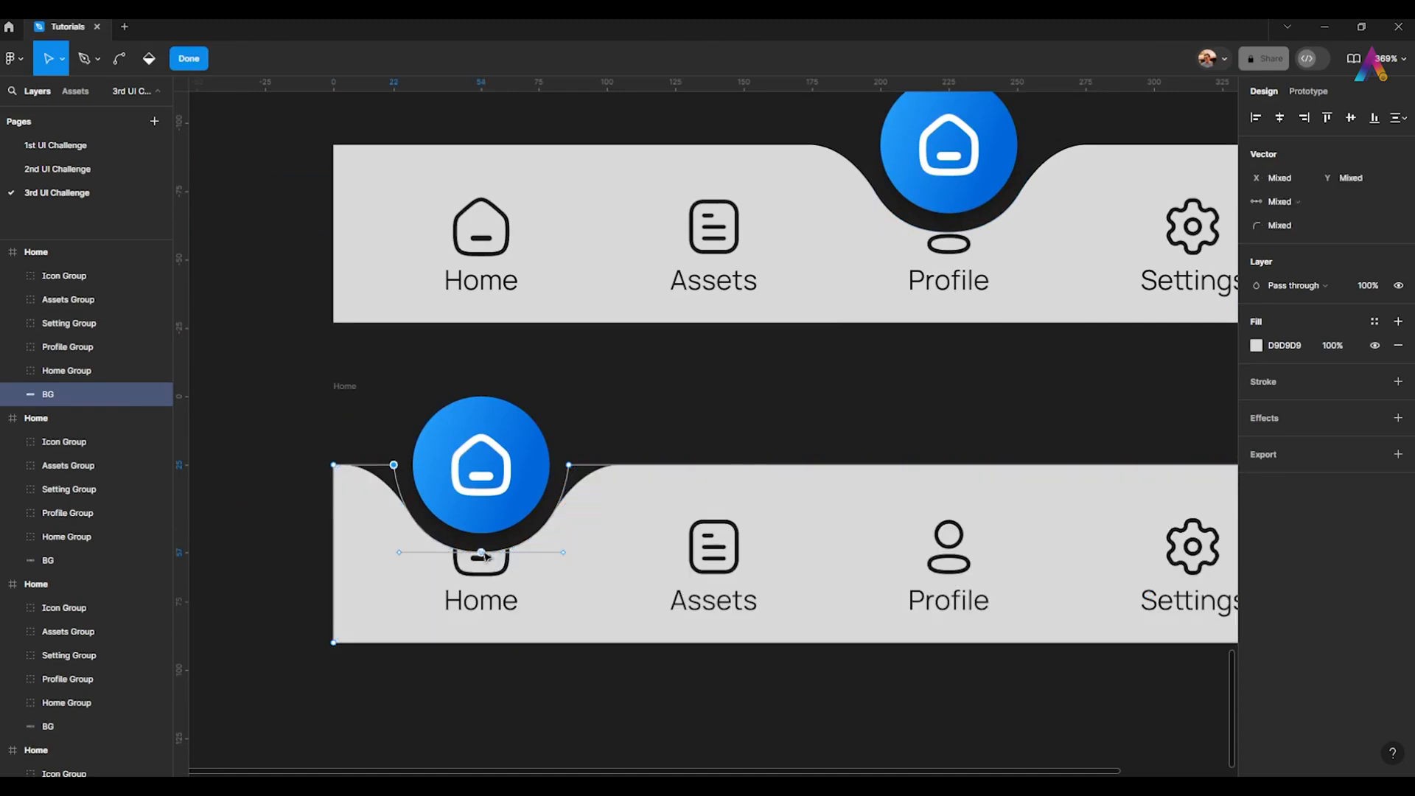
{"action": "scroll", "coordinate": [480, 531], "scroll_direction": "down", "scroll_amount": 3}
{"action": "left_click_drag", "start_coordinate": [483, 531], "coordinate": [390, 539]}
{"action": "left_click_drag", "start_coordinate": [384, 542], "coordinate": [761, 529]}
{"action": "key", "text": "Escape"}
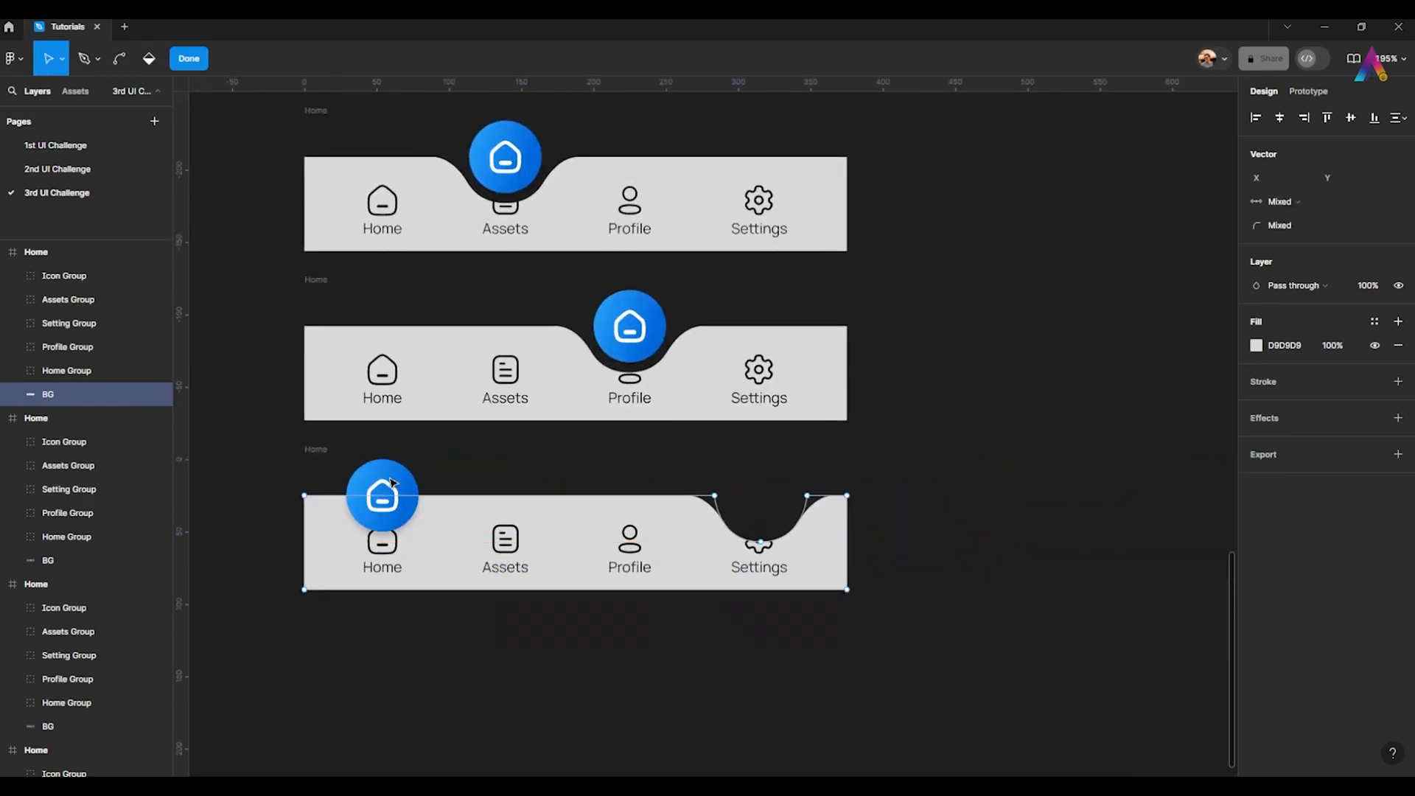
{"action": "key", "text": "Escape"}
- Move the blue circle's Icon Group in the fourth bar into the notch above Settings
{"action": "left_click_drag", "start_coordinate": [392, 508], "coordinate": [773, 511]}
{"action": "scroll", "coordinate": [773, 511], "scroll_direction": "up", "scroll_amount": 5}
{"action": "left_click_drag", "start_coordinate": [773, 510], "coordinate": [579, 512]}
{"action": "scroll", "coordinate": [580, 514], "scroll_direction": "down", "scroll_amount": 6}
{"action": "left_click", "coordinate": [487, 521]}
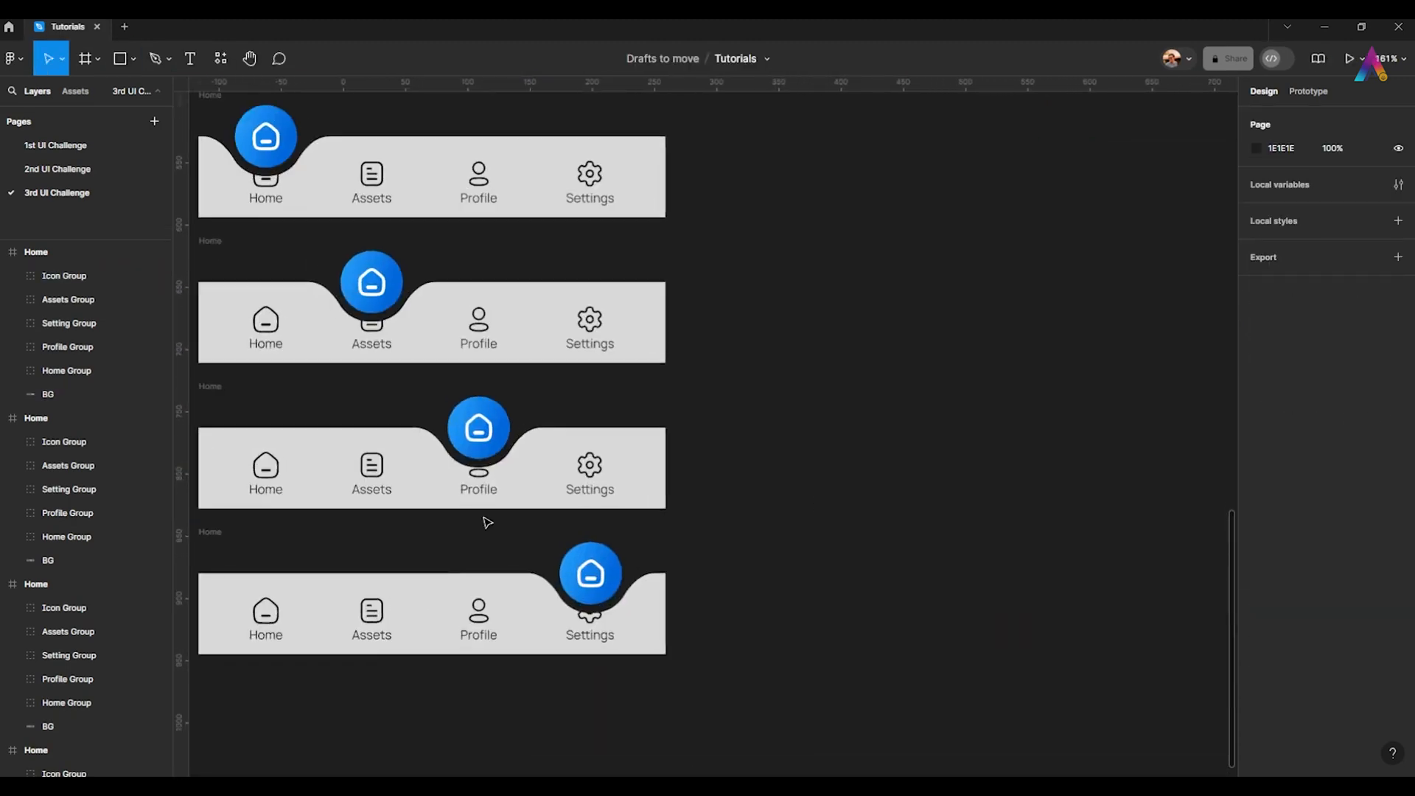
{"action": "left_click_drag", "start_coordinate": [486, 521], "coordinate": [595, 591]}
{"action": "scroll", "coordinate": [505, 429], "scroll_direction": "down", "scroll_amount": 1}
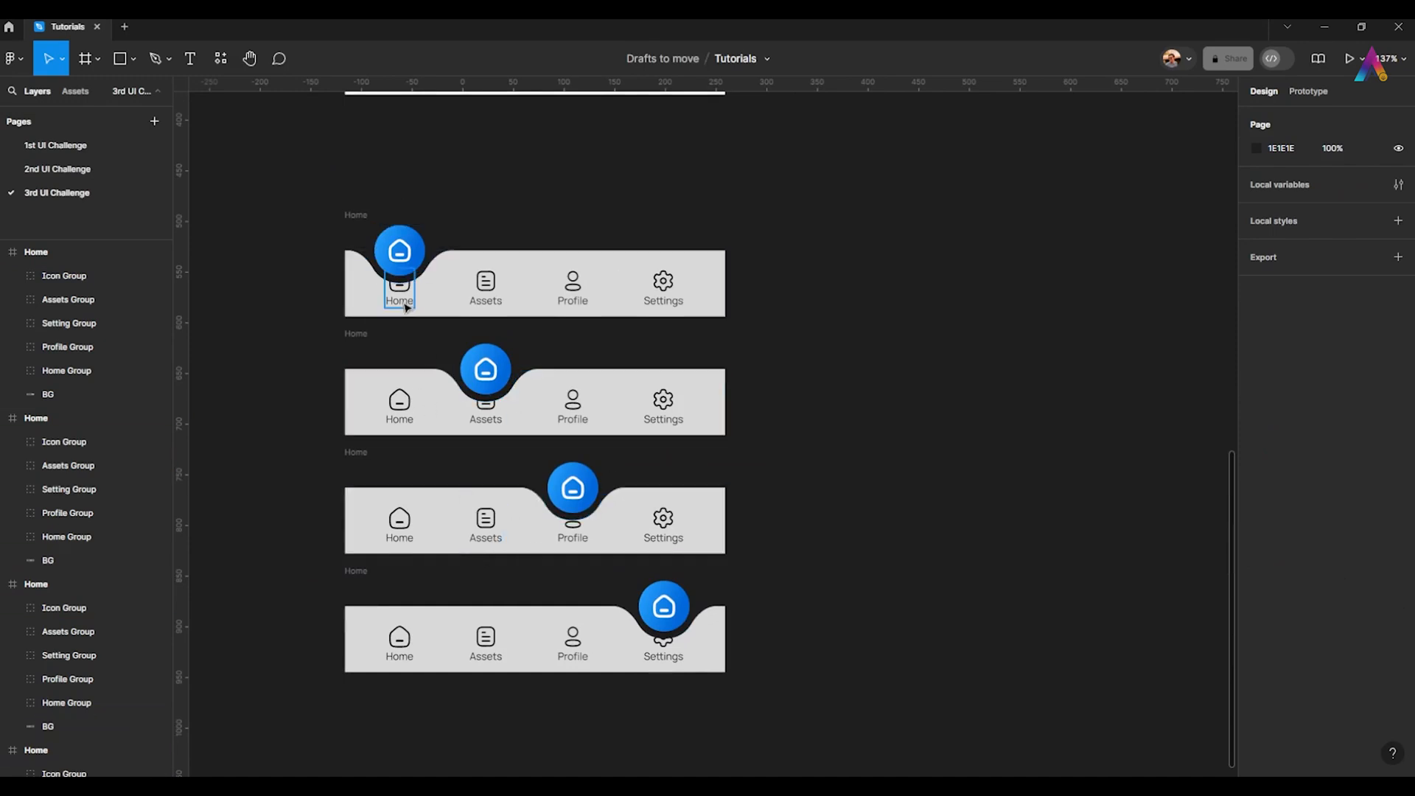
- Delete the Home Group, with its icon and label, from the first navigation bar
{"action": "scroll", "coordinate": [398, 309], "scroll_direction": "up", "scroll_amount": 5}
{"action": "left_click", "coordinate": [388, 330]}
{"action": "scroll", "coordinate": [398, 325], "scroll_direction": "down", "scroll_amount": 3}
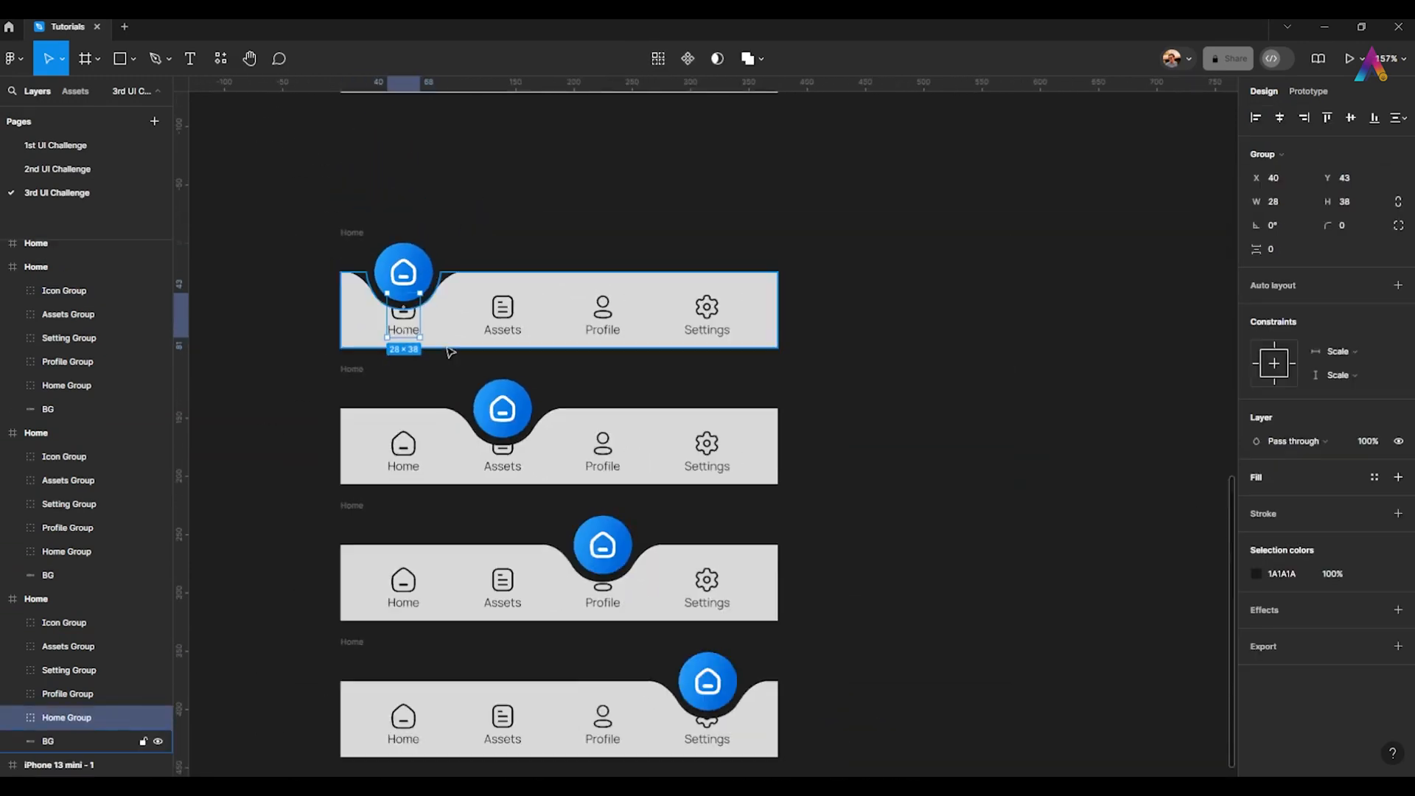
{"action": "scroll", "coordinate": [398, 313], "scroll_direction": "up", "scroll_amount": 2}
{"action": "key", "text": "Delete"}
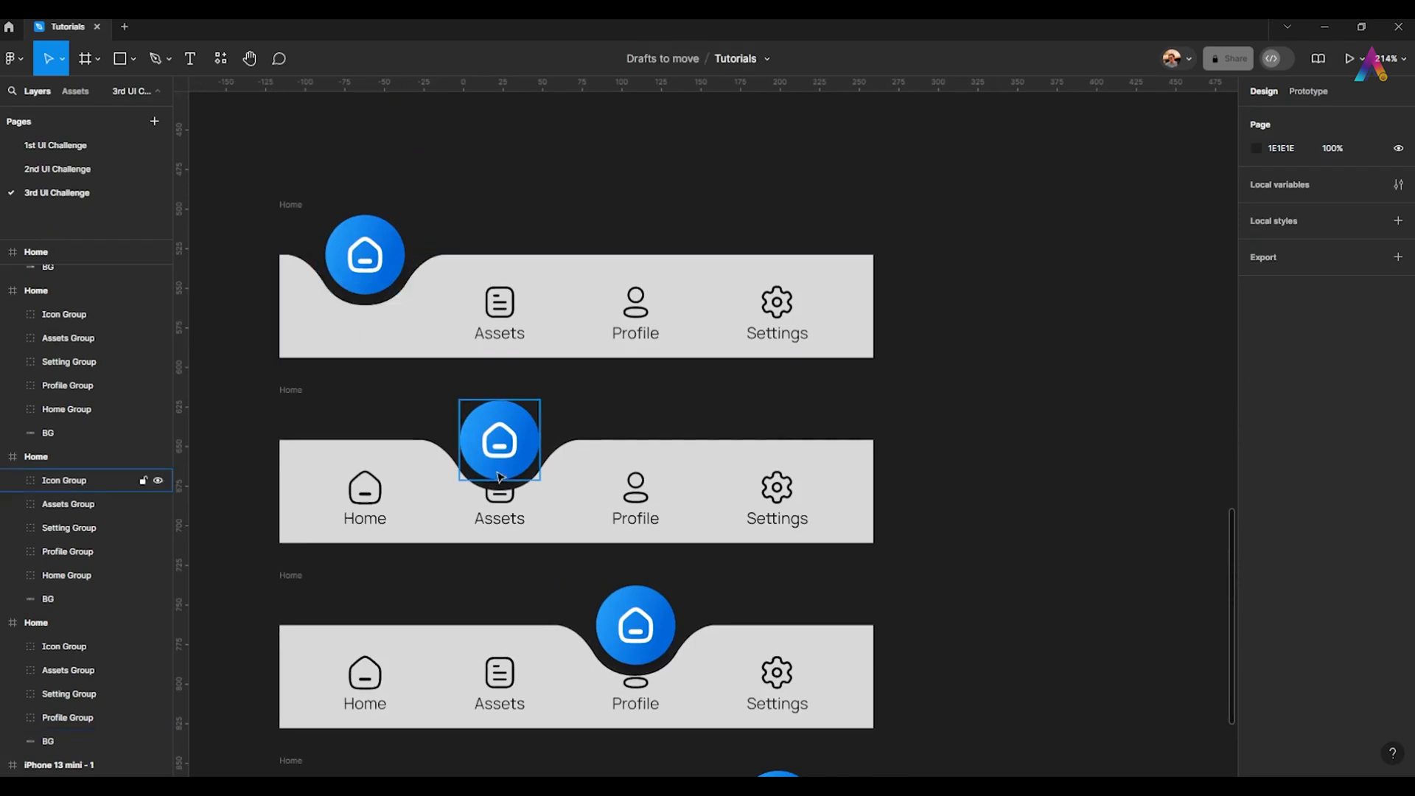
- Transfer the Assets icon of the second bar from Assets Group into Icon Group, centring it on the blue circle at X 127, Y 13
{"action": "scroll", "coordinate": [504, 491], "scroll_direction": "up", "scroll_amount": 6}
{"action": "double_click", "coordinate": [467, 514]}
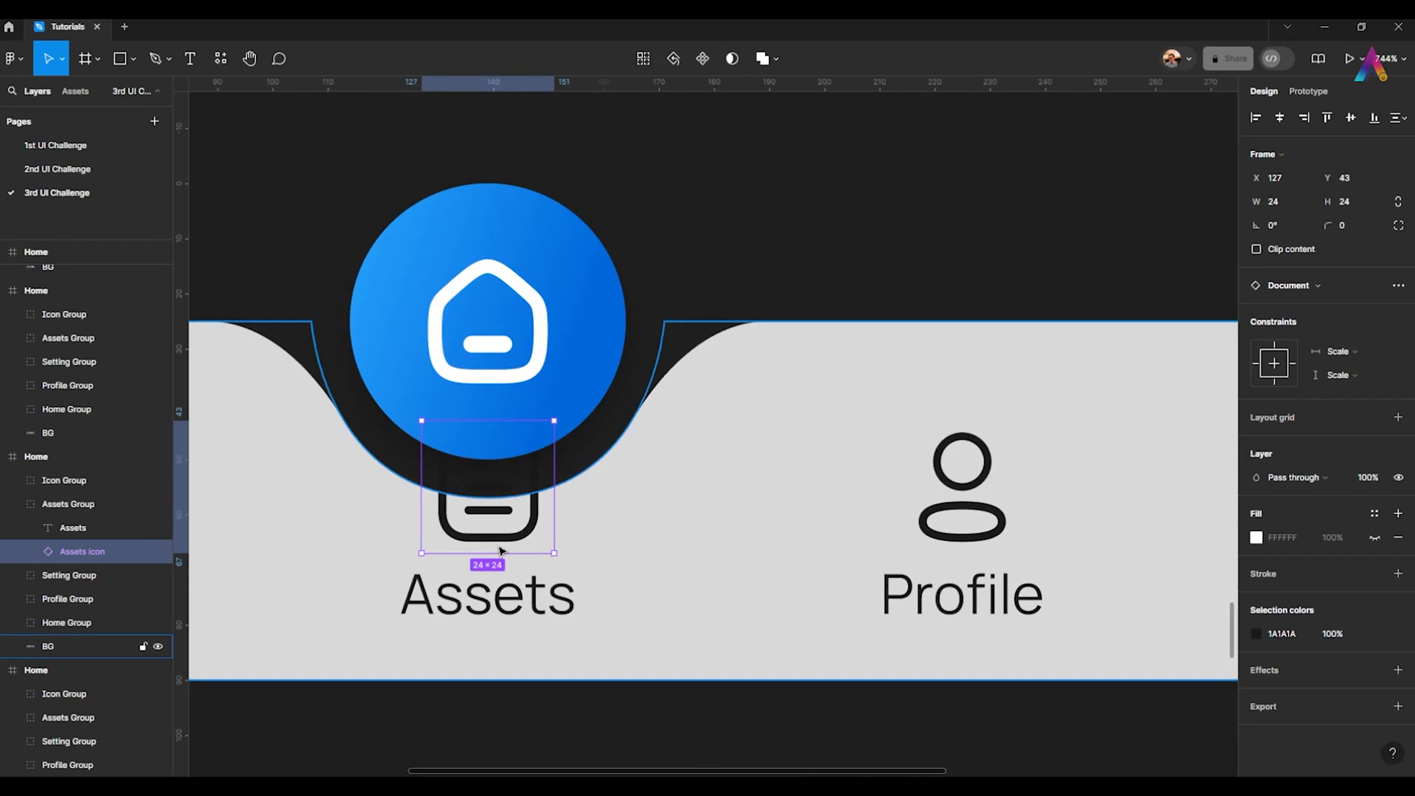
{"action": "scroll", "coordinate": [499, 551], "scroll_direction": "down", "scroll_amount": 5}
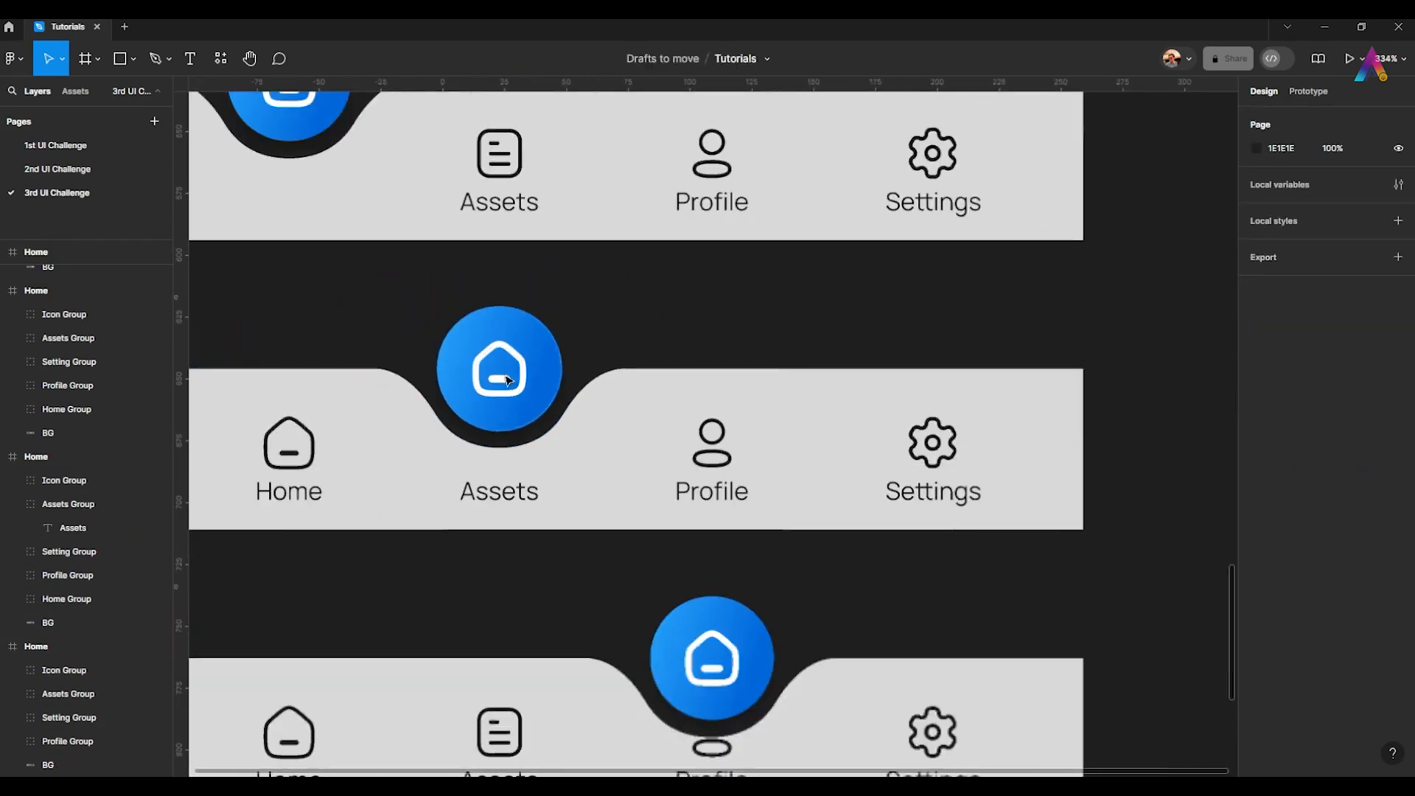
{"action": "left_click", "coordinate": [505, 365]}
{"action": "left_click", "coordinate": [505, 364]}
{"action": "left_click", "coordinate": [509, 332]}
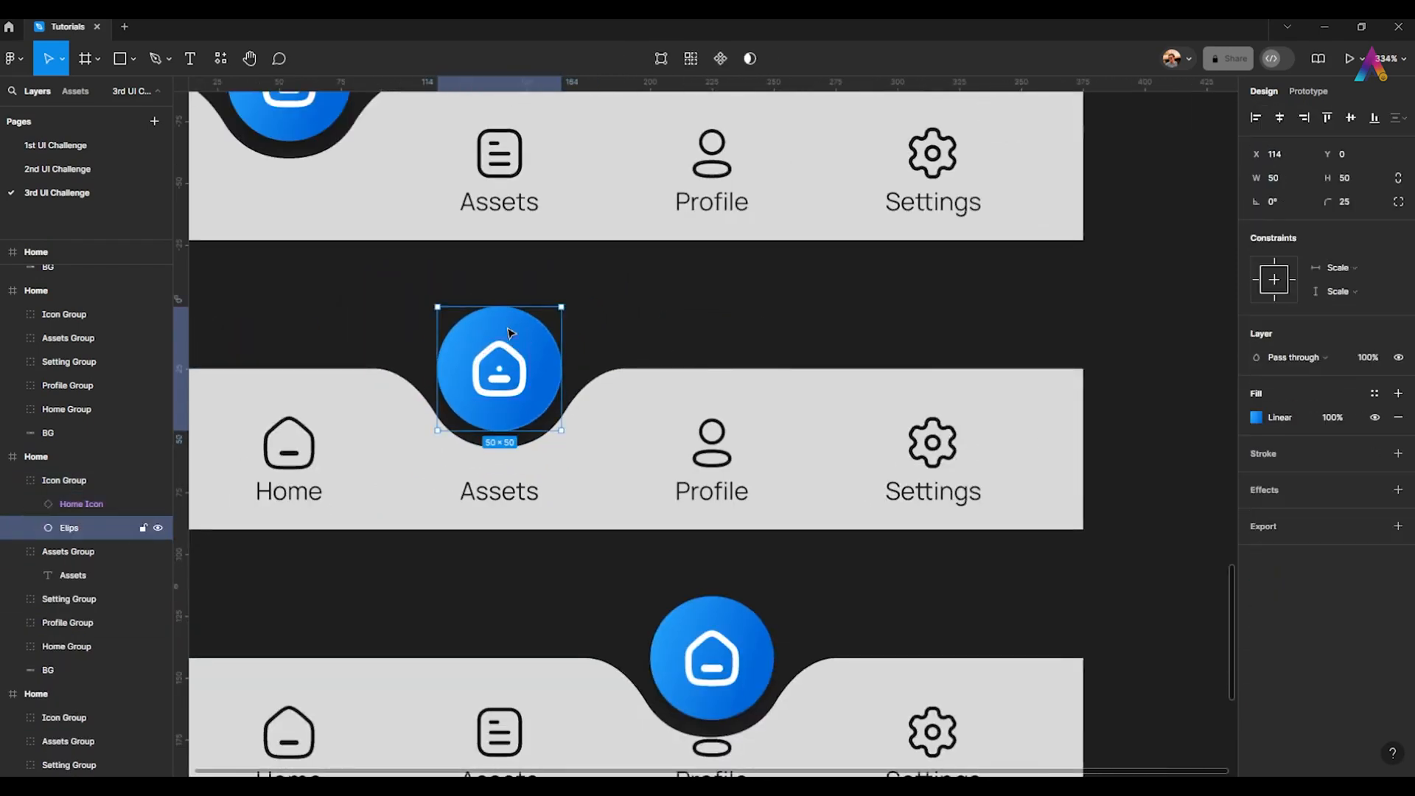
{"action": "left_click", "coordinate": [71, 479]}
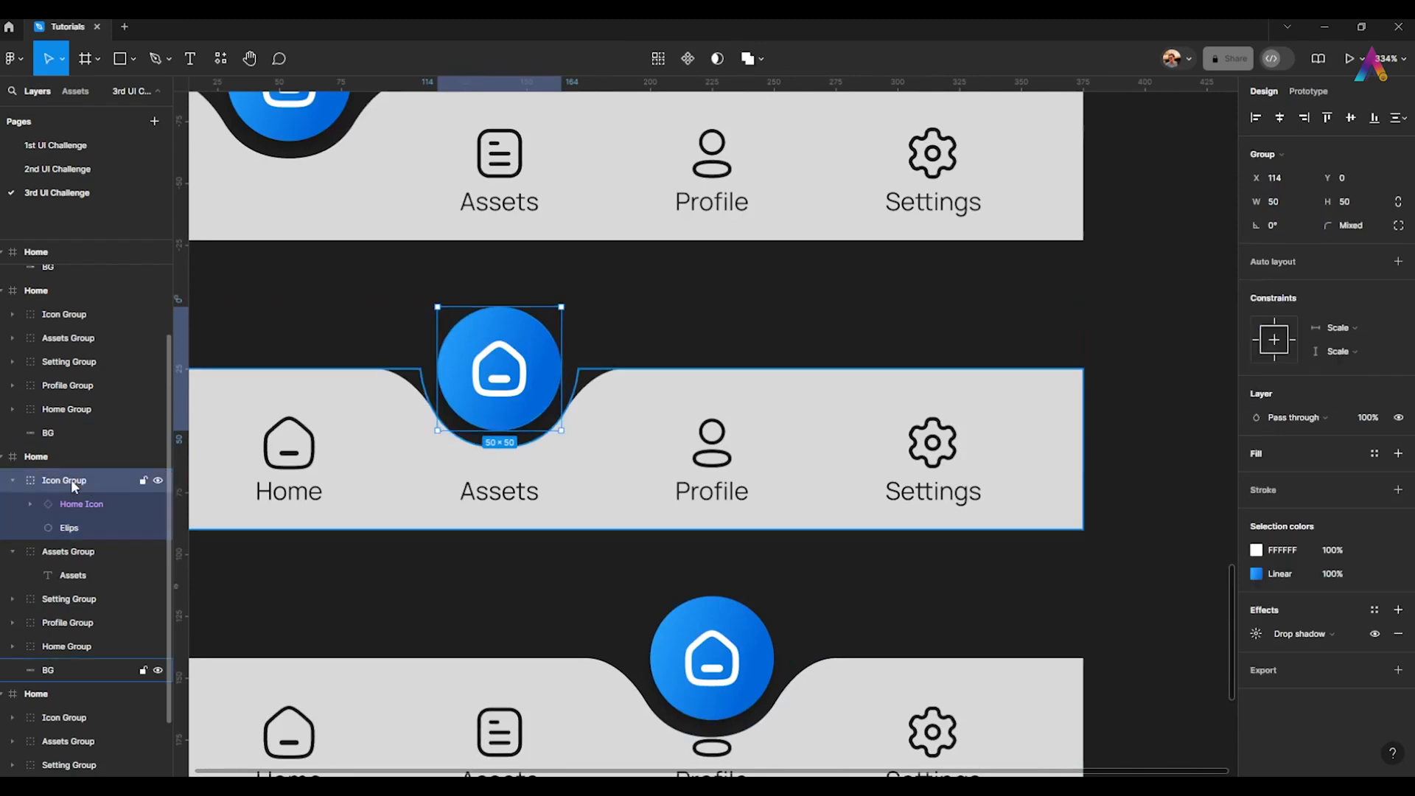
{"action": "key", "text": "ctrl+v"}
{"action": "scroll", "coordinate": [500, 358], "scroll_direction": "up", "scroll_amount": 5}
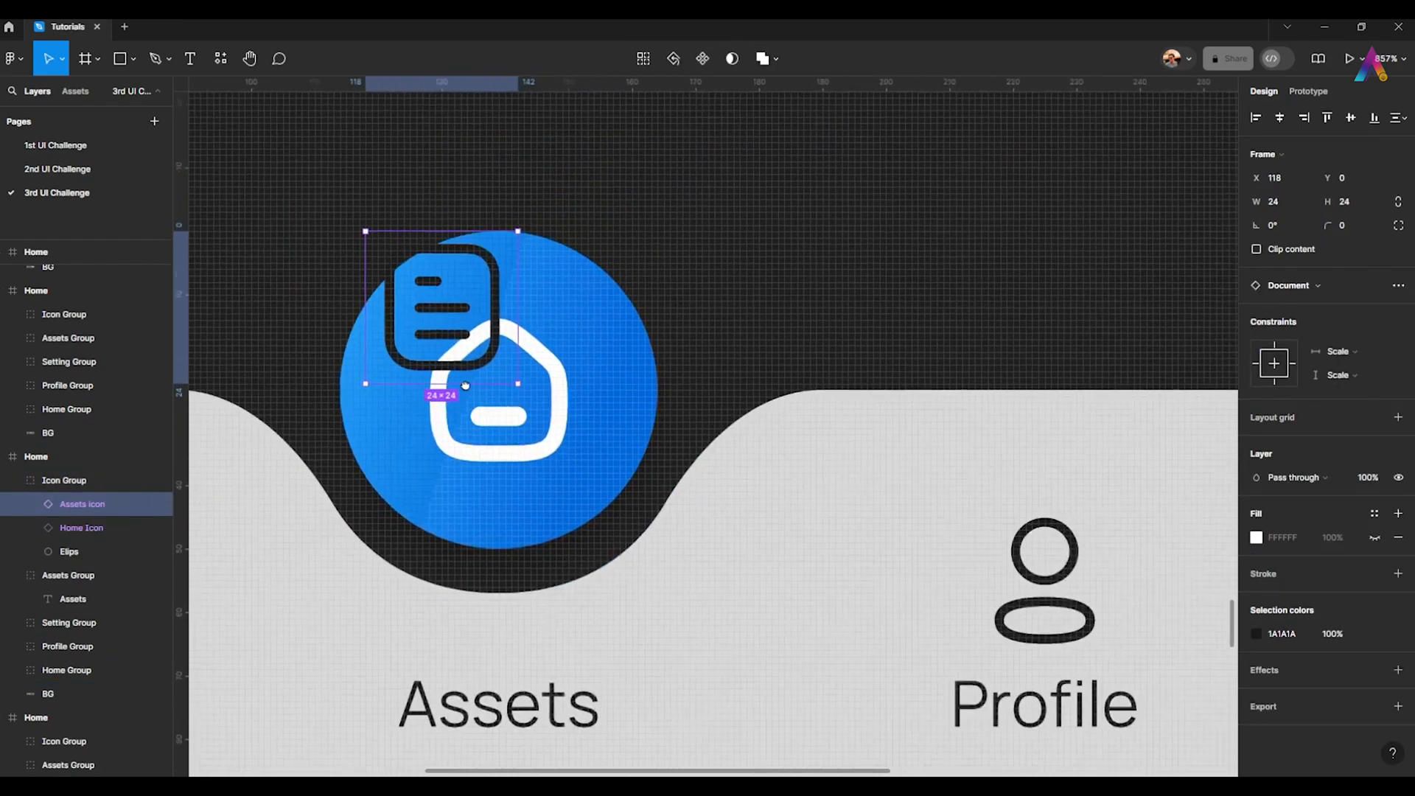
{"action": "left_click_drag", "start_coordinate": [421, 291], "coordinate": [498, 395]}
{"action": "scroll", "coordinate": [499, 395], "scroll_direction": "up", "scroll_amount": 3}
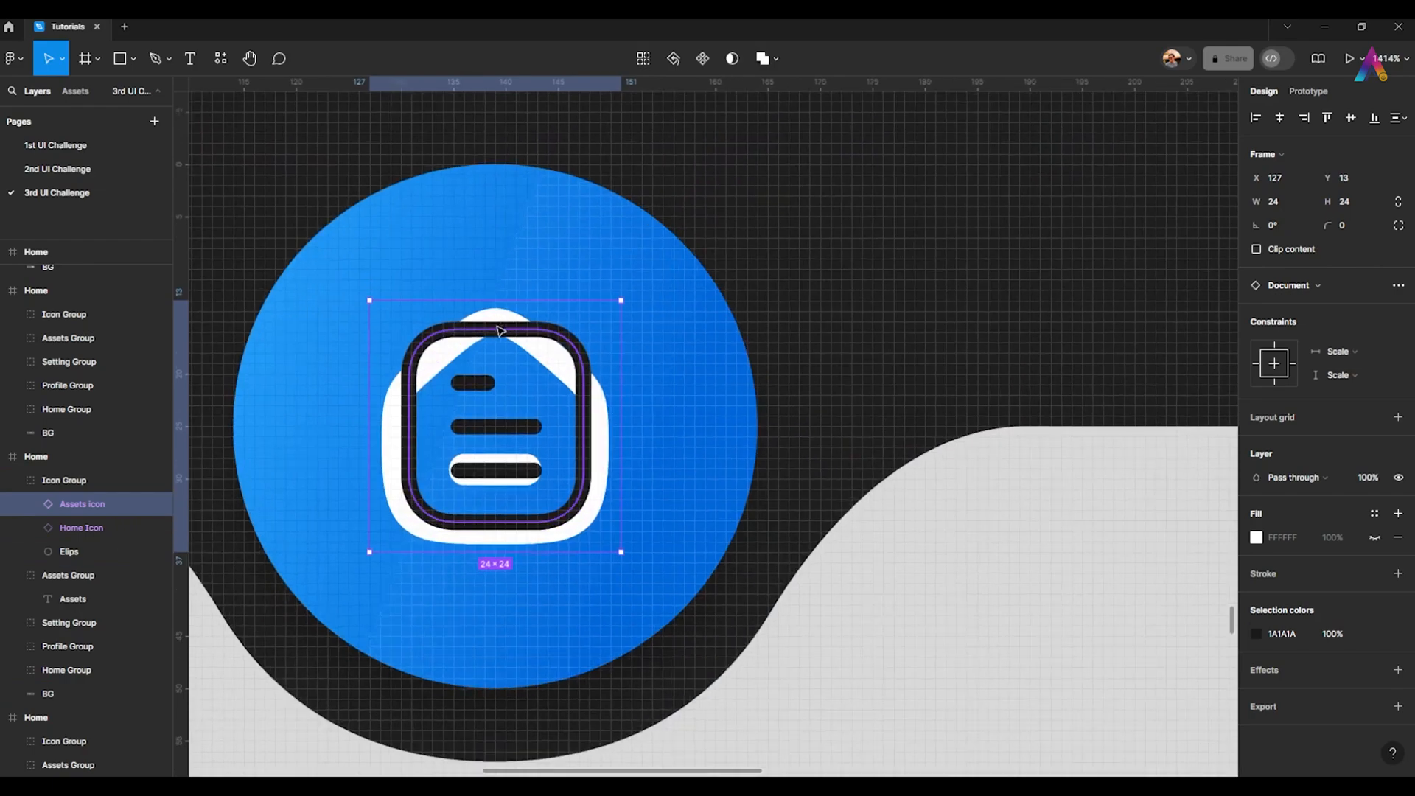
- Set the stroke weight of the Assets icon's rounded outline to 2.5, matching the Home icon's outline
{"action": "left_click", "coordinate": [402, 440]}
{"action": "left_click", "coordinate": [401, 441], "text": "ctrl"}
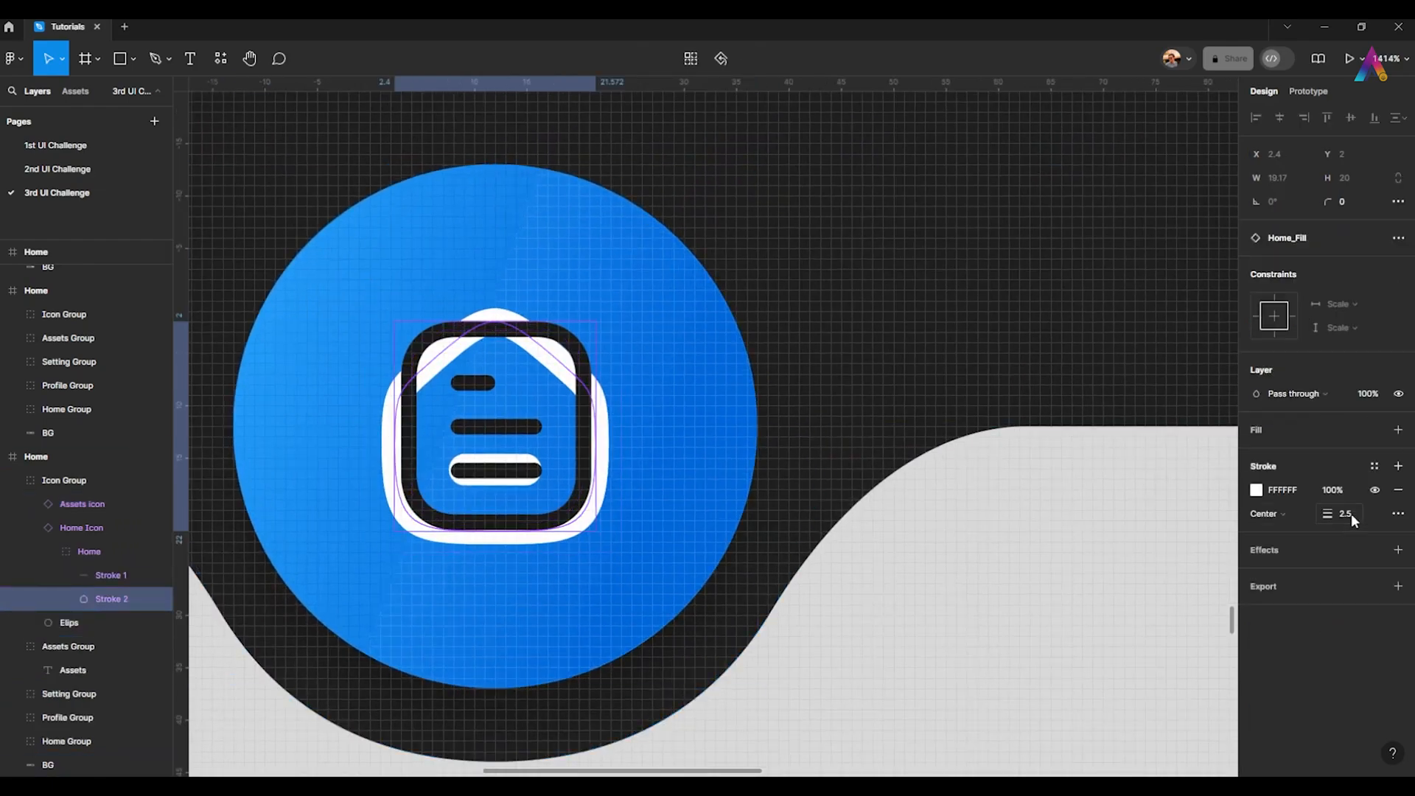
{"action": "scroll", "coordinate": [485, 346], "scroll_direction": "up", "scroll_amount": 1}
{"action": "left_click", "coordinate": [484, 347], "text": "ctrl"}
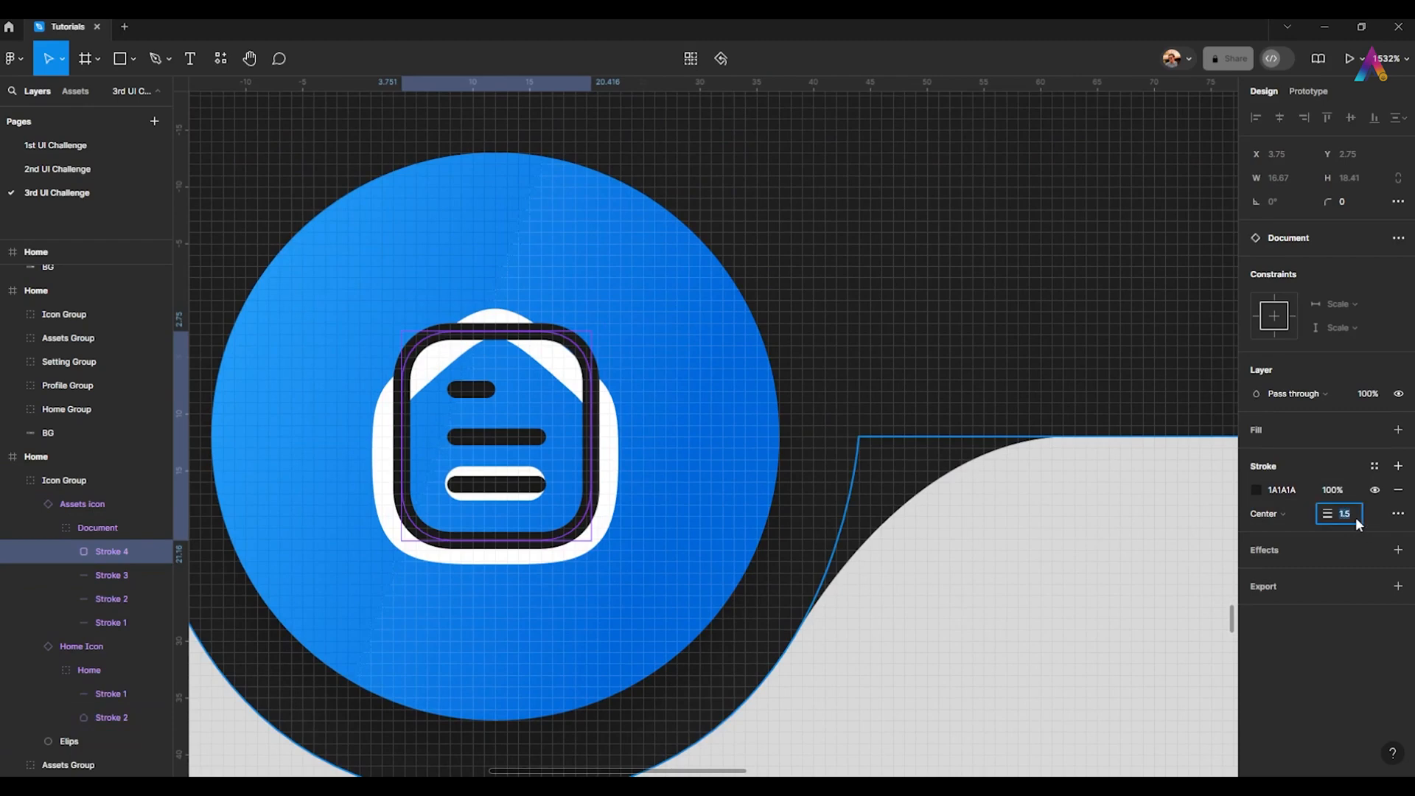
{"action": "key", "text": "Return"}
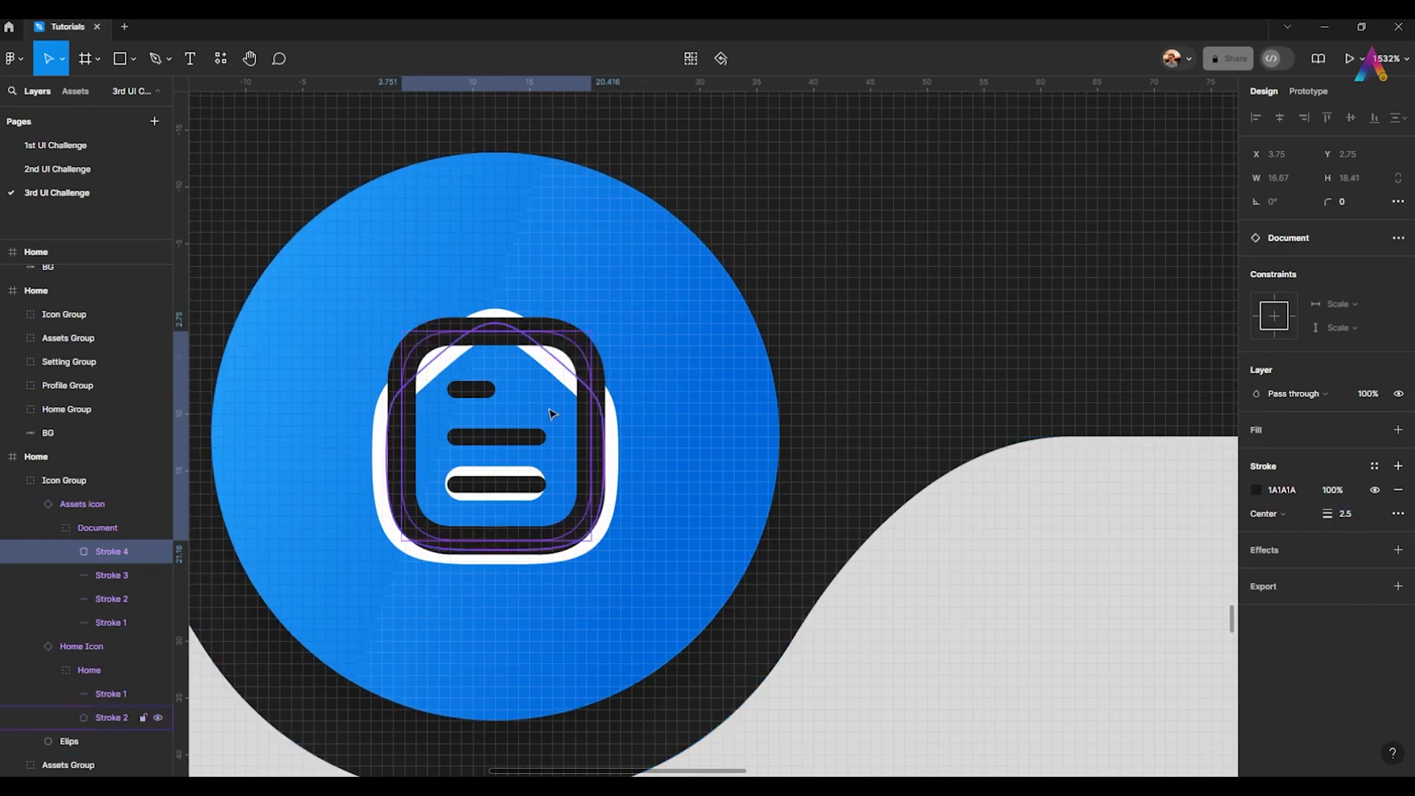
- Set the stroke weight of the three short lines inside the Assets icon to 2
{"action": "scroll", "coordinate": [546, 393], "scroll_direction": "up", "scroll_amount": 3}
{"action": "left_click", "coordinate": [471, 388]}
{"action": "left_click", "coordinate": [460, 450], "text": "shift"}
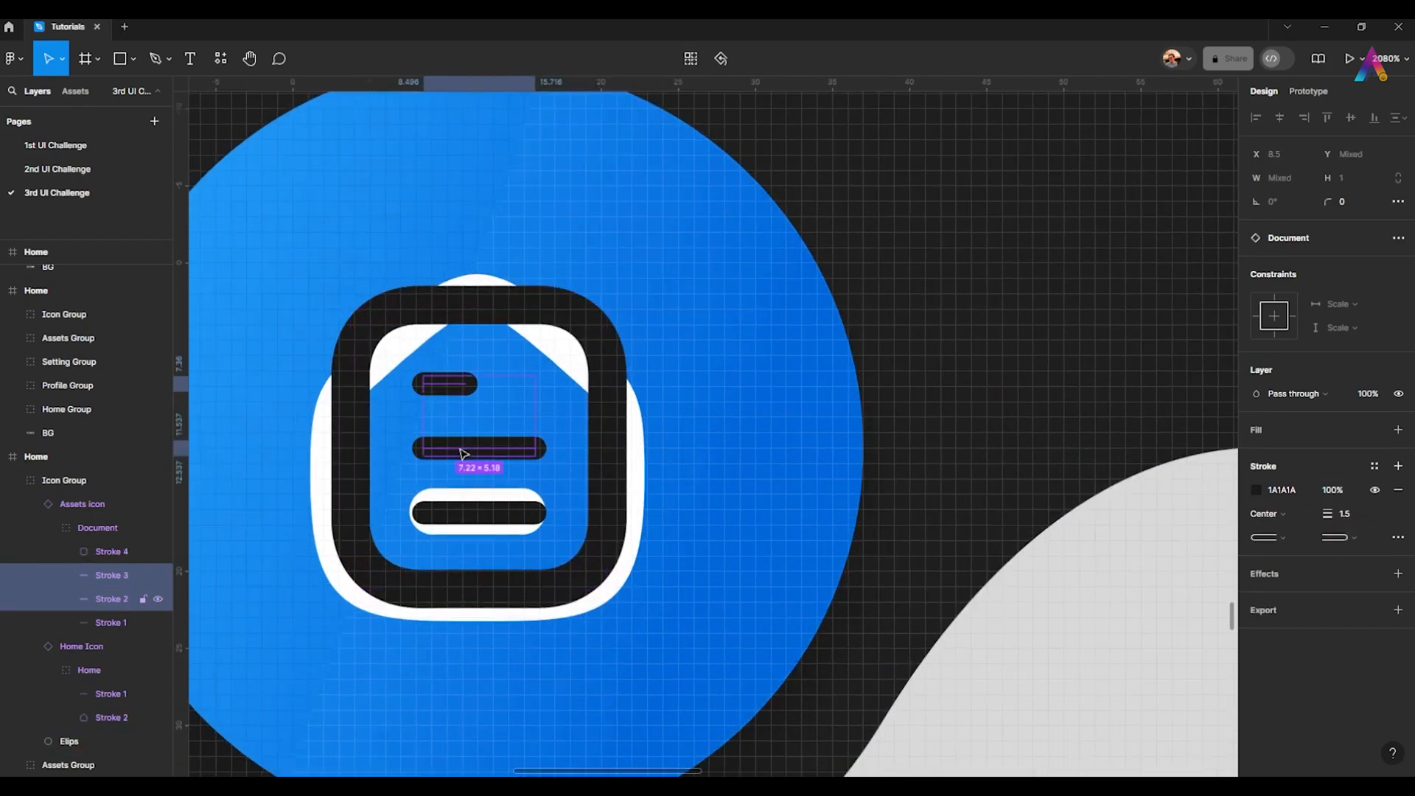
{"action": "left_click", "coordinate": [464, 511], "text": "shift"}
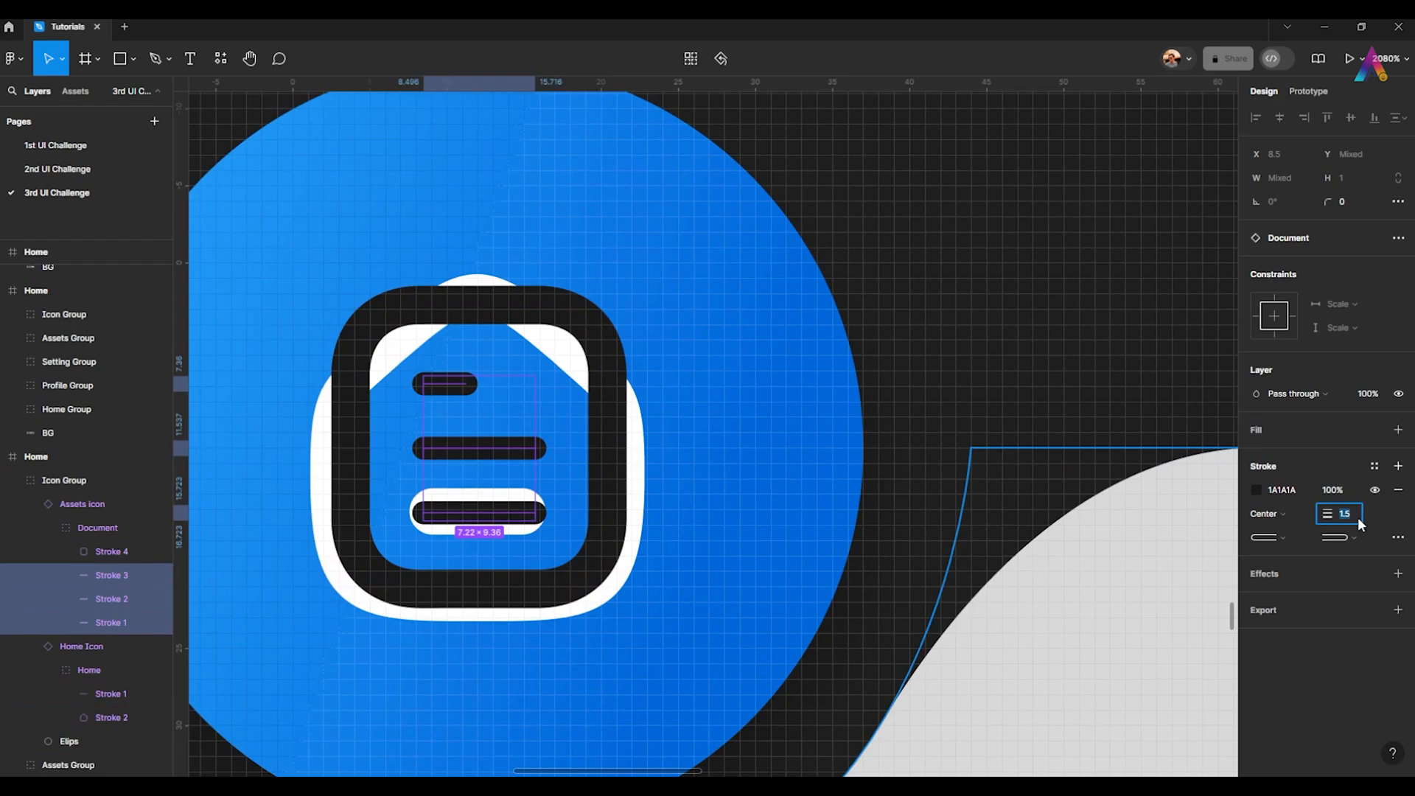
{"action": "type", "text": "2"}
{"action": "key", "text": "Return"}
{"action": "scroll", "coordinate": [561, 356], "scroll_direction": "down", "scroll_amount": 3}
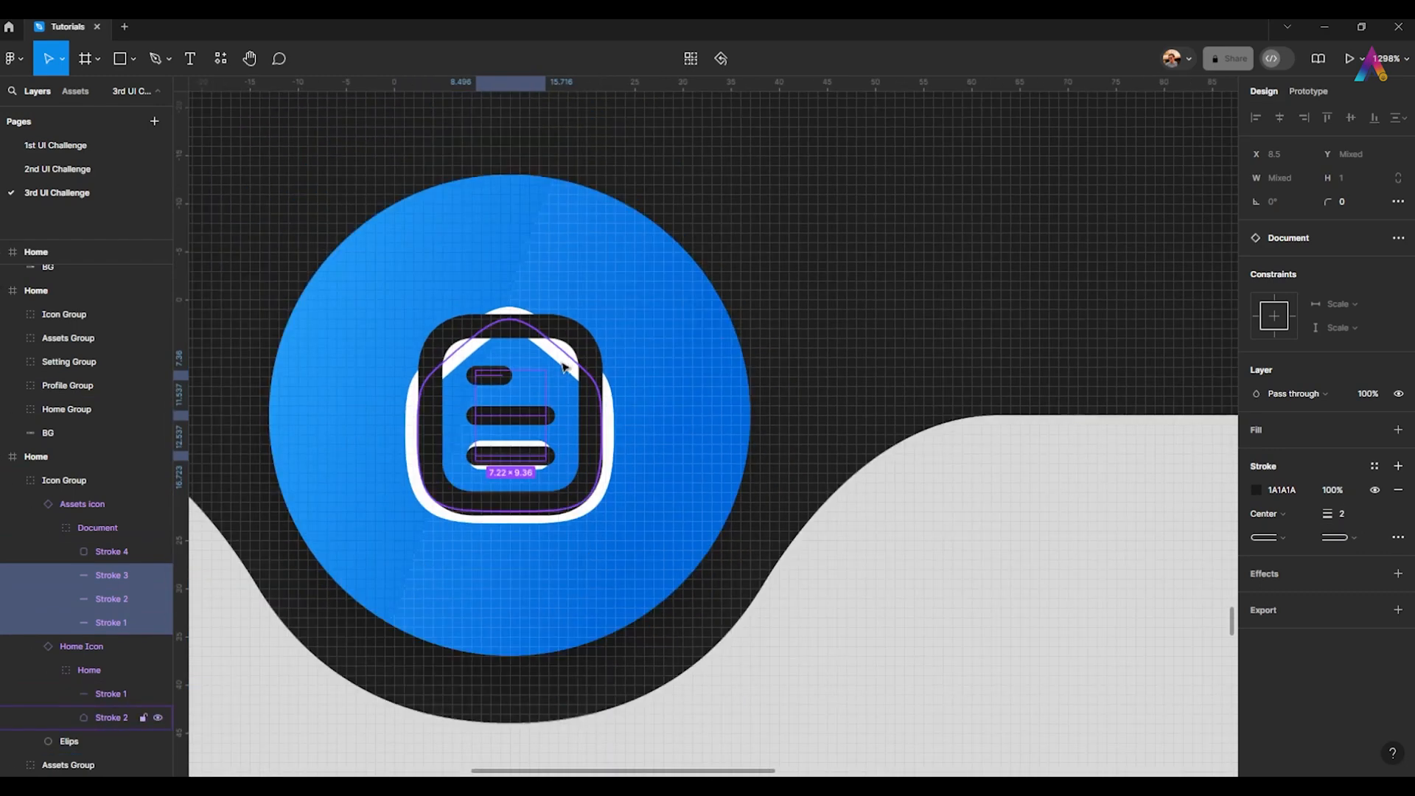
- Recolour the Assets icon's inner lines and rounded outline to white (FFFFFF)
{"action": "left_click", "coordinate": [1255, 490]}
{"action": "left_click_drag", "start_coordinate": [1134, 443], "coordinate": [919, 322]}
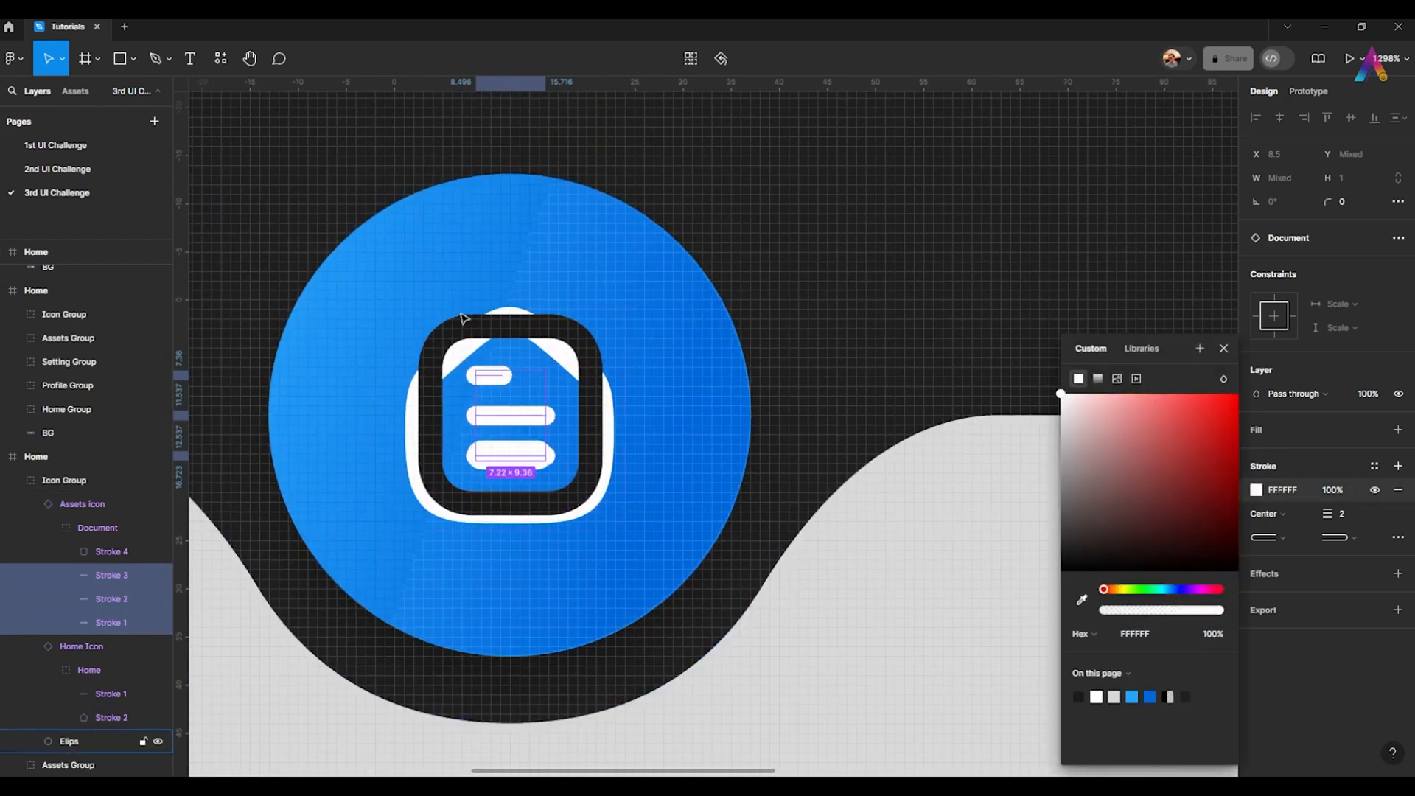
{"action": "left_click", "coordinate": [463, 319]}
{"action": "left_click", "coordinate": [1254, 491]}
{"action": "left_click_drag", "start_coordinate": [1136, 442], "coordinate": [928, 315]}
- Delete the Home Icon from the second bar's Icon Group, leaving the Assets icon on the circle
{"action": "left_click", "coordinate": [603, 432]}
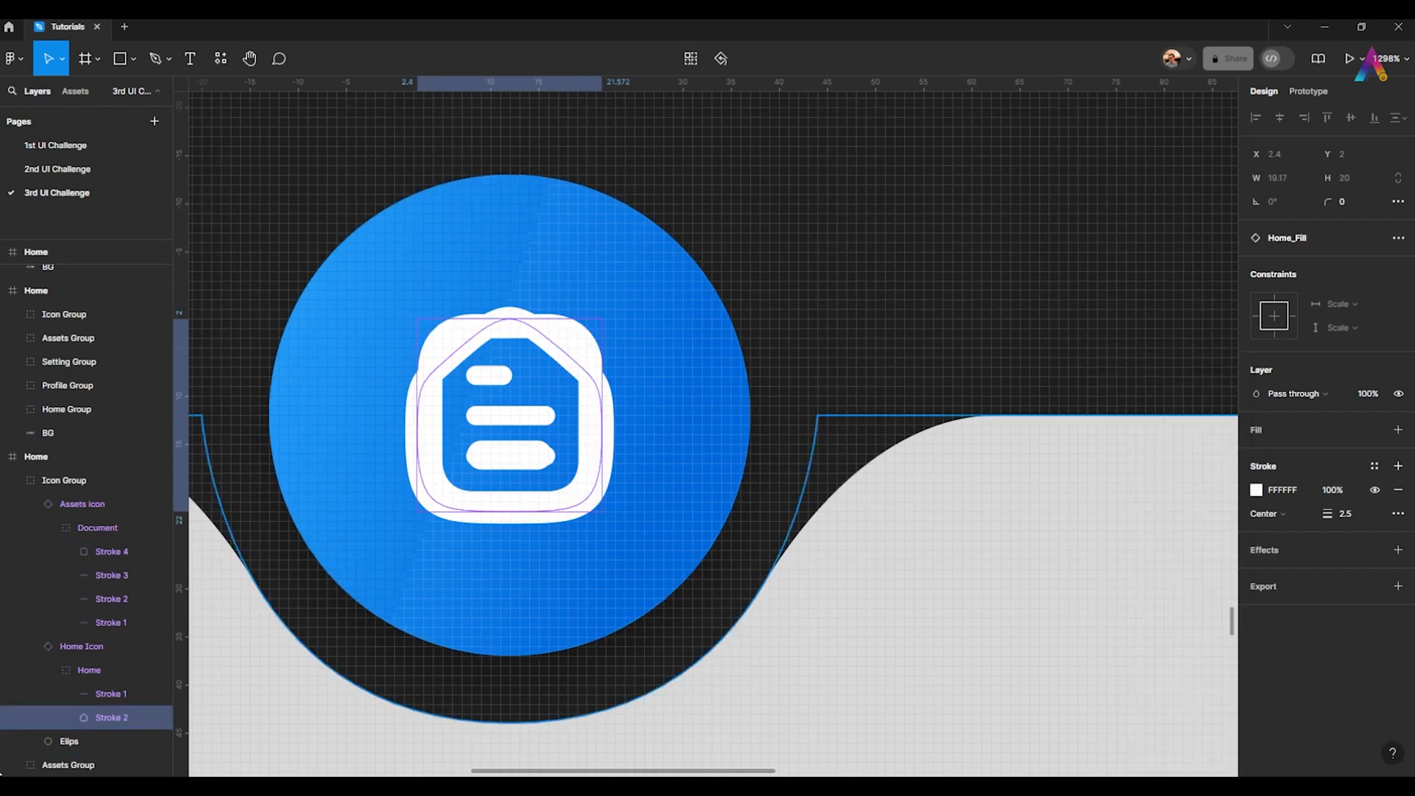
{"action": "left_click", "coordinate": [91, 669]}
{"action": "left_click", "coordinate": [95, 648]}
{"action": "key", "text": "Delete"}
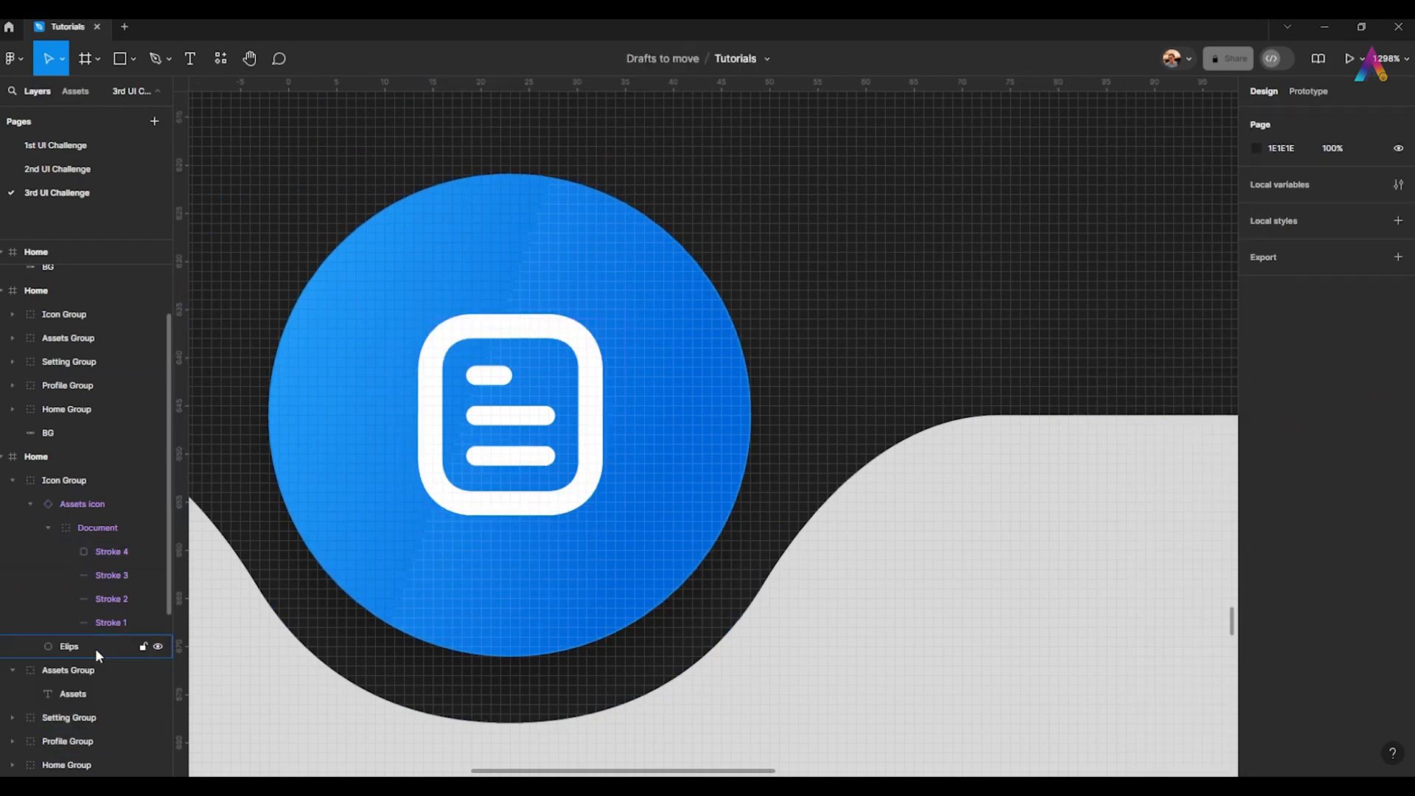
- Move the third bar's Profile icon into its Icon Group, centred on the blue circle, and delete the Home icon there
{"action": "scroll", "coordinate": [443, 428], "scroll_direction": "down", "scroll_amount": 6}
{"action": "scroll", "coordinate": [432, 413], "scroll_direction": "up", "scroll_amount": 1}
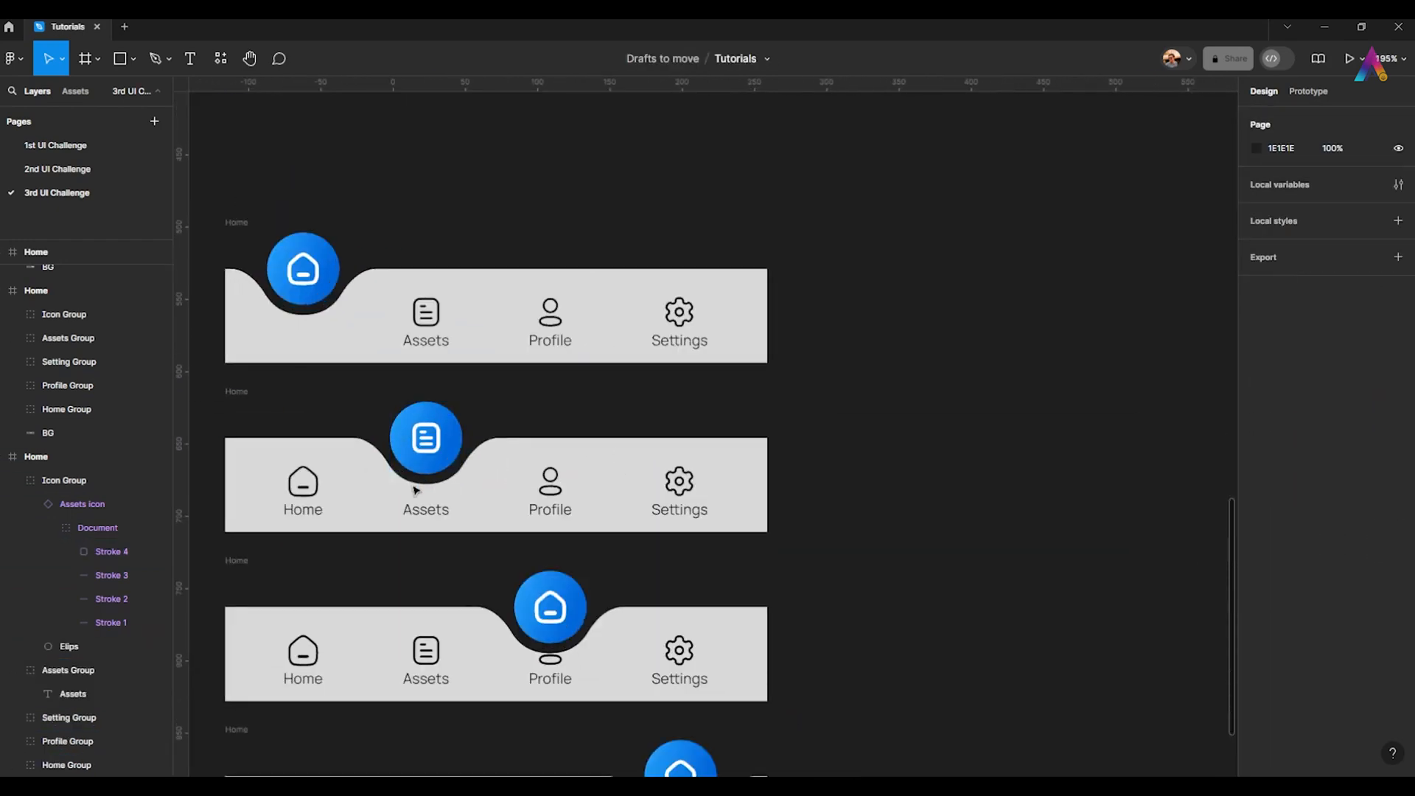
{"action": "scroll", "coordinate": [479, 530], "scroll_direction": "up", "scroll_amount": 3}
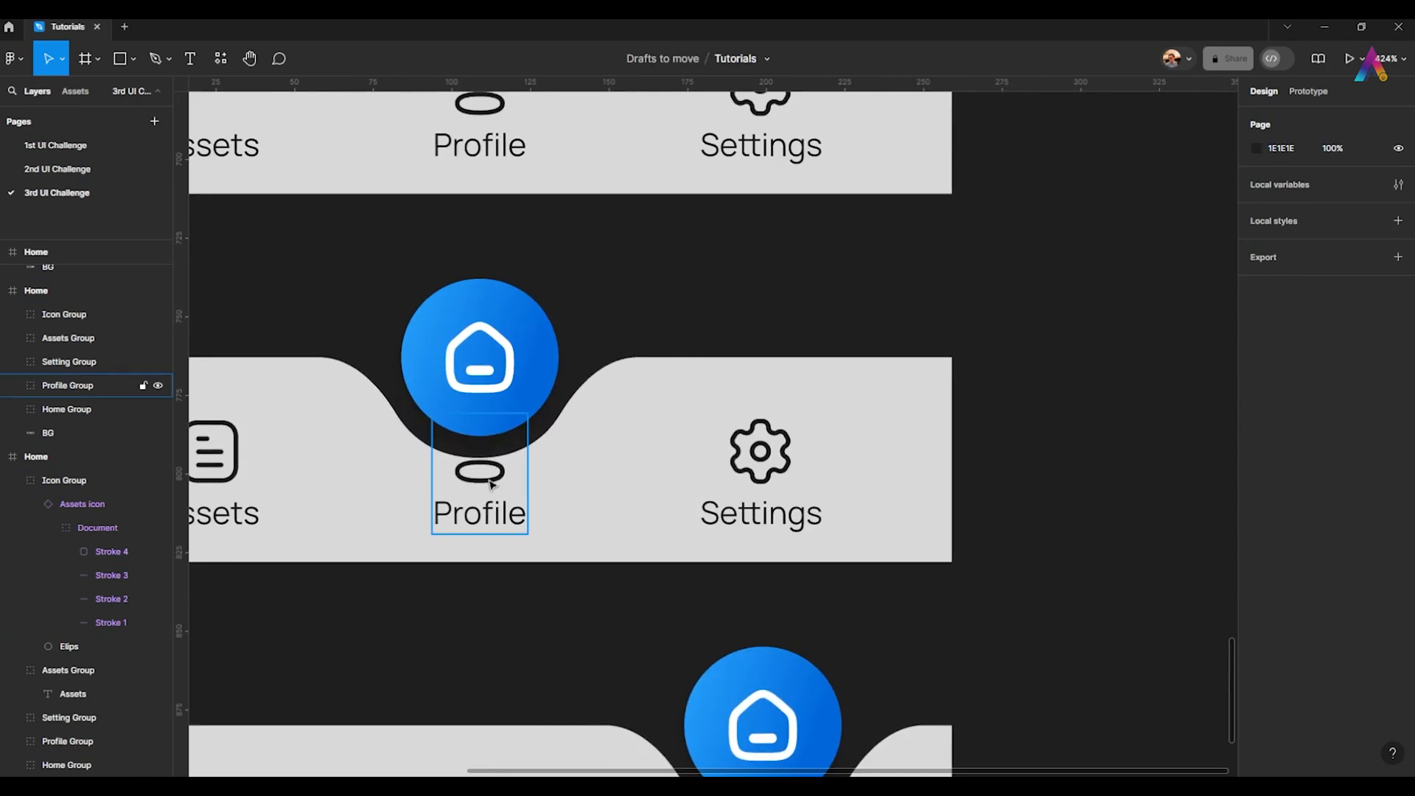
{"action": "scroll", "coordinate": [575, 656], "scroll_direction": "down", "scroll_amount": 3}
{"action": "scroll", "coordinate": [575, 549], "scroll_direction": "up", "scroll_amount": 6}
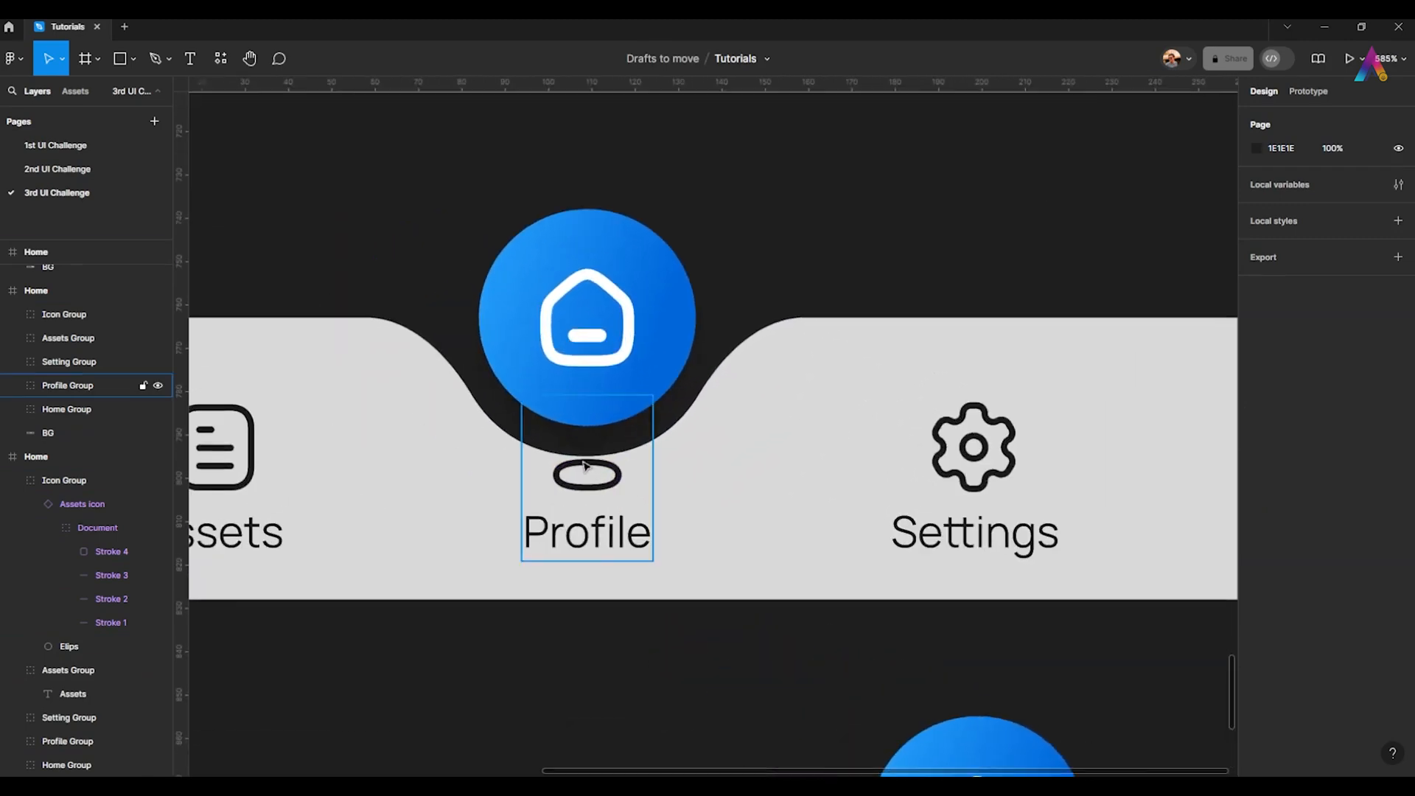
{"action": "double_click", "coordinate": [586, 466]}
{"action": "scroll", "coordinate": [555, 425], "scroll_direction": "up", "scroll_amount": 1}
{"action": "key", "text": "ctrl+x"}
{"action": "left_click", "coordinate": [555, 425]}
{"action": "key", "text": "ctrl+v"}
{"action": "key", "text": "alt+h"}
{"action": "key", "text": "alt+v"}
{"action": "scroll", "coordinate": [619, 387], "scroll_direction": "up", "scroll_amount": 2}
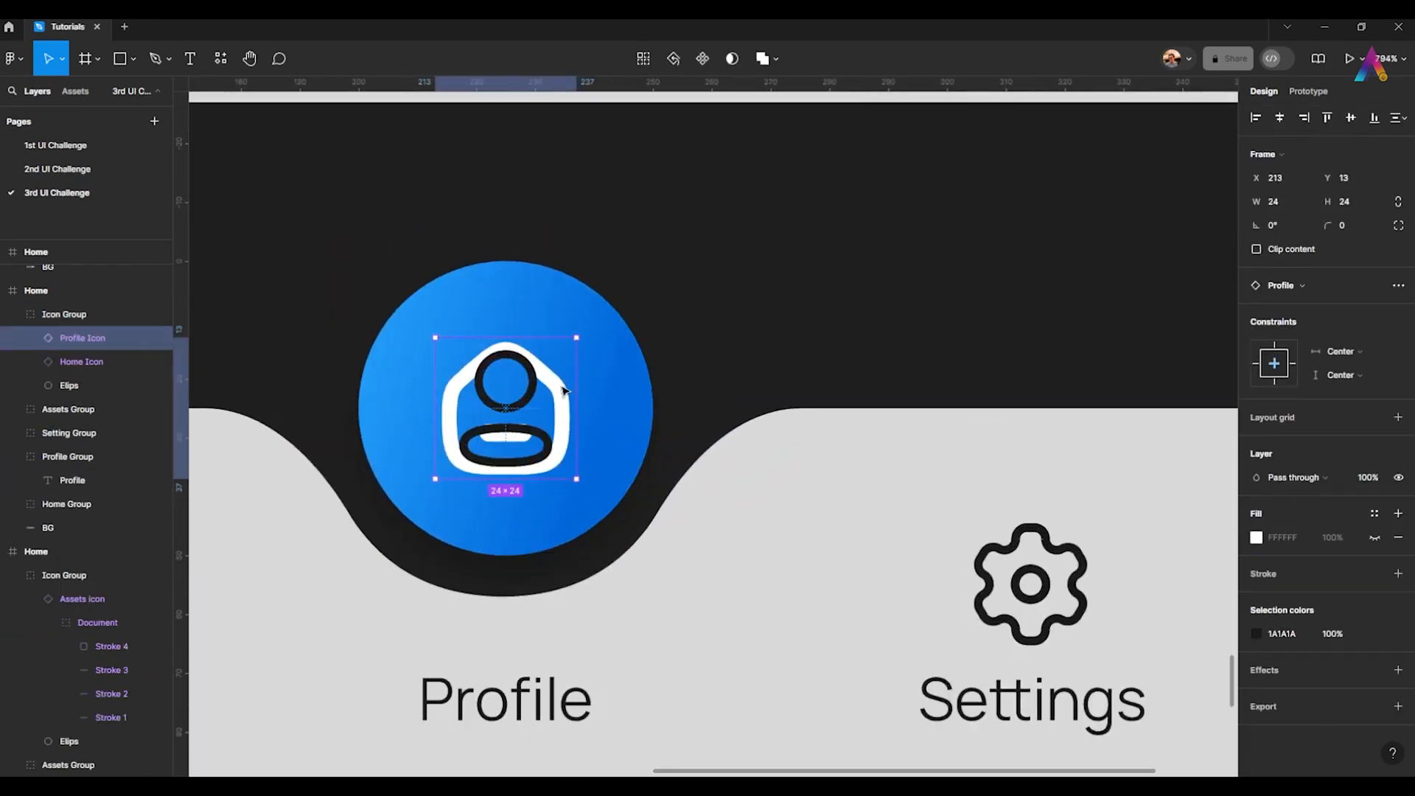
{"action": "left_click", "coordinate": [564, 391]}
{"action": "key", "text": "Delete"}
- Set the stroke weight of the Profile icon's head and body outlines to 2
{"action": "left_click", "coordinate": [533, 392], "text": "ctrl"}
{"action": "left_click", "coordinate": [1354, 513]}
{"action": "type", "text": "2"}
{"action": "left_click", "coordinate": [547, 439], "text": "ctrl"}
{"action": "left_click", "coordinate": [1350, 513]}
{"action": "type", "text": "2"}
{"action": "key", "text": "Return"}
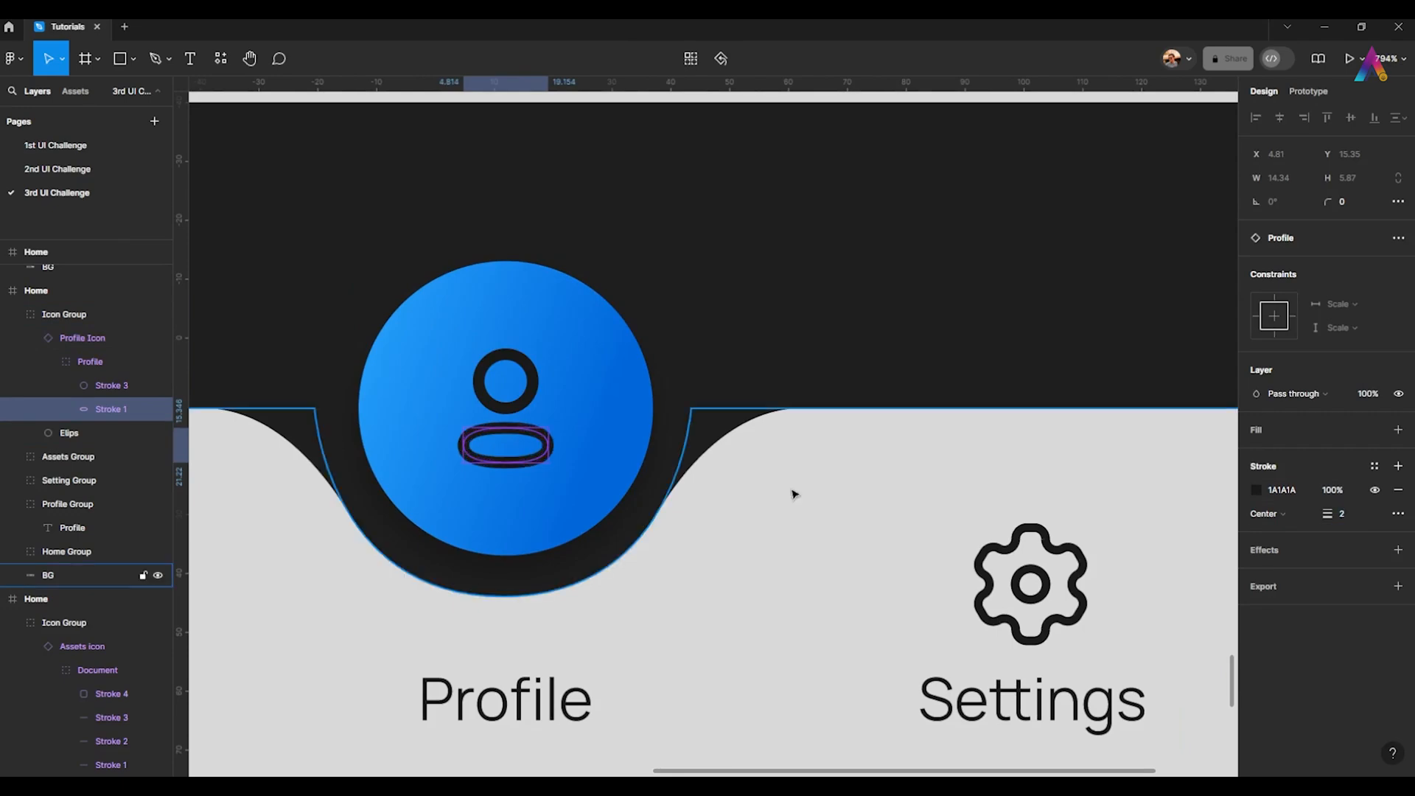
- Set both outlines of the circled Profile icon to a 2.5 stroke weight and recolour them white
{"action": "scroll", "coordinate": [673, 565], "scroll_direction": "down", "scroll_amount": 5}
{"action": "scroll", "coordinate": [623, 535], "scroll_direction": "up", "scroll_amount": 5}
{"action": "left_click", "coordinate": [610, 444], "text": "ctrl"}
{"action": "left_click", "coordinate": [627, 496], "text": "ctrl+shift"}
{"action": "left_click", "coordinate": [1354, 513]}
{"action": "type", "text": "2.5"}
{"action": "left_click", "coordinate": [1256, 490]}
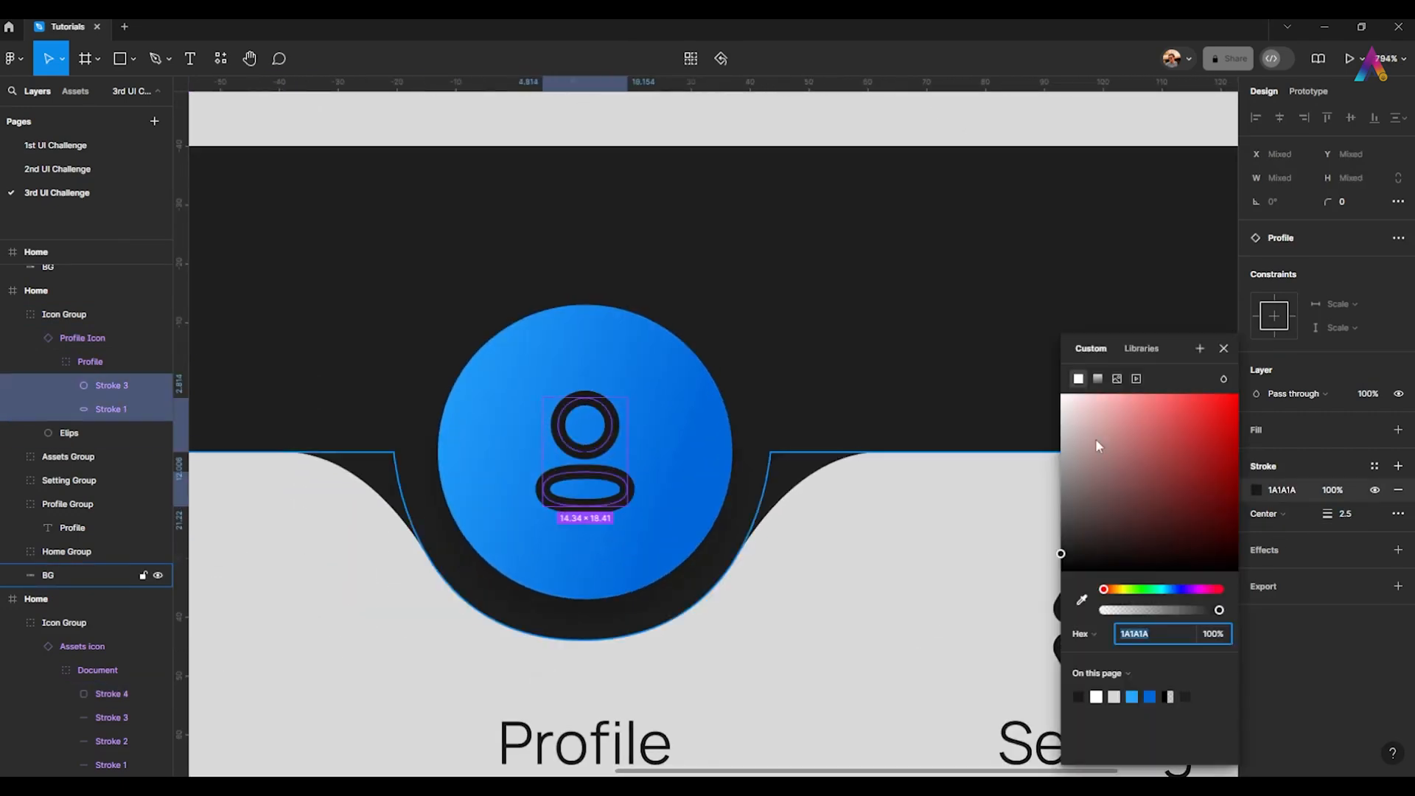
{"action": "left_click_drag", "start_coordinate": [1095, 439], "coordinate": [1060, 391]}
{"action": "double_click", "coordinate": [601, 442]}
- Move the fourth bar's Setting icon into its Icon Group, centred on the circle, replacing the Home icon
{"action": "scroll", "coordinate": [620, 355], "scroll_direction": "down", "scroll_amount": 6}
{"action": "scroll", "coordinate": [516, 523], "scroll_direction": "up", "scroll_amount": 4}
{"action": "double_click", "coordinate": [522, 507]}
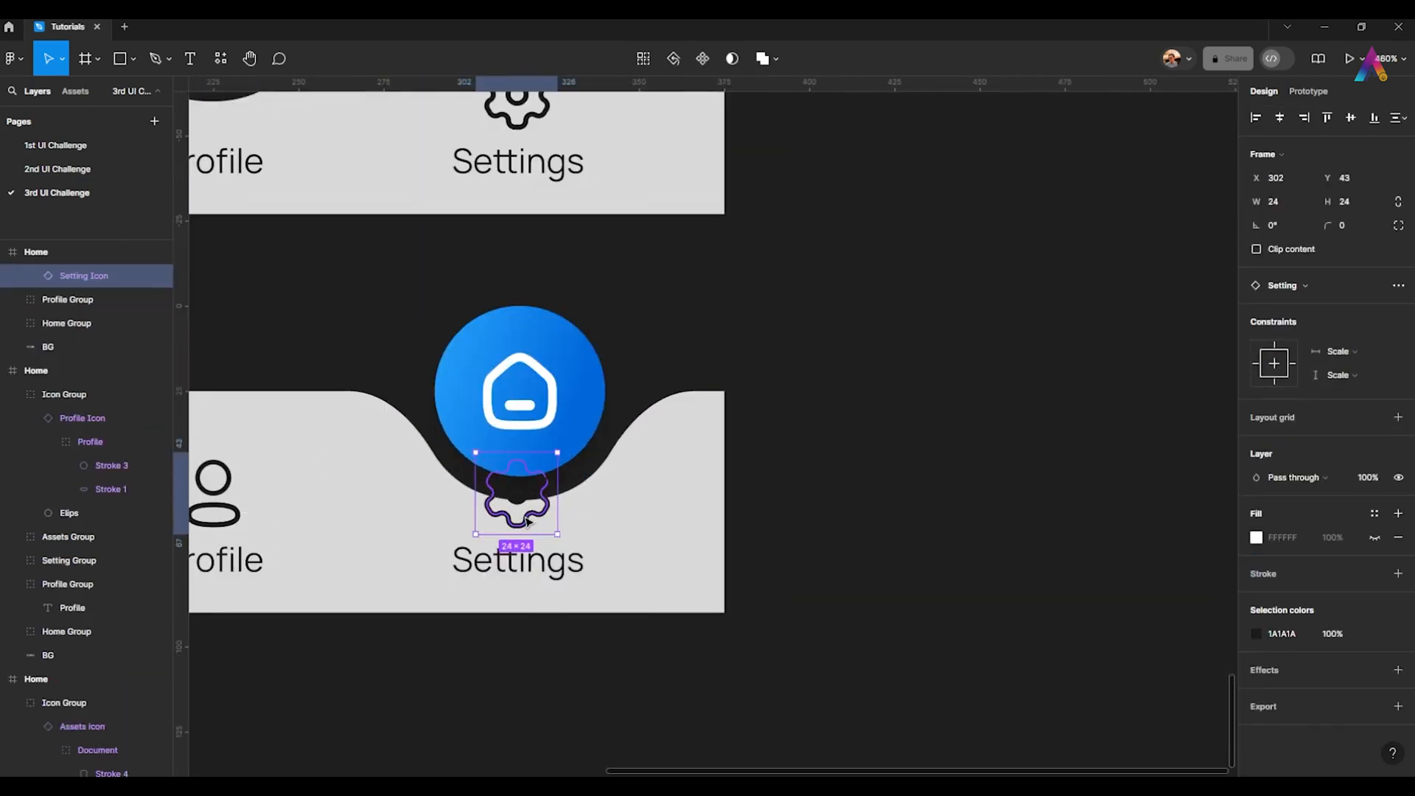
{"action": "key", "text": "ctrl+x"}
{"action": "double_click", "coordinate": [538, 407]}
{"action": "key", "text": "Delete"}
{"action": "key", "text": "ctrl+v"}
{"action": "scroll", "coordinate": [528, 398], "scroll_direction": "up", "scroll_amount": 6}
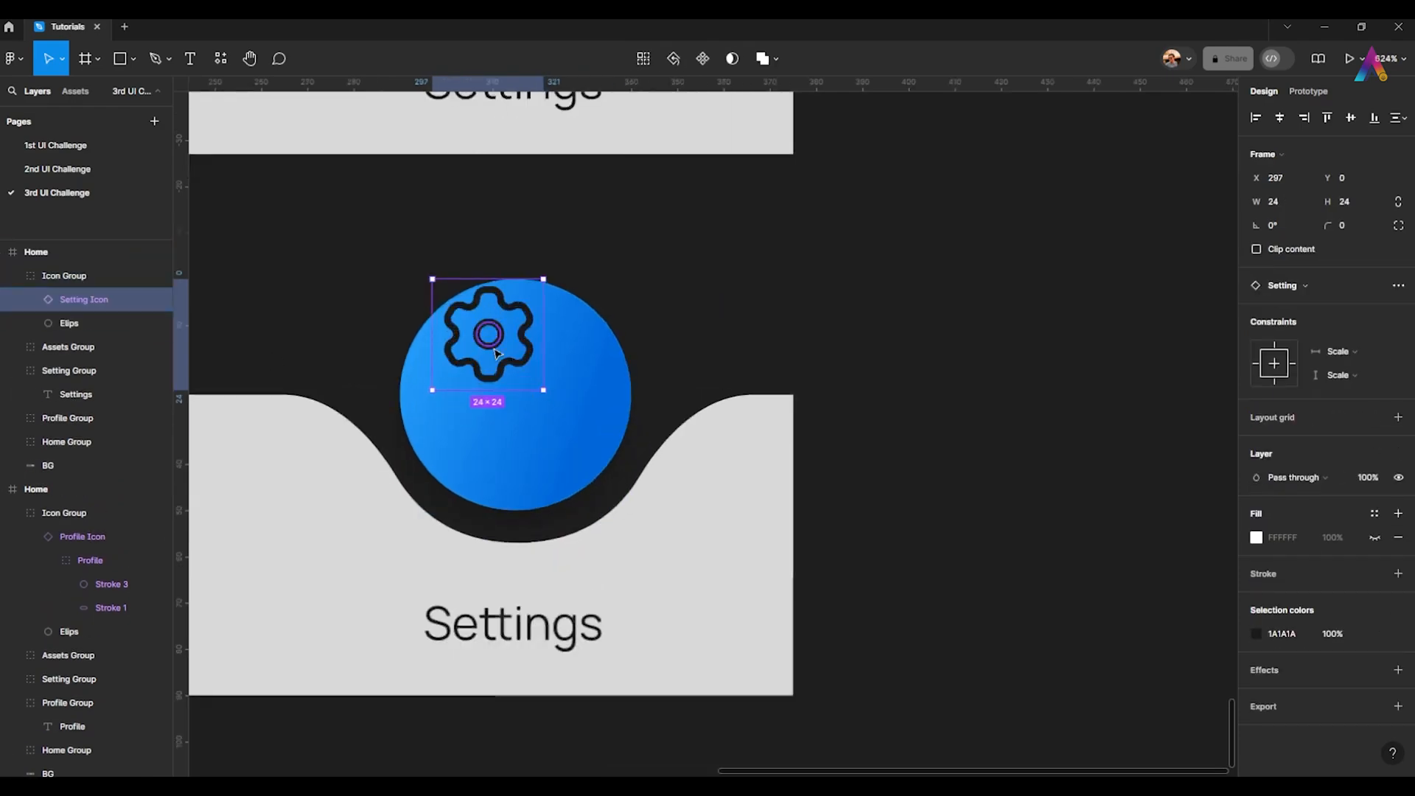
- Set the Setting icon's gear and inner circle strokes to weight 2.5 and recolour them white (FFFFFF)
{"action": "left_click", "coordinate": [528, 396], "text": "ctrl"}
{"action": "left_click", "coordinate": [530, 396], "text": "ctrl+shift"}
{"action": "left_click", "coordinate": [1354, 513]}
{"action": "type", "text": "2.5"}
{"action": "left_click", "coordinate": [1256, 490]}
{"action": "left_click_drag", "start_coordinate": [1093, 436], "coordinate": [1060, 390]}
{"action": "scroll", "coordinate": [644, 332], "scroll_direction": "down", "scroll_amount": 7}
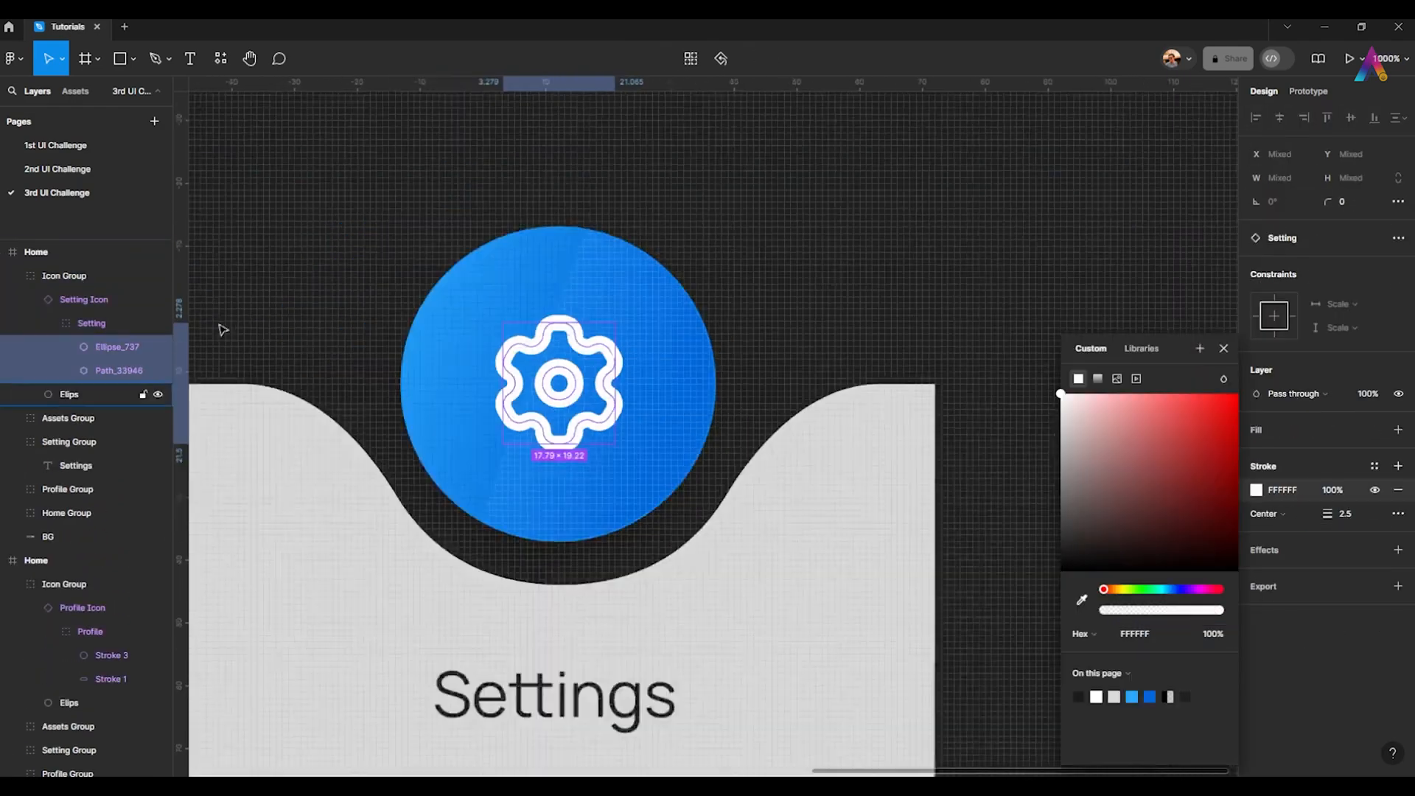
- Move the highlighted tab's label (Settings, Profile and Assets) down below the bottom edge of its own bar
{"action": "double_click", "coordinate": [629, 512]}
{"action": "key", "text": "shift+Down"}
{"action": "key", "text": "shift+Down"}
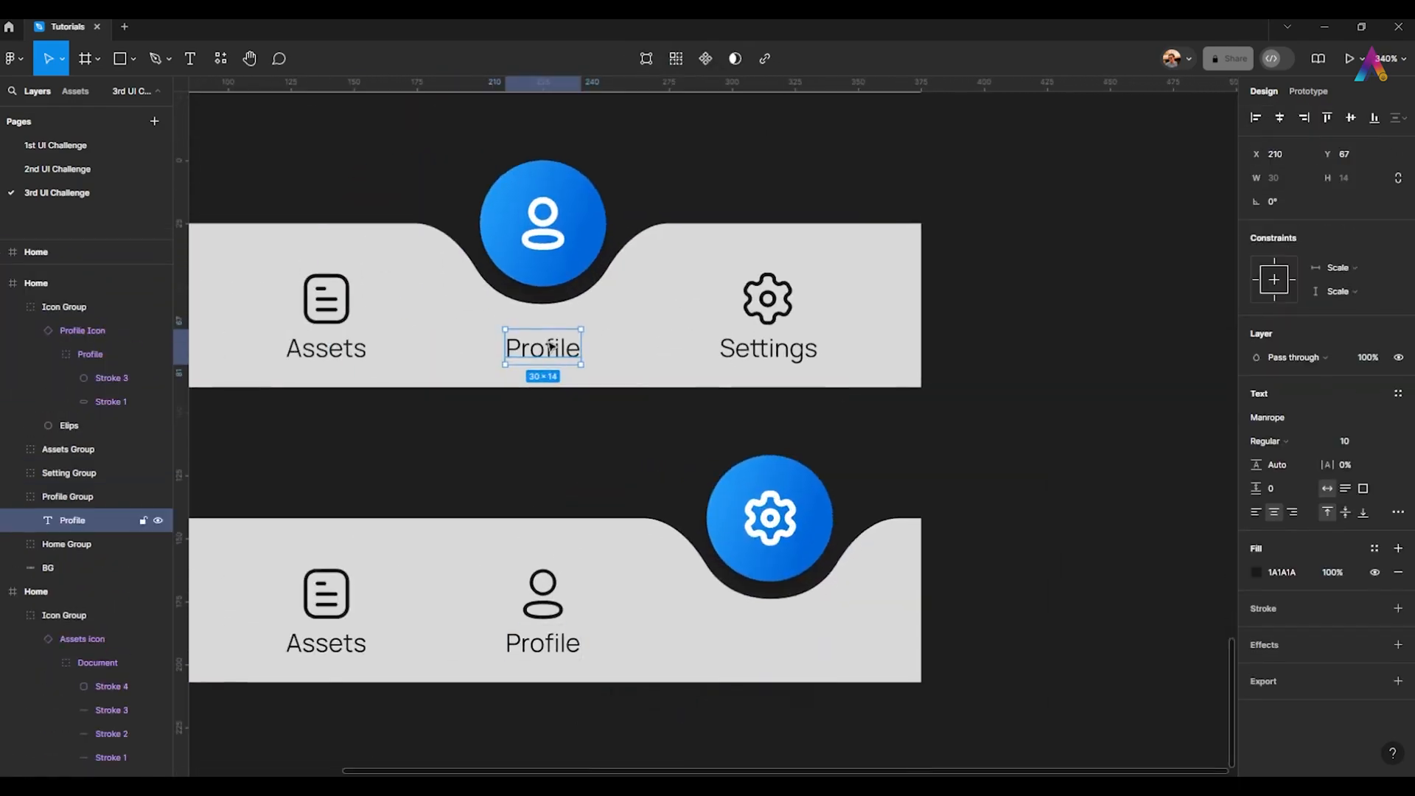
{"action": "key", "text": "shift+Down"}
{"action": "key", "text": "shift+Down"}
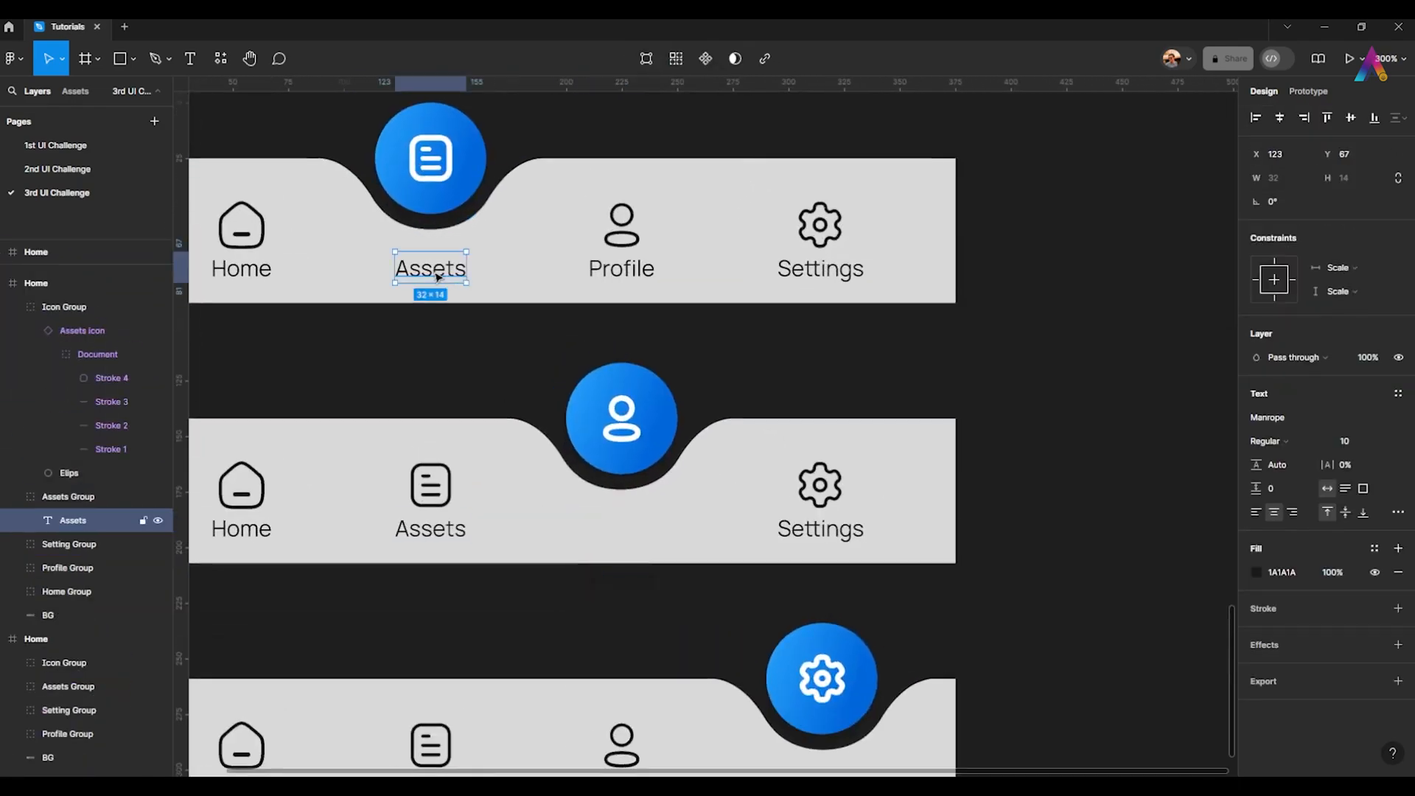
{"action": "key", "text": "shift+Down"}
{"action": "key", "text": "shift+Down"}
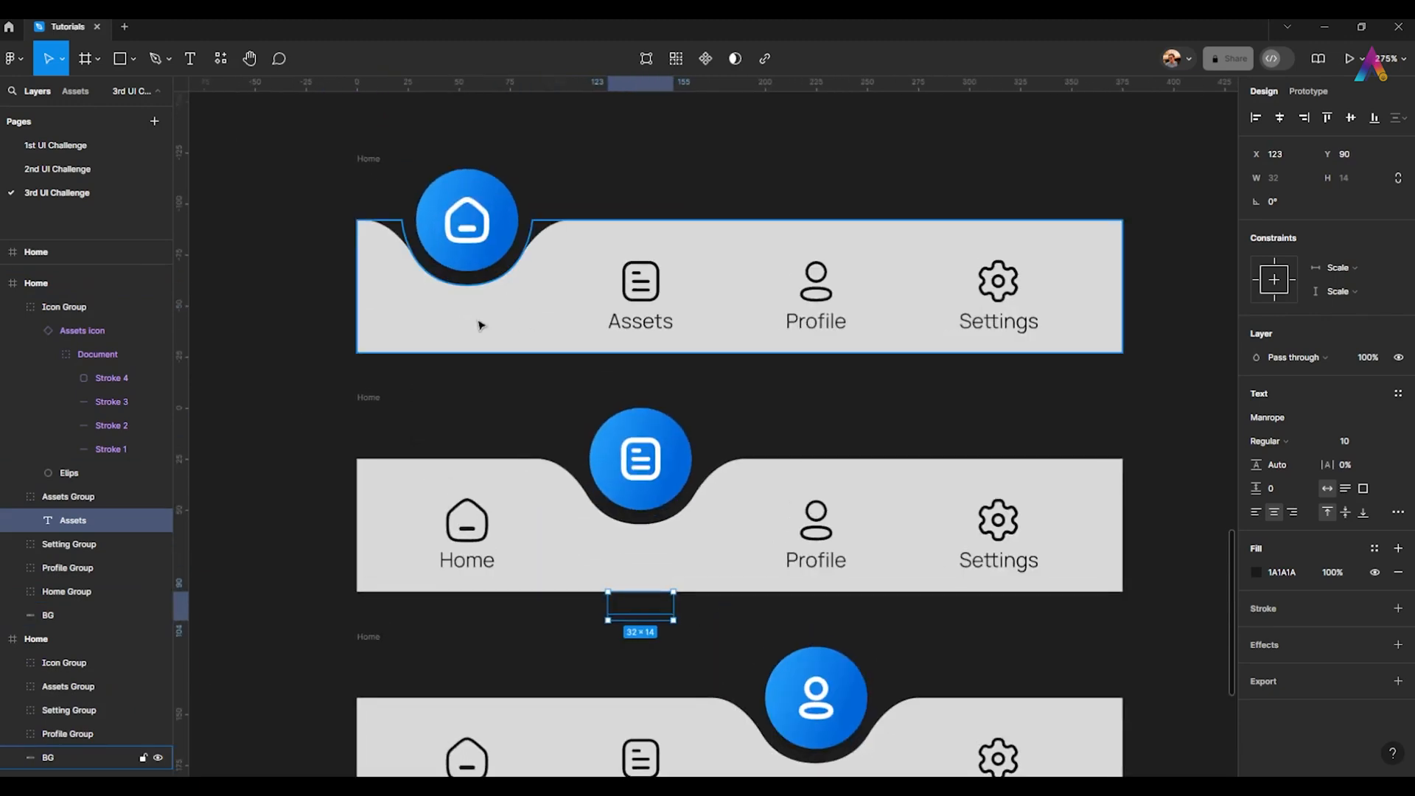
- Copy the second bar's Home Group into the first bar's frame at the same position
{"action": "left_click", "coordinate": [465, 523]}
{"action": "key", "text": "ctrl+c"}
{"action": "left_click", "coordinate": [395, 230]}
{"action": "key", "text": "ctrl+v"}
{"action": "scroll", "coordinate": [465, 305], "scroll_direction": "up", "scroll_amount": 2}
{"action": "scroll", "coordinate": [466, 322], "scroll_direction": "up", "scroll_amount": 1}
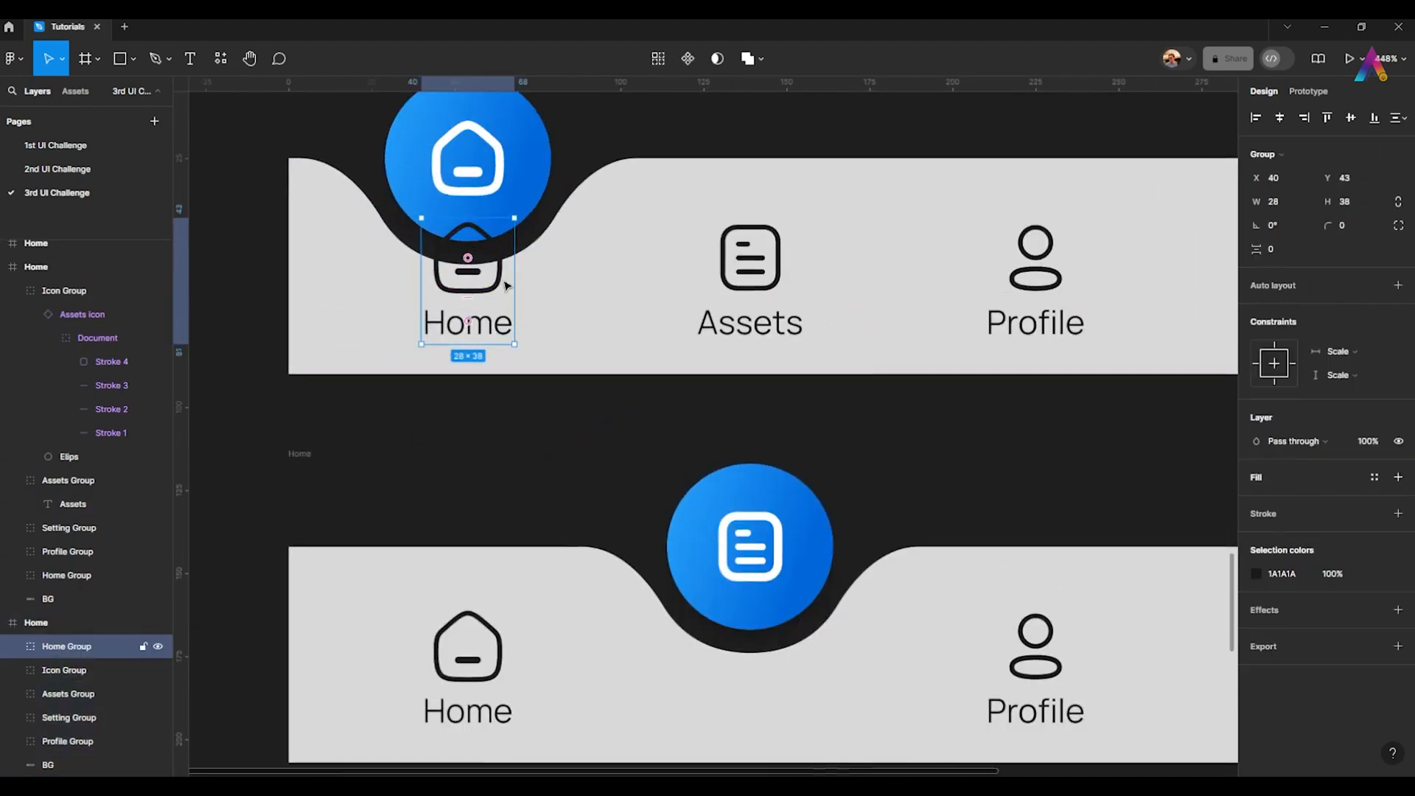
- Delete the icon from the first bar's copied Home Group and move its Home label down below the bar
{"action": "double_click", "coordinate": [495, 282]}
{"action": "key", "text": "Delete"}
{"action": "double_click", "coordinate": [479, 327]}
{"action": "key", "text": "shift+Down"}
{"action": "key", "text": "shift+Down"}
- Turn on Clip content for all four navigation bar frames
{"action": "scroll", "coordinate": [451, 327], "scroll_direction": "down", "scroll_amount": 3}
{"action": "left_click", "coordinate": [368, 258]}
{"action": "left_click", "coordinate": [411, 273]}
{"action": "scroll", "coordinate": [383, 284], "scroll_direction": "down", "scroll_amount": 3}
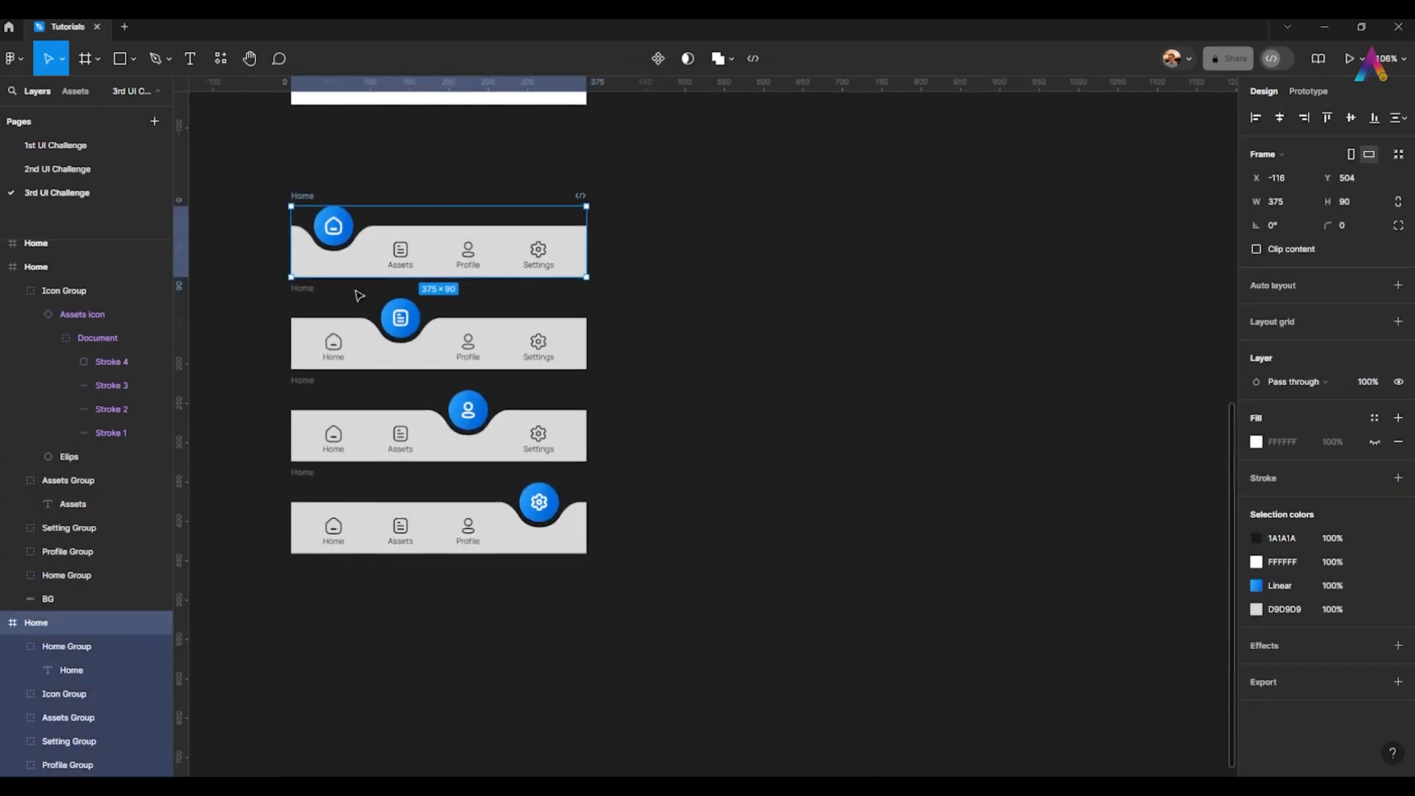
{"action": "scroll", "coordinate": [623, 351], "scroll_direction": "up", "scroll_amount": 1}
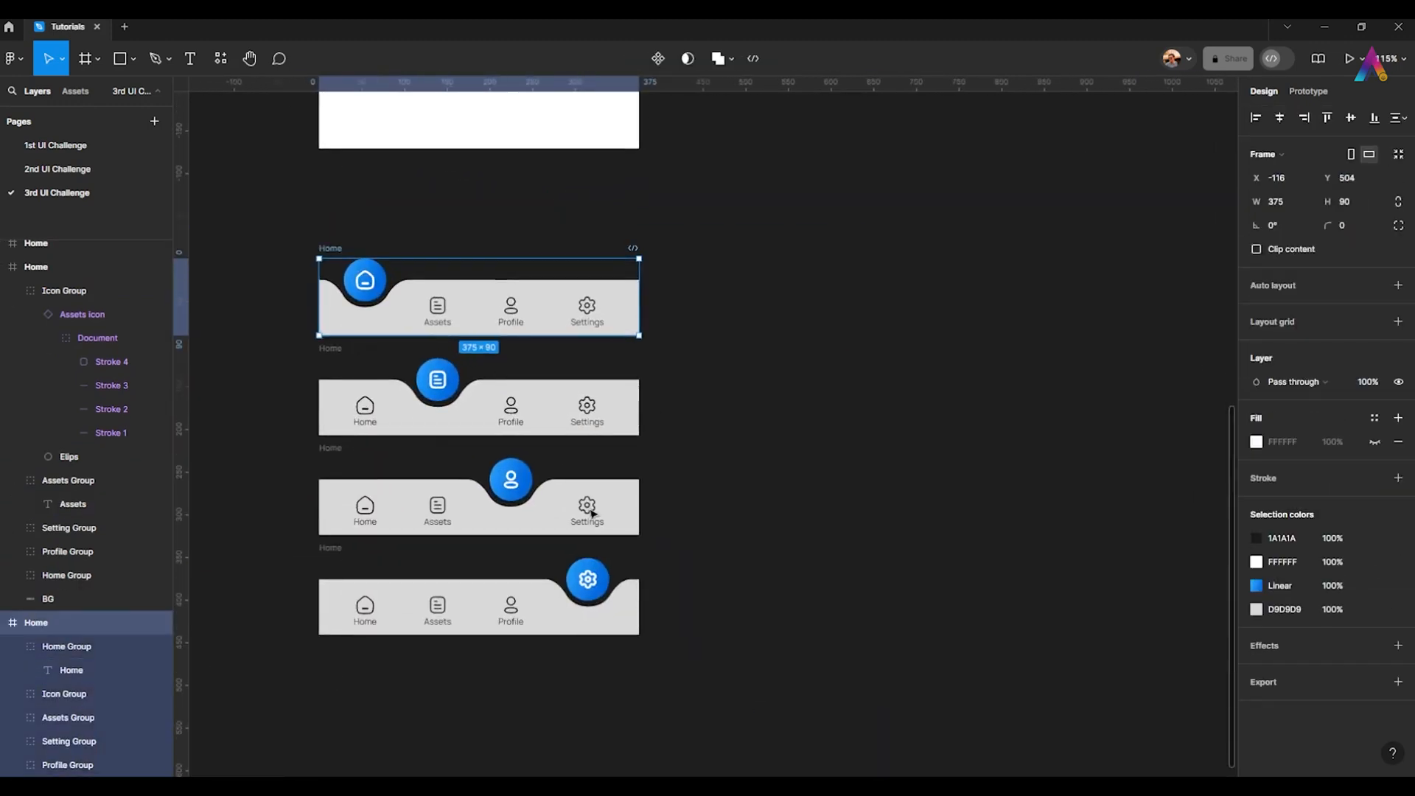
{"action": "left_click", "coordinate": [336, 359], "text": "shift"}
{"action": "left_click", "coordinate": [333, 459], "text": "shift"}
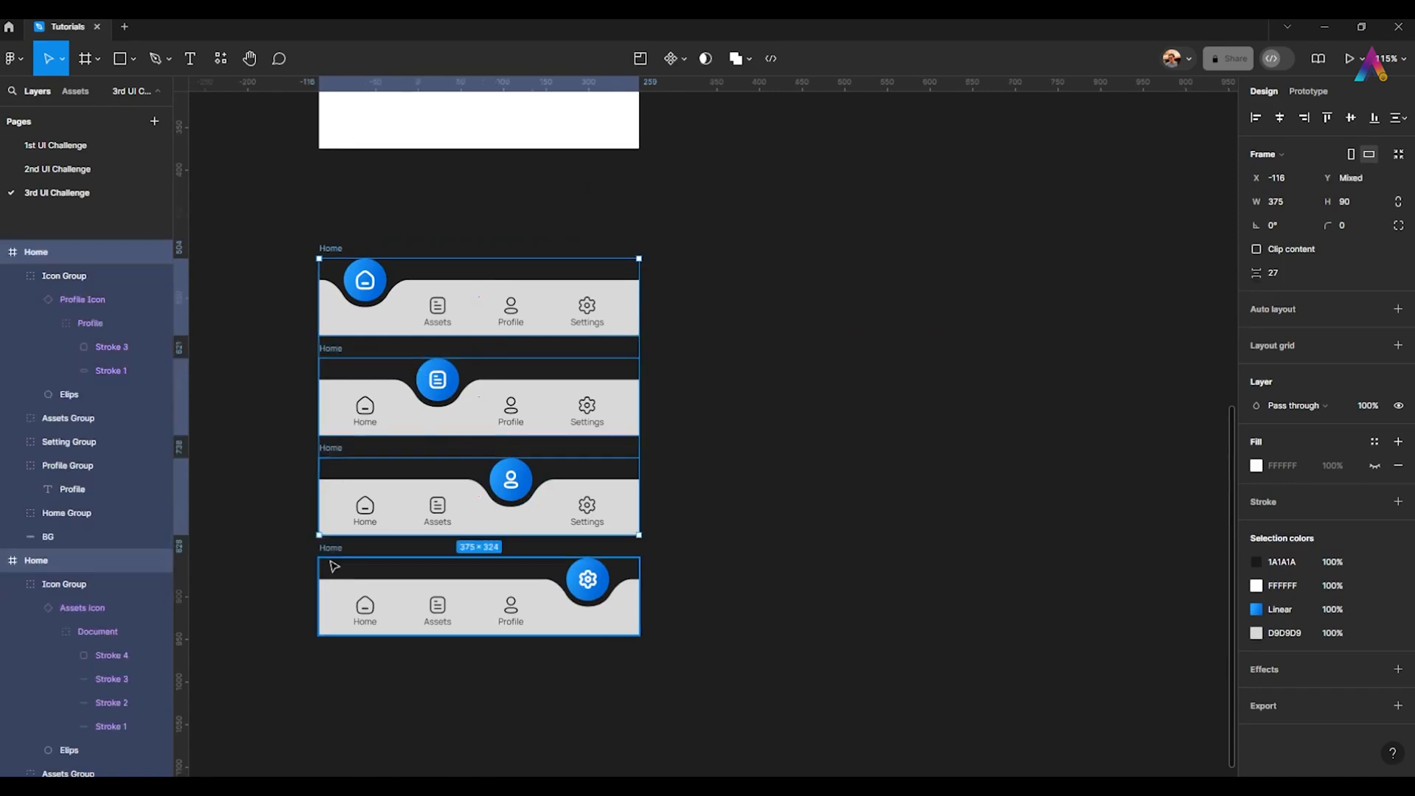
{"action": "left_click", "coordinate": [334, 563], "text": "shift"}
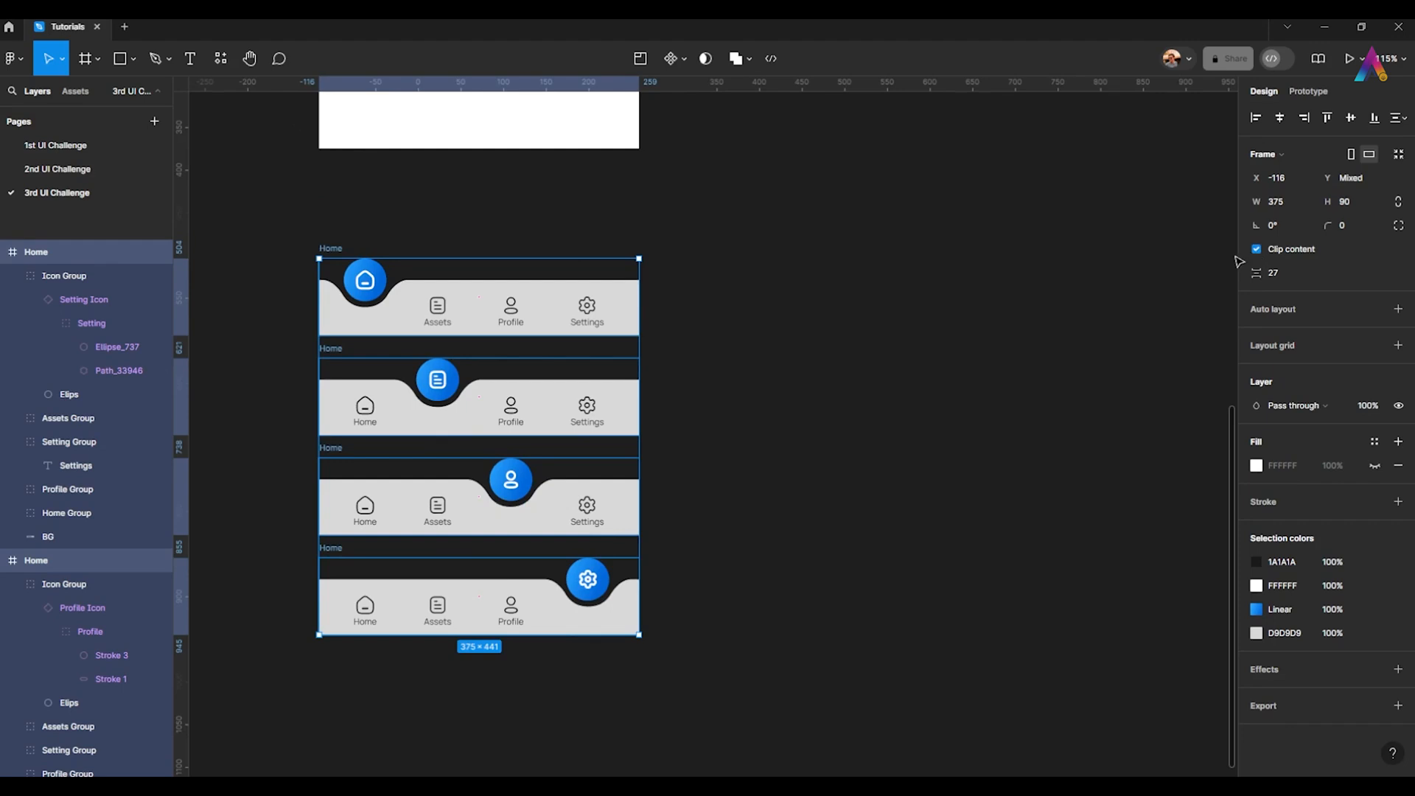
{"action": "left_click", "coordinate": [901, 328]}
- Rename the second bar's frame as Assets
{"action": "scroll", "coordinate": [360, 367], "scroll_direction": "up", "scroll_amount": 5}
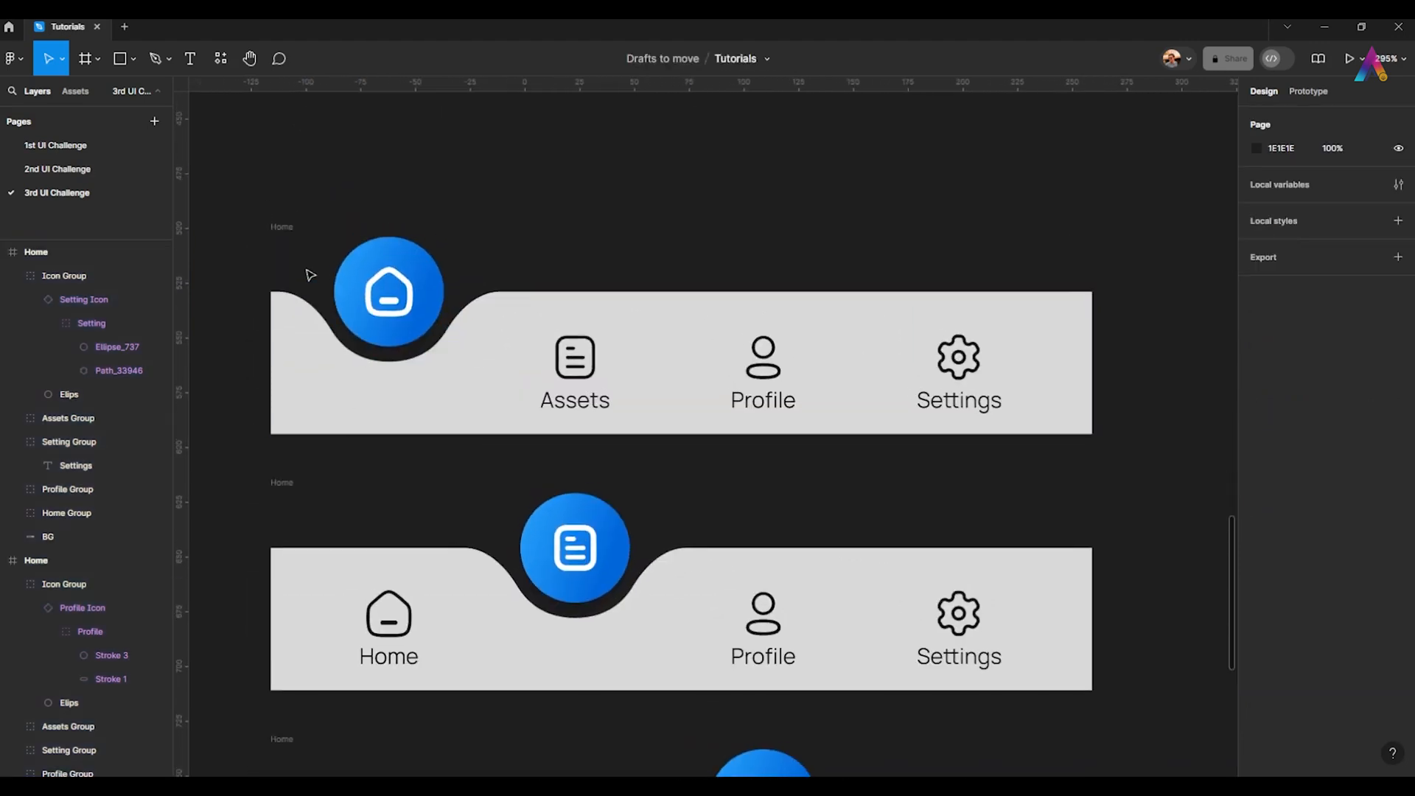
{"action": "left_click", "coordinate": [286, 483]}
{"action": "left_click_drag", "start_coordinate": [312, 520], "coordinate": [329, 388]}
{"action": "double_click", "coordinate": [303, 353]}
{"action": "type", "text": "Assets"}
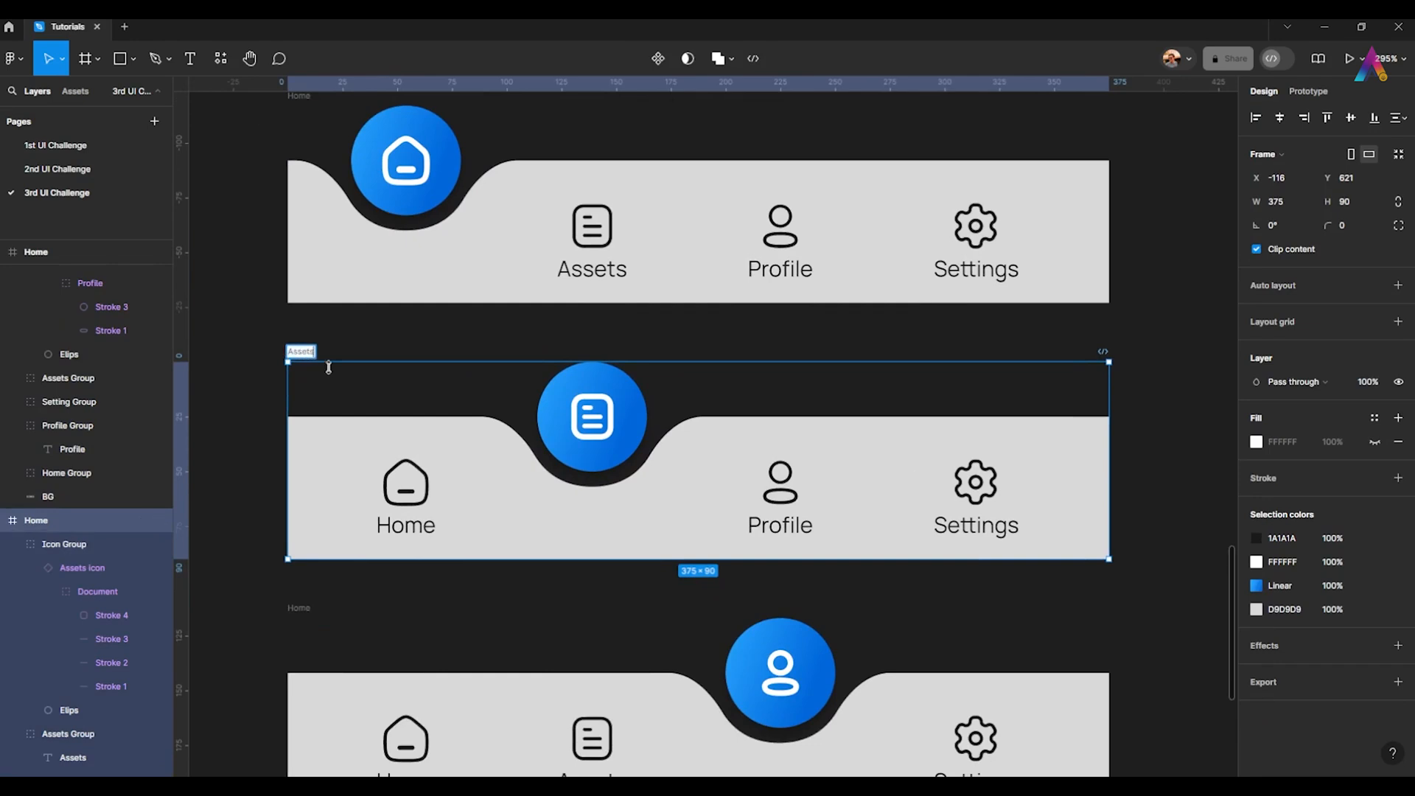
{"action": "key", "text": "Return"}
- Rename the third bar's frame as Profile and the fourth bar's frame as Settings
{"action": "scroll", "coordinate": [329, 367], "scroll_direction": "down", "scroll_amount": 4}
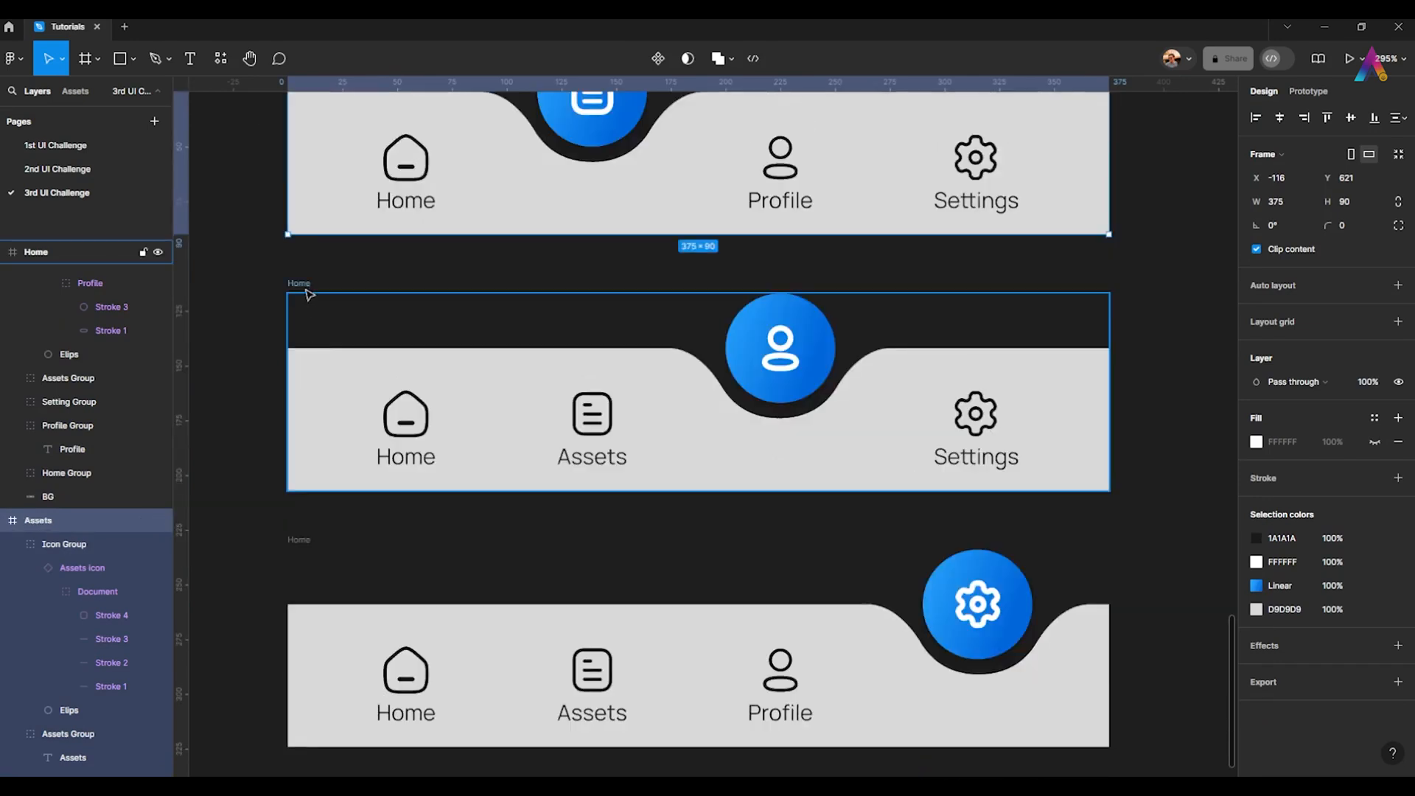
{"action": "double_click", "coordinate": [303, 286]}
{"action": "type", "text": "Profil"}
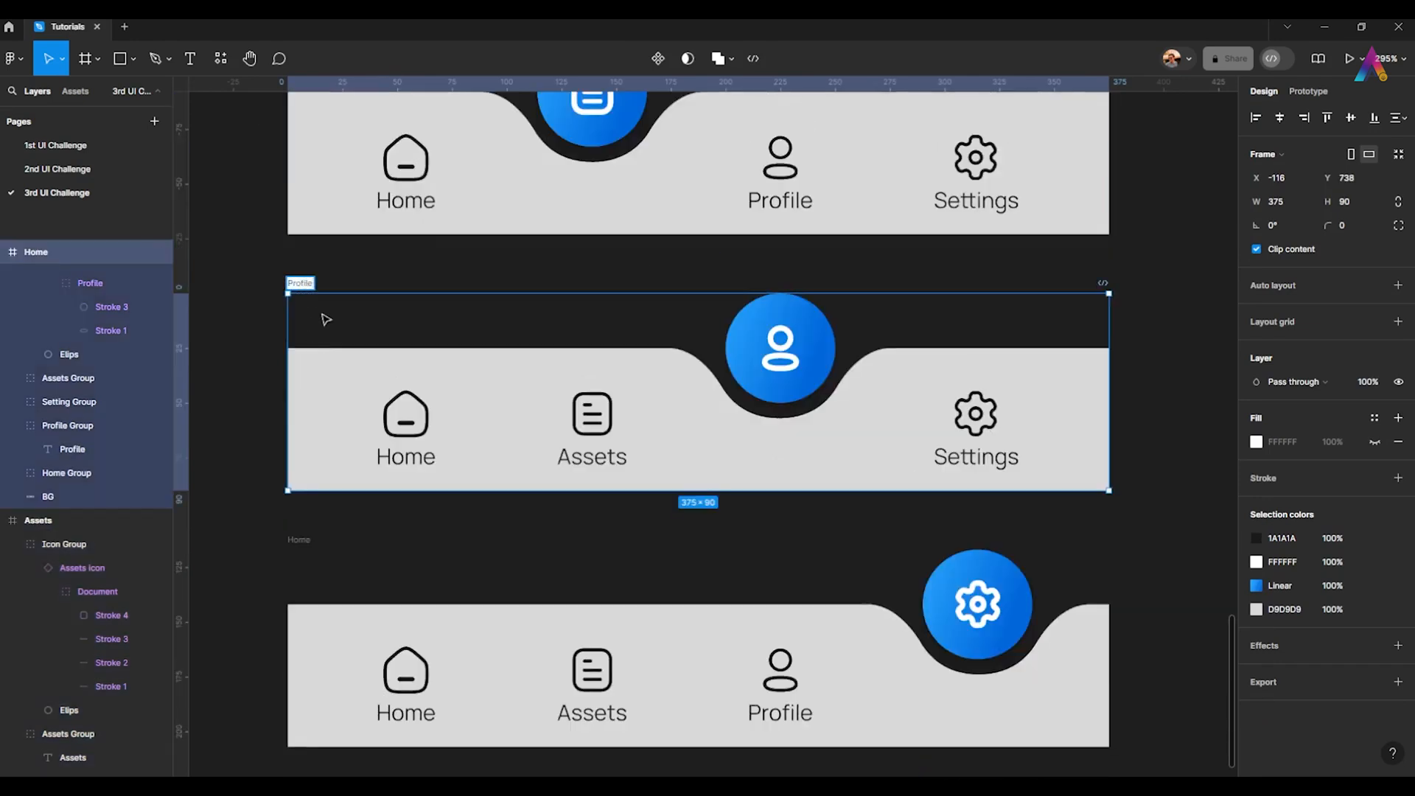
{"action": "double_click", "coordinate": [298, 540]}
{"action": "scroll", "coordinate": [377, 498], "scroll_direction": "down", "scroll_amount": 2}
{"action": "type", "text": "Settings"}
{"action": "key", "text": "Return"}
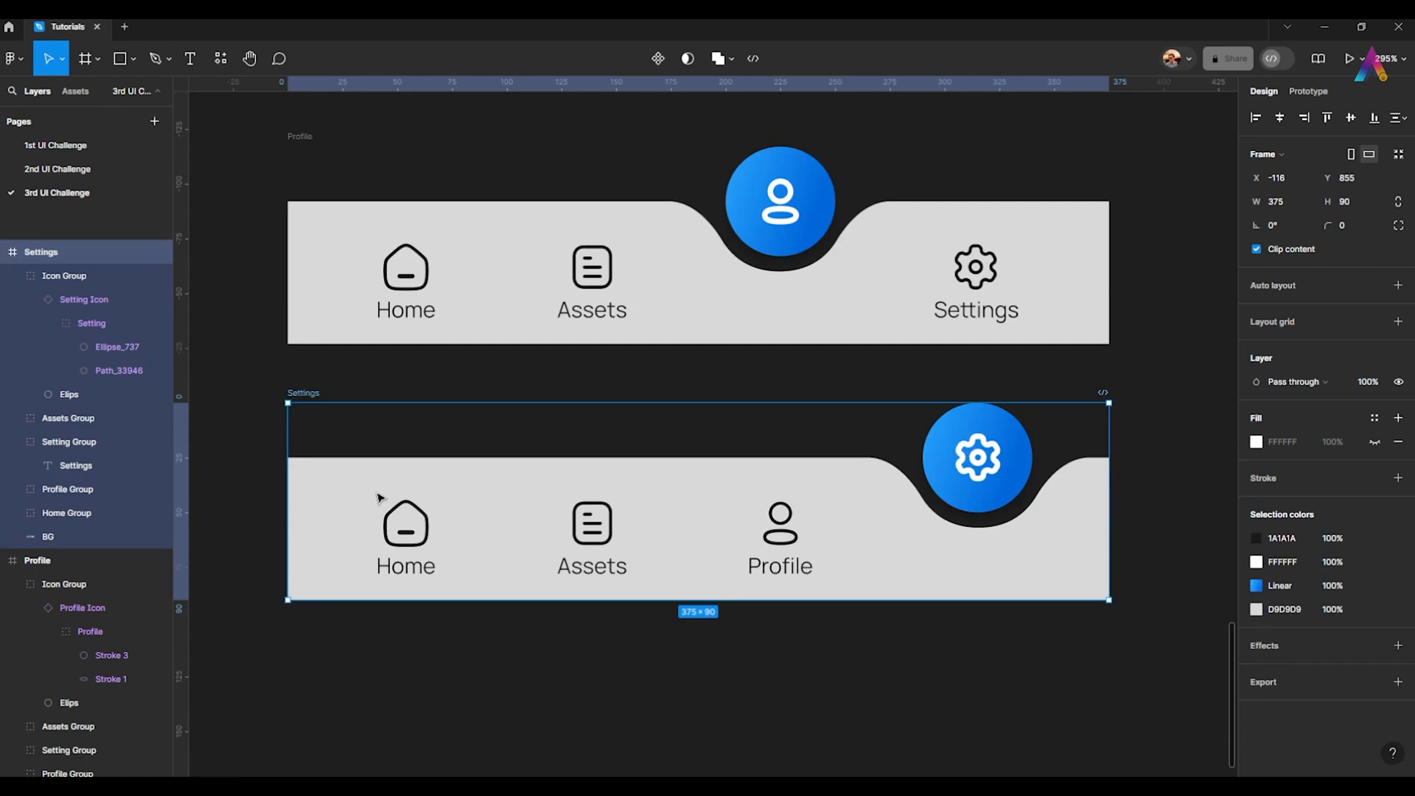
{"action": "scroll", "coordinate": [379, 498], "scroll_direction": "down", "scroll_amount": 4}
{"action": "left_click", "coordinate": [800, 163]}
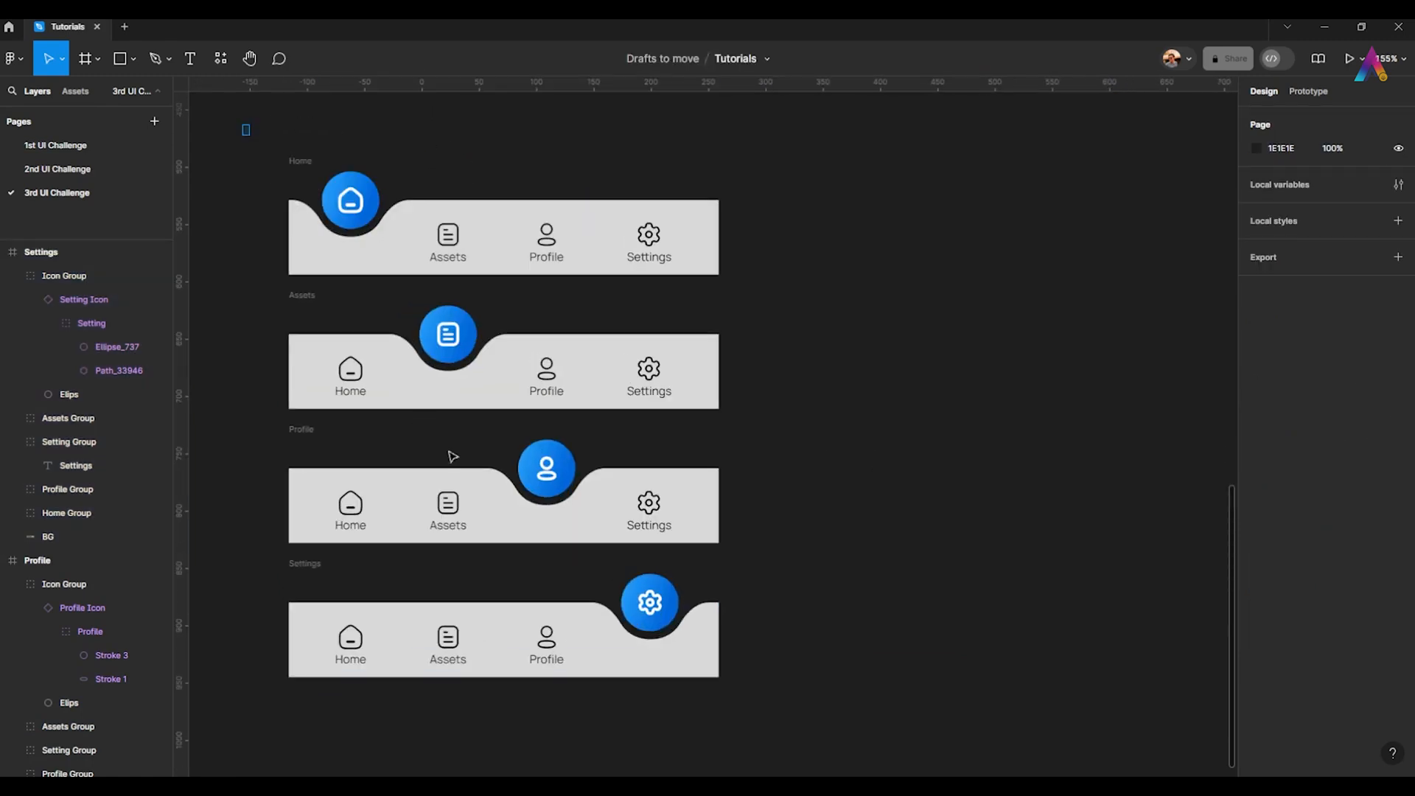
- Turn the four bar frames into multiple components and combine them as variants of one component
{"action": "left_click_drag", "start_coordinate": [237, 130], "coordinate": [763, 692]}
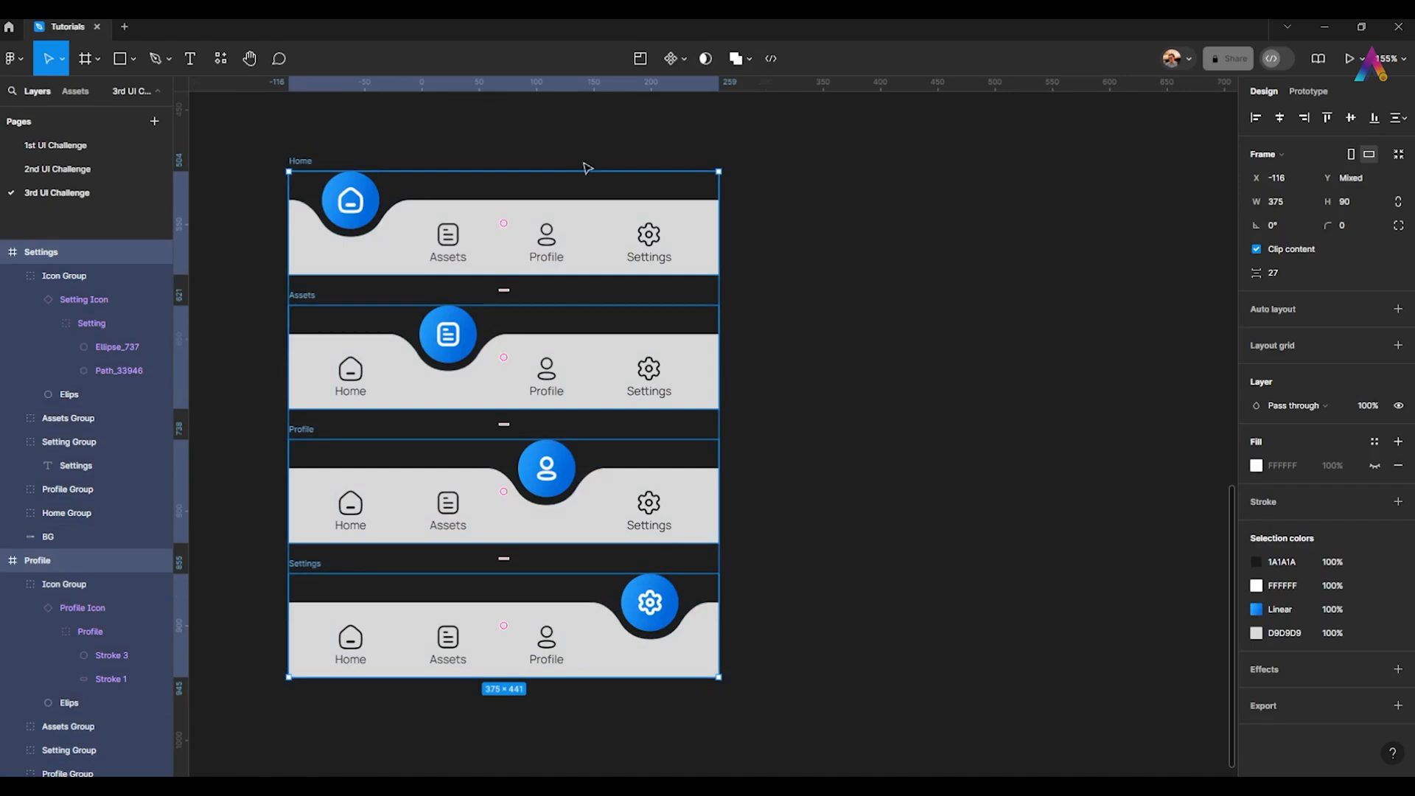
{"action": "left_click", "coordinate": [684, 61]}
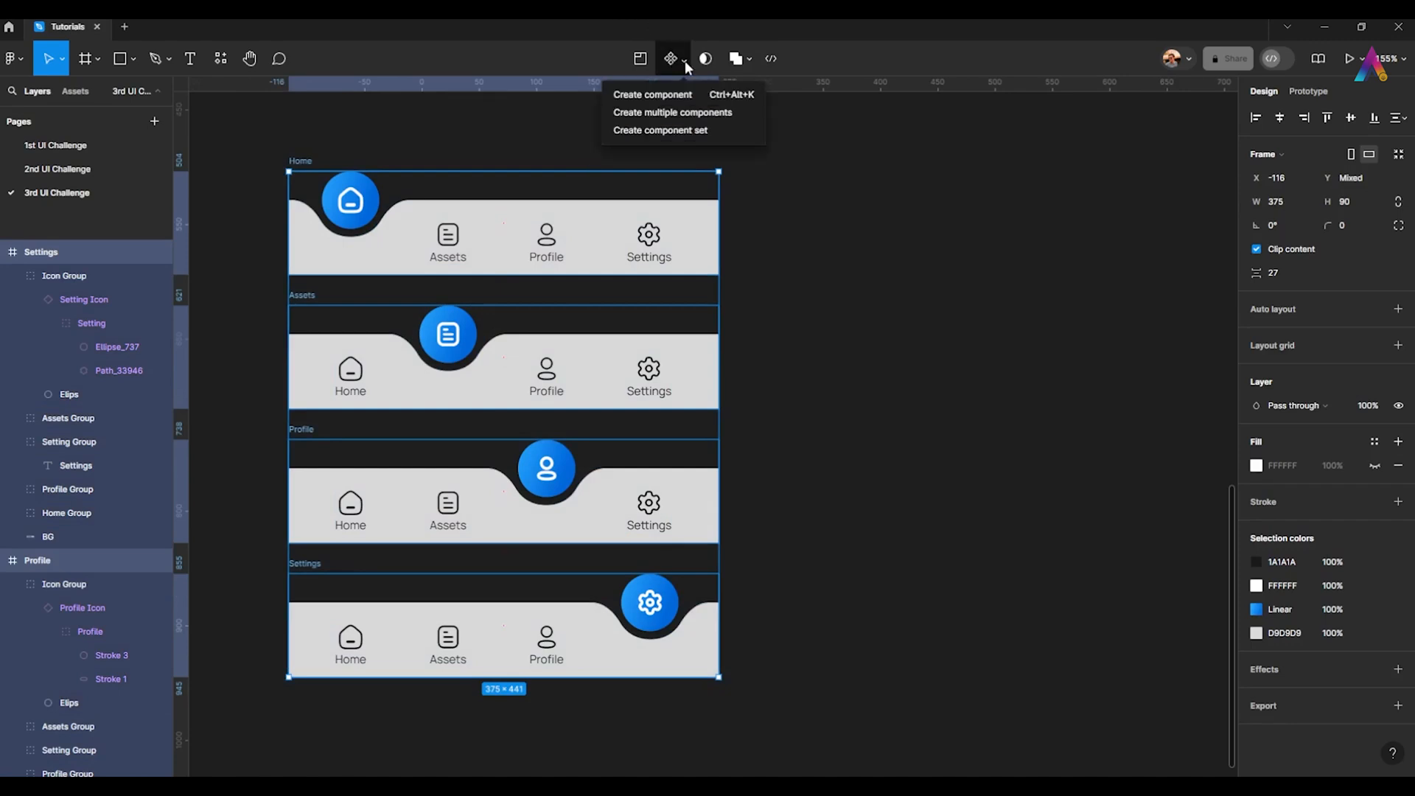
{"action": "left_click", "coordinate": [725, 118]}
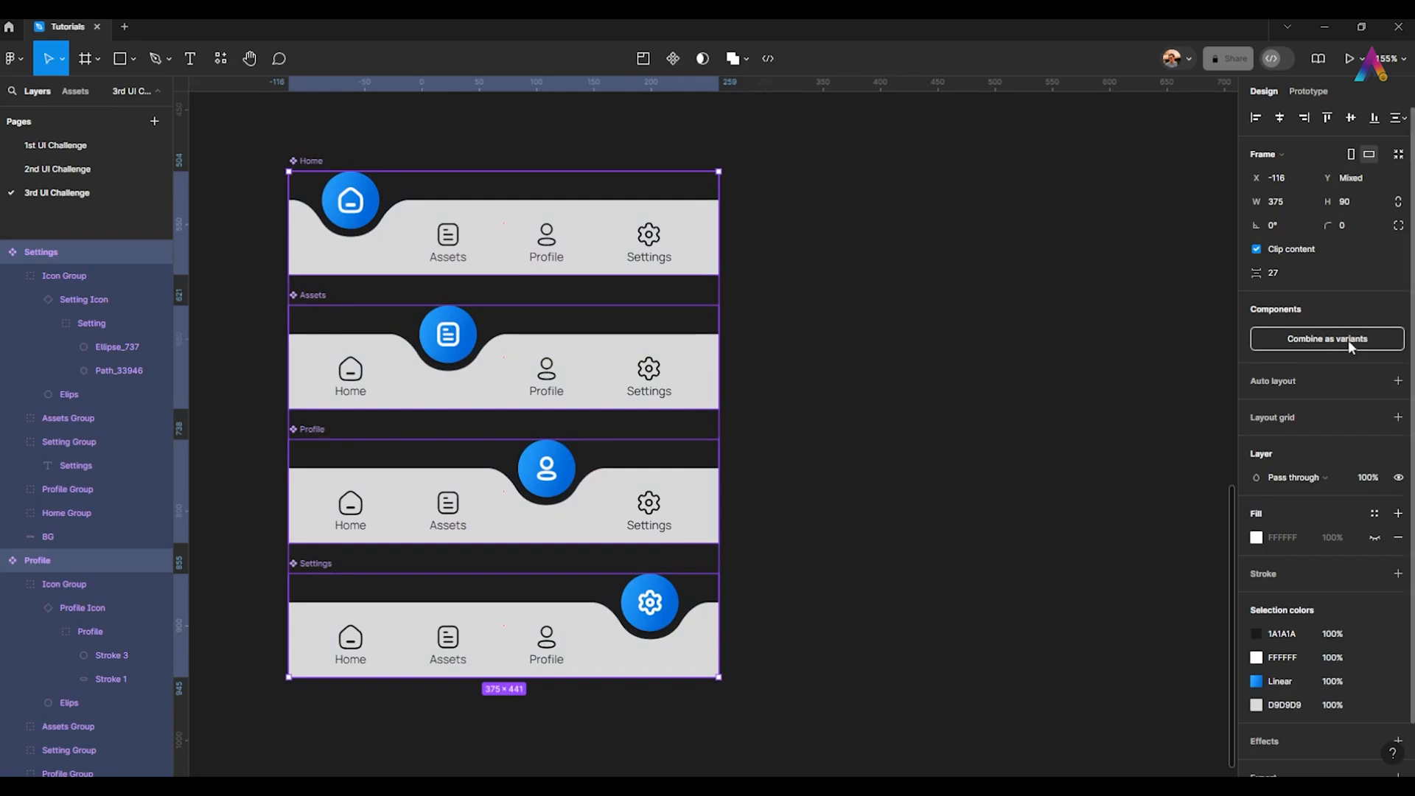
{"action": "left_click", "coordinate": [1328, 338]}
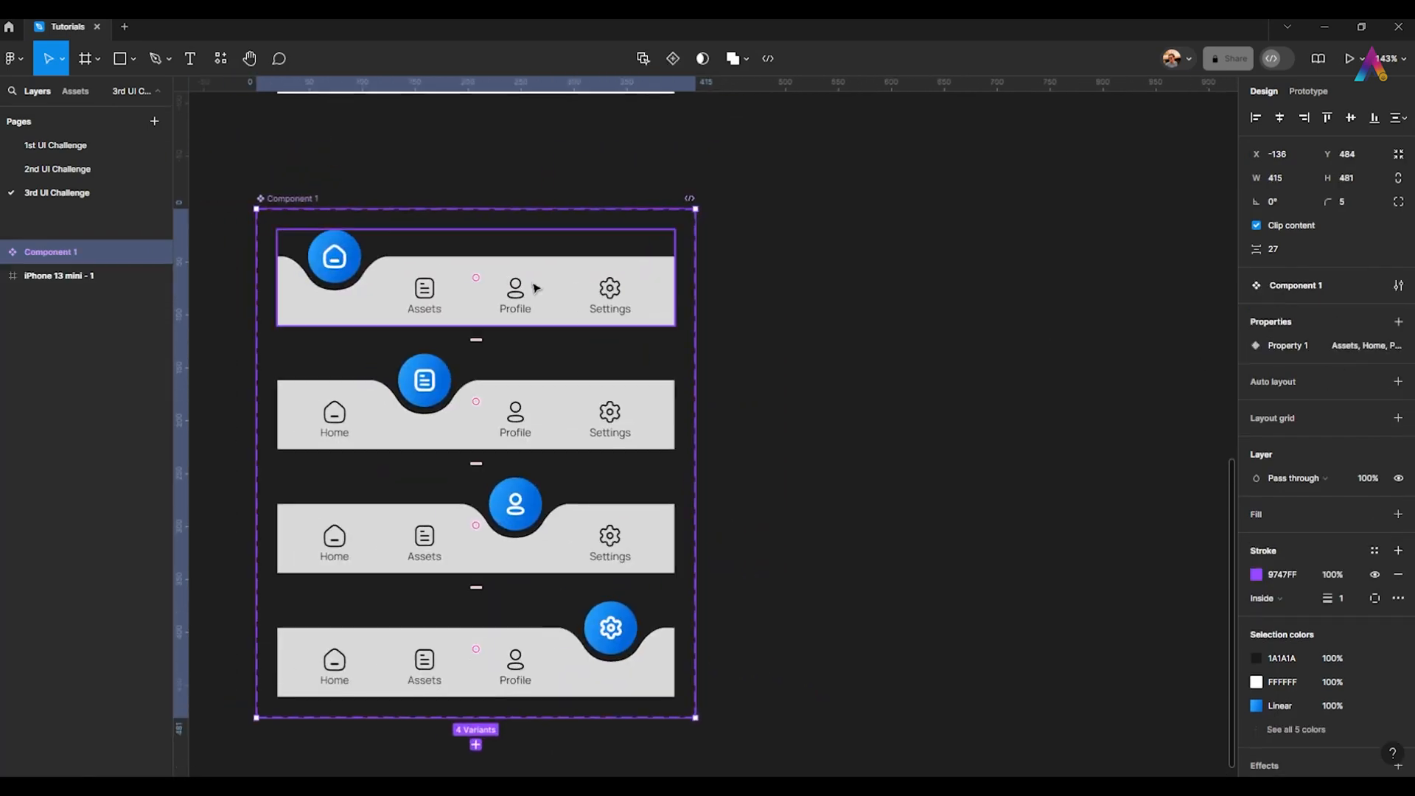
- Add a prototype connection from the Home variant's Assets Group to the Assets variant
{"action": "left_click", "coordinate": [423, 264]}
{"action": "left_click_drag", "start_coordinate": [424, 264], "coordinate": [567, 221]}
{"action": "scroll", "coordinate": [571, 255], "scroll_direction": "up", "scroll_amount": 1}
{"action": "left_click_drag", "start_coordinate": [587, 268], "coordinate": [527, 277]}
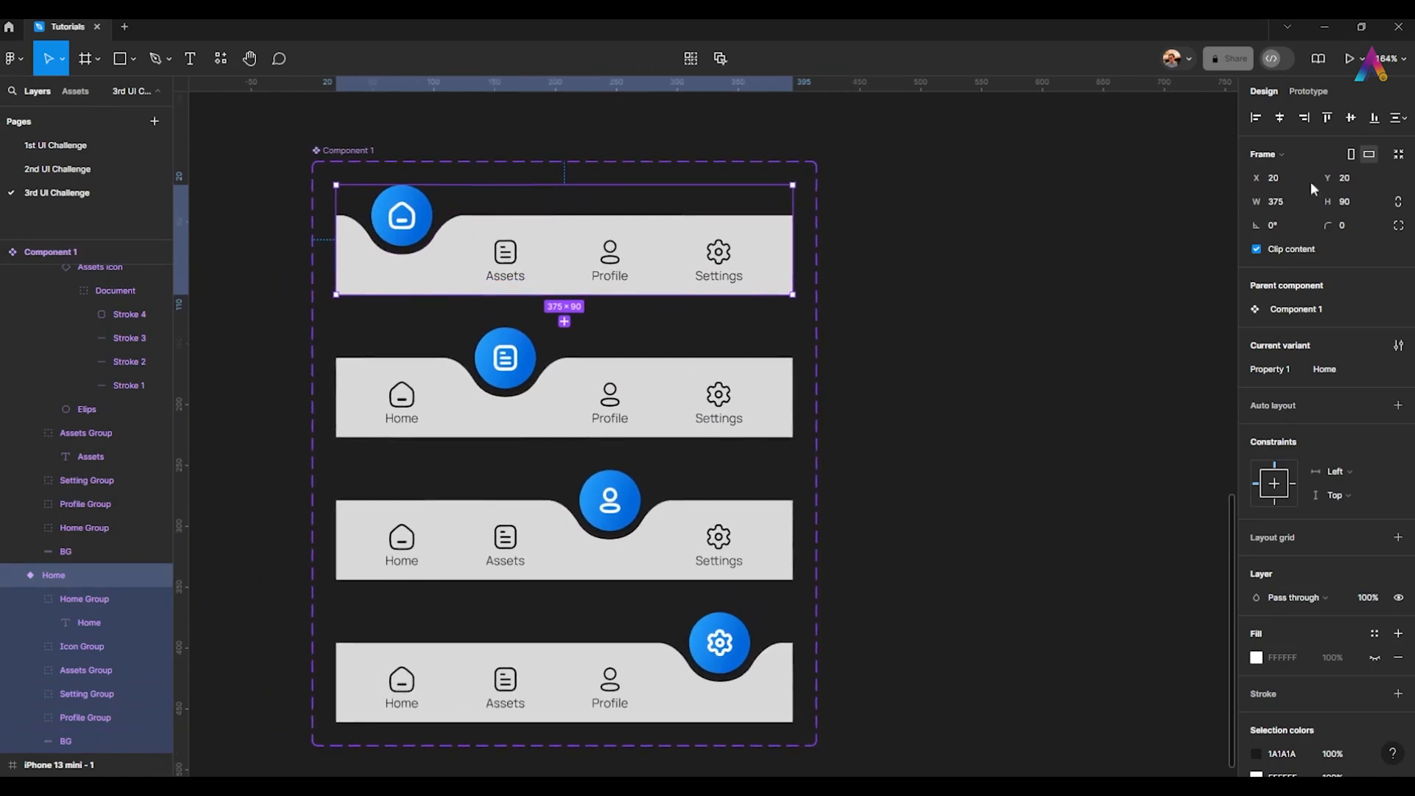
{"action": "left_click", "coordinate": [1309, 91]}
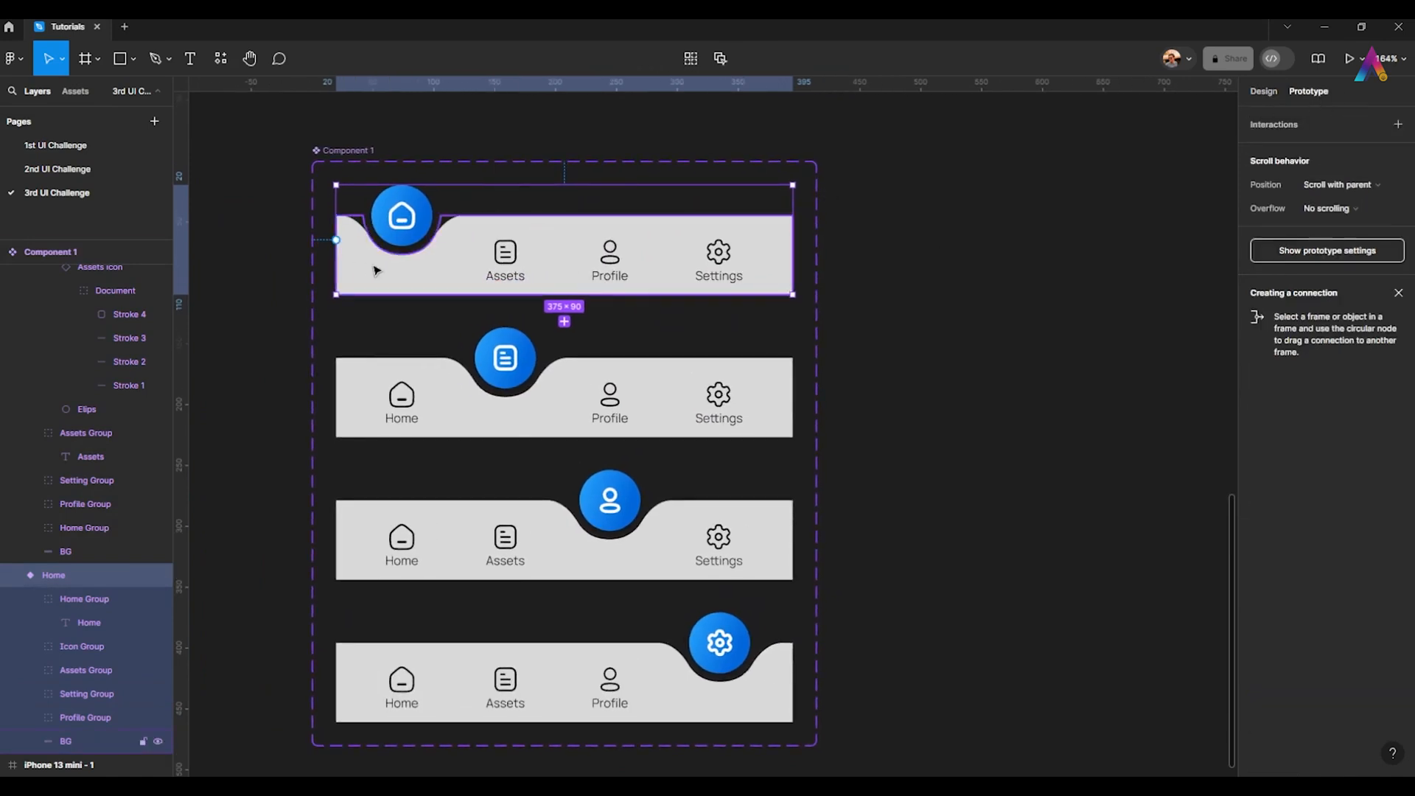
{"action": "scroll", "coordinate": [376, 266], "scroll_direction": "up", "scroll_amount": 2}
{"action": "left_click", "coordinate": [558, 252]}
{"action": "scroll", "coordinate": [553, 239], "scroll_direction": "down", "scroll_amount": 2}
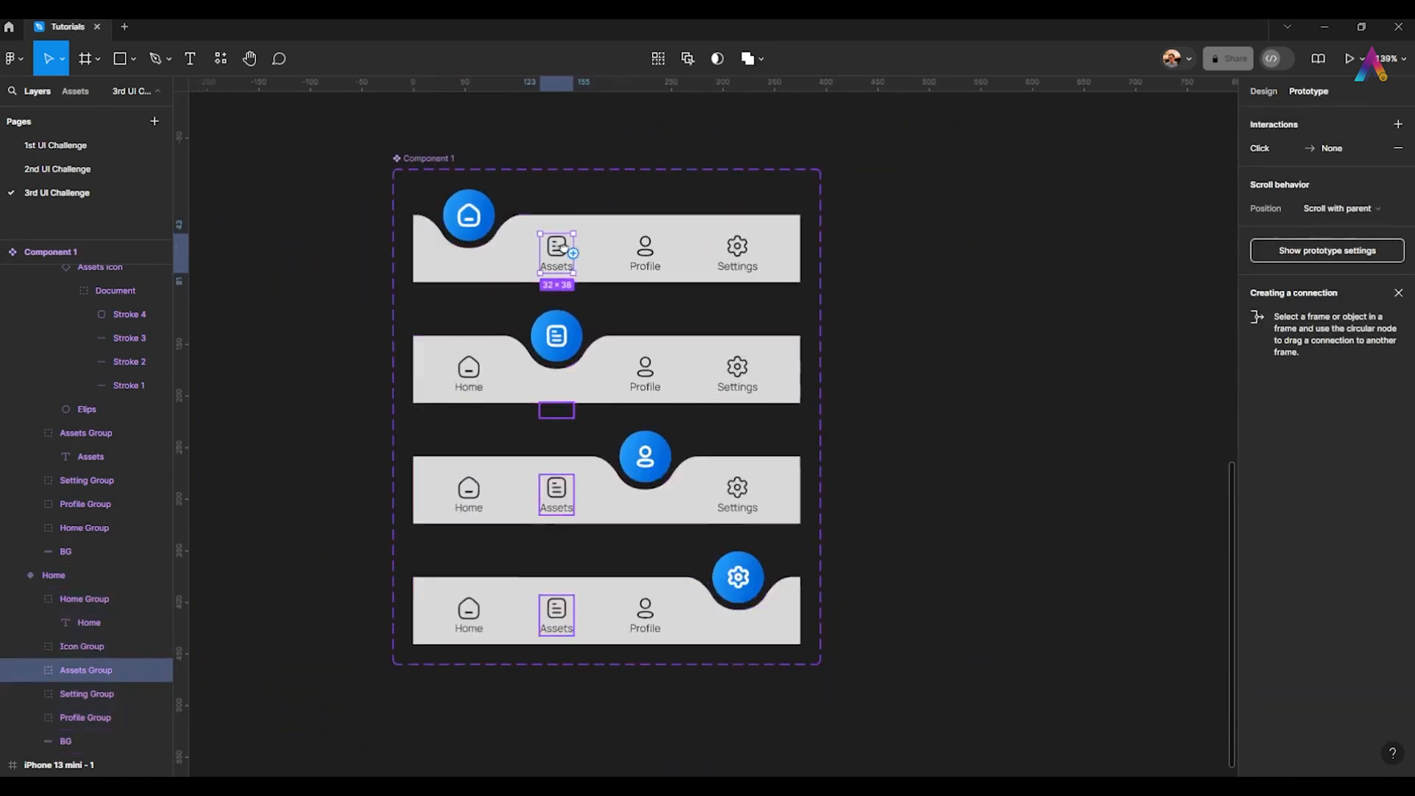
{"action": "scroll", "coordinate": [526, 248], "scroll_direction": "up", "scroll_amount": 2}
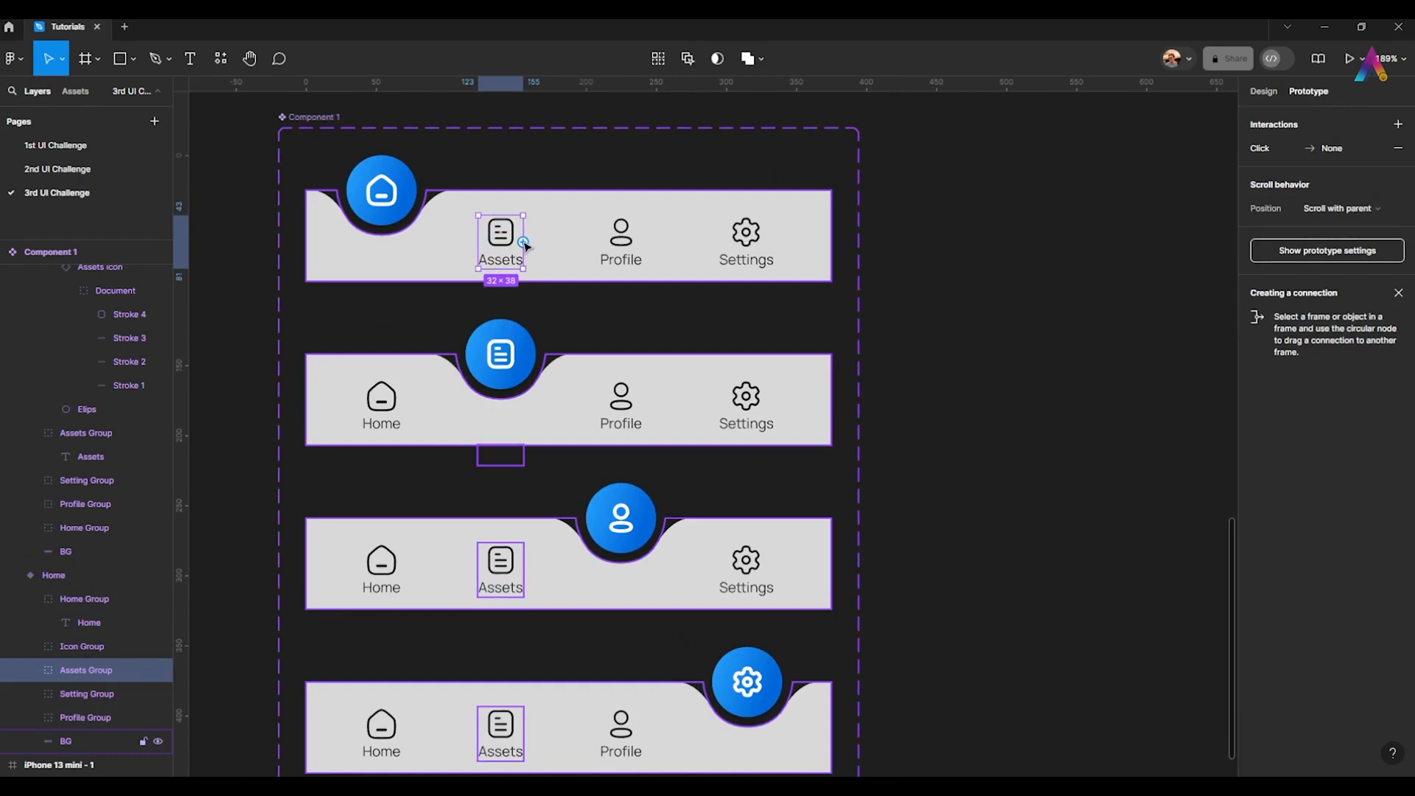
{"action": "left_click_drag", "start_coordinate": [525, 243], "coordinate": [611, 387]}
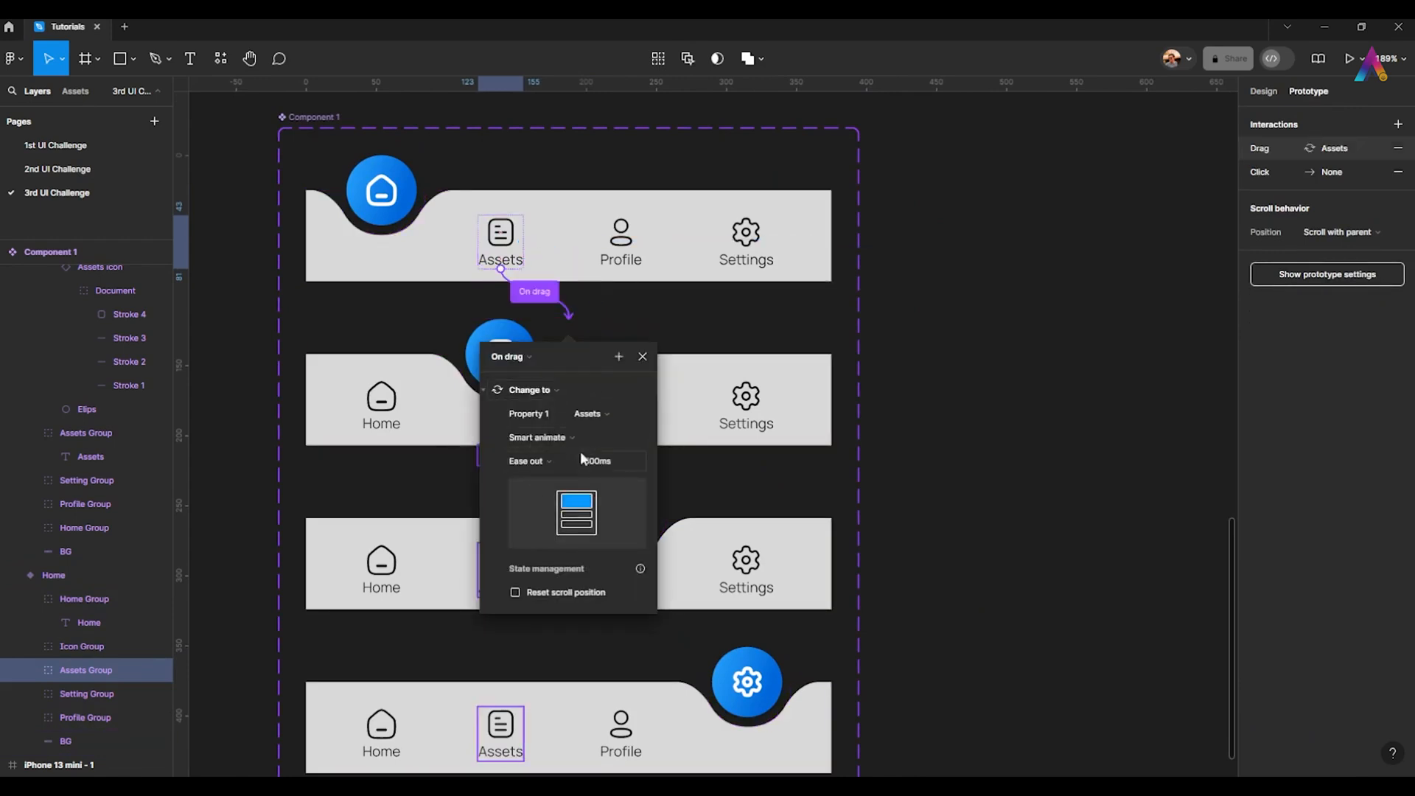
- Remove the Assets Group's empty click interaction and set the trigger of its connection to On click
{"action": "left_click", "coordinate": [519, 360]}
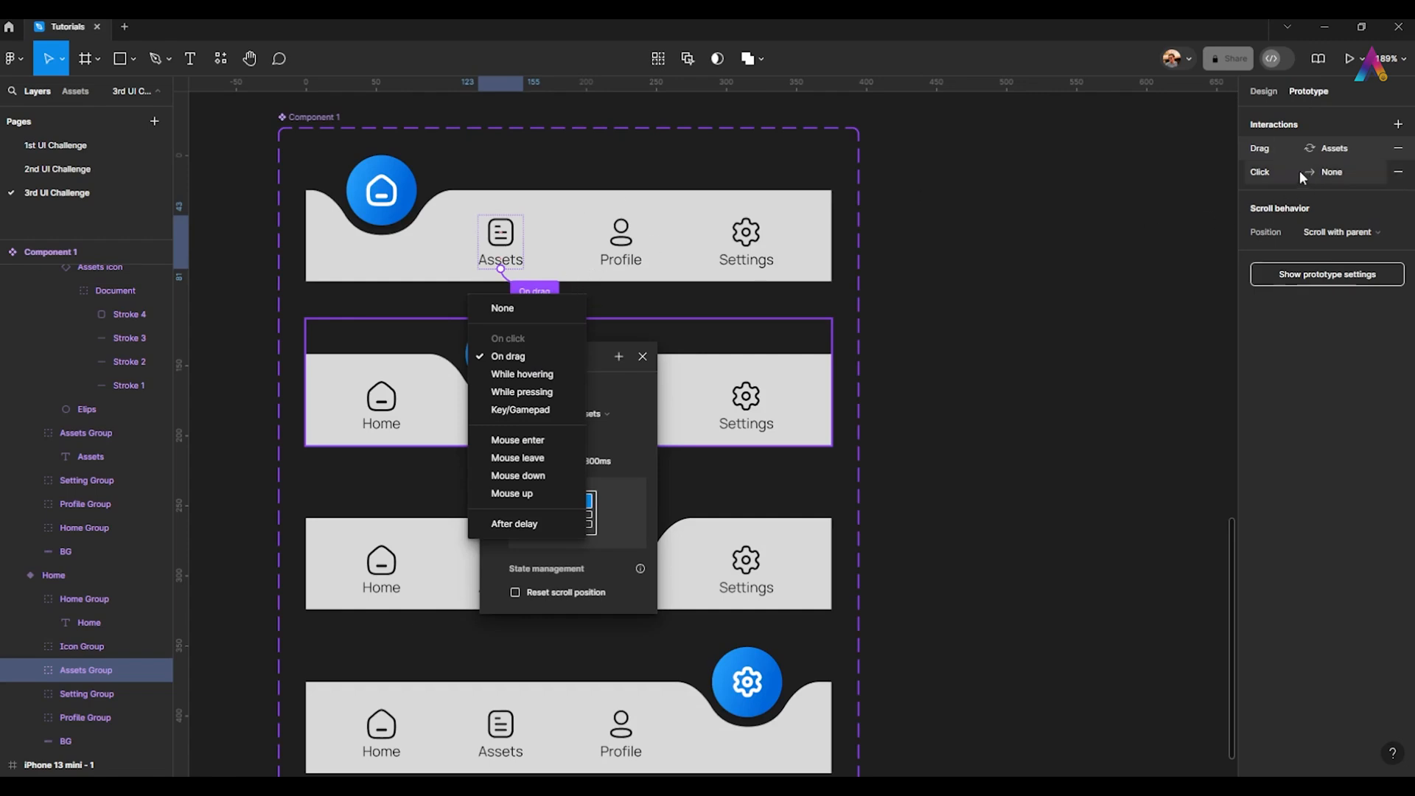
{"action": "left_click", "coordinate": [1400, 174]}
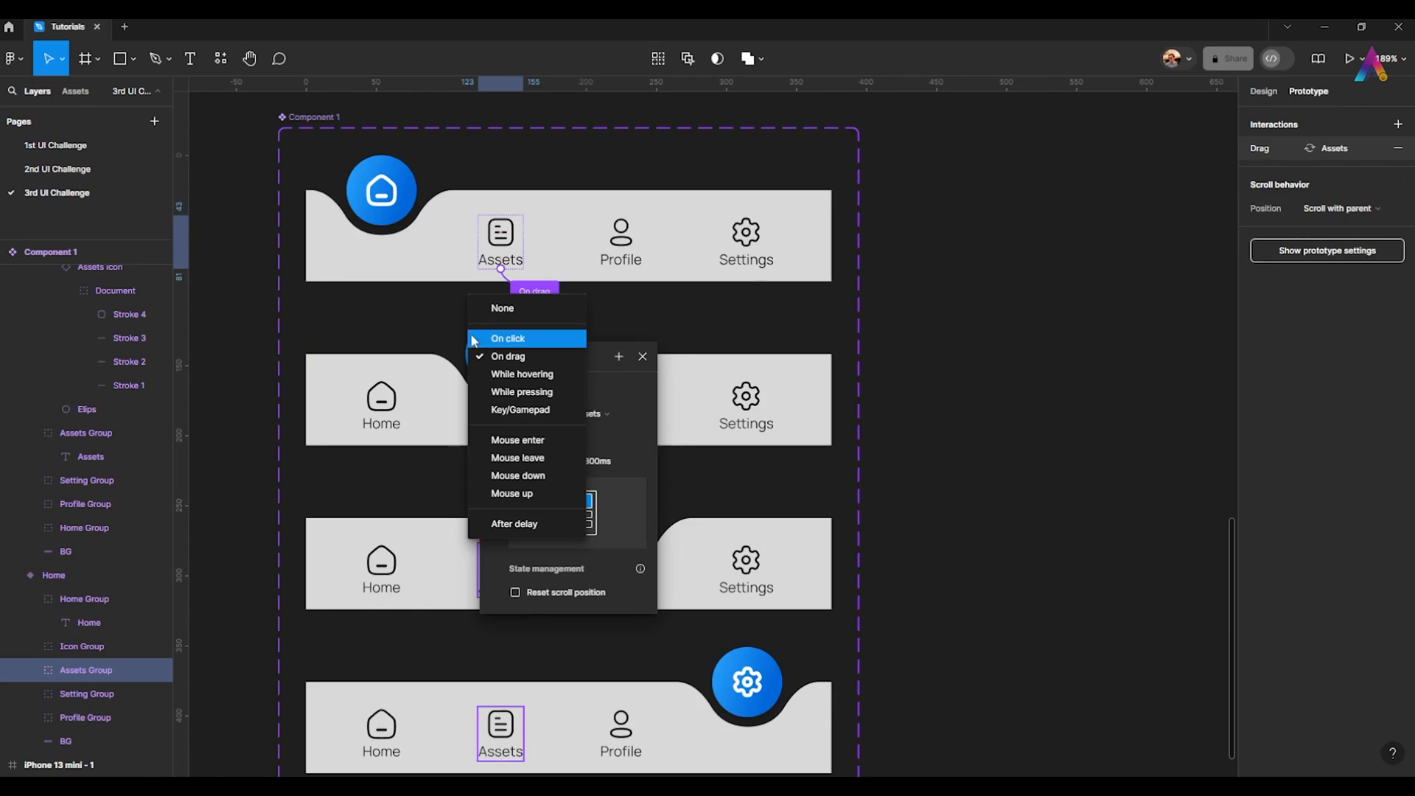
{"action": "left_click", "coordinate": [531, 337]}
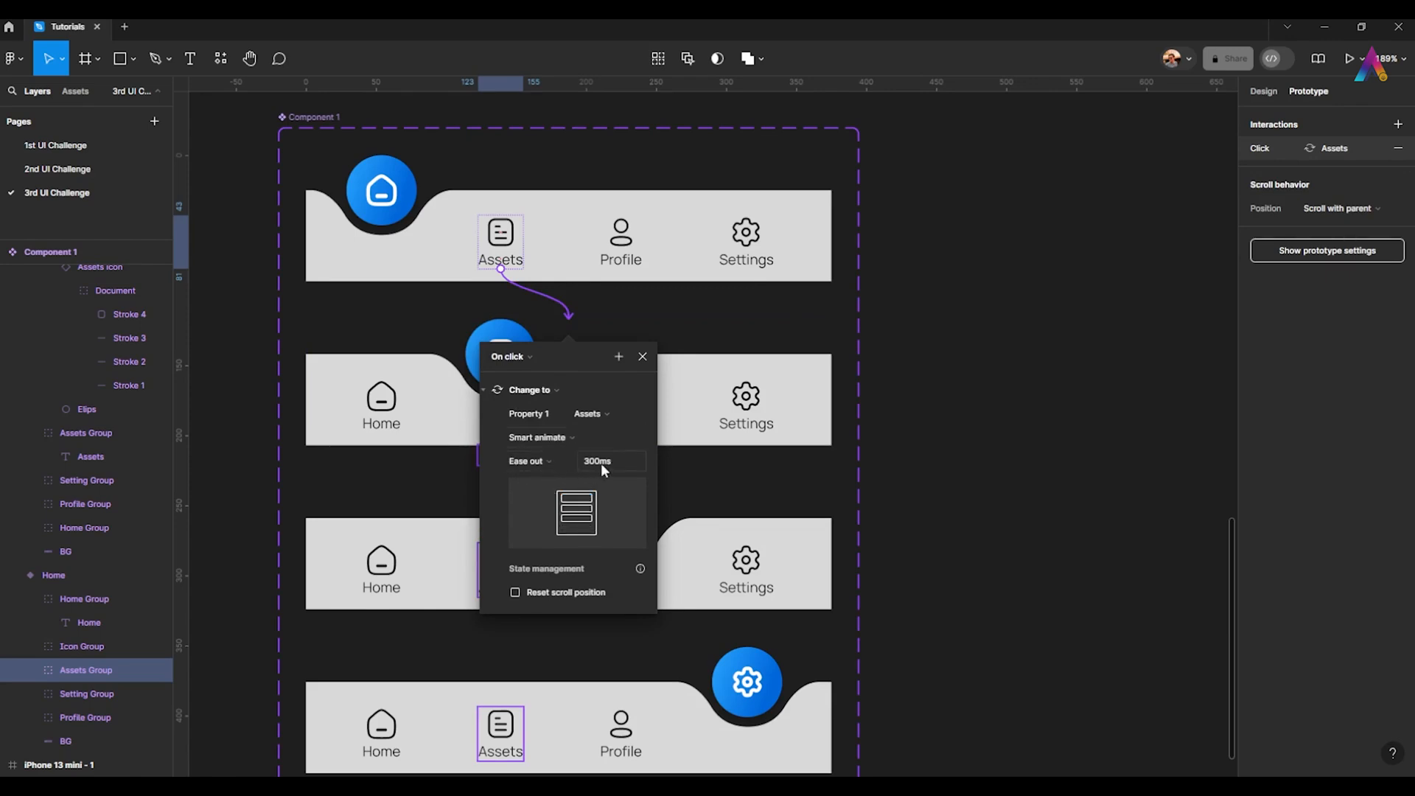
- Connect the Home variant's Profile Group to the Profile variant on click, using Smart animate
{"action": "left_click", "coordinate": [643, 356]}
{"action": "left_click", "coordinate": [632, 249]}
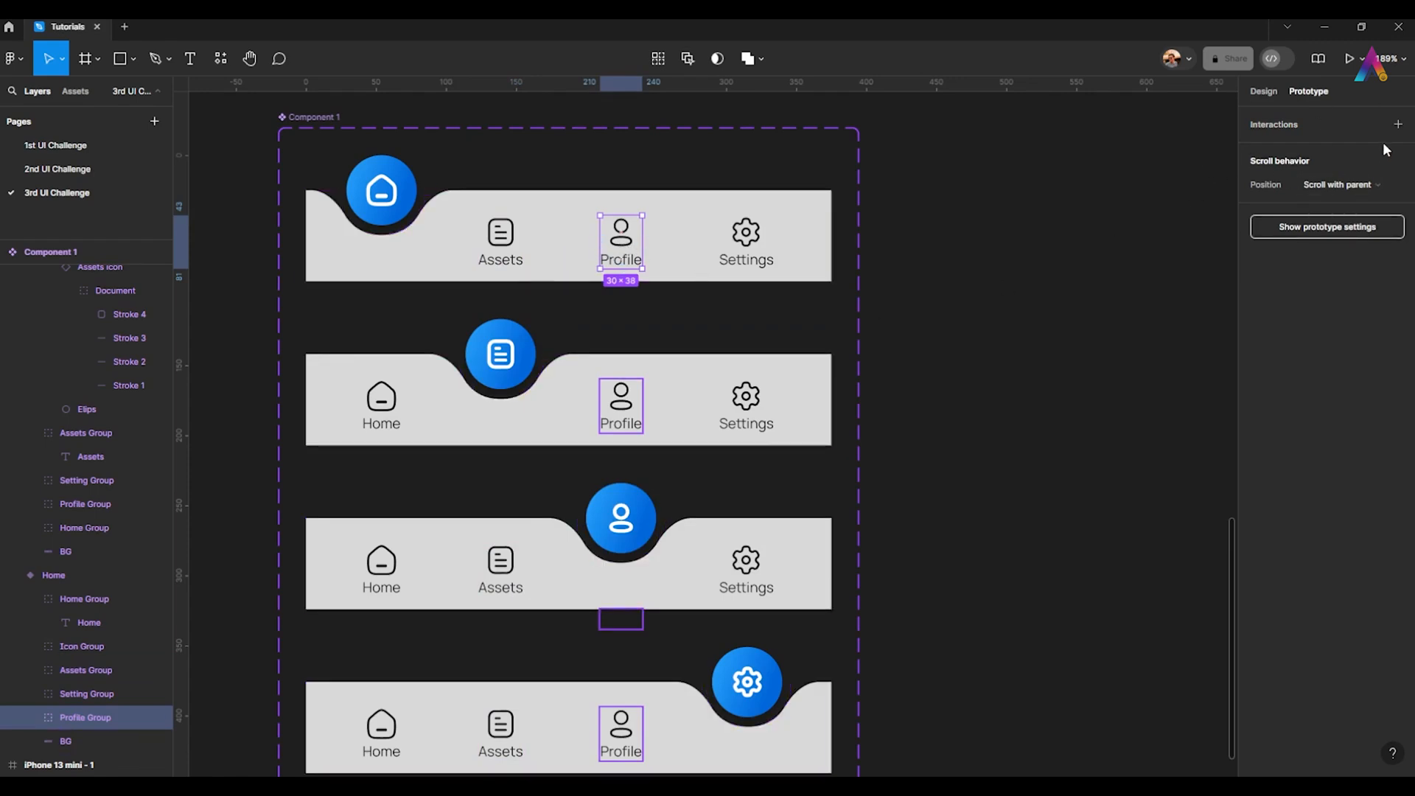
{"action": "mouse_move", "coordinate": [620, 271]}
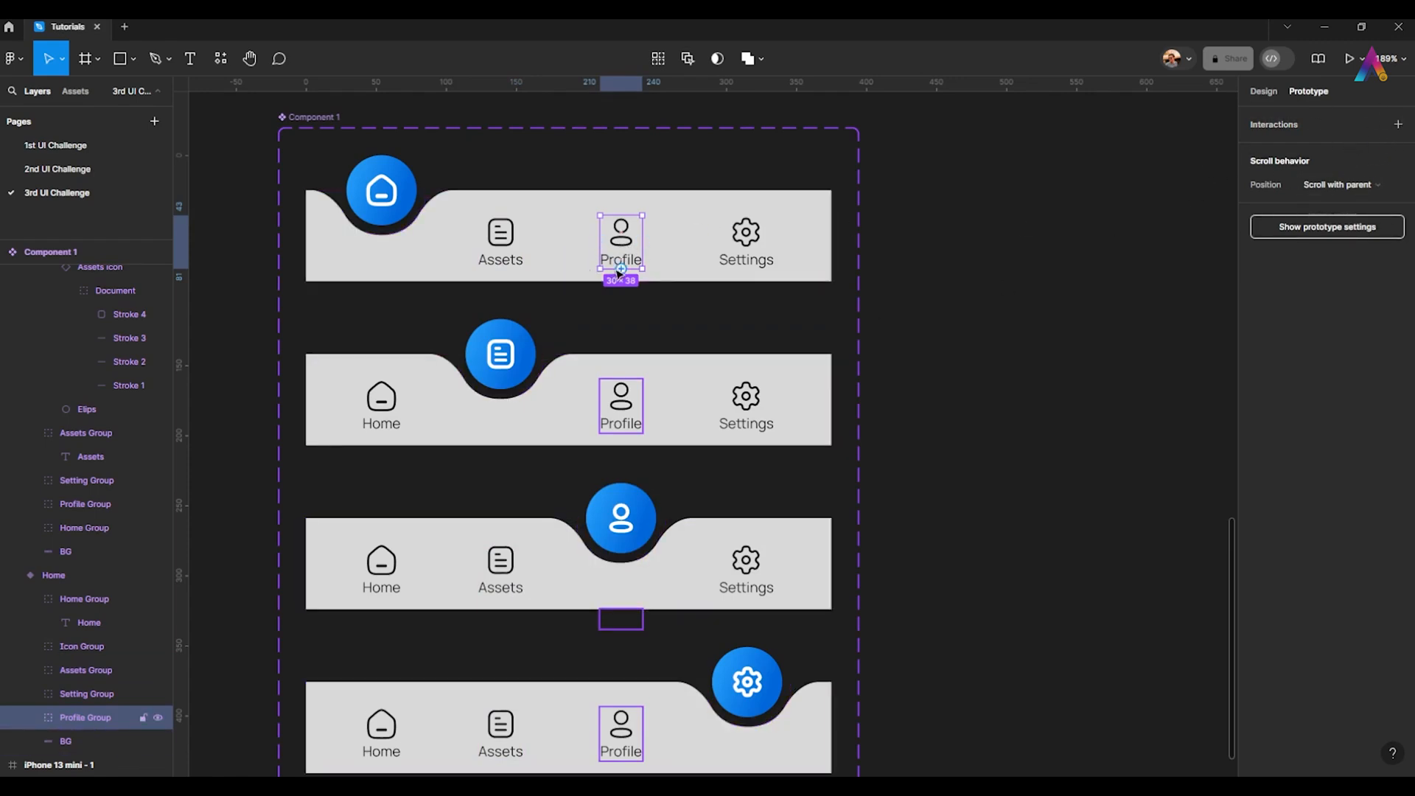
{"action": "left_click_drag", "start_coordinate": [621, 269], "coordinate": [542, 513]}
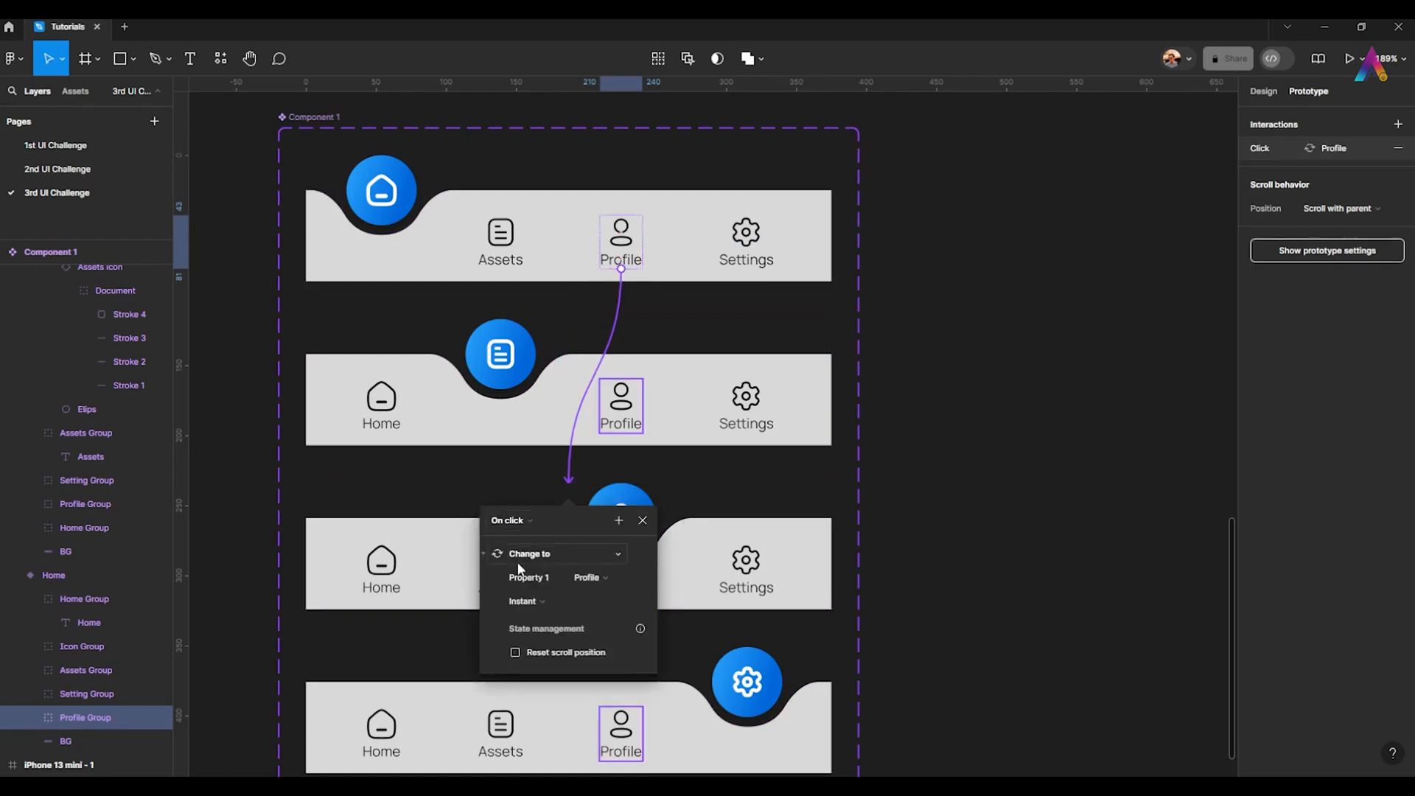
{"action": "left_click", "coordinate": [540, 601]}
{"action": "left_click", "coordinate": [563, 636]}
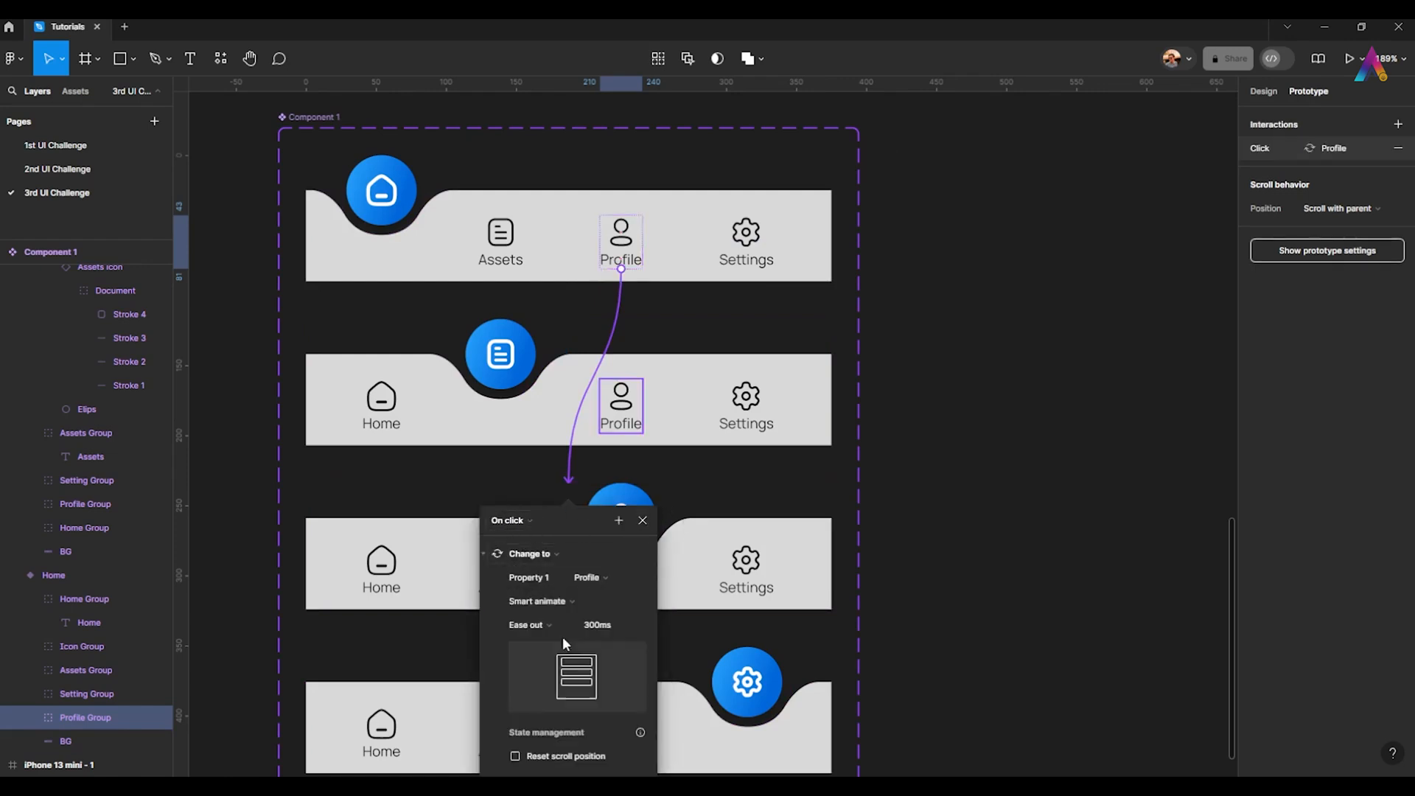
- Connect the Home variant's Setting Group to the Settings variant on click with Smart animate
{"action": "scroll", "coordinate": [746, 413], "scroll_direction": "down", "scroll_amount": 1}
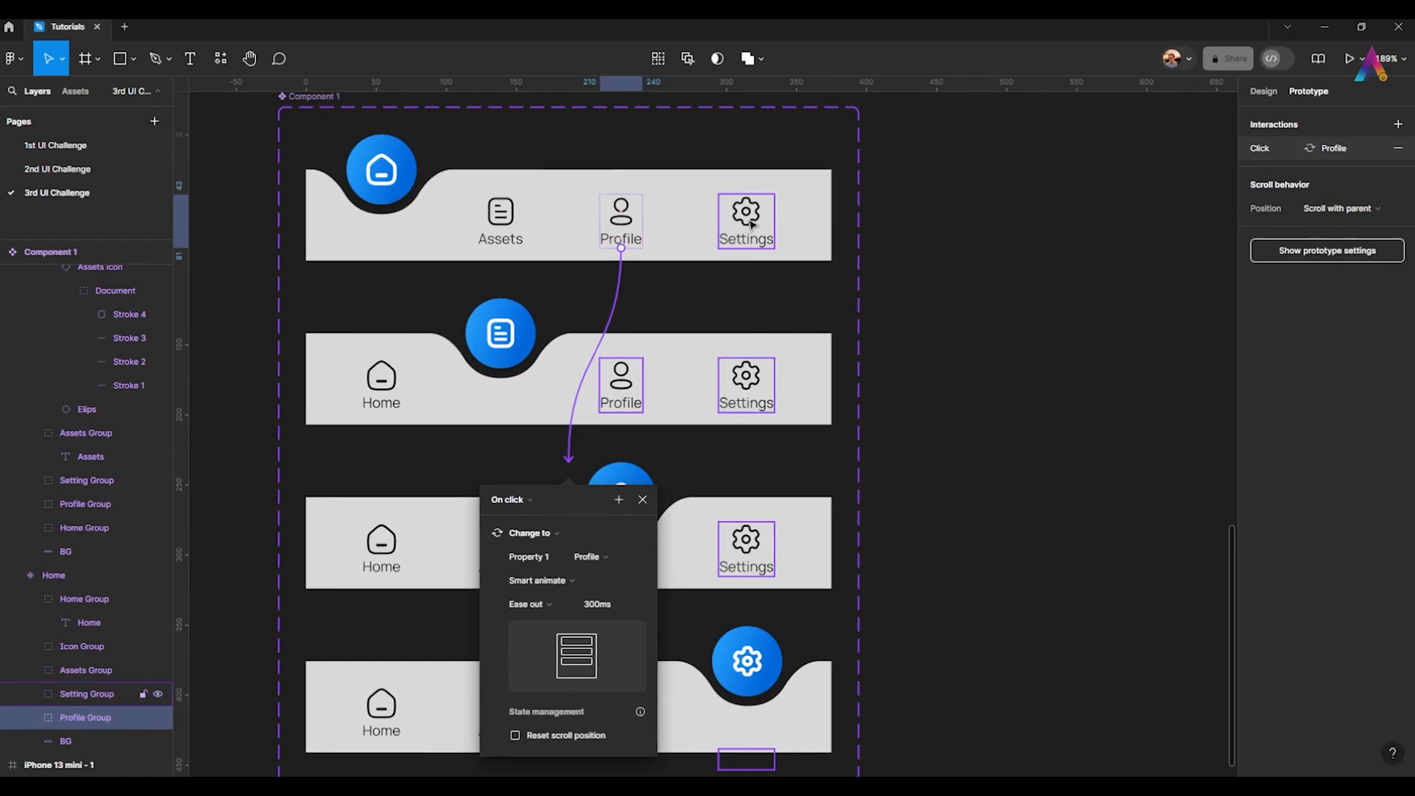
{"action": "left_click", "coordinate": [752, 225]}
{"action": "left_click_drag", "start_coordinate": [747, 249], "coordinate": [575, 681]}
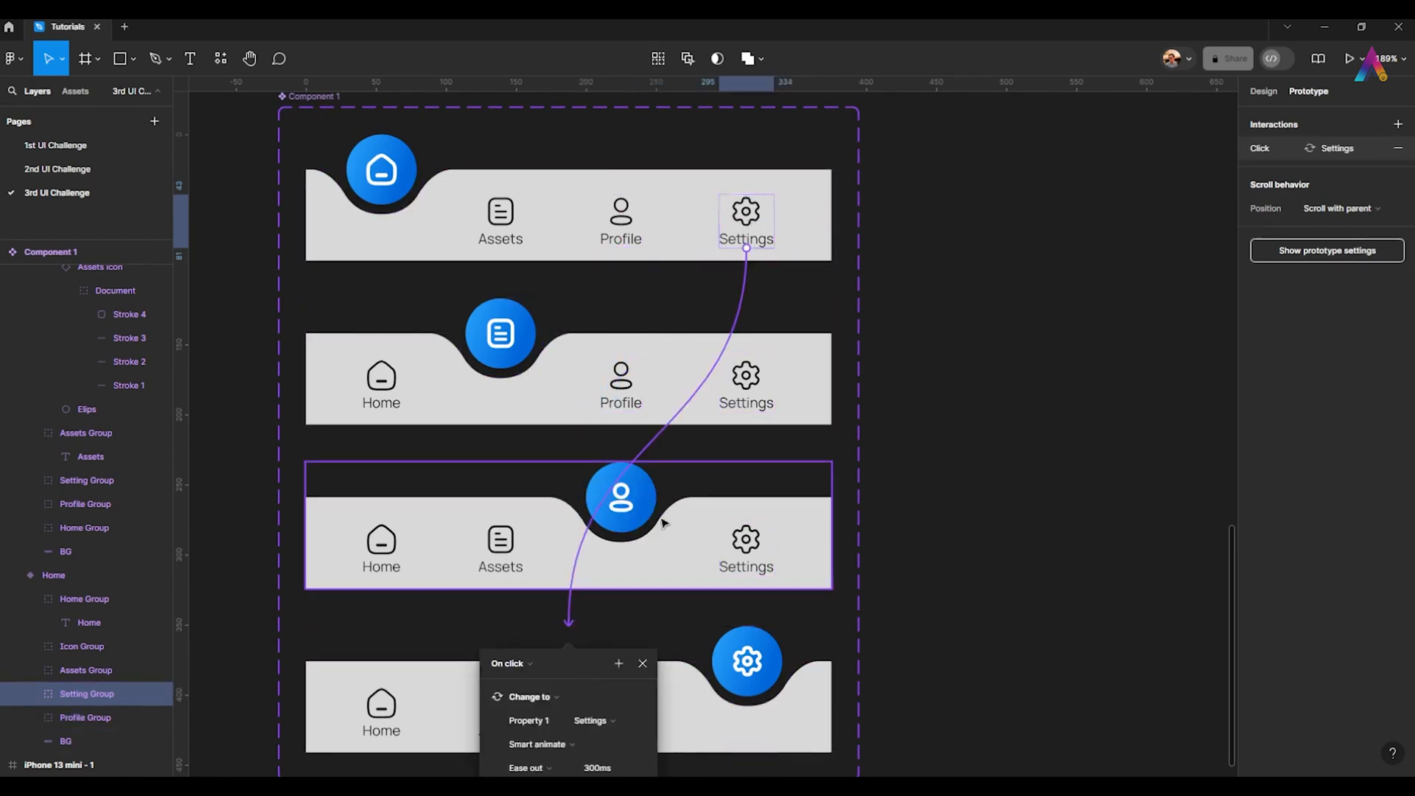
{"action": "left_click", "coordinate": [548, 498]}
- Connect the Assets variant's Home Group to the Home variant on click with Smart animate
{"action": "scroll", "coordinate": [590, 443], "scroll_direction": "down", "scroll_amount": 3}
{"action": "left_click", "coordinate": [625, 290]}
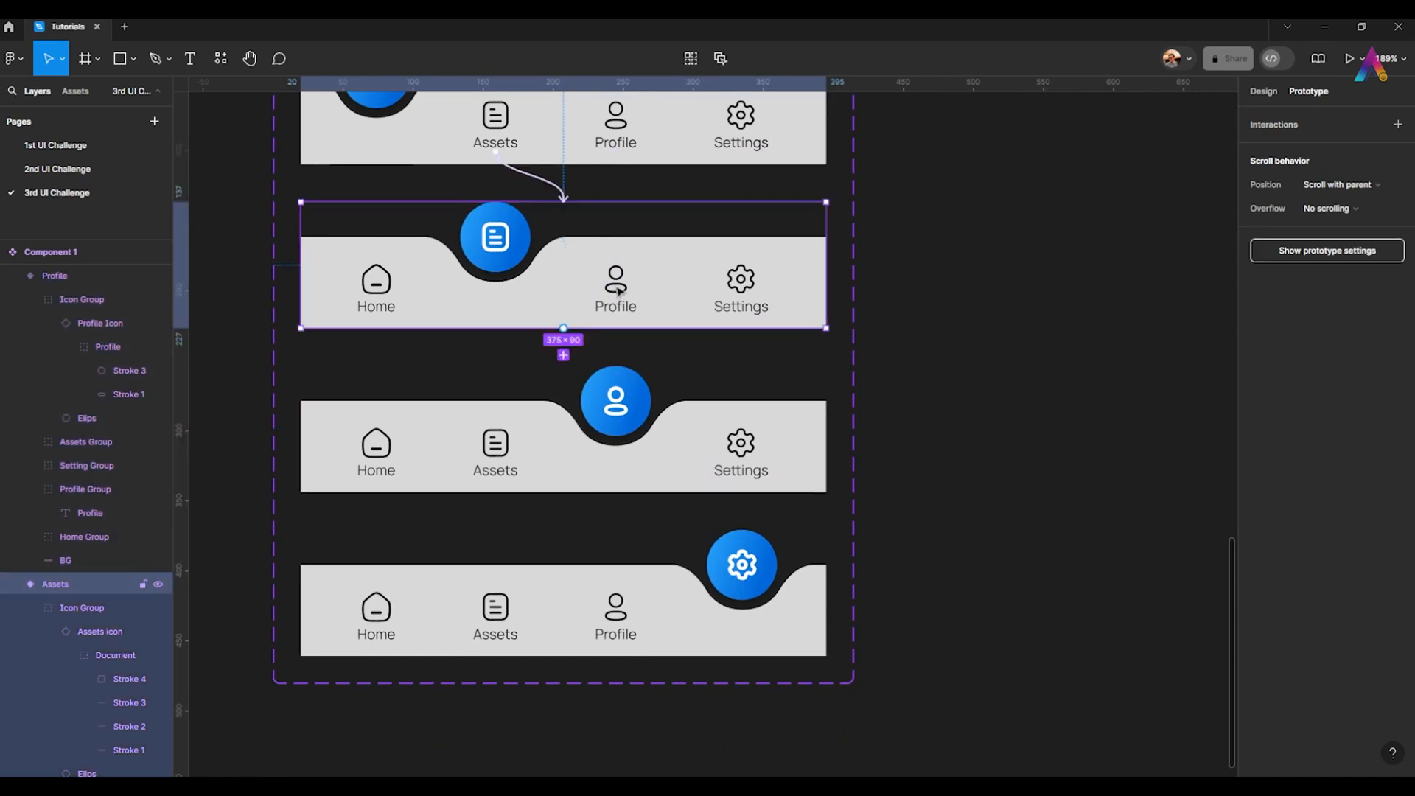
{"action": "left_click_drag", "start_coordinate": [423, 286], "coordinate": [423, 219]}
{"action": "double_click", "coordinate": [372, 355]}
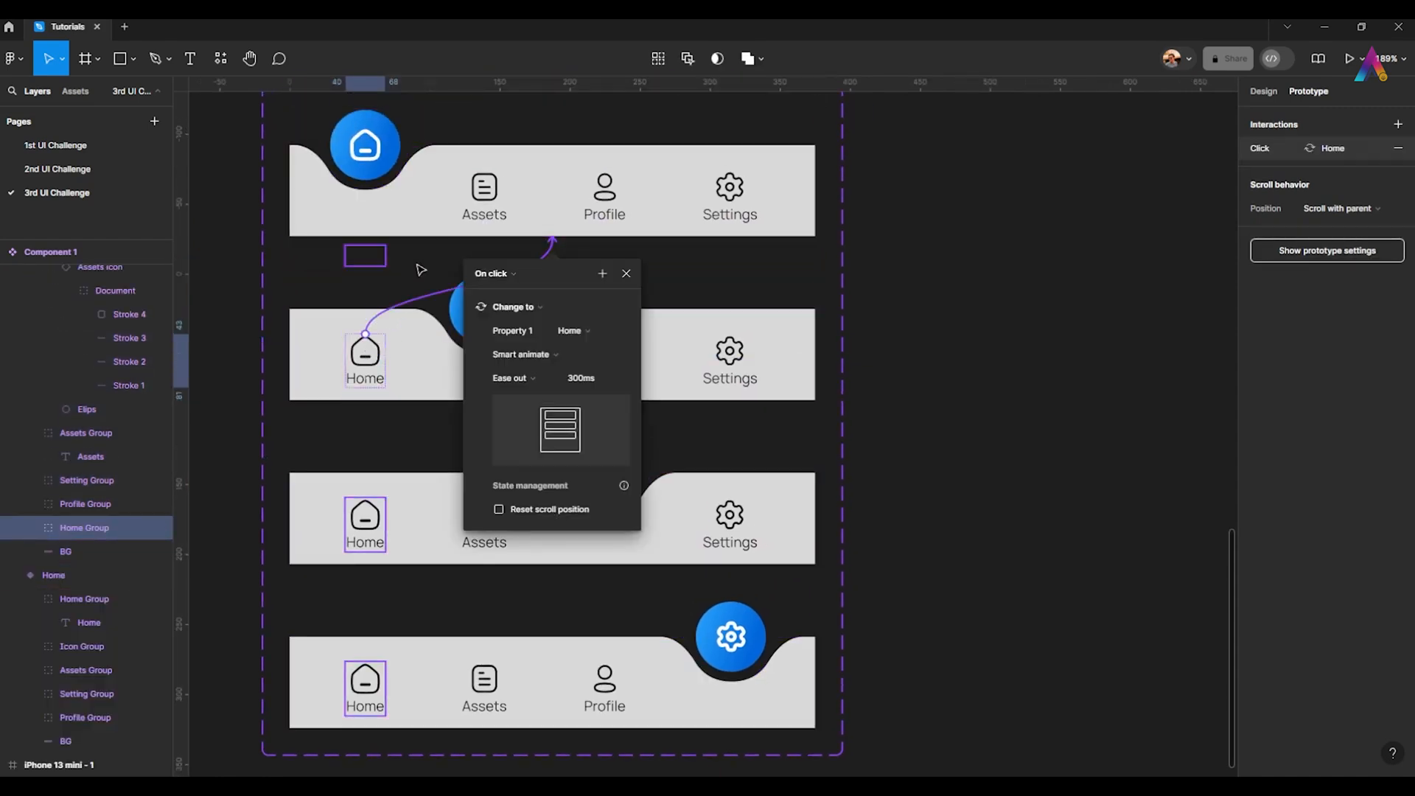
- Connect the Assets variant's Profile Group to the Profile variant and its Setting Group to the Settings variant
{"action": "left_click", "coordinate": [730, 361]}
{"action": "left_click", "coordinate": [605, 357]}
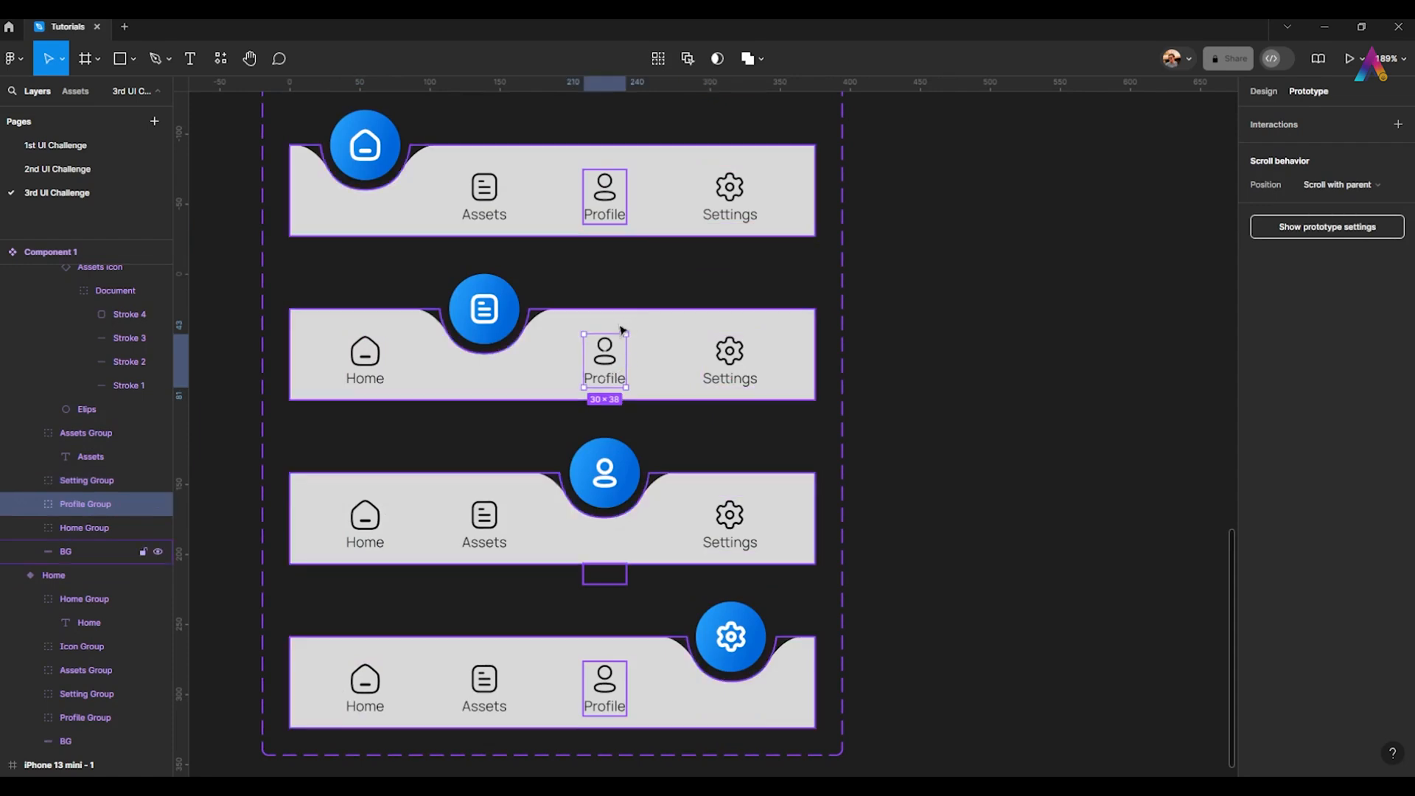
{"action": "left_click_drag", "start_coordinate": [605, 387], "coordinate": [560, 476]}
{"action": "left_click", "coordinate": [732, 374]}
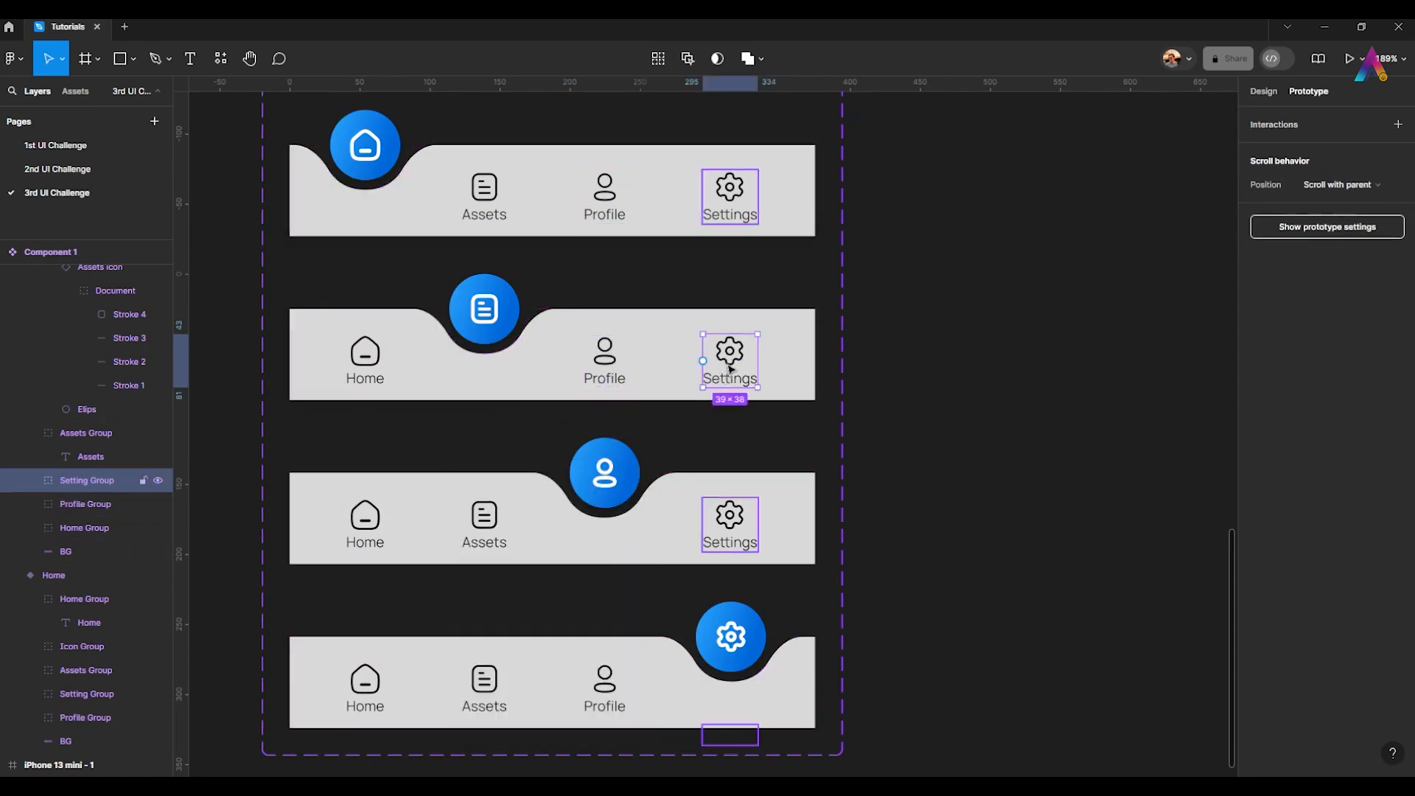
{"action": "left_click_drag", "start_coordinate": [758, 361], "coordinate": [642, 637]}
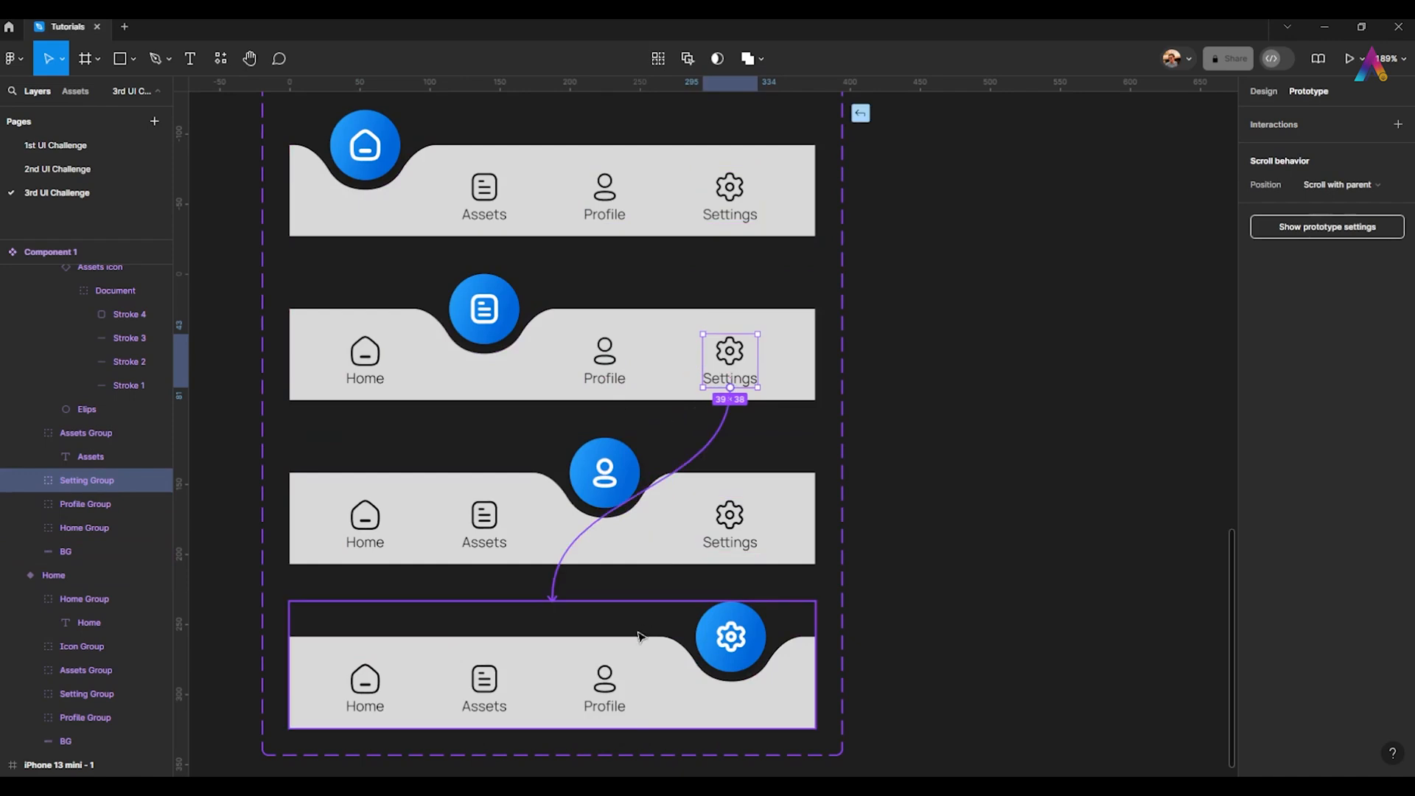
- Connect the Profile variant's Setting, Assets and Home groups to the Settings, Assets and Home variants respectively
{"action": "left_click", "coordinate": [723, 540]}
{"action": "left_click", "coordinate": [723, 540]}
{"action": "left_click_drag", "start_coordinate": [730, 552], "coordinate": [697, 616]}
{"action": "left_click", "coordinate": [484, 520]}
{"action": "left_click_drag", "start_coordinate": [485, 497], "coordinate": [475, 379]}
{"action": "left_click", "coordinate": [365, 520]}
{"action": "left_click_drag", "start_coordinate": [365, 497], "coordinate": [409, 217]}
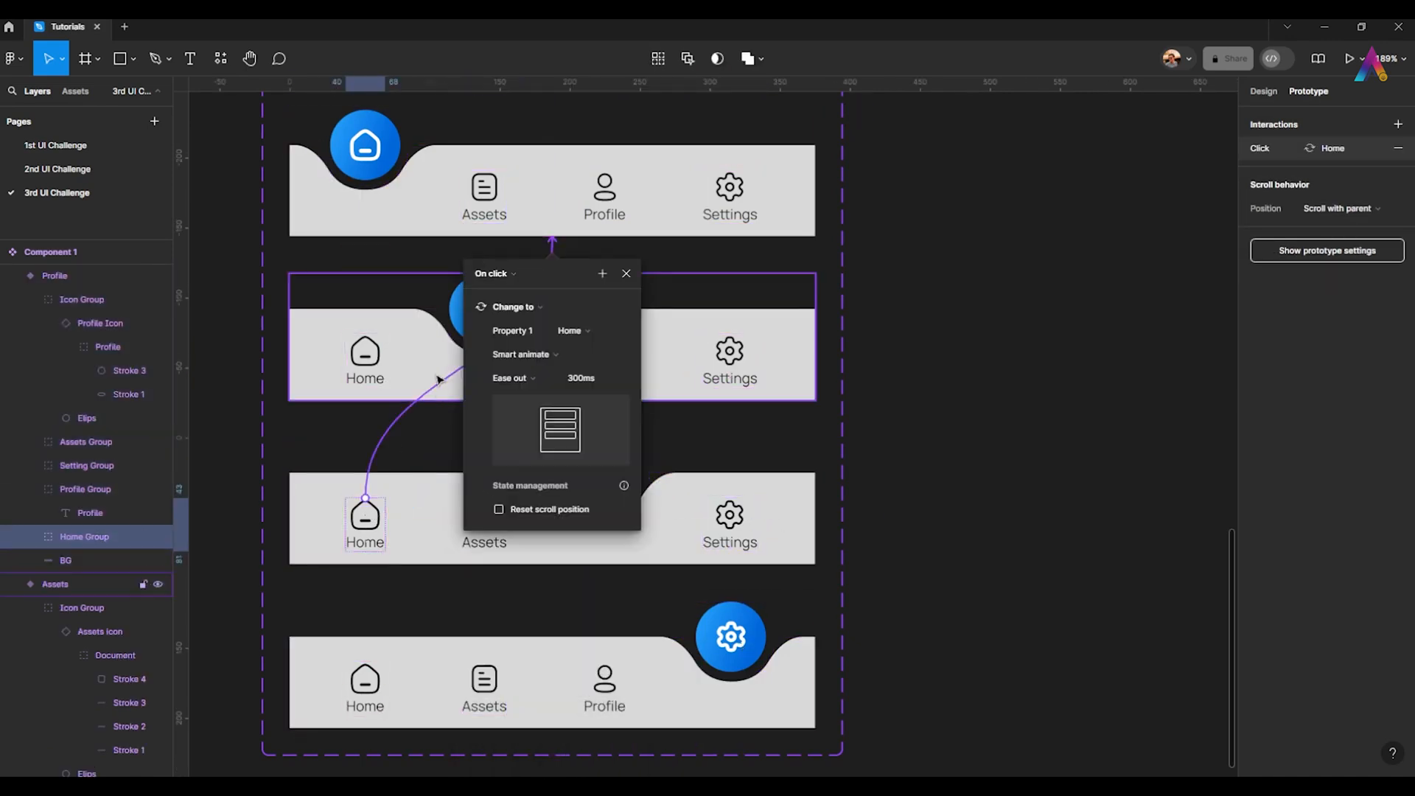
- Connect the Settings variant's Home Group to the Home variant and its Assets Group to the Assets variant
{"action": "double_click", "coordinate": [365, 682]}
{"action": "left_click", "coordinate": [484, 681]}
{"action": "left_click_drag", "start_coordinate": [484, 661], "coordinate": [485, 198]}
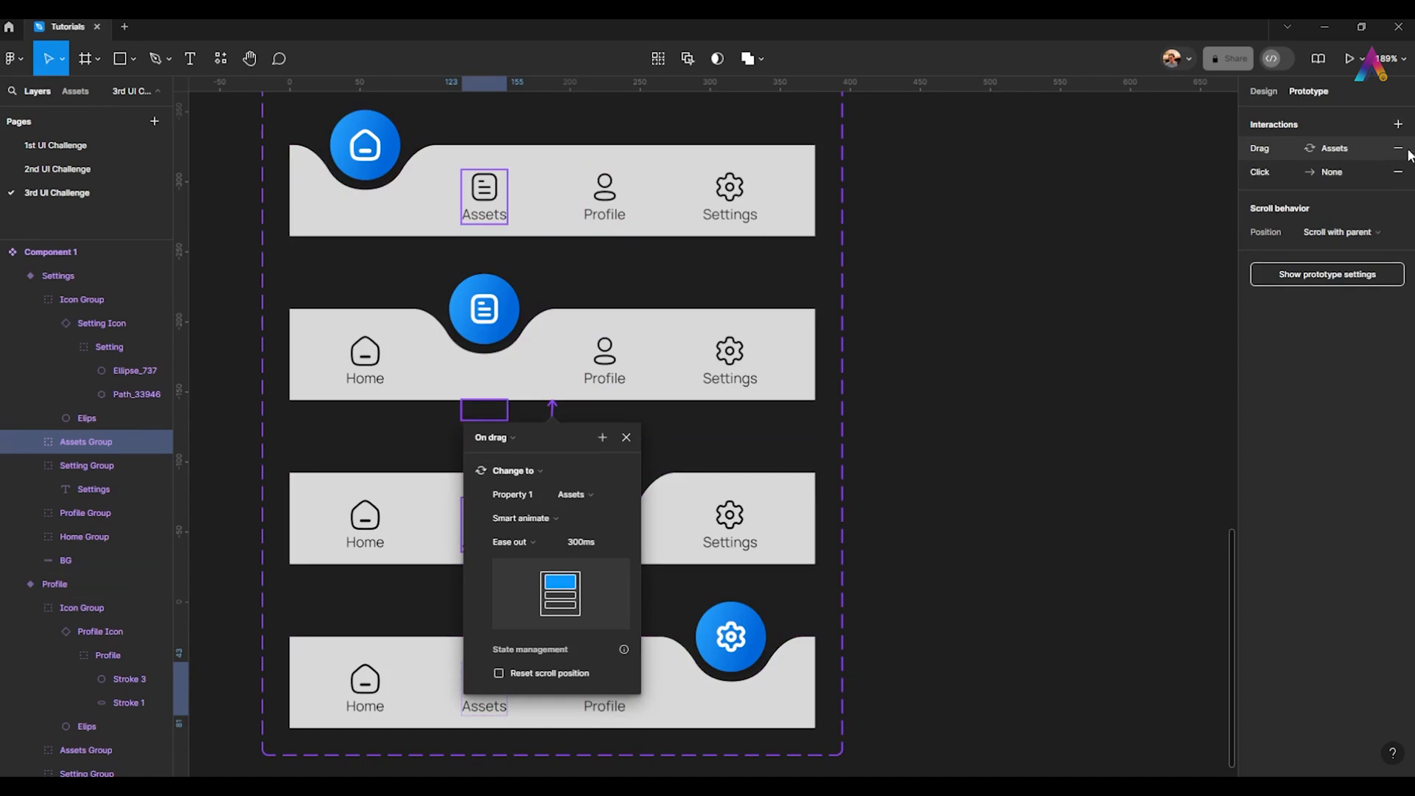
- Remove the empty click interaction from the Settings variant's Assets Group and set its connection's trigger to On click
{"action": "left_click", "coordinate": [1399, 172]}
{"action": "left_click", "coordinate": [501, 437]}
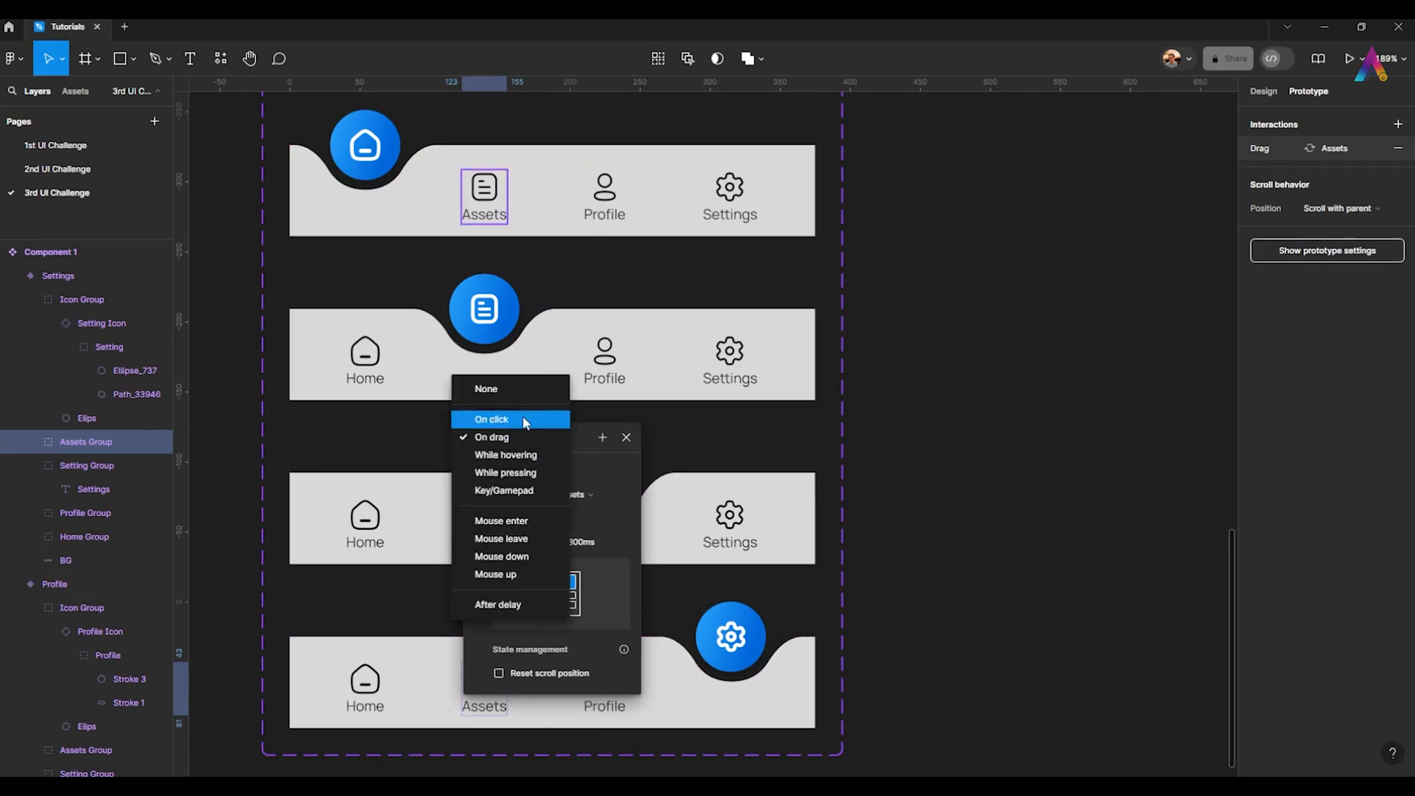
{"action": "left_click", "coordinate": [502, 420]}
- Connect the Settings variant's Profile Group to the Profile variant
{"action": "left_click", "coordinate": [604, 681]}
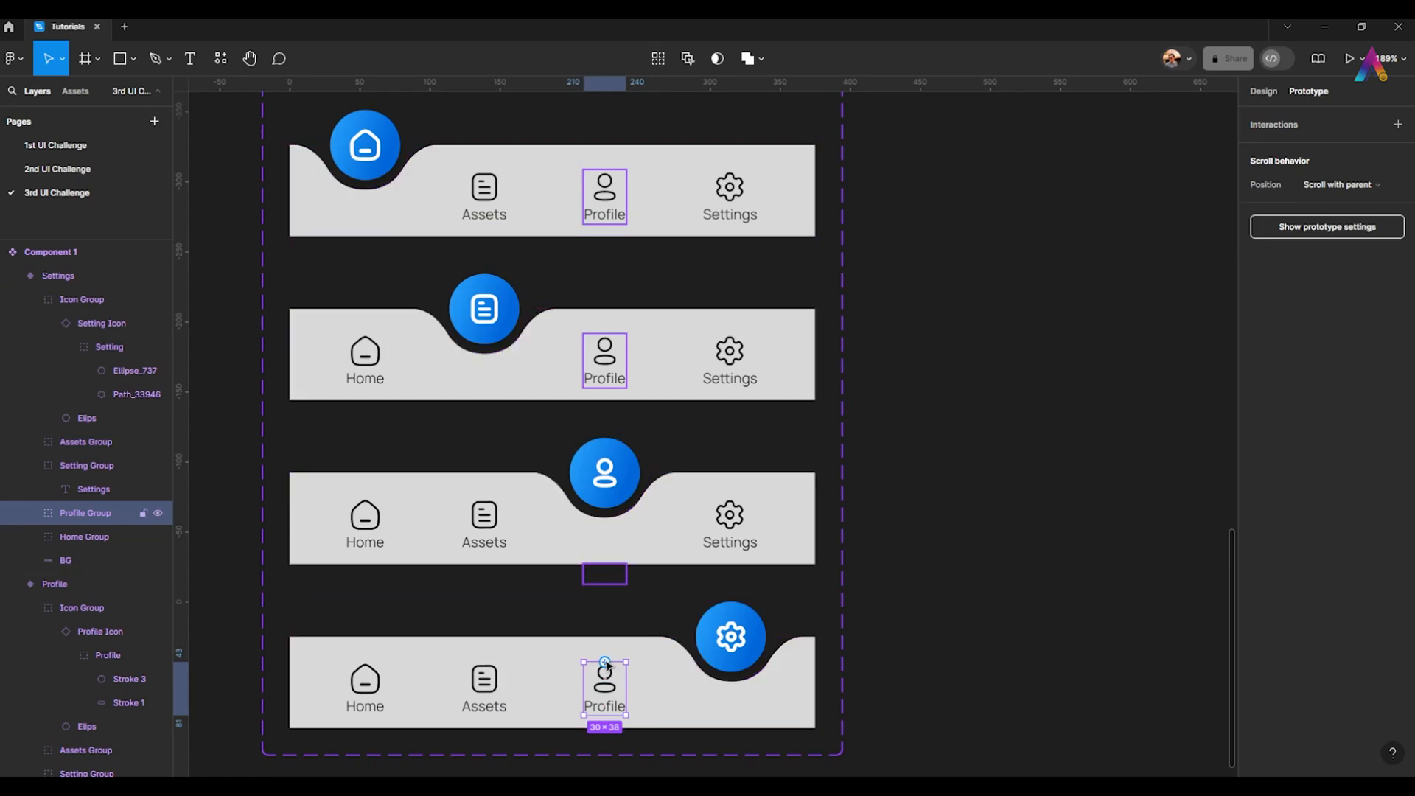
{"action": "left_click_drag", "start_coordinate": [605, 662], "coordinate": [659, 542]}
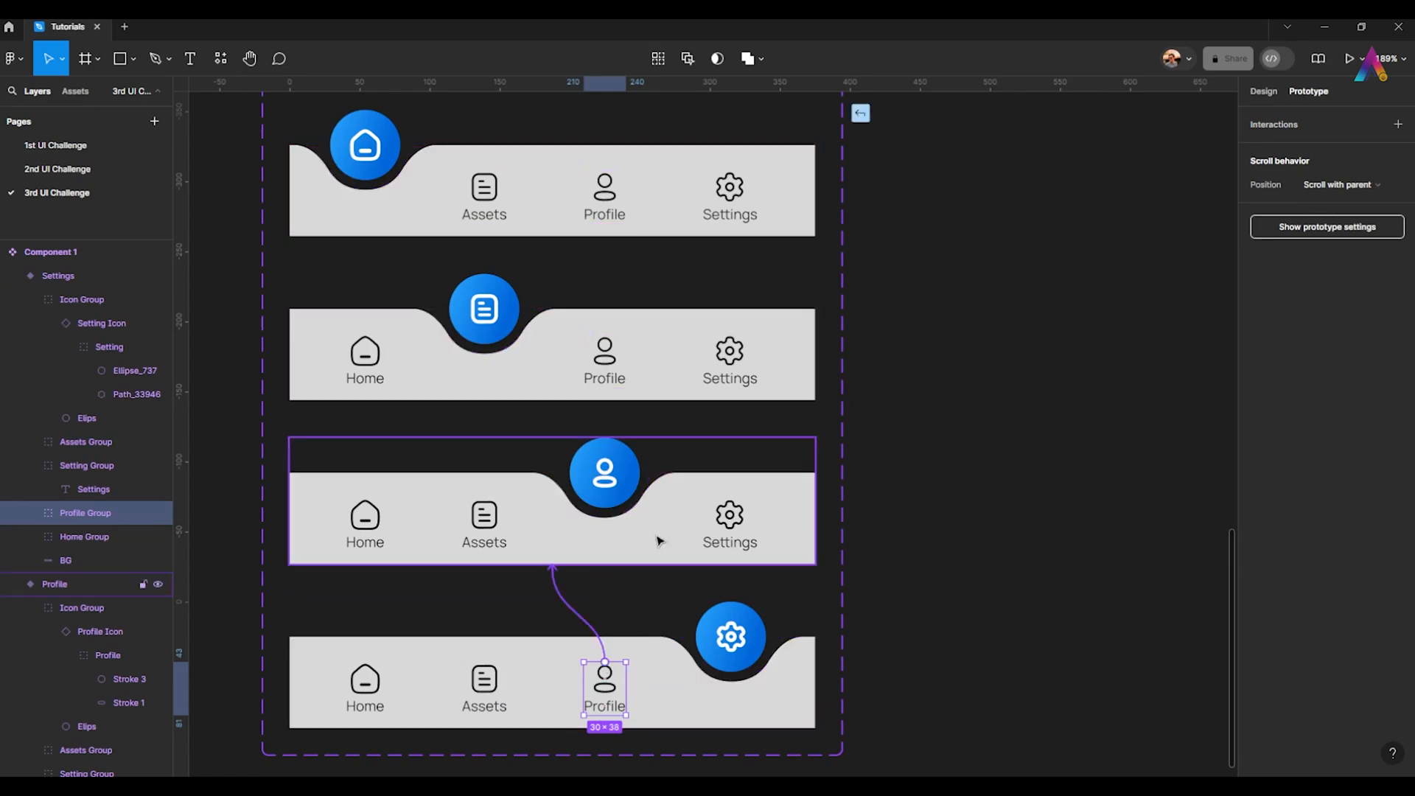
{"action": "left_click", "coordinate": [512, 426]}
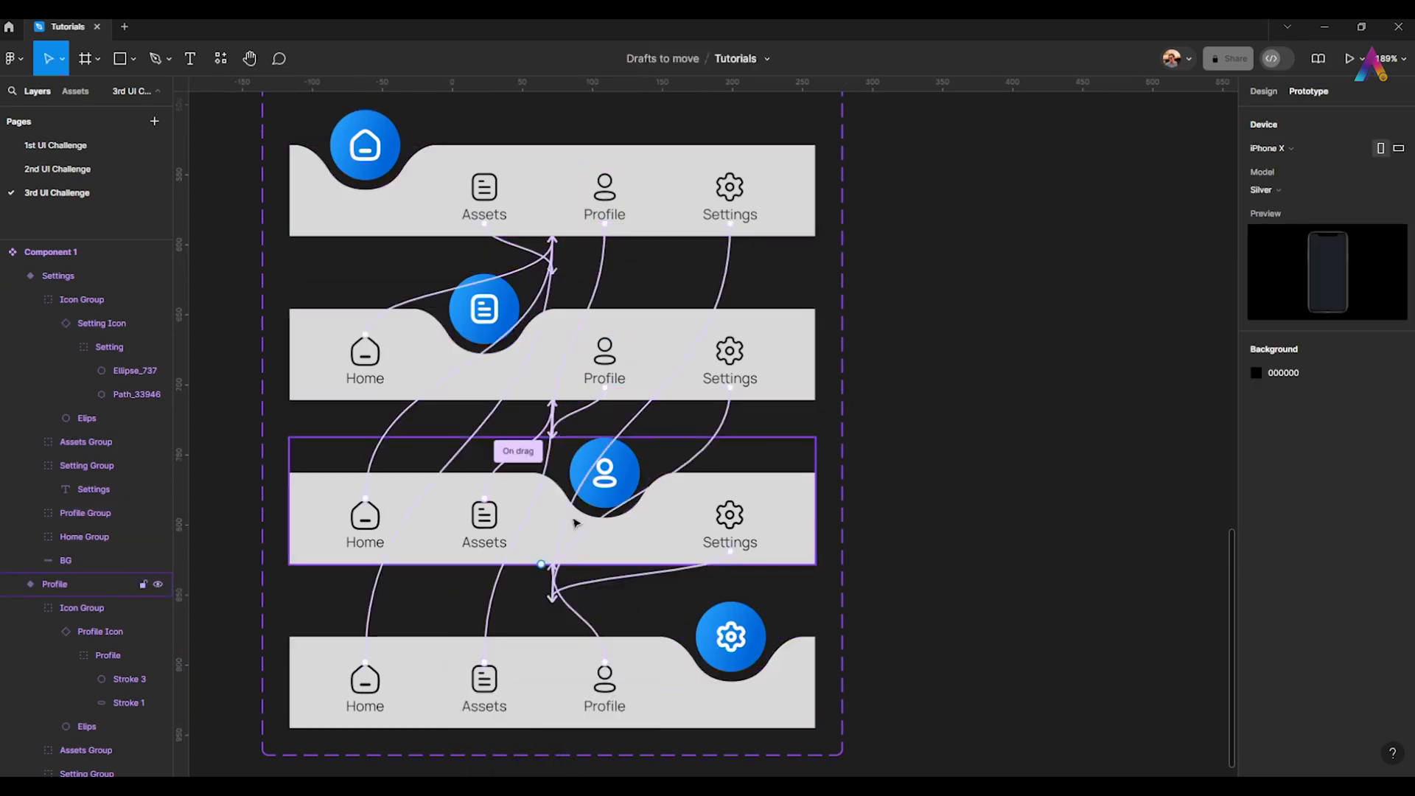
- Change the trigger of the connection from the Profile variant's Assets Group to On click
{"action": "left_click", "coordinate": [521, 463]}
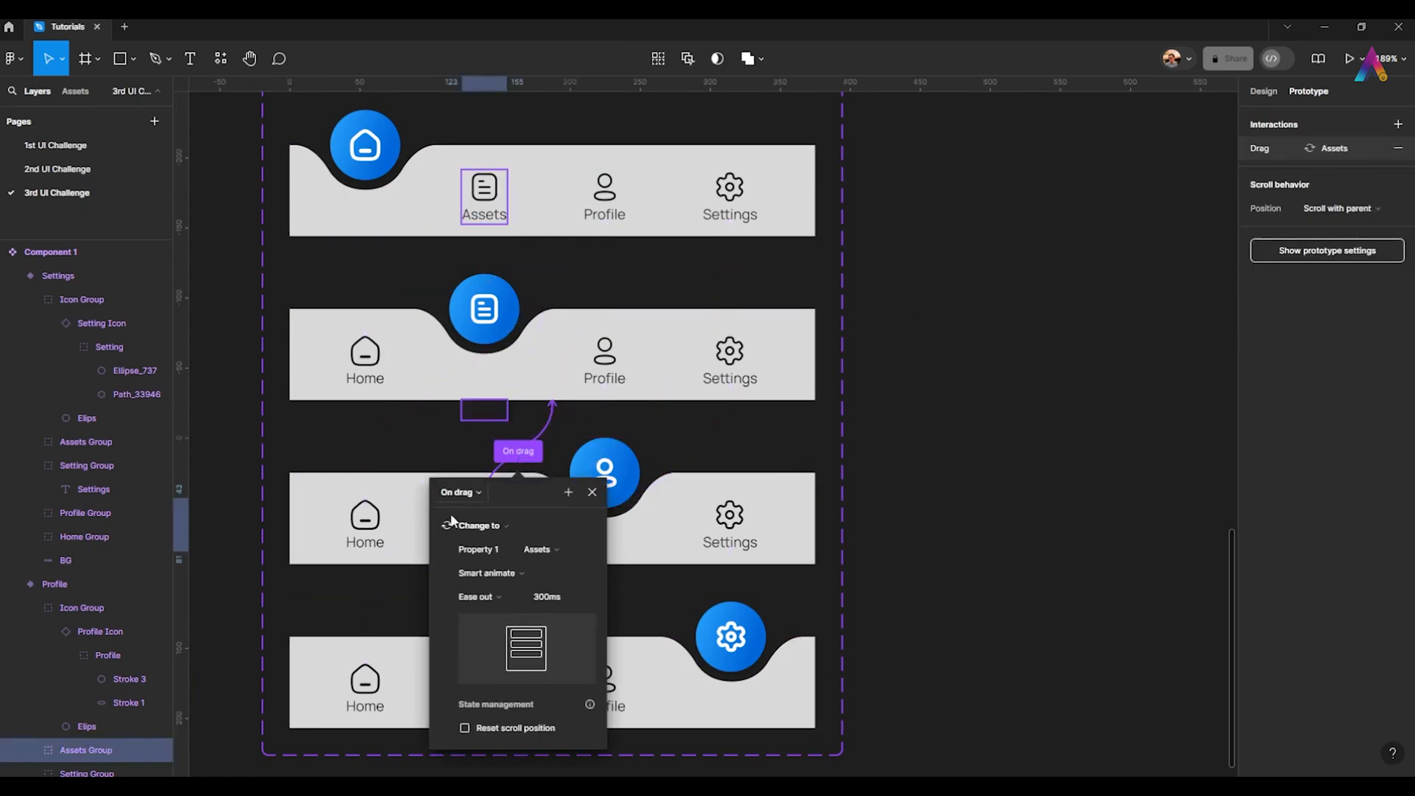
{"action": "left_click", "coordinate": [459, 491]}
{"action": "left_click", "coordinate": [480, 467]}
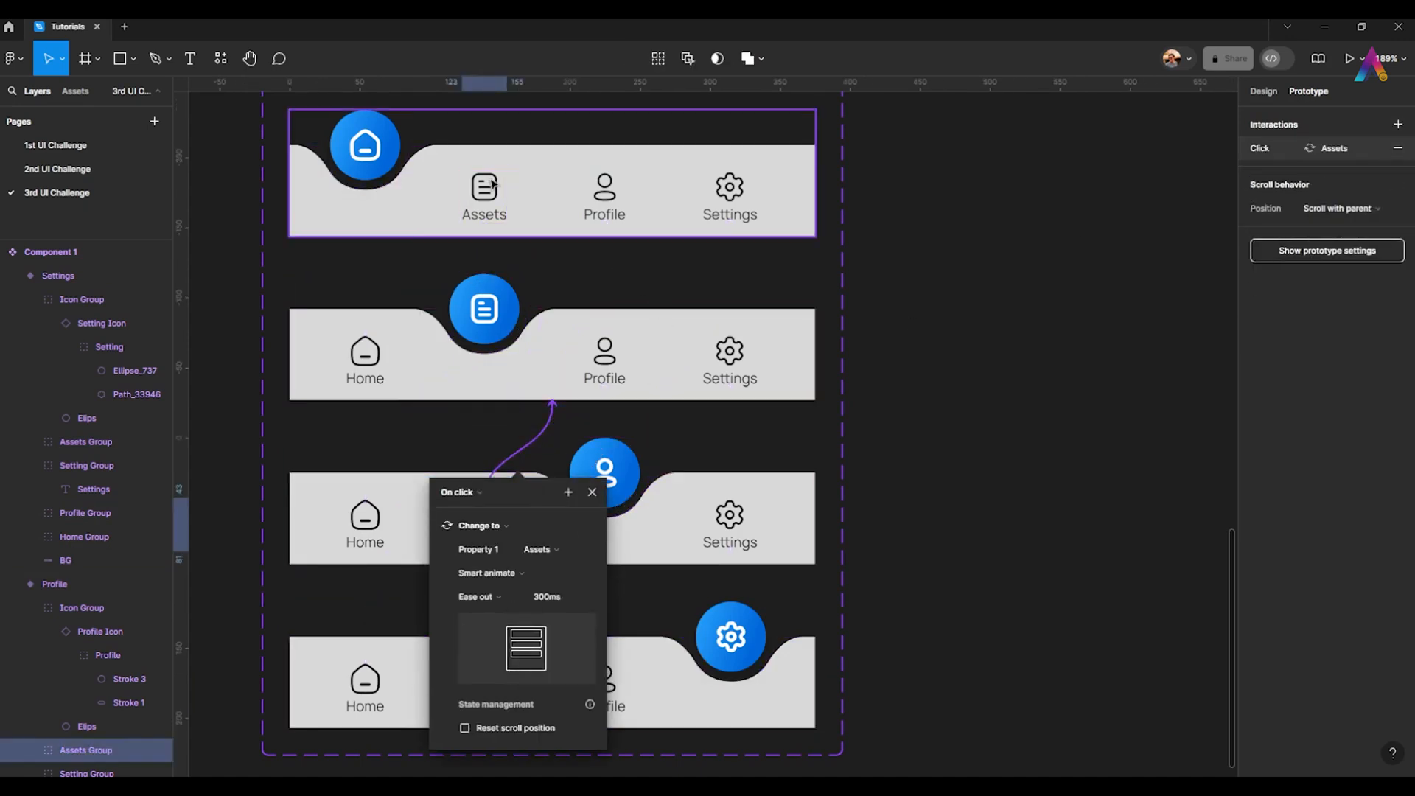
- Check the trigger, target variant and animation of the remaining connections between the four variants
{"action": "left_click", "coordinate": [407, 232]}
{"action": "left_click", "coordinate": [511, 249]}
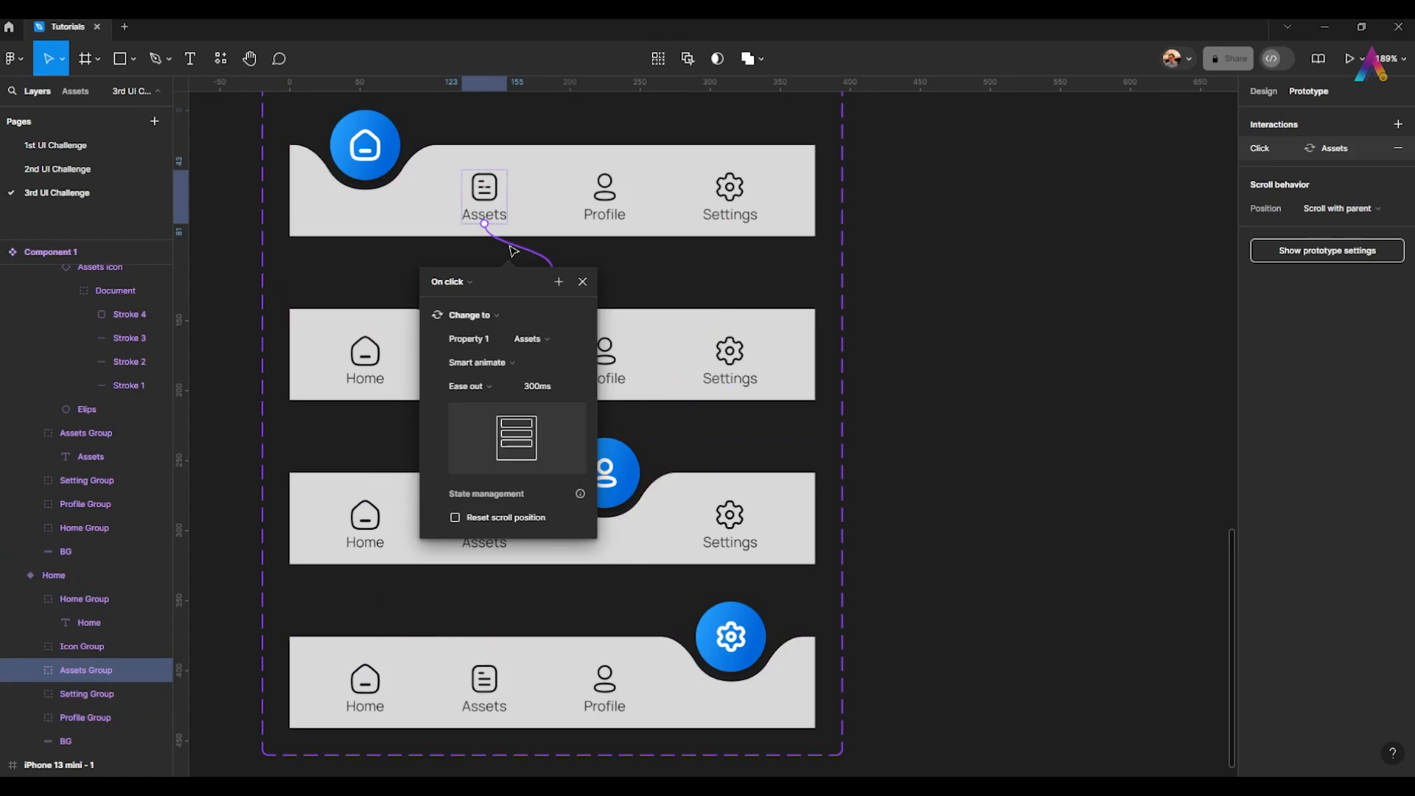
{"action": "left_click", "coordinate": [579, 259]}
{"action": "left_click", "coordinate": [604, 249]}
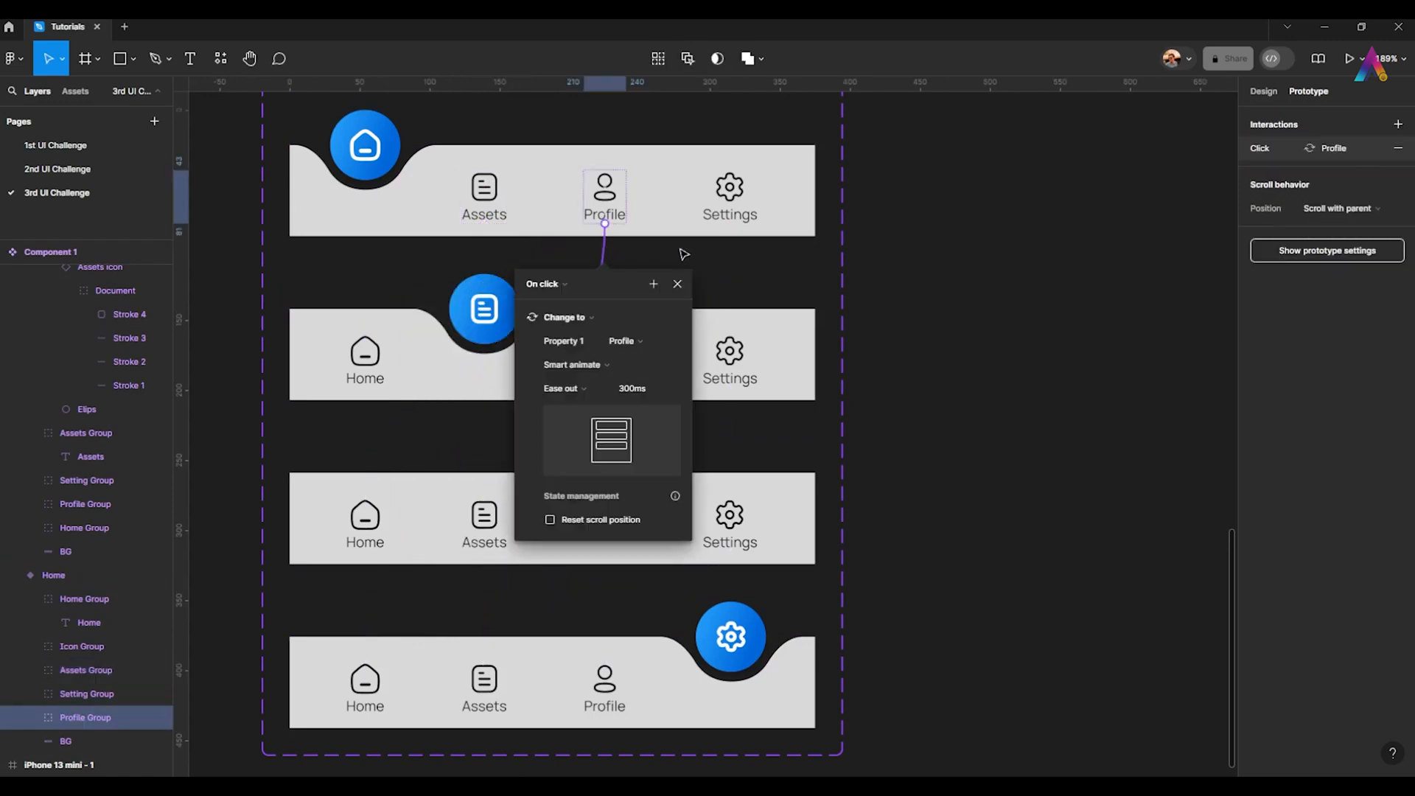
{"action": "left_click", "coordinate": [715, 262]}
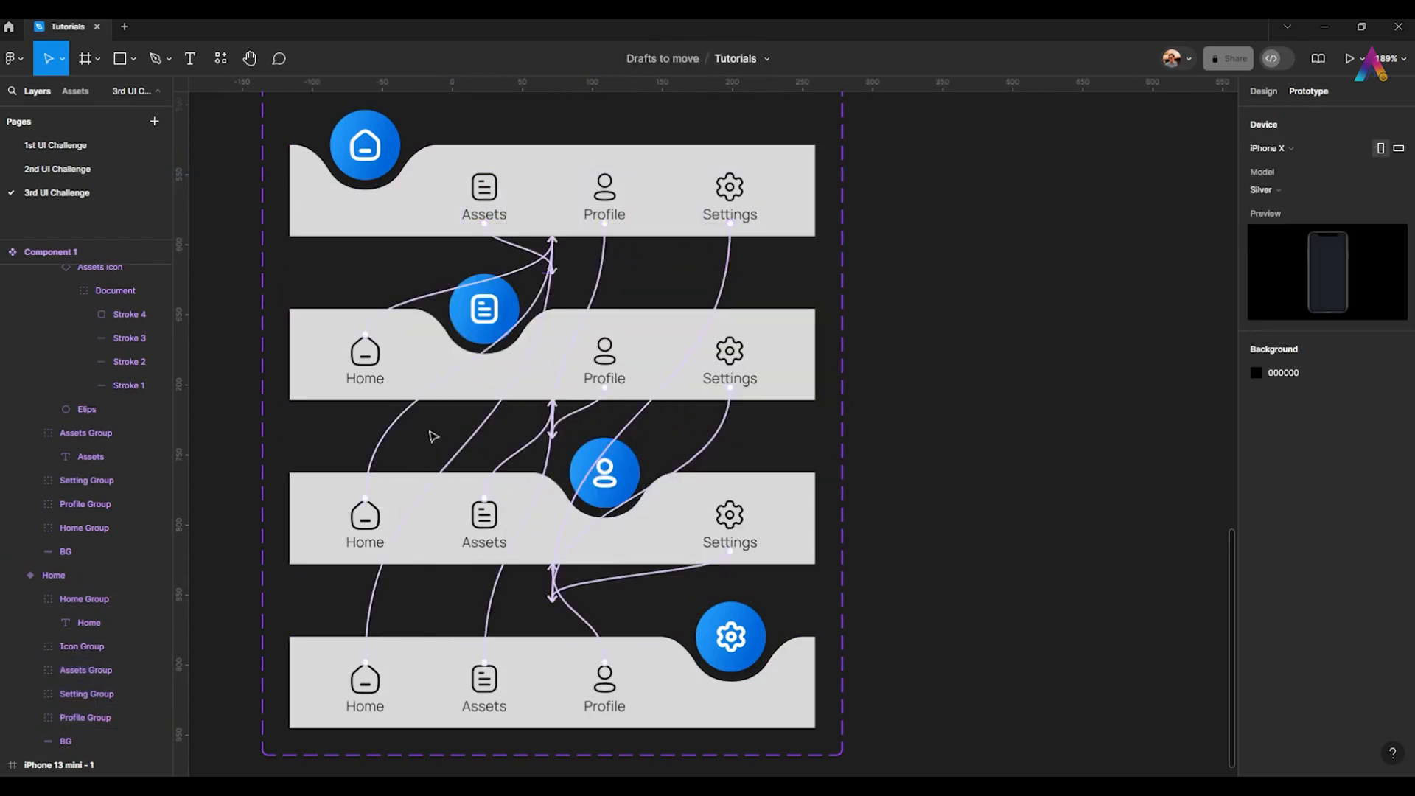
{"action": "left_click", "coordinate": [596, 402]}
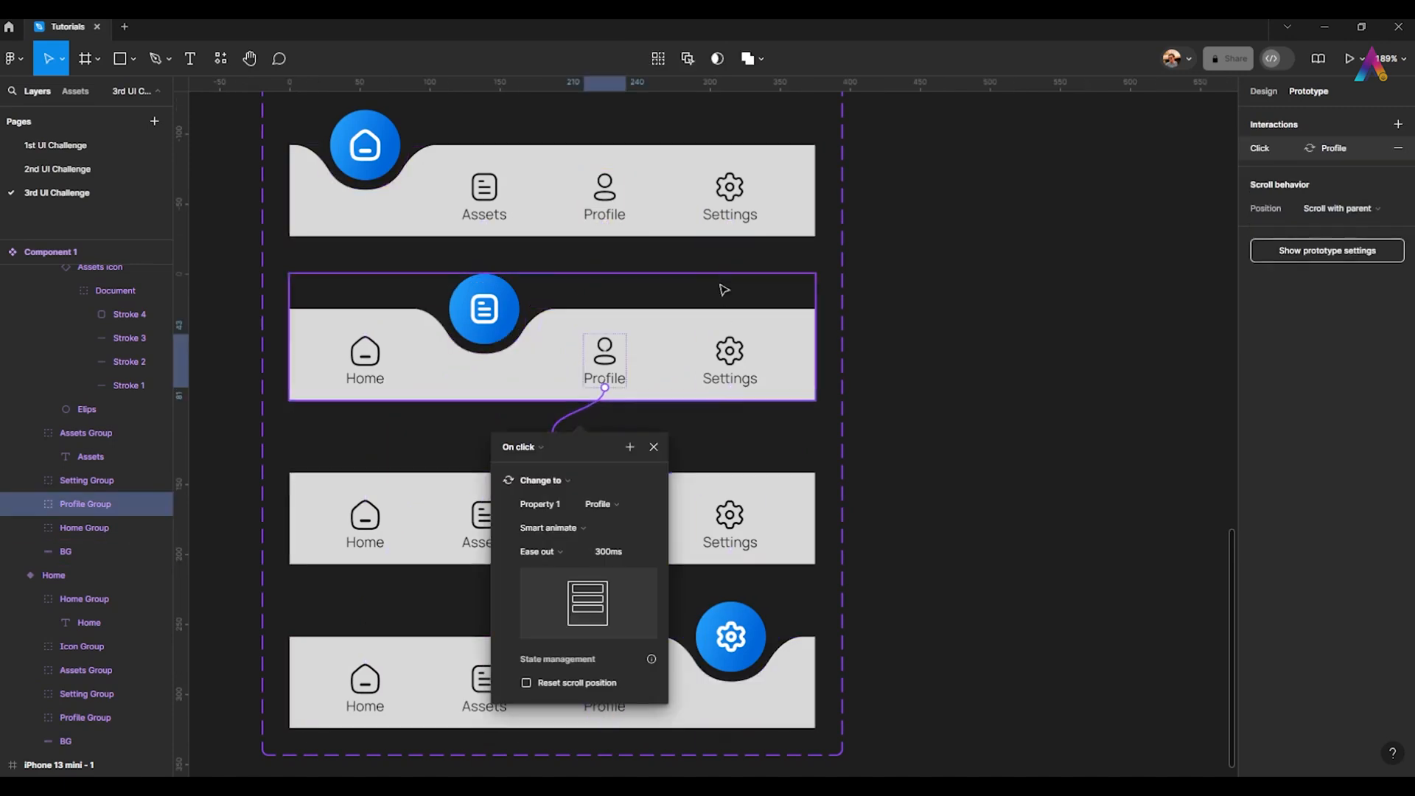
{"action": "left_click", "coordinate": [723, 289]}
{"action": "left_click", "coordinate": [729, 413]}
{"action": "left_click", "coordinate": [809, 414]}
{"action": "left_click", "coordinate": [370, 463]}
{"action": "left_click", "coordinate": [450, 457]}
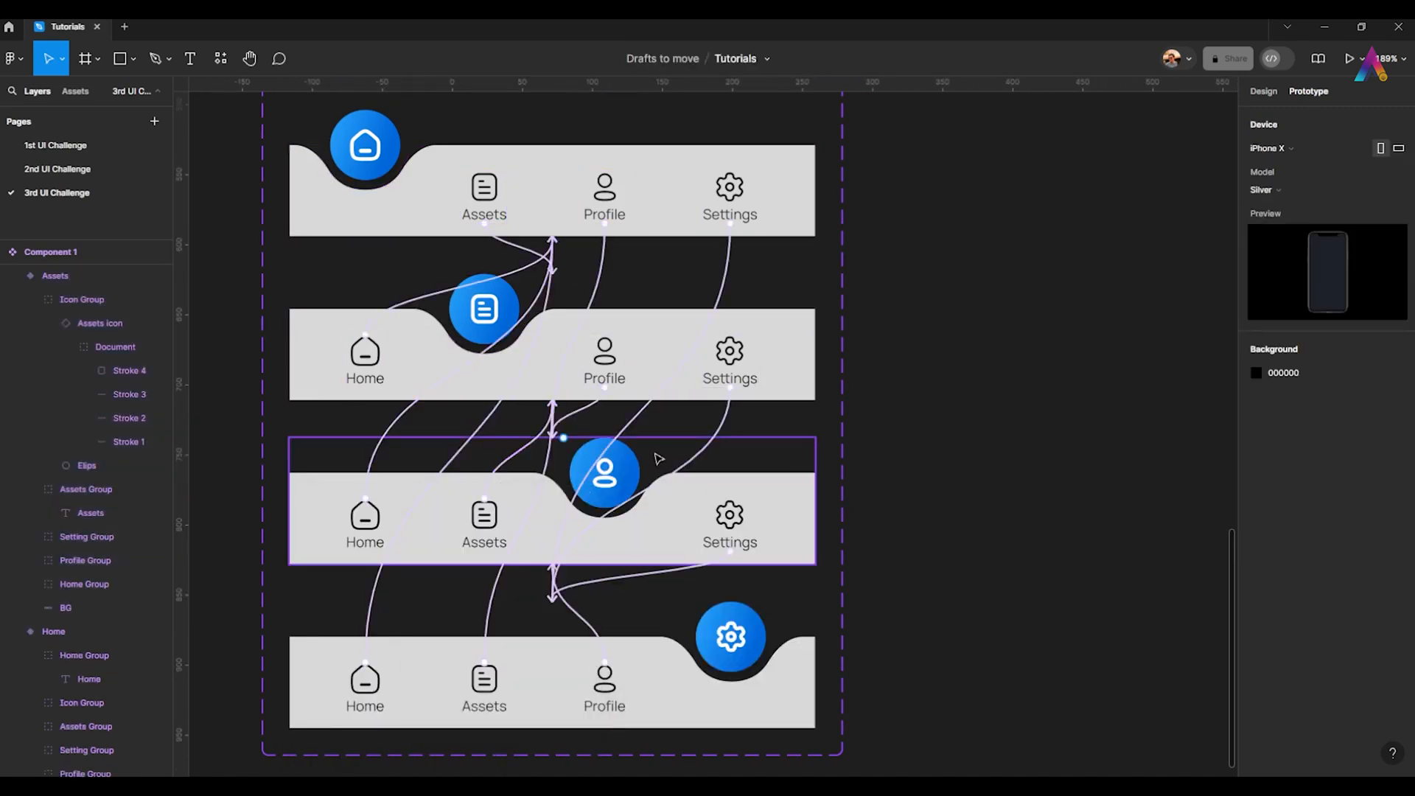
{"action": "left_click", "coordinate": [372, 610]}
{"action": "left_click", "coordinate": [443, 603]}
{"action": "left_click", "coordinate": [498, 588]}
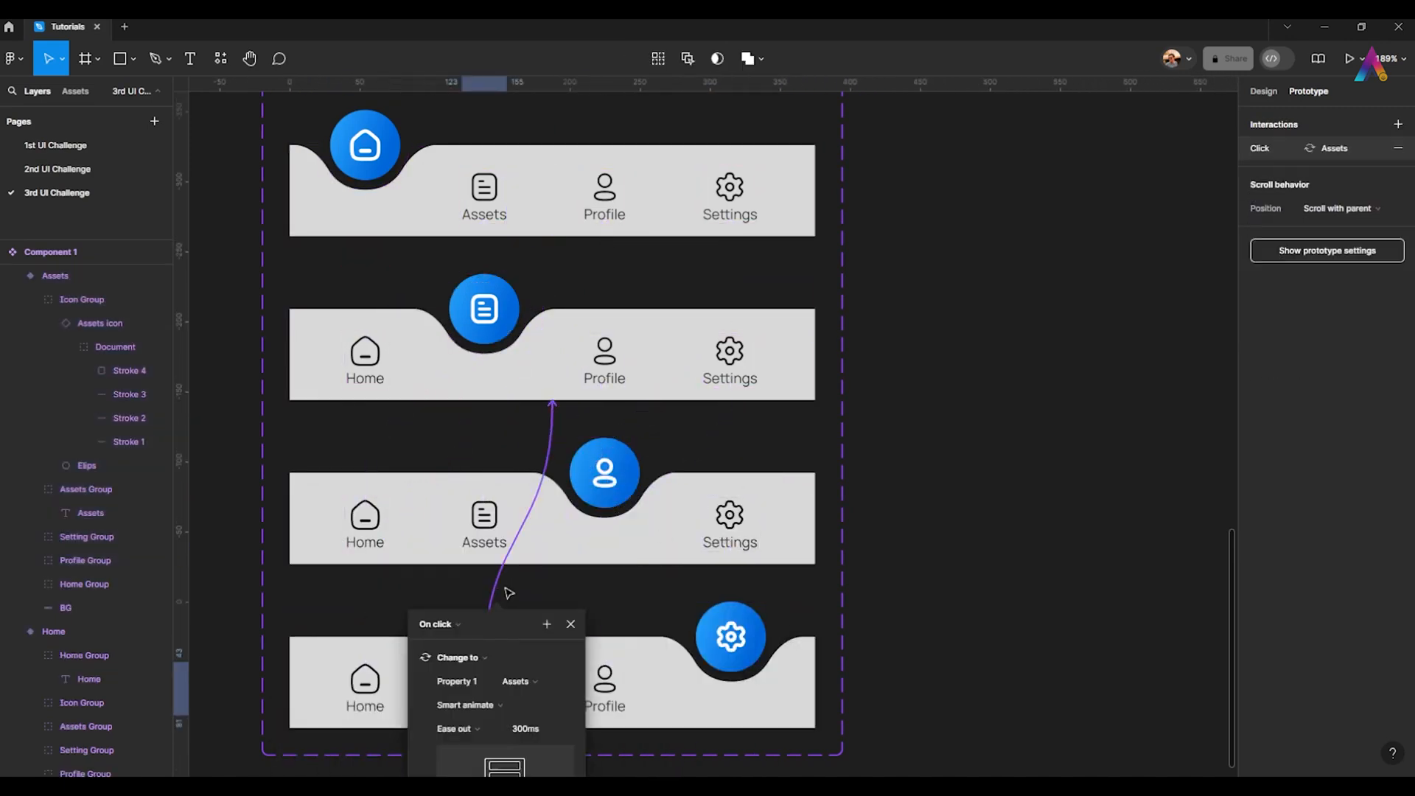
{"action": "left_click", "coordinate": [544, 594]}
{"action": "left_click", "coordinate": [580, 617]}
{"action": "left_click", "coordinate": [1017, 368]}
- Place an instance of the Home variant along the bottom of the iPhone 13 mini frame at X 0, Y 722
{"action": "left_click_drag", "start_coordinate": [970, 317], "coordinate": [825, 316]}
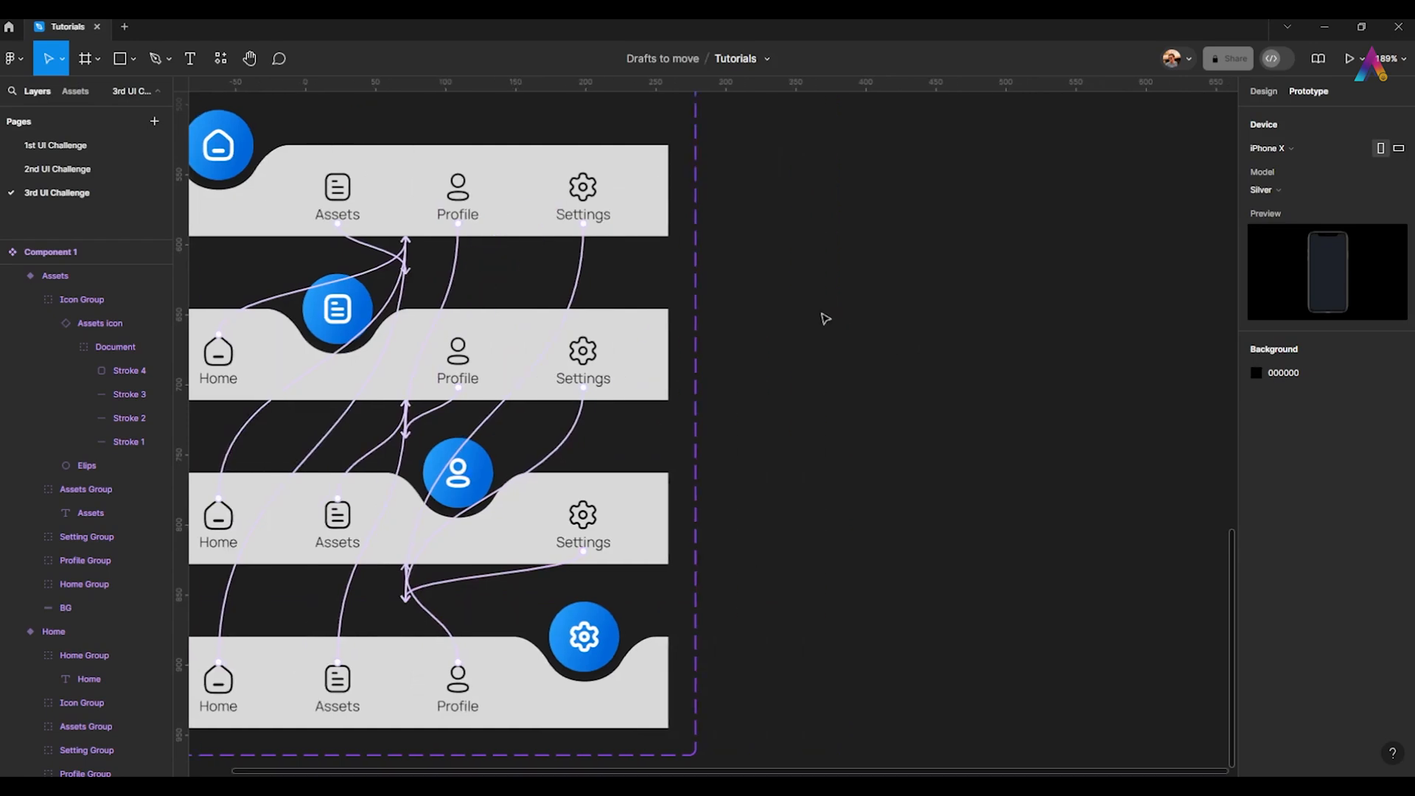
{"action": "scroll", "coordinate": [817, 319], "scroll_direction": "down", "scroll_amount": 2}
{"action": "left_click_drag", "start_coordinate": [693, 272], "coordinate": [600, 395]}
{"action": "scroll", "coordinate": [600, 395], "scroll_direction": "up", "scroll_amount": 1}
{"action": "left_click_drag", "start_coordinate": [497, 447], "coordinate": [518, 352]}
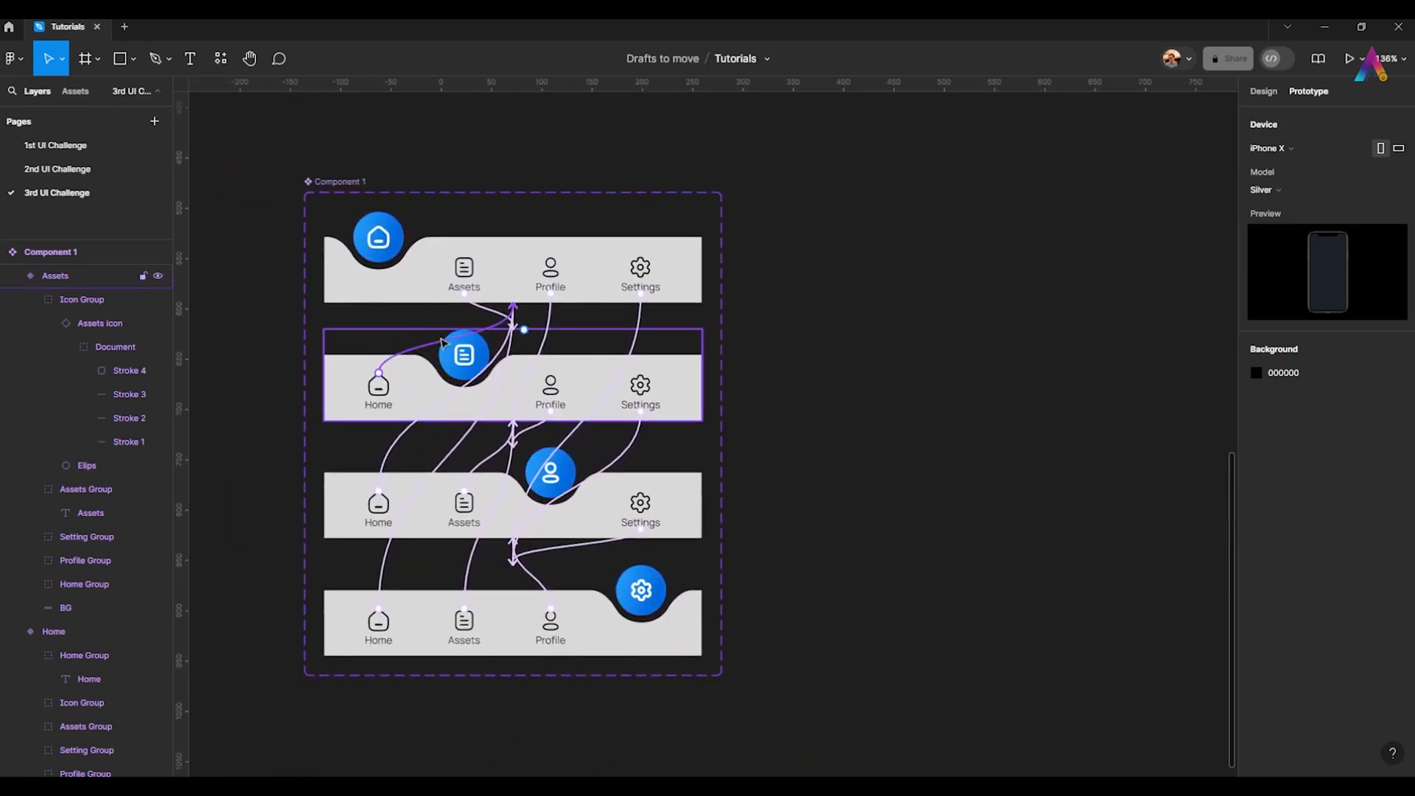
{"action": "left_click", "coordinate": [1260, 91]}
{"action": "scroll", "coordinate": [540, 464], "scroll_direction": "down", "scroll_amount": 2}
{"action": "scroll", "coordinate": [540, 464], "scroll_direction": "up", "scroll_amount": 1}
{"action": "left_click", "coordinate": [480, 452]}
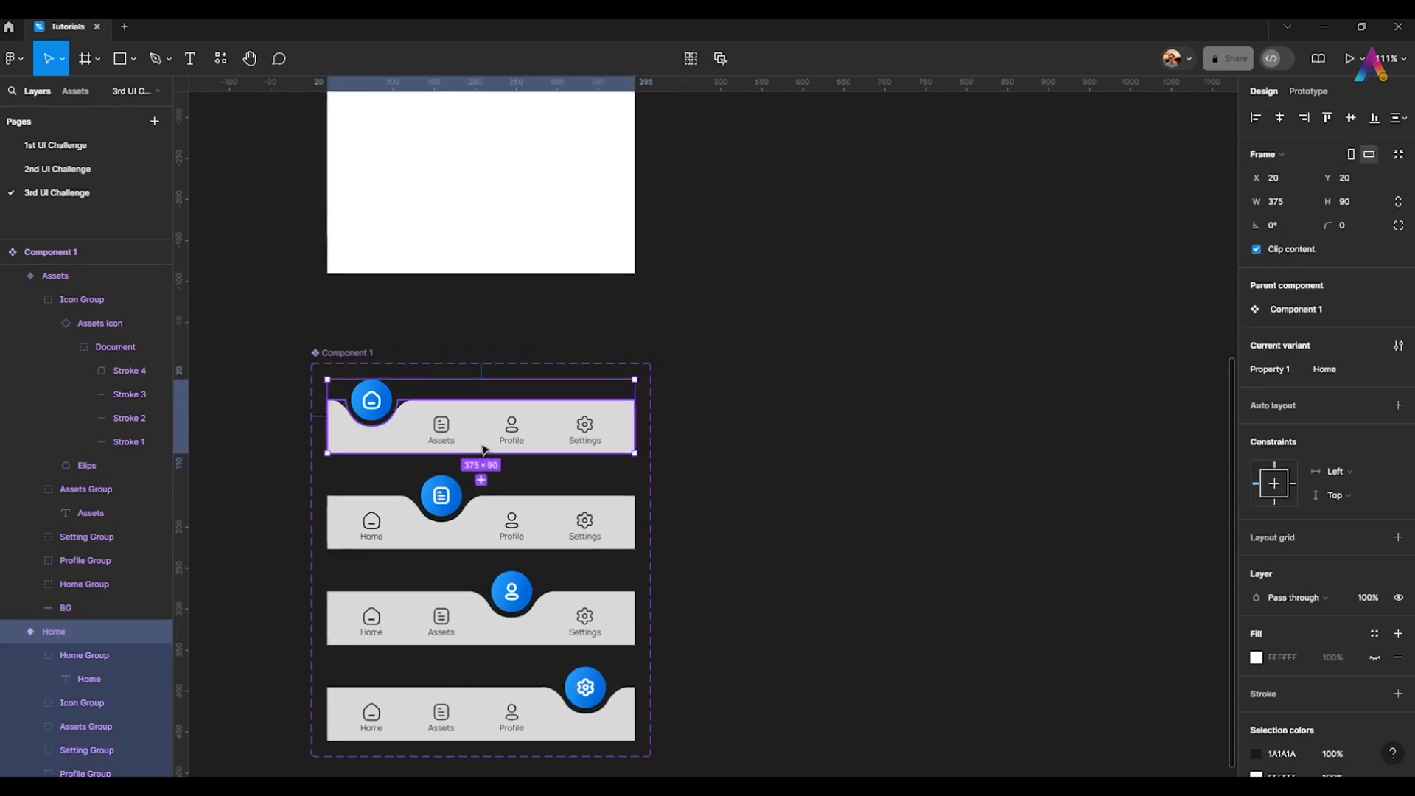
{"action": "scroll", "coordinate": [457, 472], "scroll_direction": "up", "scroll_amount": 1}
{"action": "scroll", "coordinate": [457, 472], "scroll_direction": "left", "scroll_amount": 1}
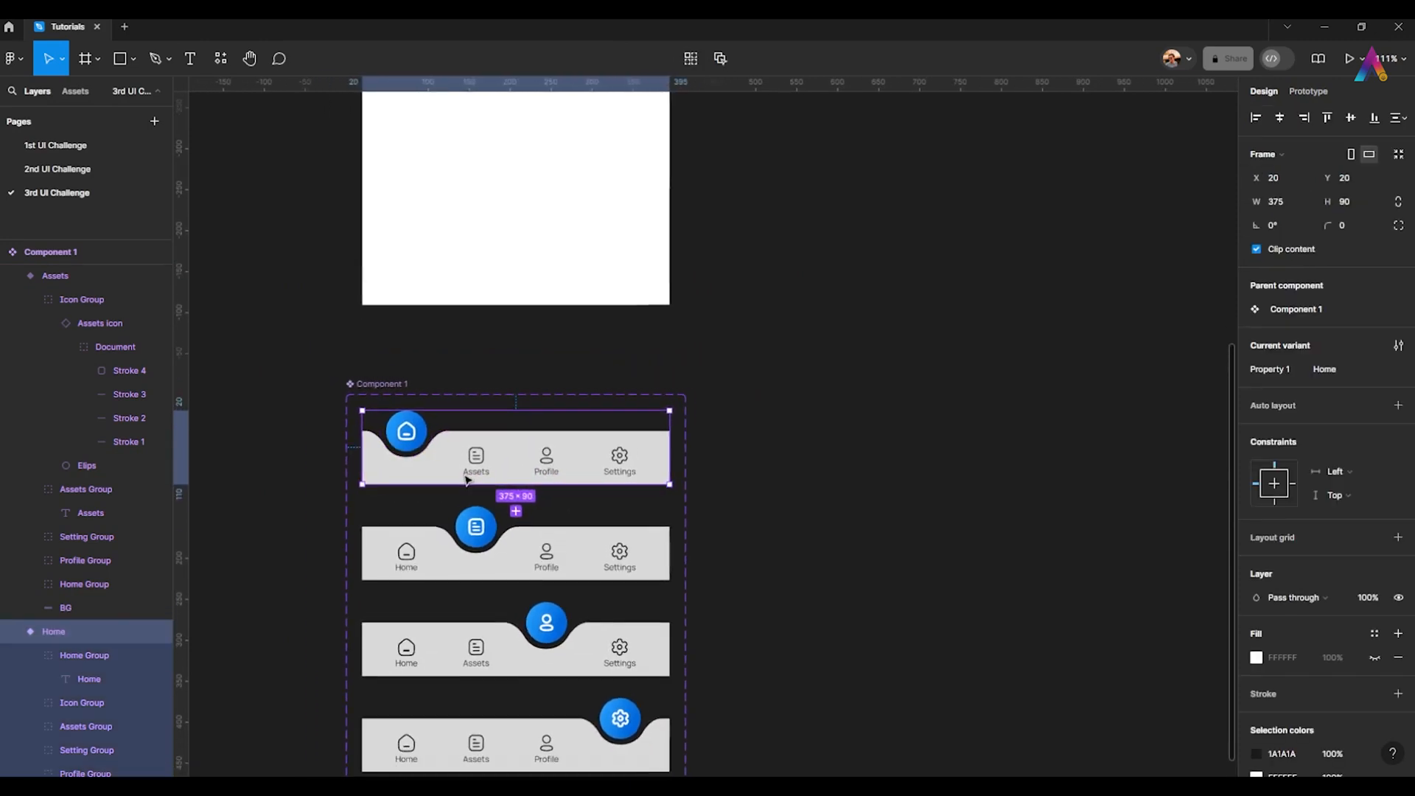
{"action": "scroll", "coordinate": [443, 516], "scroll_direction": "up", "scroll_amount": 2}
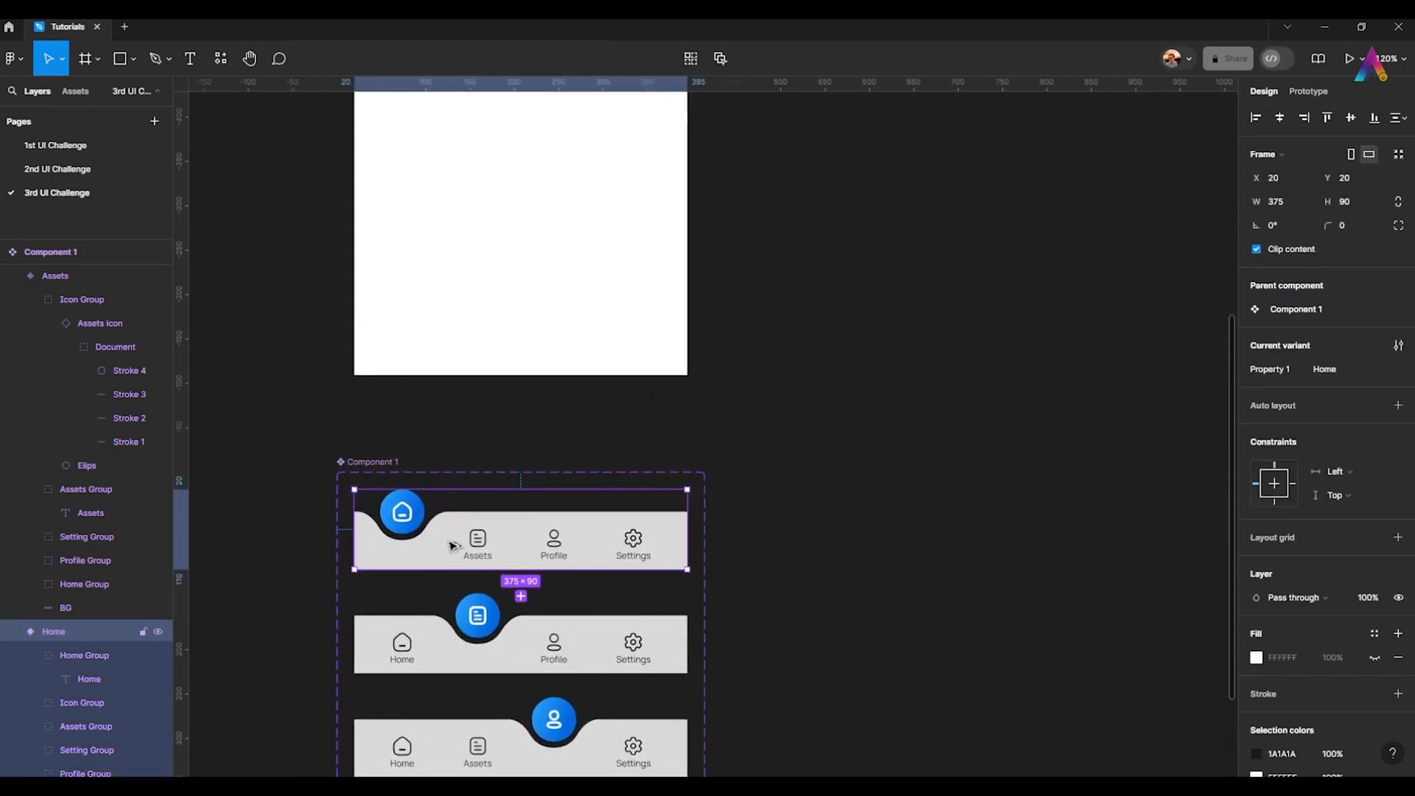
{"action": "left_click_drag", "start_coordinate": [452, 550], "coordinate": [452, 354]}
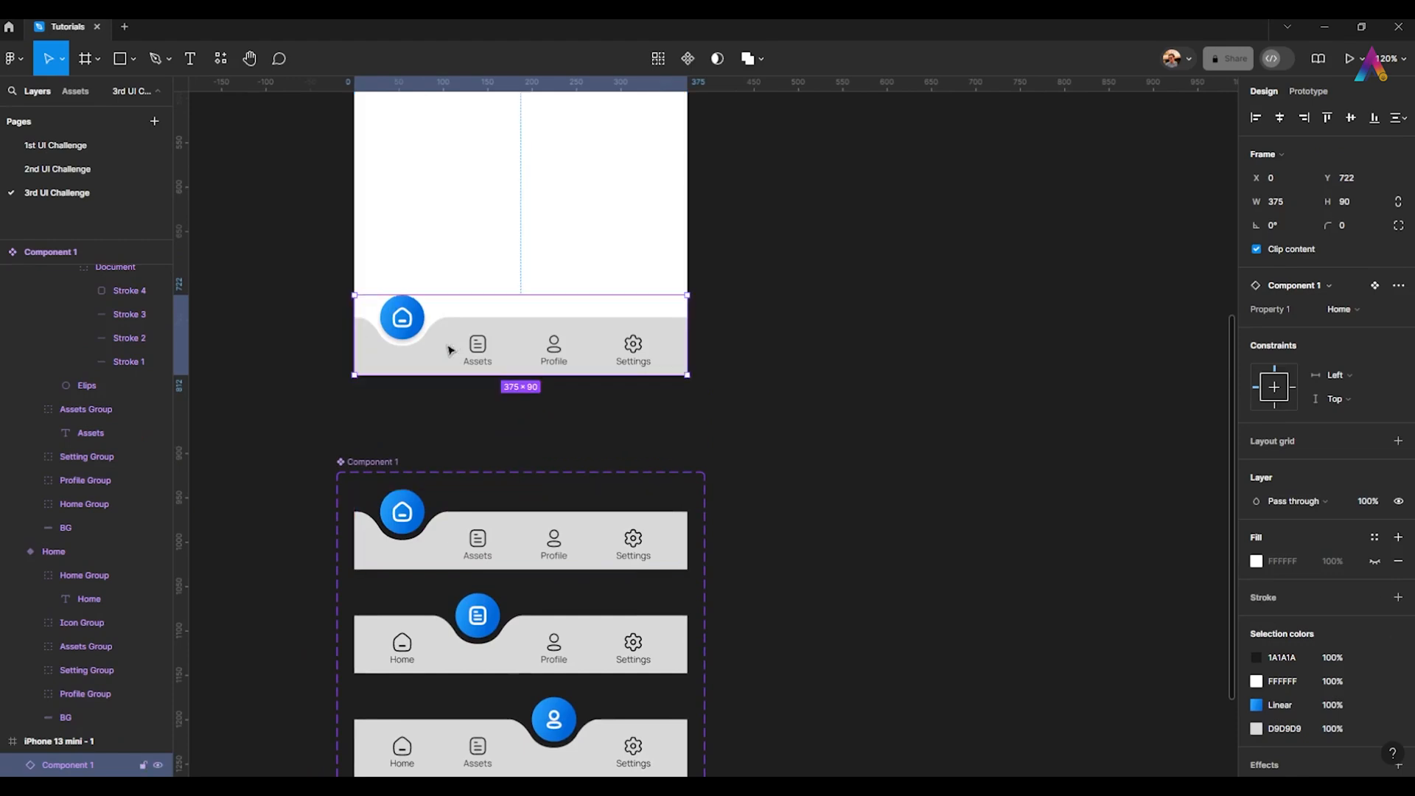
- Set the fill of the BG shapes in all four variants to FFFFFF
{"action": "scroll", "coordinate": [454, 383], "scroll_direction": "down", "scroll_amount": 4}
{"action": "left_click", "coordinate": [456, 401]}
{"action": "scroll", "coordinate": [456, 398], "scroll_direction": "down", "scroll_amount": 2}
{"action": "scroll", "coordinate": [456, 398], "scroll_direction": "up", "scroll_amount": 3}
{"action": "left_click", "coordinate": [427, 436], "text": "shift"}
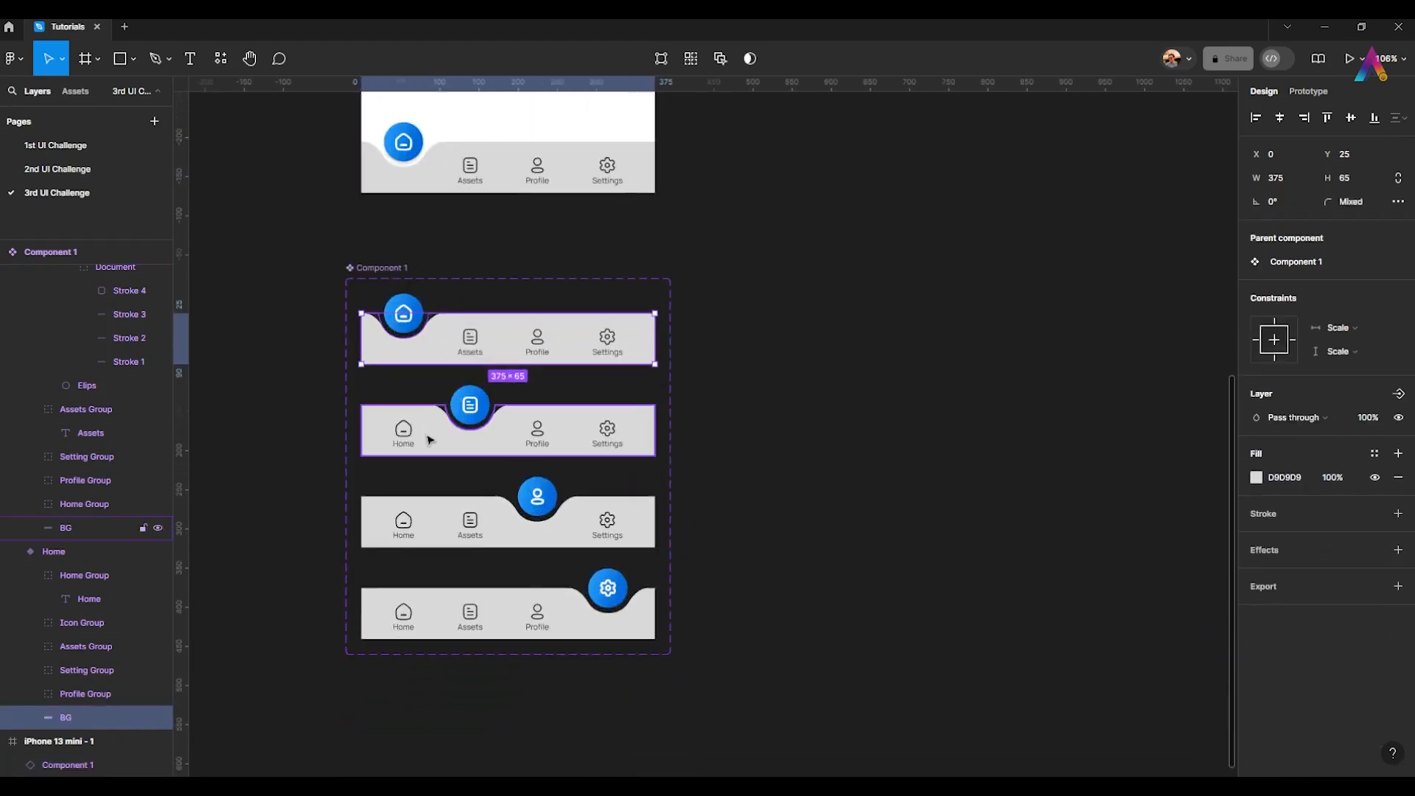
{"action": "left_click", "coordinate": [427, 535], "text": "shift"}
{"action": "left_click", "coordinate": [428, 627], "text": "shift"}
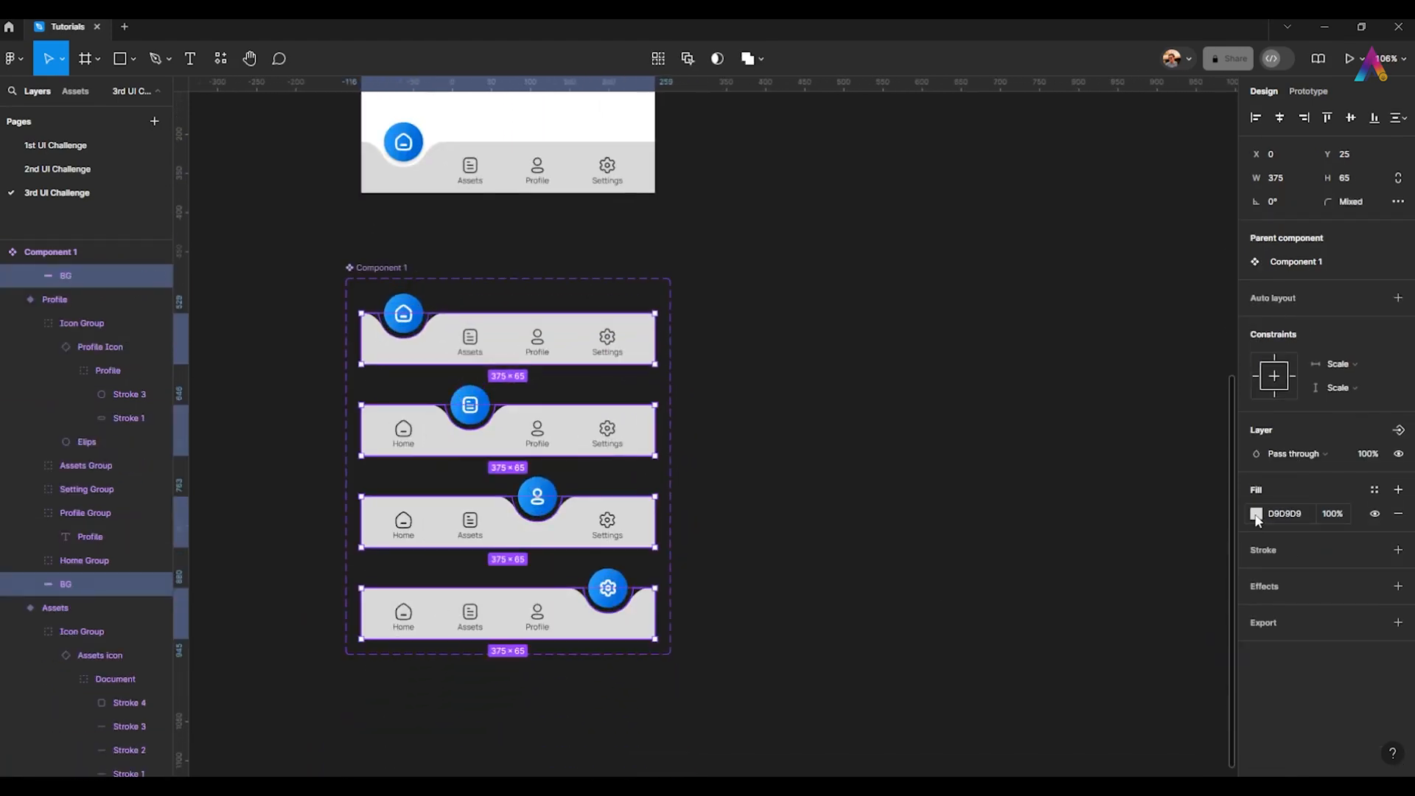
{"action": "left_click", "coordinate": [1256, 514]}
{"action": "left_click_drag", "start_coordinate": [1062, 421], "coordinate": [865, 285]}
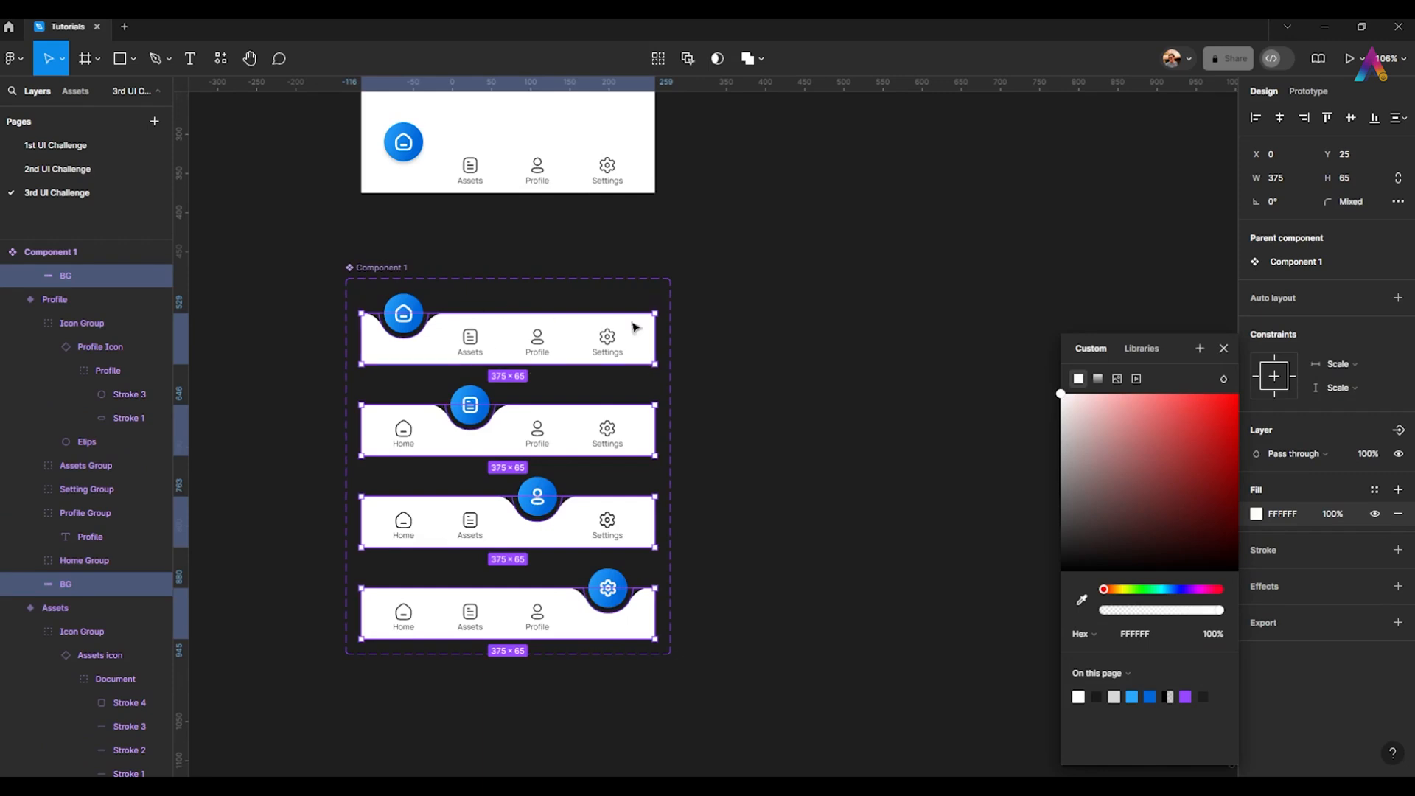
- Add a drop shadow effect to the BG shapes of all four variants
{"action": "left_click", "coordinate": [797, 315]}
{"action": "left_click", "coordinate": [435, 353]}
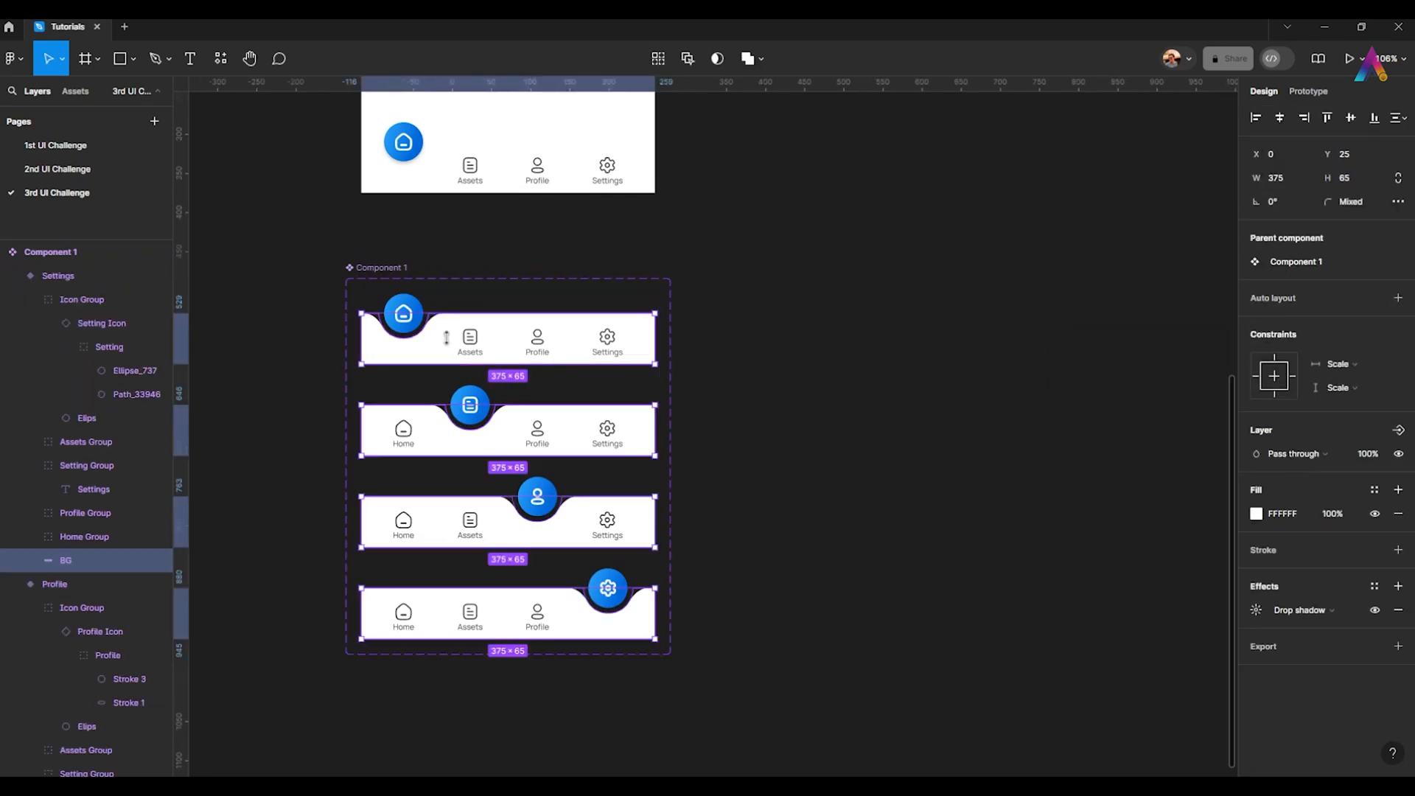
- Set the drop shadow of the four BG shapes to blur 8 and Y offset -1
{"action": "scroll", "coordinate": [398, 310], "scroll_direction": "up", "scroll_amount": 10}
{"action": "scroll", "coordinate": [531, 370], "scroll_direction": "up", "scroll_amount": 5}
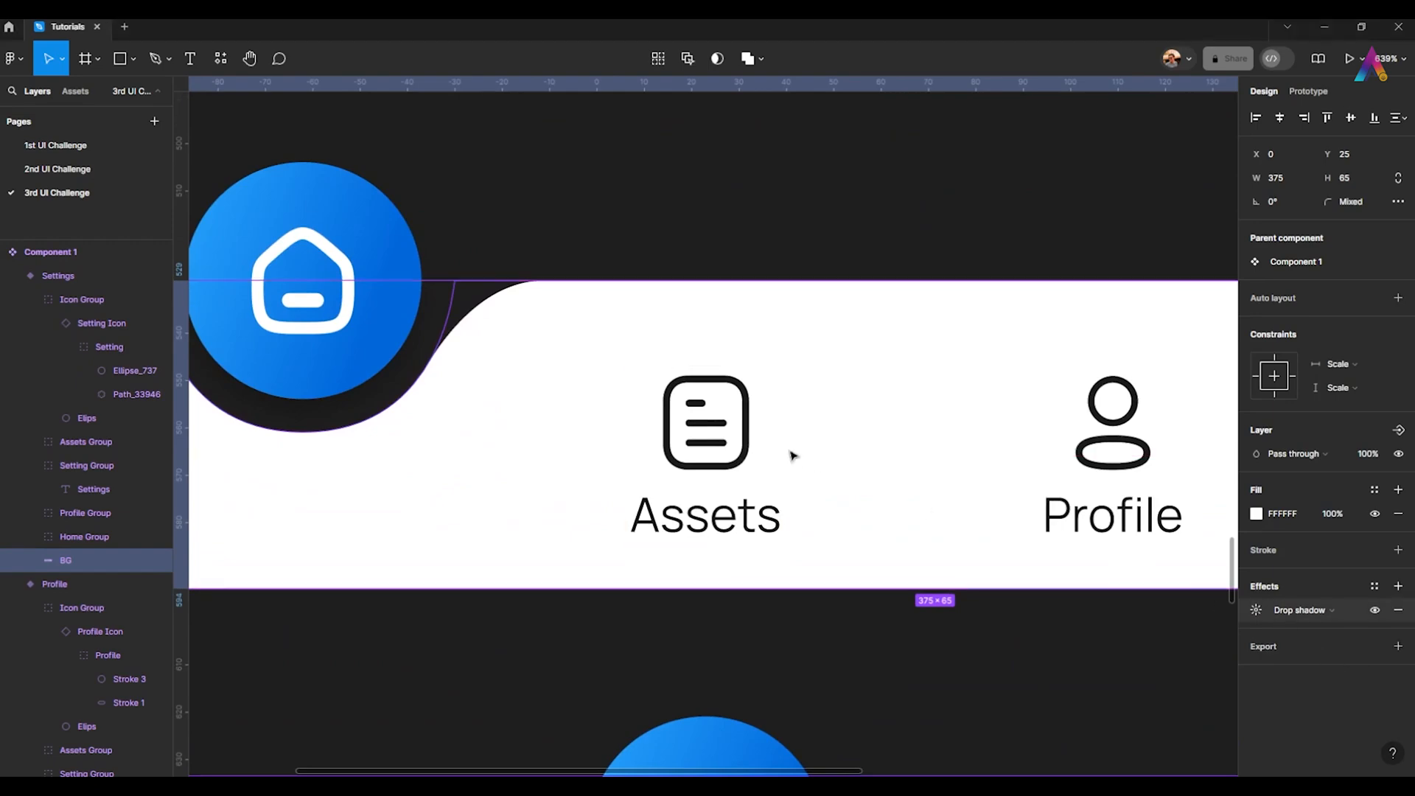
{"action": "scroll", "coordinate": [793, 454], "scroll_direction": "down", "scroll_amount": 10}
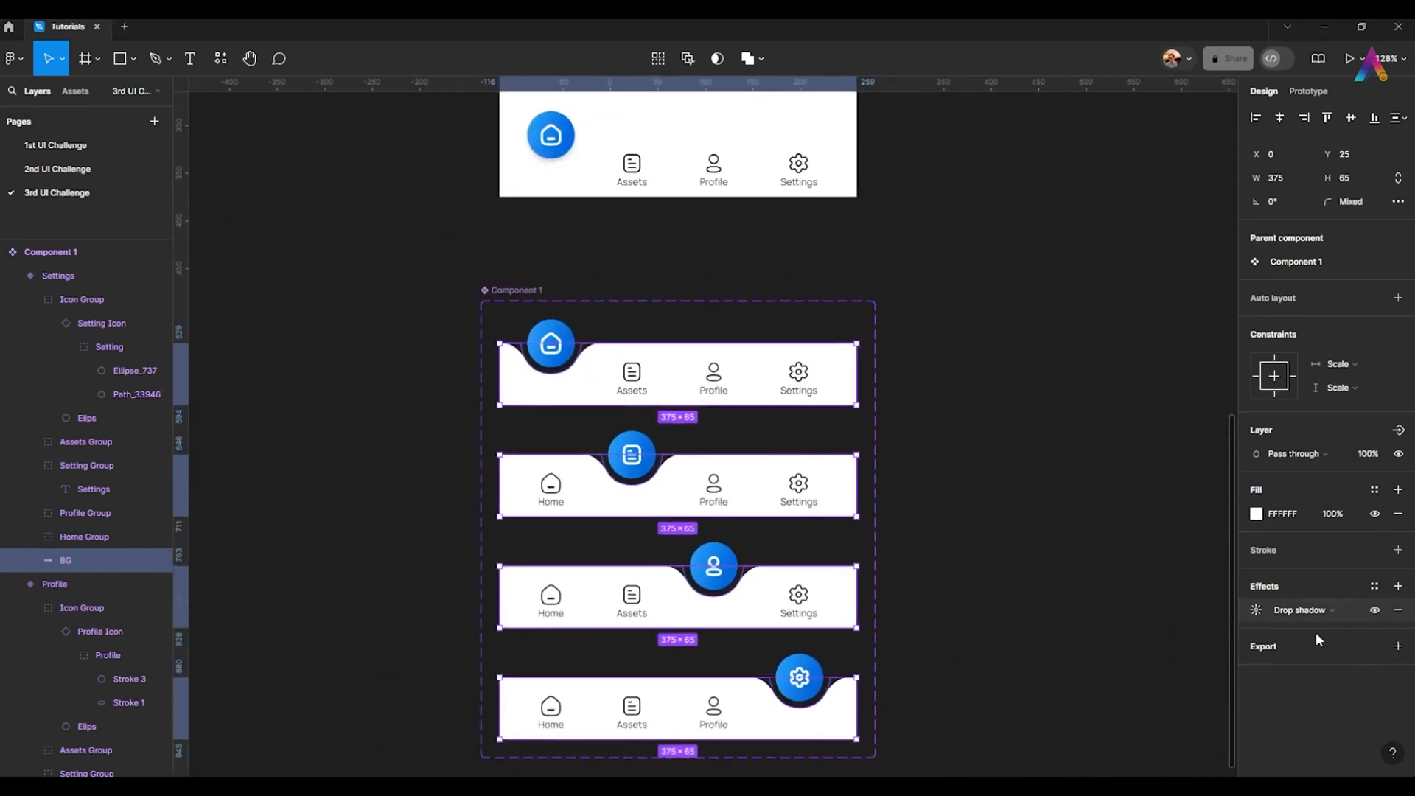
{"action": "left_click", "coordinate": [1256, 608]}
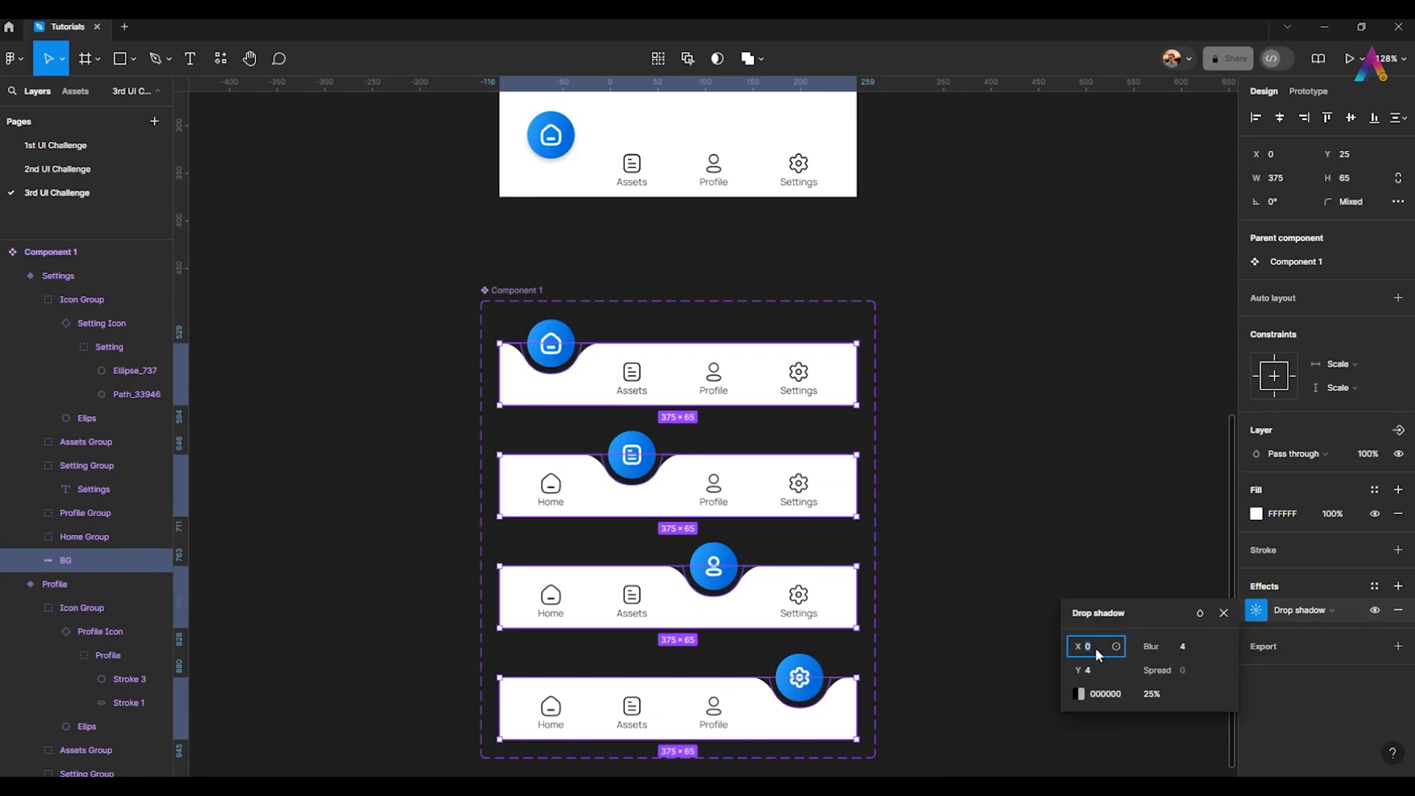
{"action": "left_click", "coordinate": [1193, 645]}
{"action": "left_click", "coordinate": [1130, 655]}
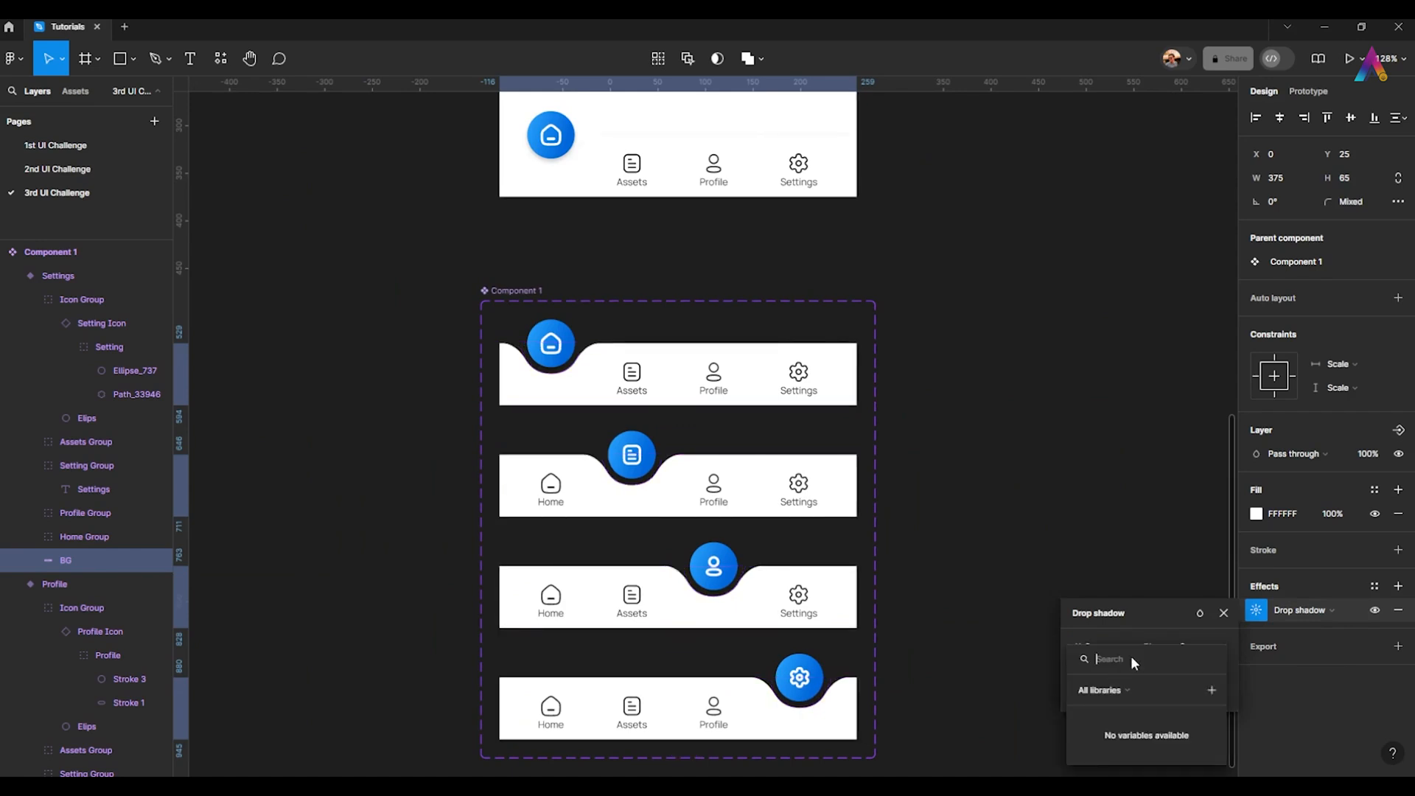
{"action": "left_click", "coordinate": [1112, 617]}
{"action": "left_click", "coordinate": [1090, 669]}
{"action": "type", "text": "-1"}
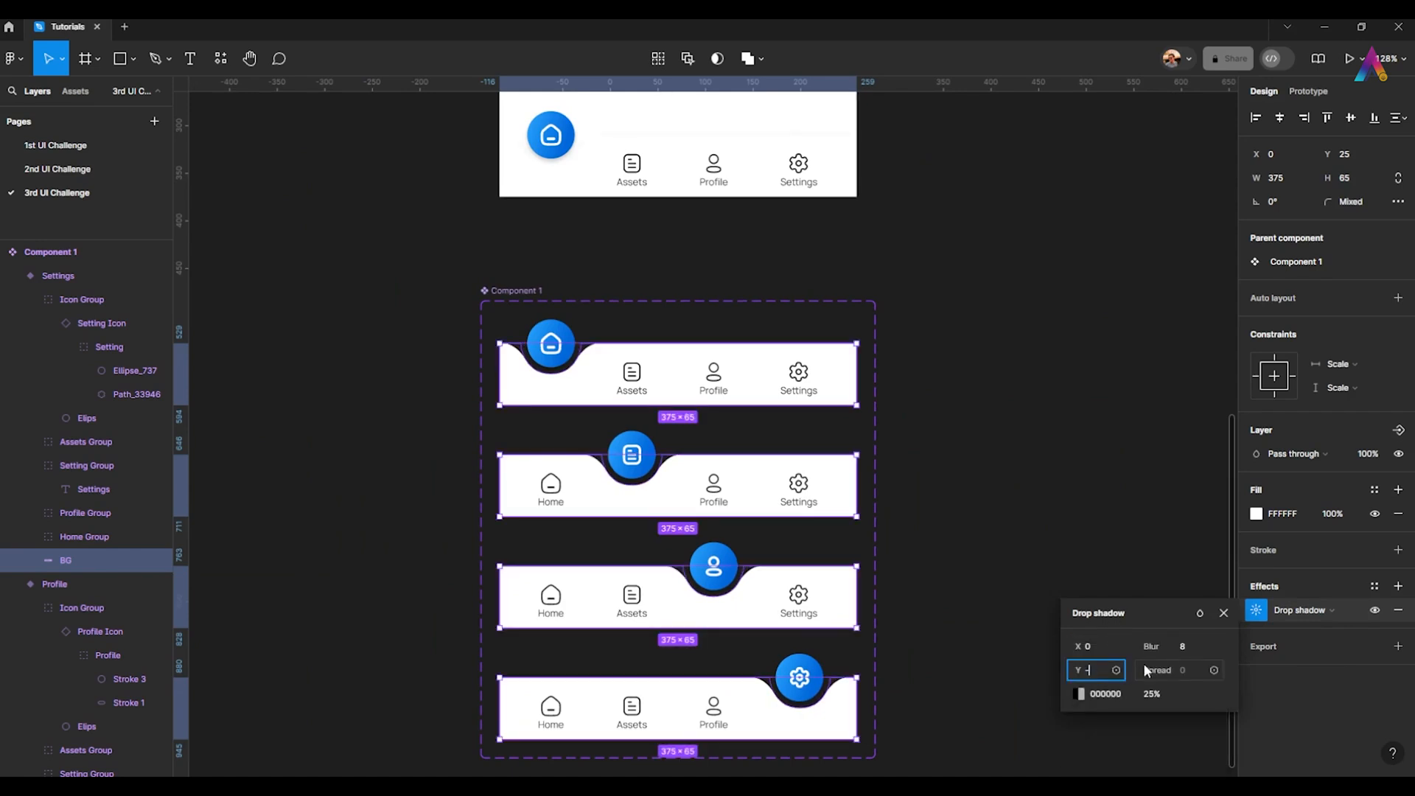
- Reduce the drop shadow's opacity to 10% on all four BG shapes
{"action": "left_click", "coordinate": [1160, 695]}
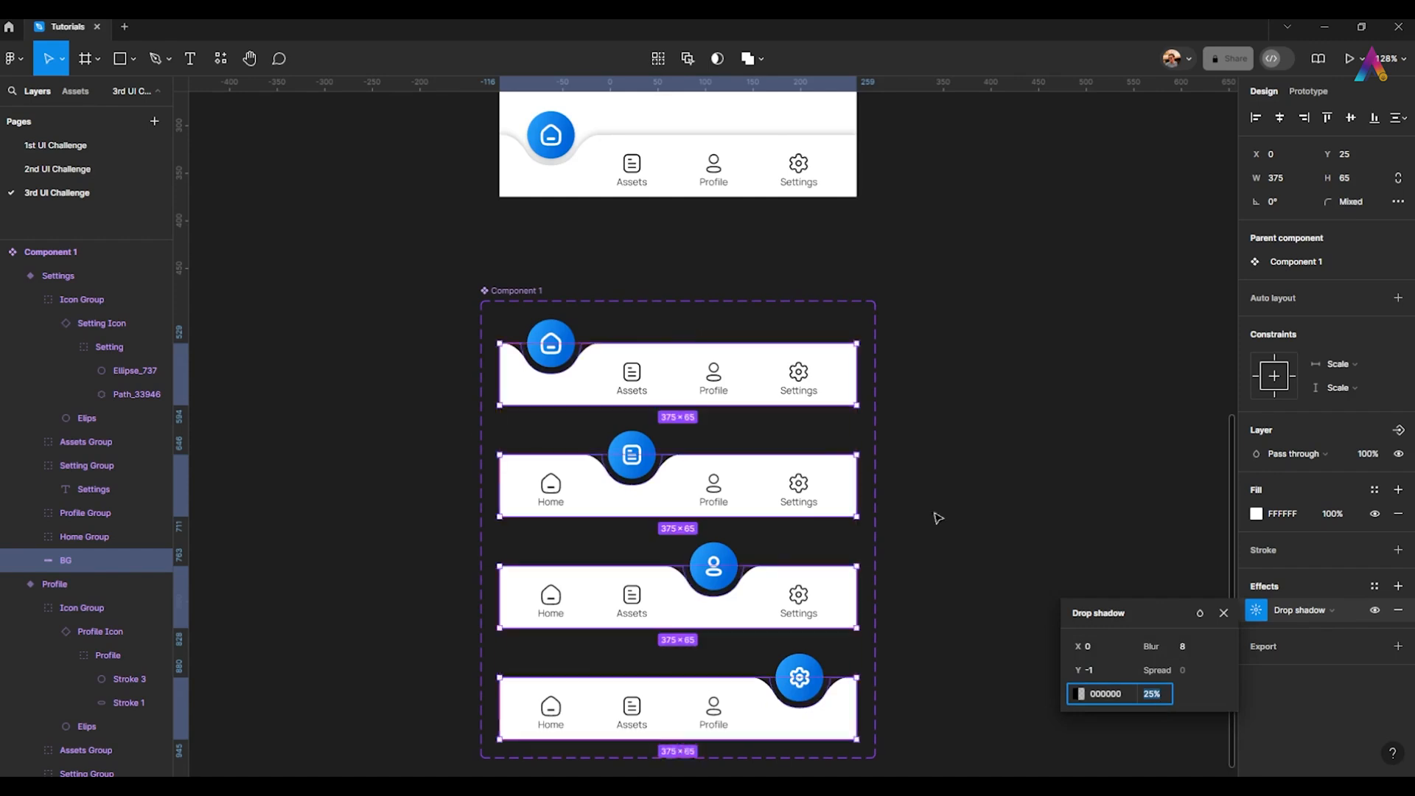
{"action": "left_click_drag", "start_coordinate": [671, 233], "coordinate": [655, 585]}
{"action": "scroll", "coordinate": [660, 516], "scroll_direction": "up", "scroll_amount": 5}
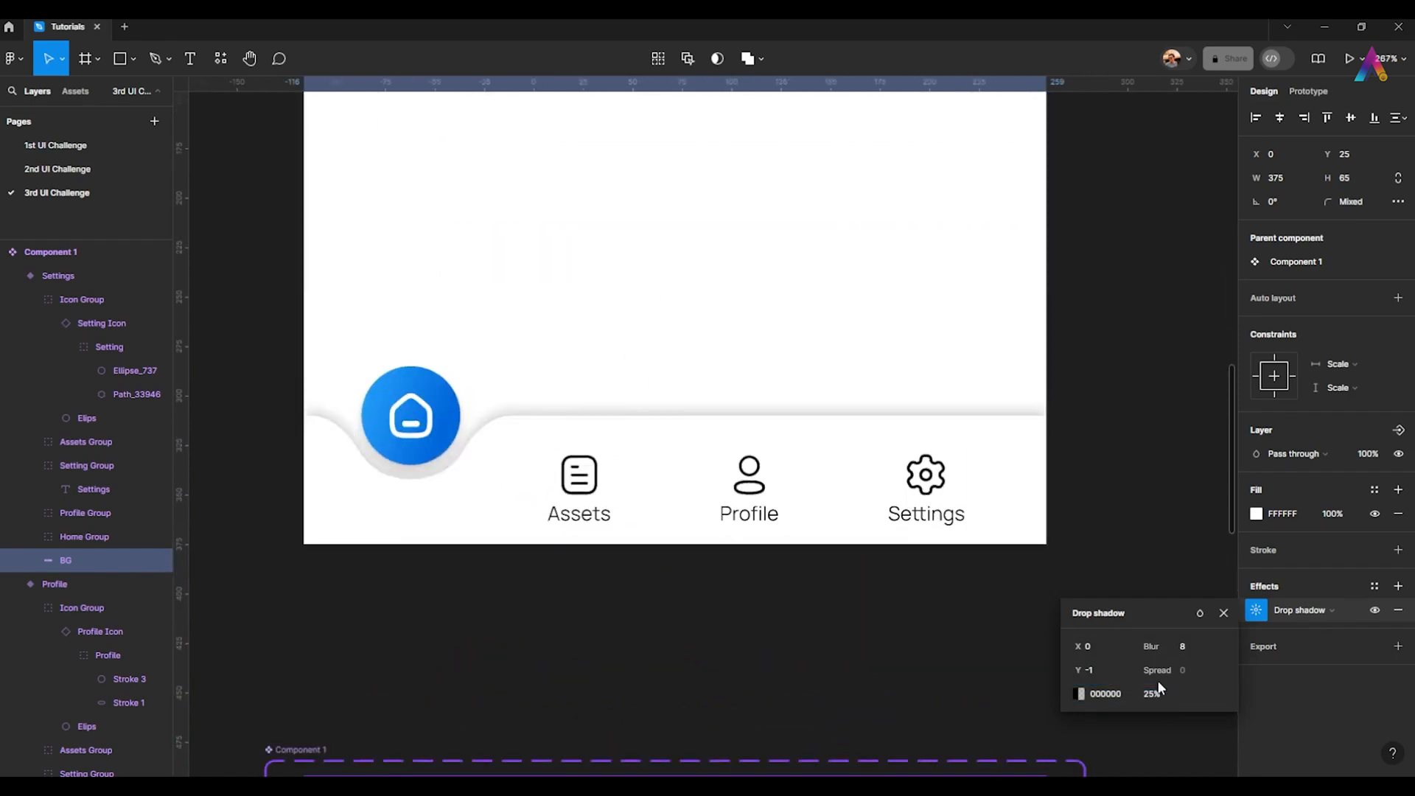
{"action": "left_click", "coordinate": [1161, 694]}
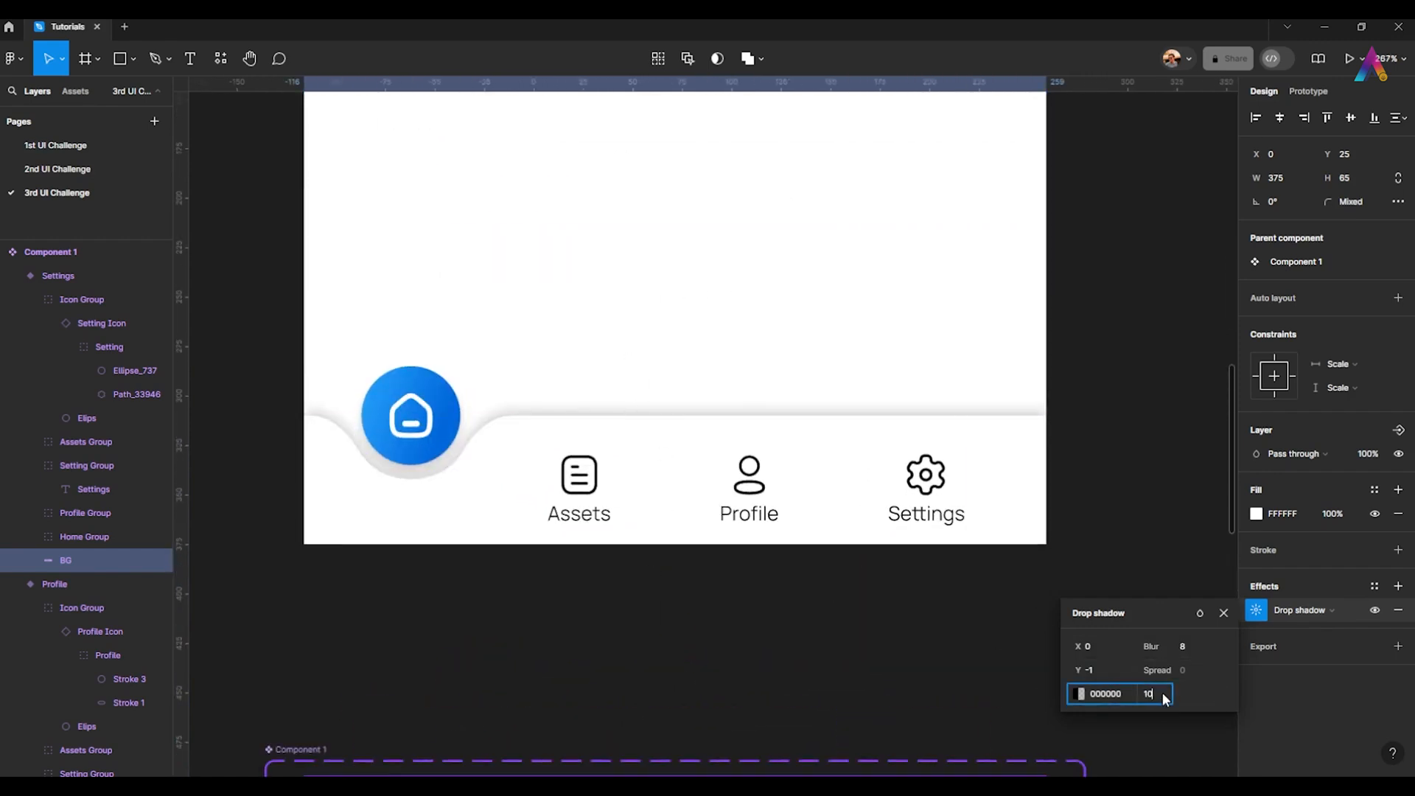
{"action": "key", "text": "Return"}
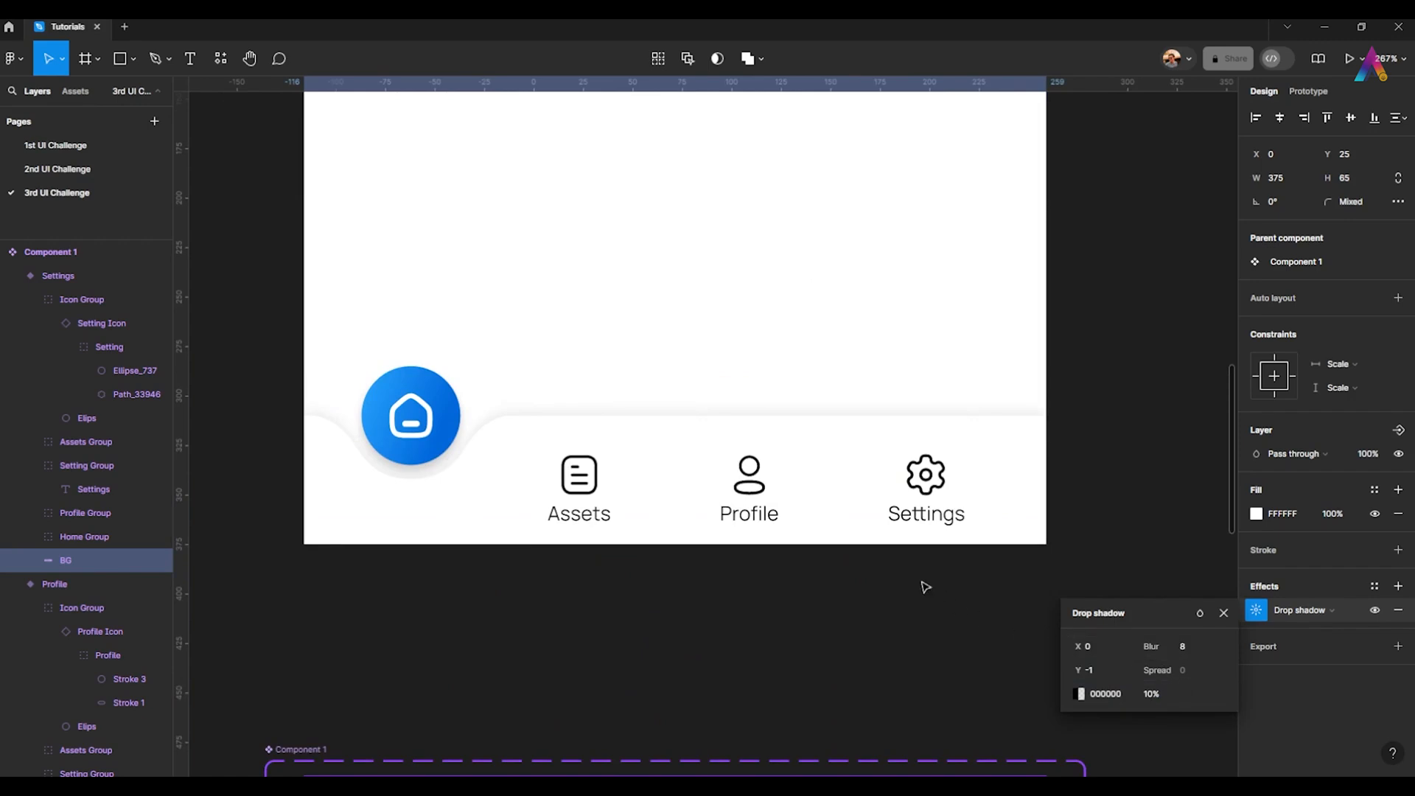
- Make the iPhone 13 mini - 1 frame a prototype flow starting point
{"action": "scroll", "coordinate": [694, 354], "scroll_direction": "down", "scroll_amount": 3}
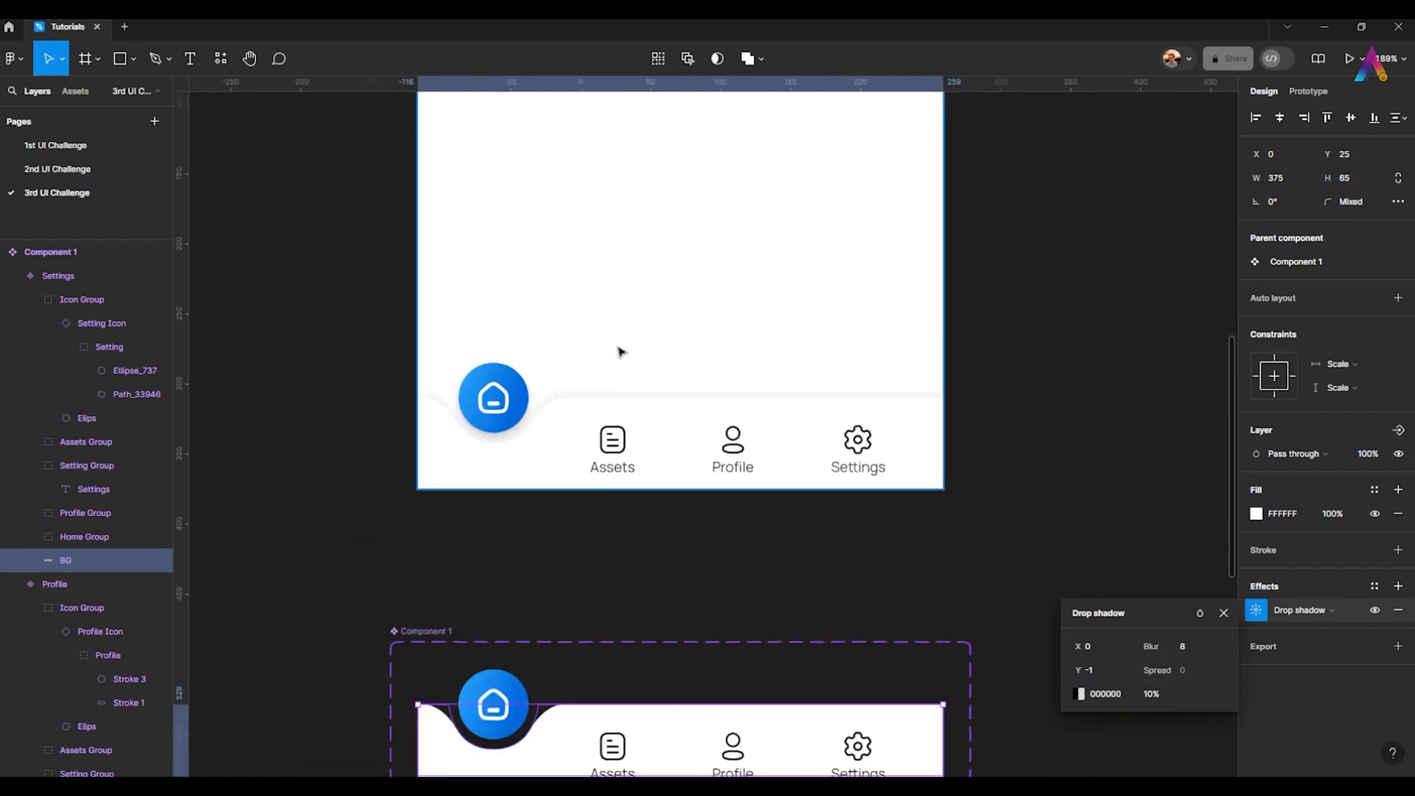
{"action": "scroll", "coordinate": [618, 350], "scroll_direction": "down", "scroll_amount": 3}
{"action": "left_click_drag", "start_coordinate": [596, 361], "coordinate": [487, 461]}
{"action": "left_click", "coordinate": [860, 488]}
{"action": "scroll", "coordinate": [855, 405], "scroll_direction": "down", "scroll_amount": 2}
{"action": "left_click_drag", "start_coordinate": [830, 357], "coordinate": [768, 537]}
{"action": "scroll", "coordinate": [612, 233], "scroll_direction": "down", "scroll_amount": 1}
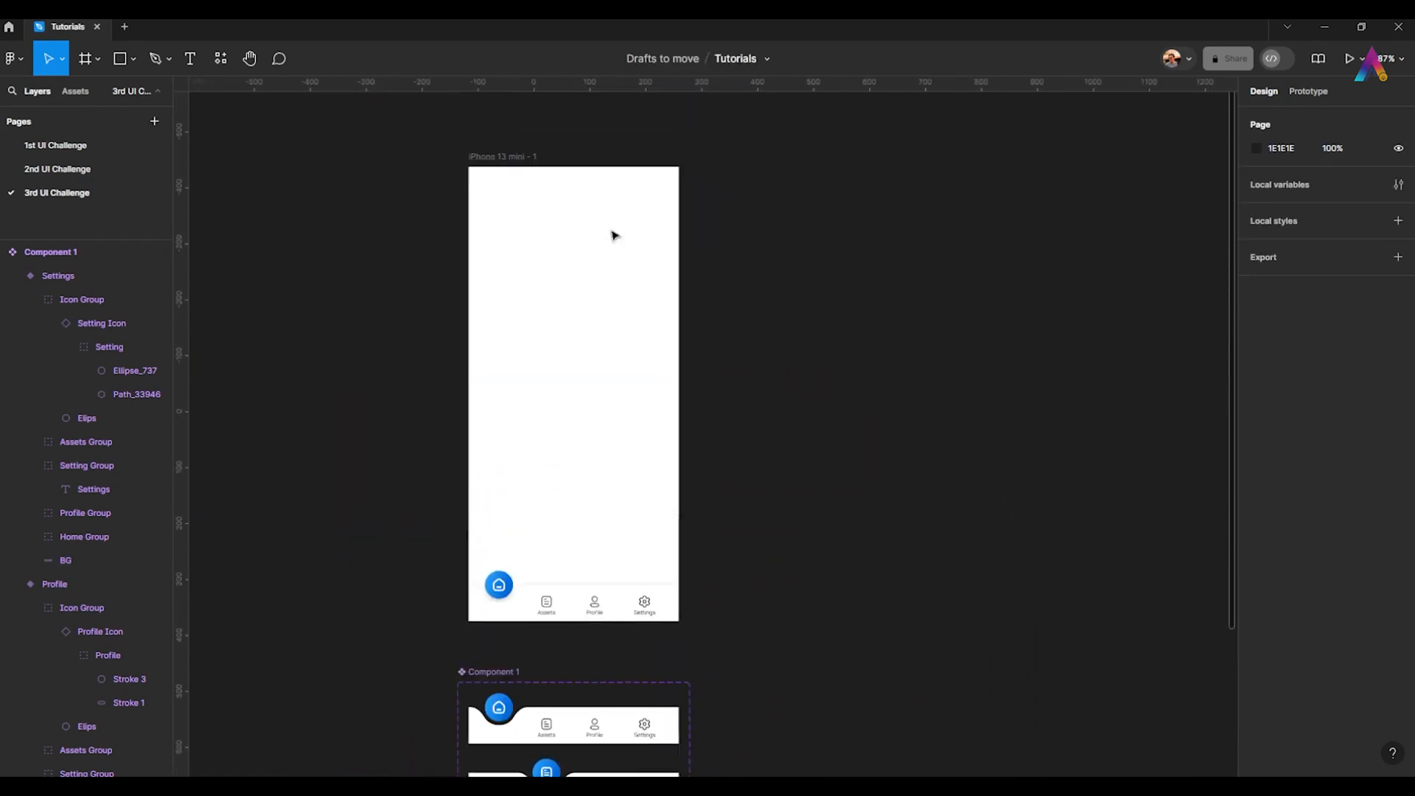
{"action": "left_click", "coordinate": [503, 155]}
{"action": "left_click", "coordinate": [1308, 93]}
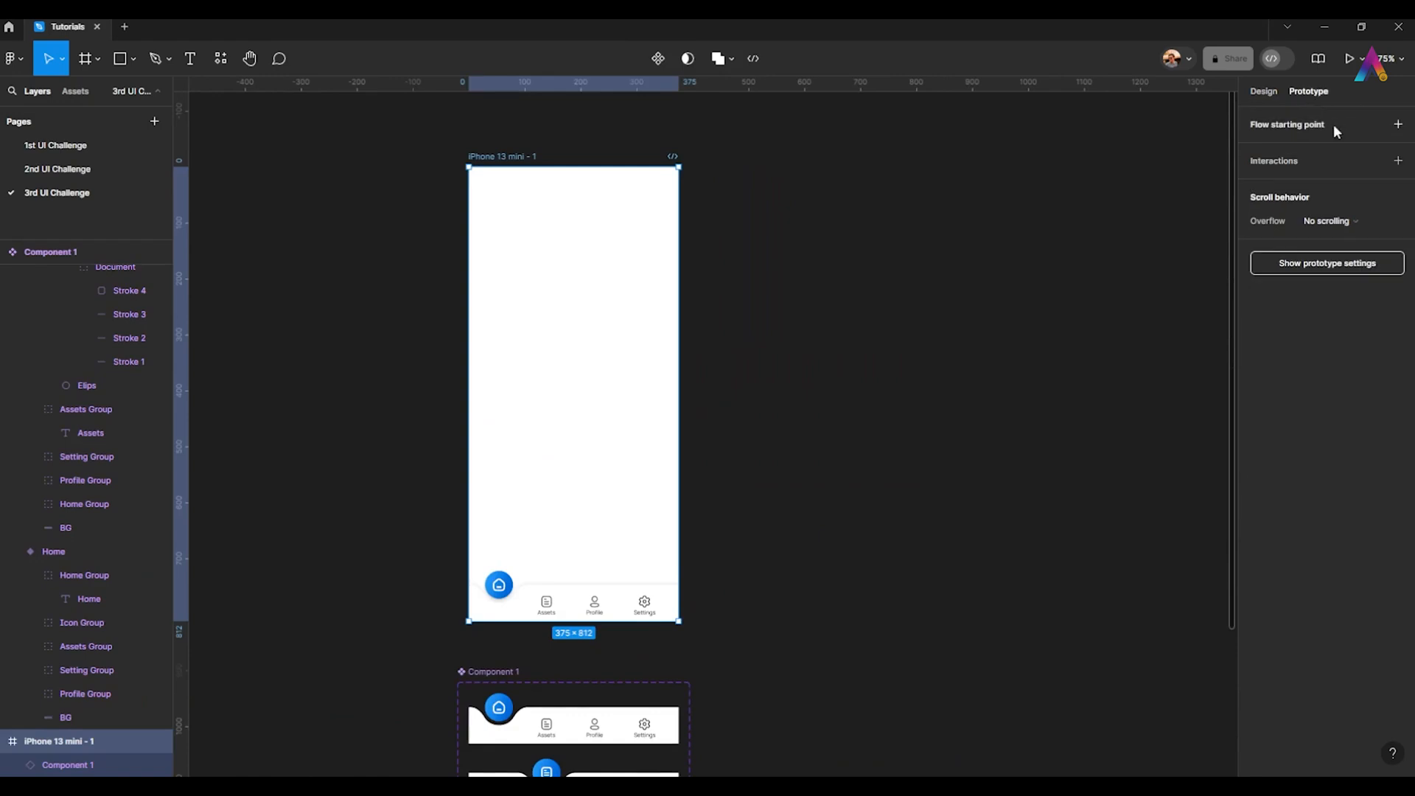
{"action": "left_click", "coordinate": [1399, 125]}
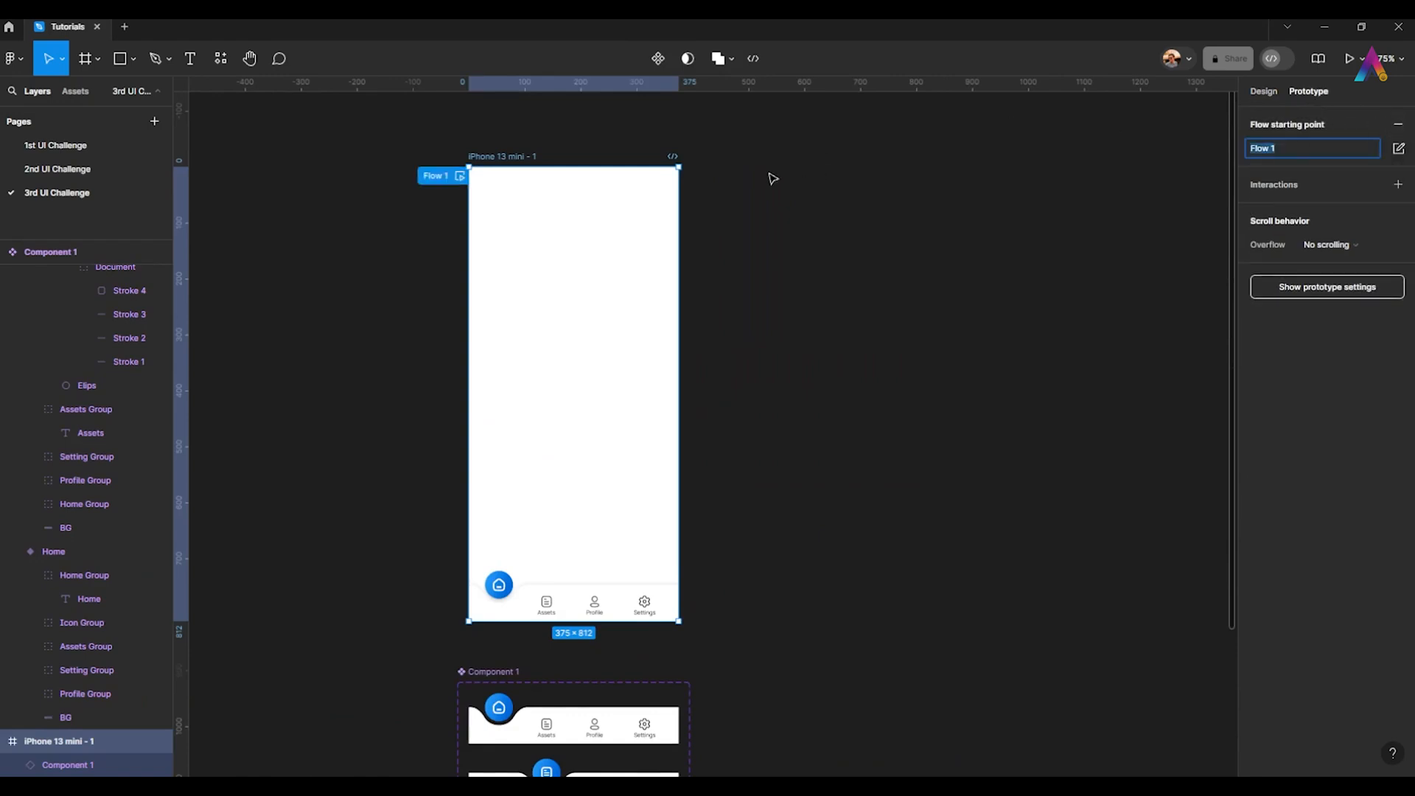
- Run the prototype and test switching between Home, Assets, Profile and Settings in the navigation bar
{"action": "left_click", "coordinate": [1347, 59]}
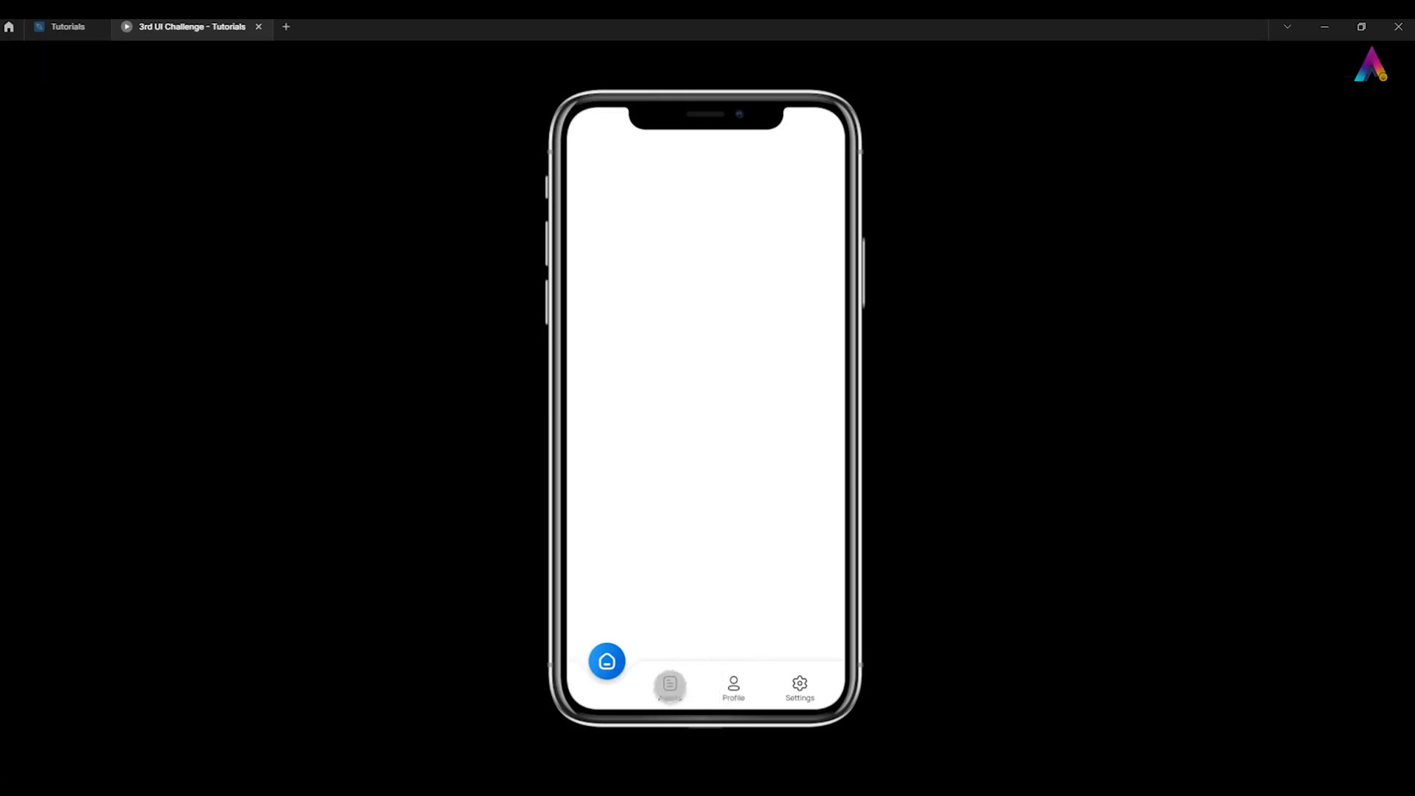
{"action": "left_click", "coordinate": [670, 685]}
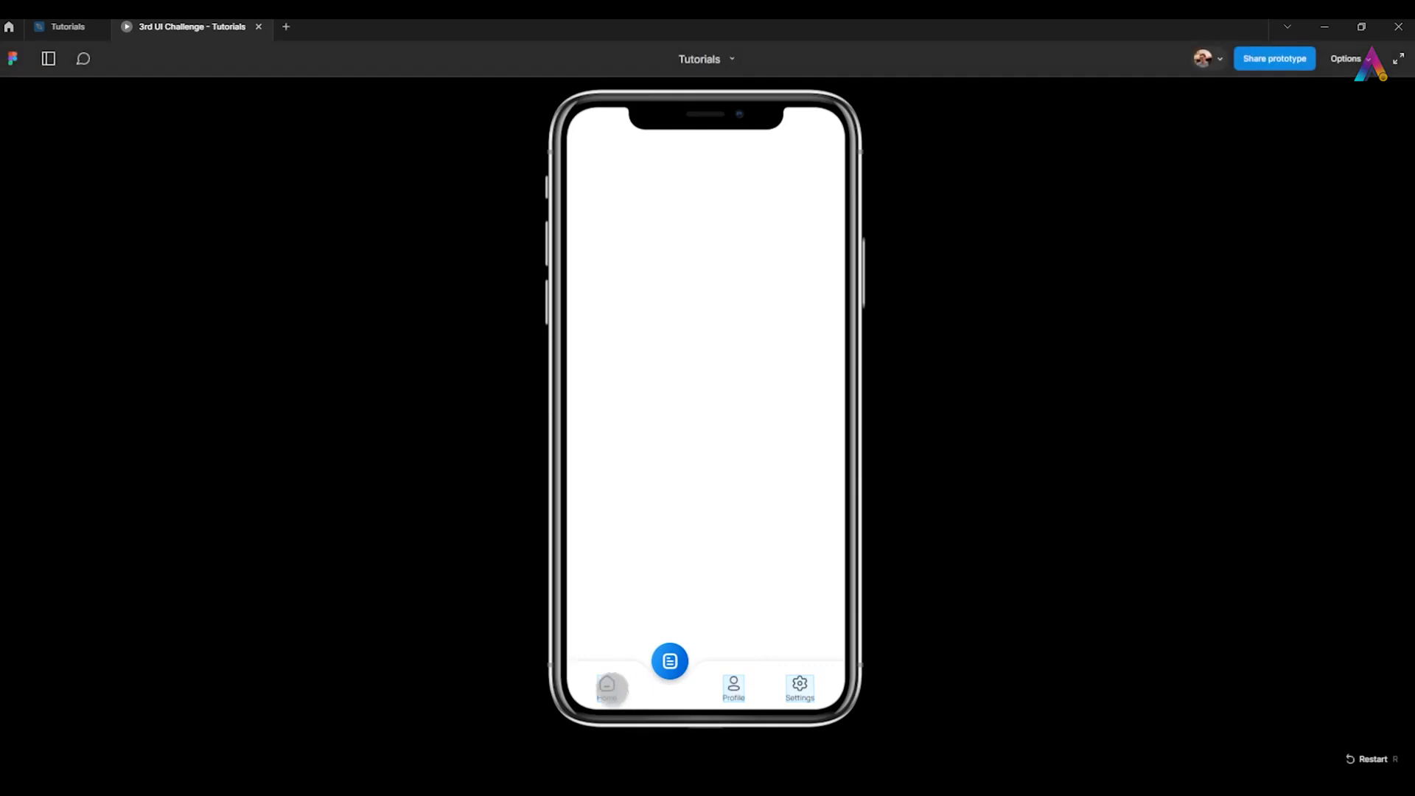
{"action": "left_click", "coordinate": [607, 686]}
{"action": "left_click", "coordinate": [658, 688]}
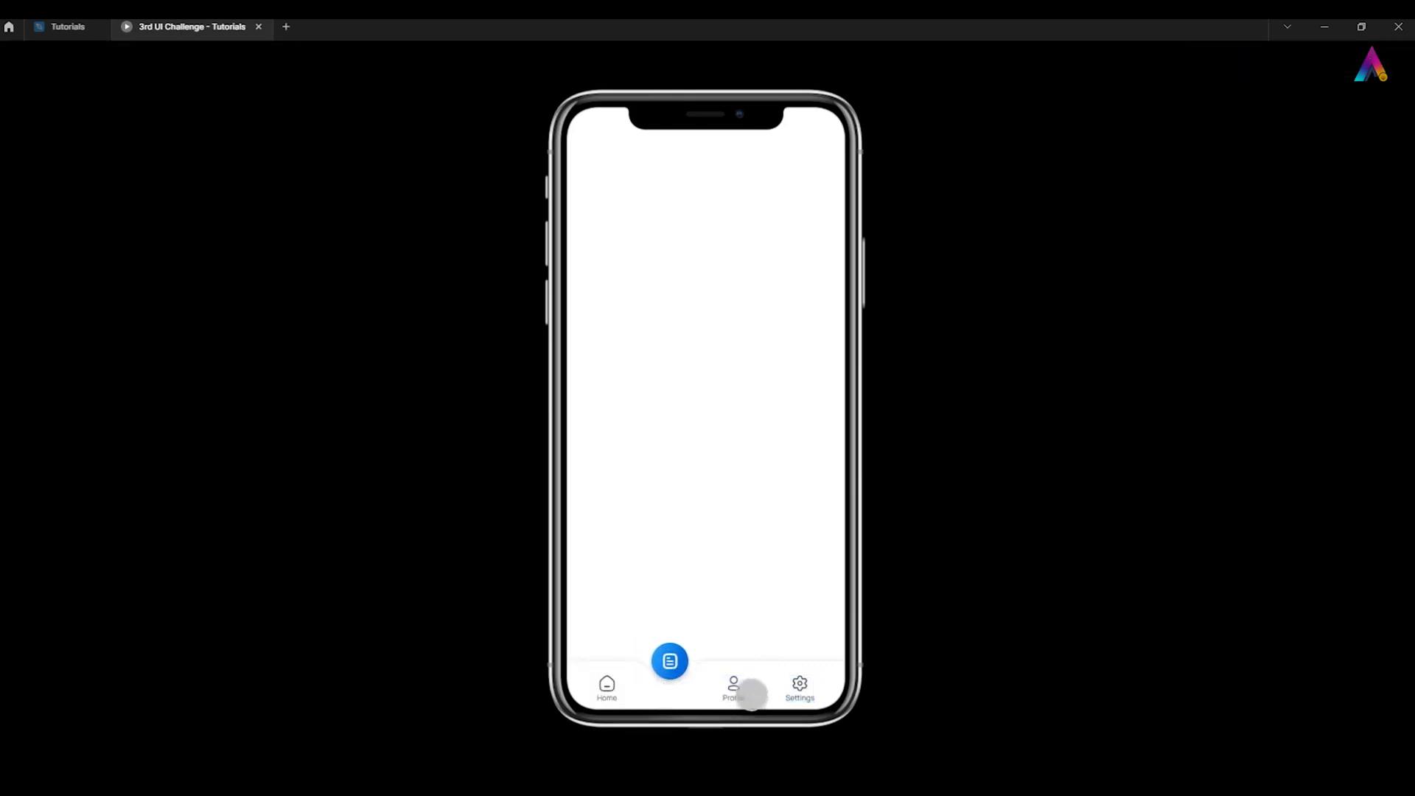
{"action": "left_click", "coordinate": [735, 689]}
{"action": "left_click", "coordinate": [819, 685]}
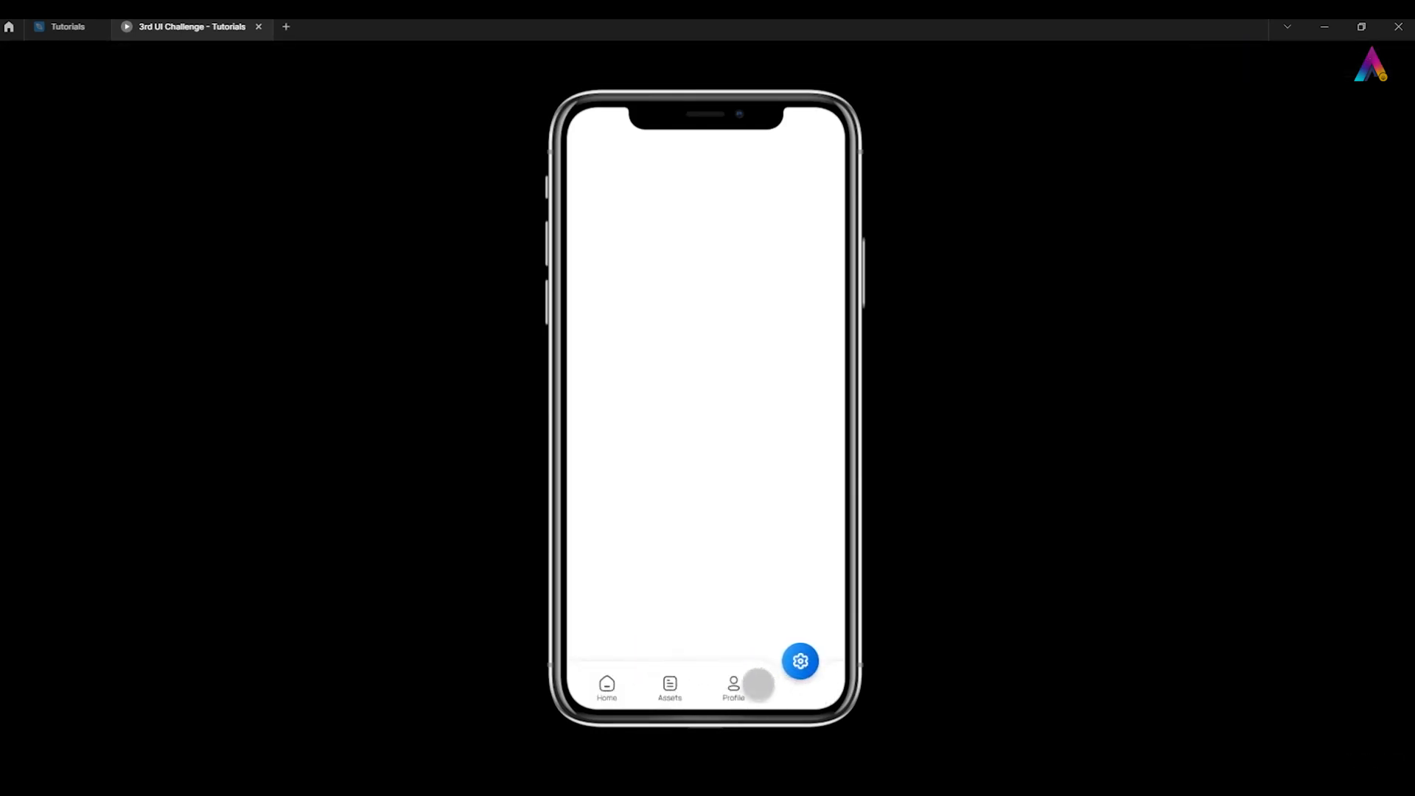
{"action": "left_click", "coordinate": [669, 687]}
{"action": "left_click", "coordinate": [606, 685]}
{"action": "left_click", "coordinate": [671, 688]}
{"action": "left_click", "coordinate": [801, 690]}
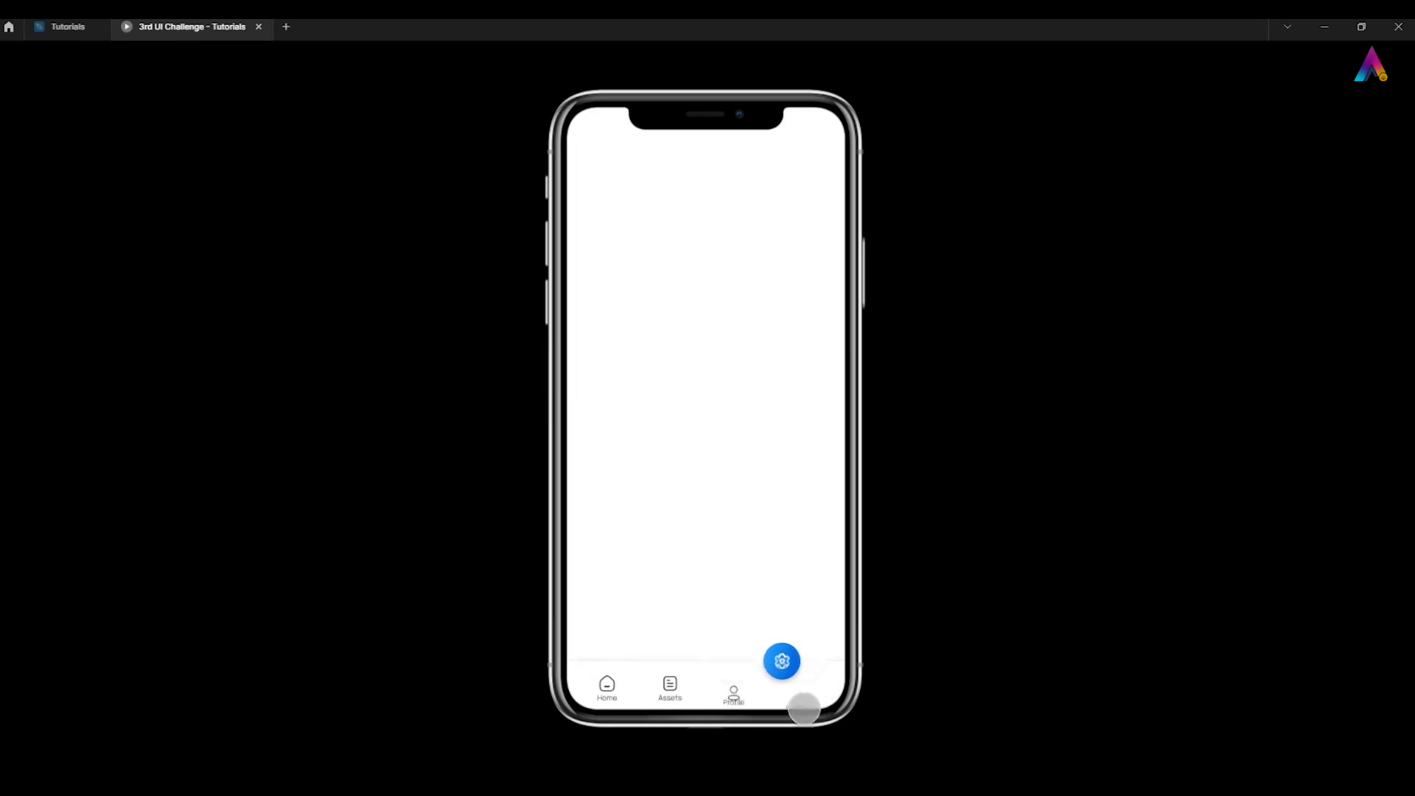
{"action": "left_click", "coordinate": [734, 687]}
{"action": "left_click", "coordinate": [608, 686]}
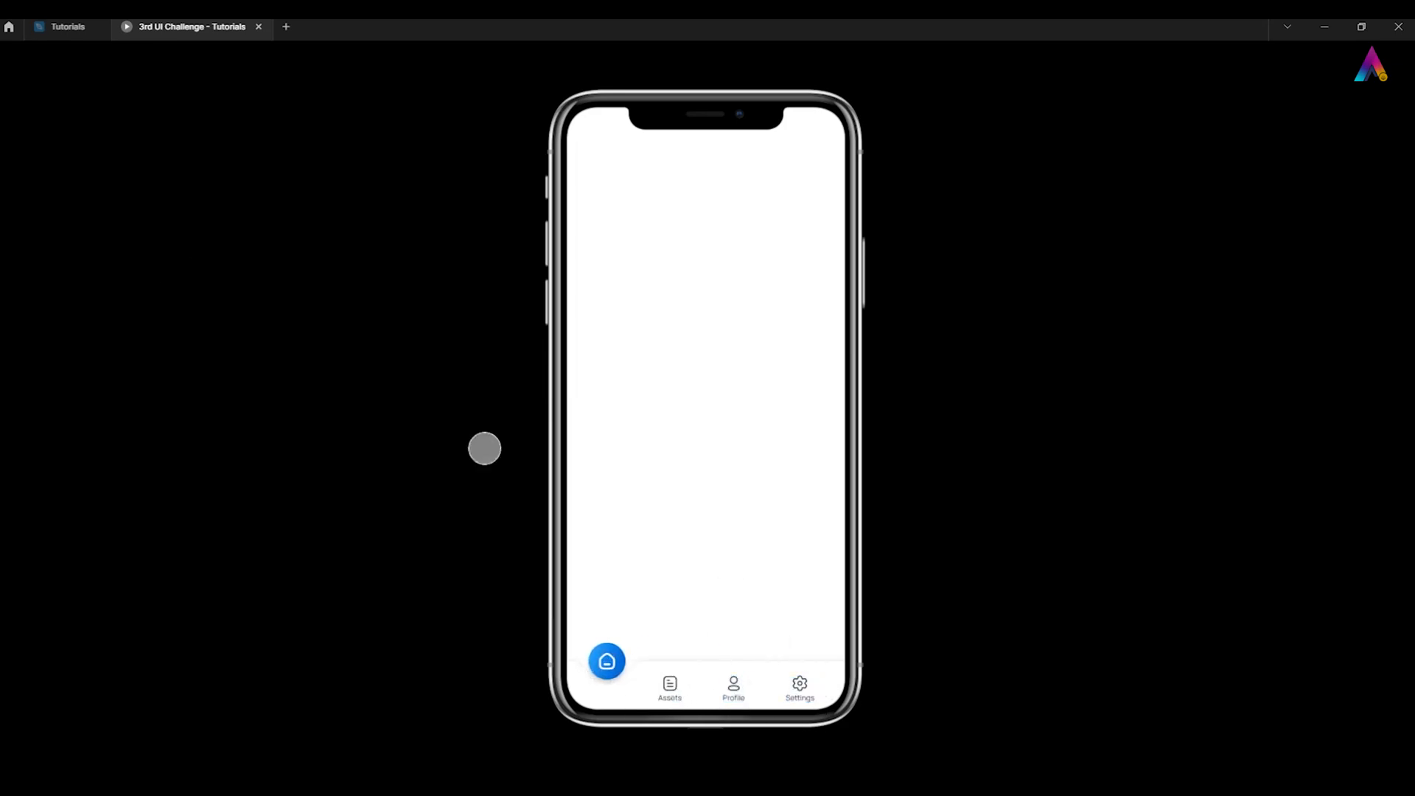
- Return to the design file and try deepening the Home variant's BG notch by lowering its bottom point to about Y 69
{"action": "left_click", "coordinate": [67, 26]}
{"action": "scroll", "coordinate": [454, 505], "scroll_direction": "up", "scroll_amount": 10}
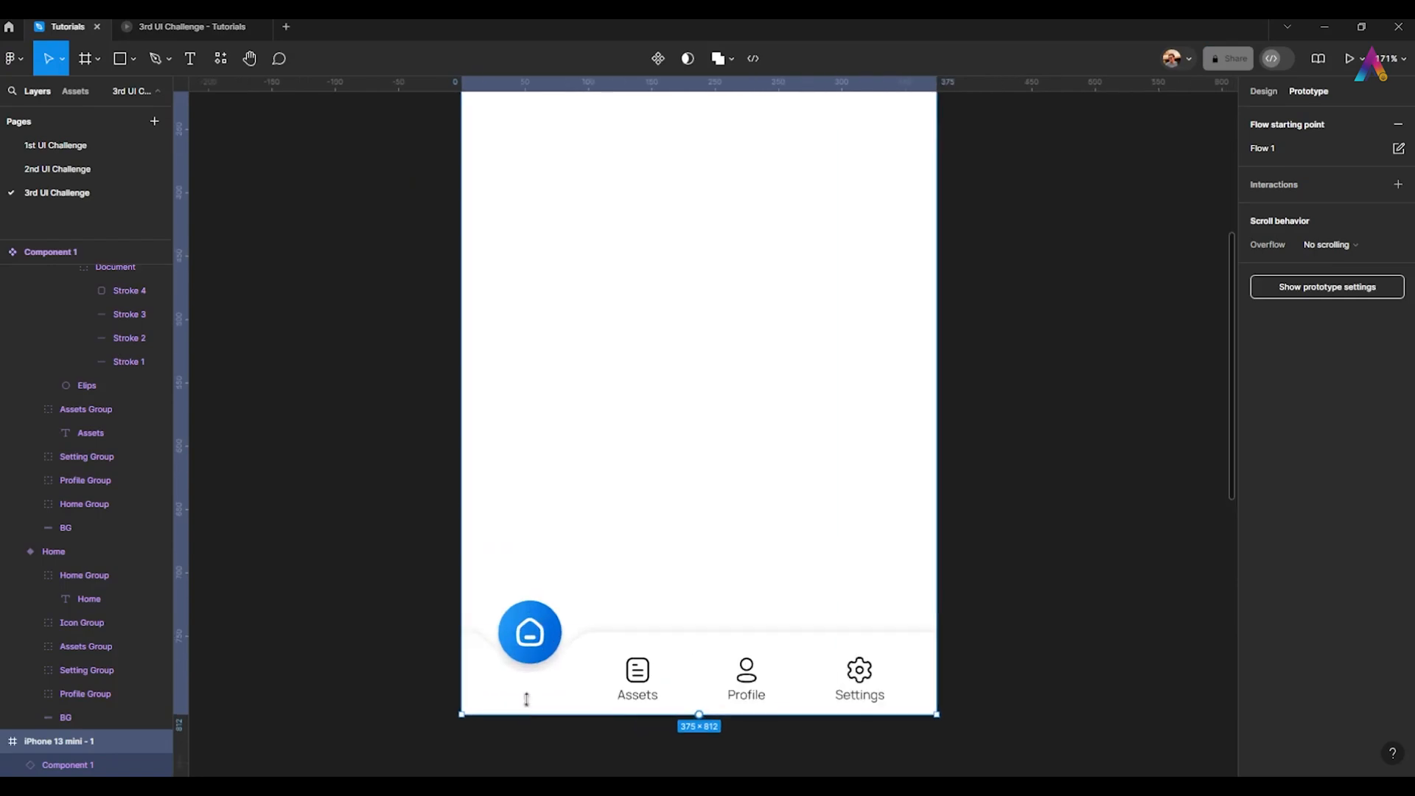
{"action": "scroll", "coordinate": [529, 538], "scroll_direction": "up", "scroll_amount": 3}
{"action": "left_click", "coordinate": [505, 527], "text": "ctrl"}
{"action": "scroll", "coordinate": [506, 528], "scroll_direction": "up", "scroll_amount": 3}
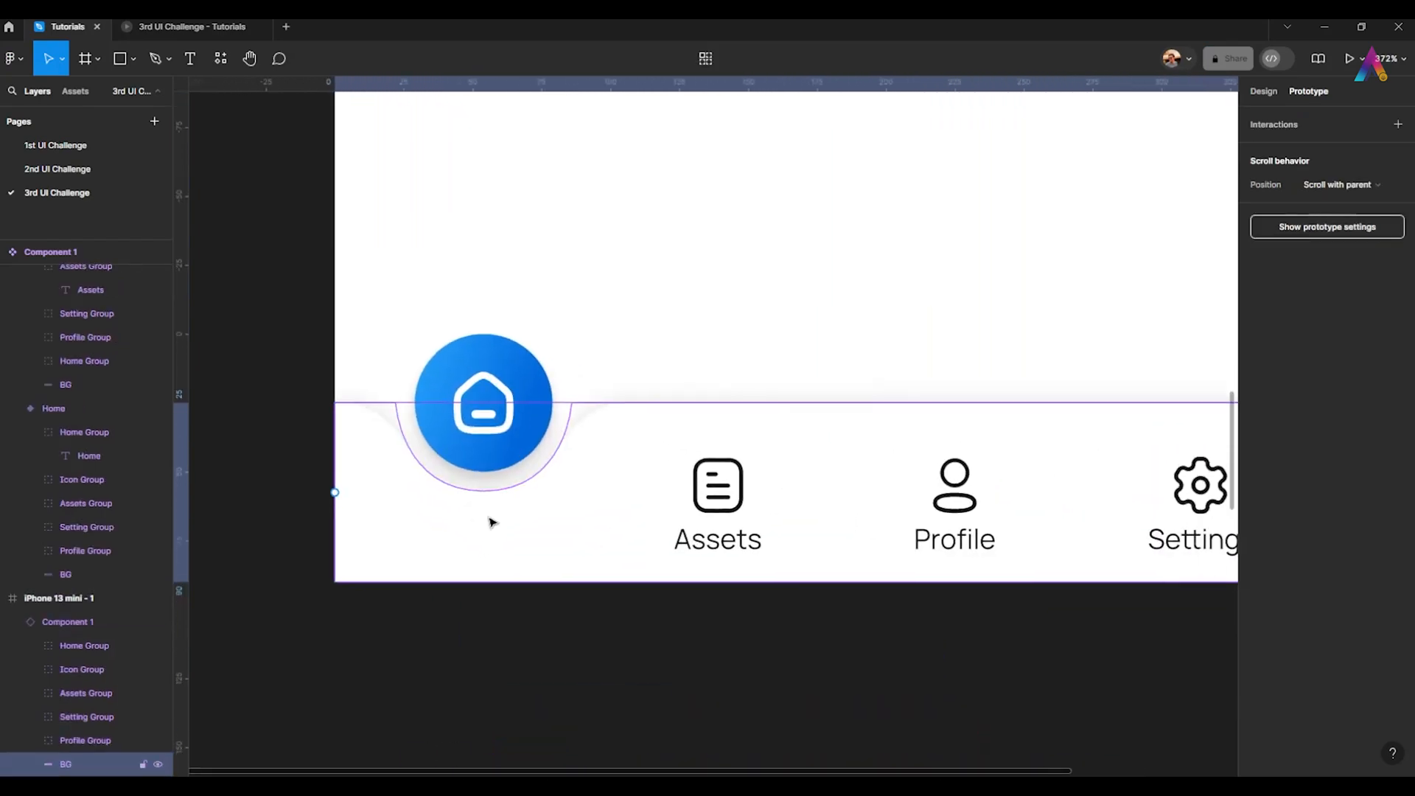
{"action": "scroll", "coordinate": [487, 507], "scroll_direction": "up", "scroll_amount": 1}
{"action": "scroll", "coordinate": [481, 506], "scroll_direction": "down", "scroll_amount": 5}
{"action": "left_click_drag", "start_coordinate": [481, 506], "coordinate": [467, 243]}
{"action": "scroll", "coordinate": [454, 502], "scroll_direction": "up", "scroll_amount": 3}
{"action": "left_click", "coordinate": [499, 604], "text": "ctrl"}
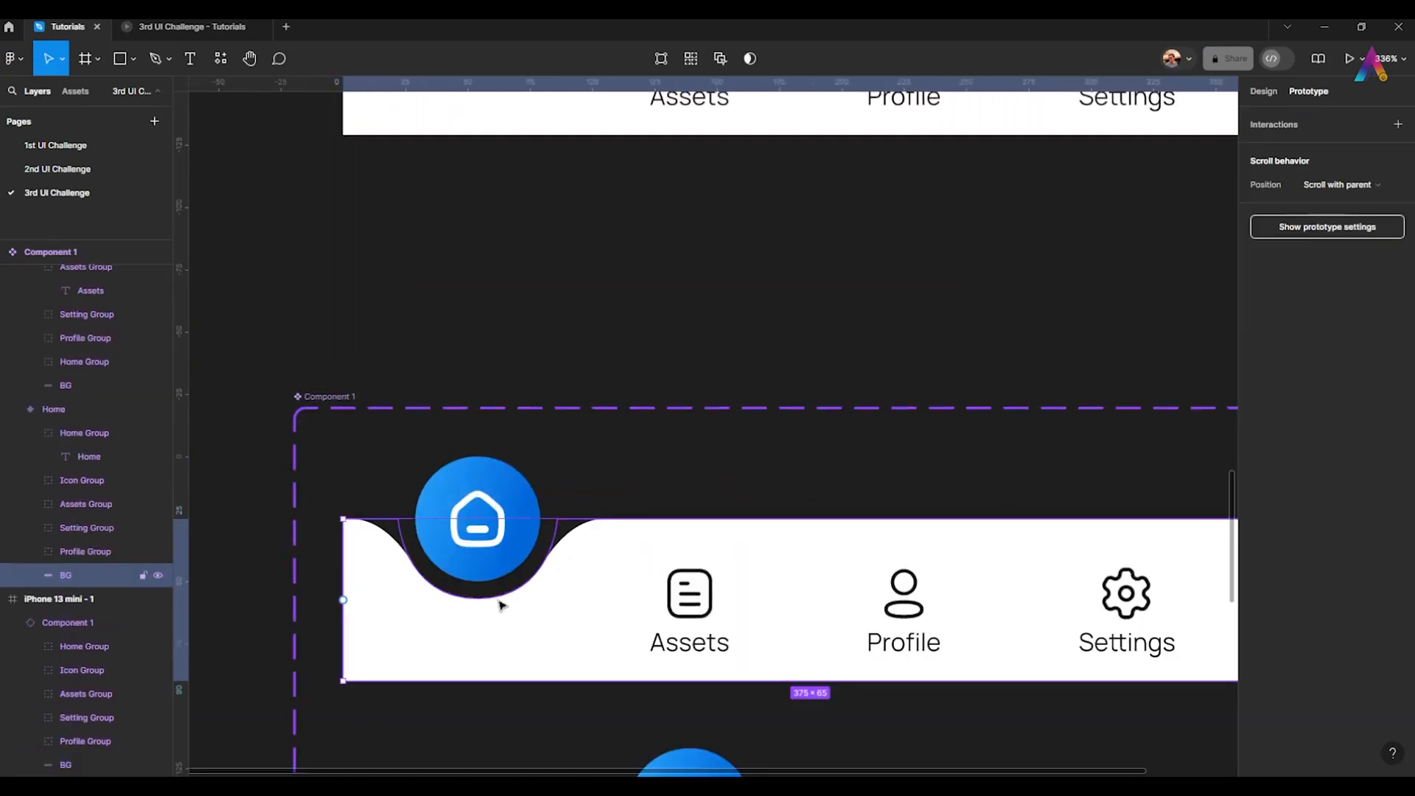
{"action": "left_click_drag", "start_coordinate": [496, 620], "coordinate": [516, 568]}
{"action": "scroll", "coordinate": [516, 567], "scroll_direction": "up", "scroll_amount": 1}
{"action": "double_click", "coordinate": [514, 567]}
{"action": "scroll", "coordinate": [506, 553], "scroll_direction": "up", "scroll_amount": 1}
{"action": "left_click", "coordinate": [502, 577]}
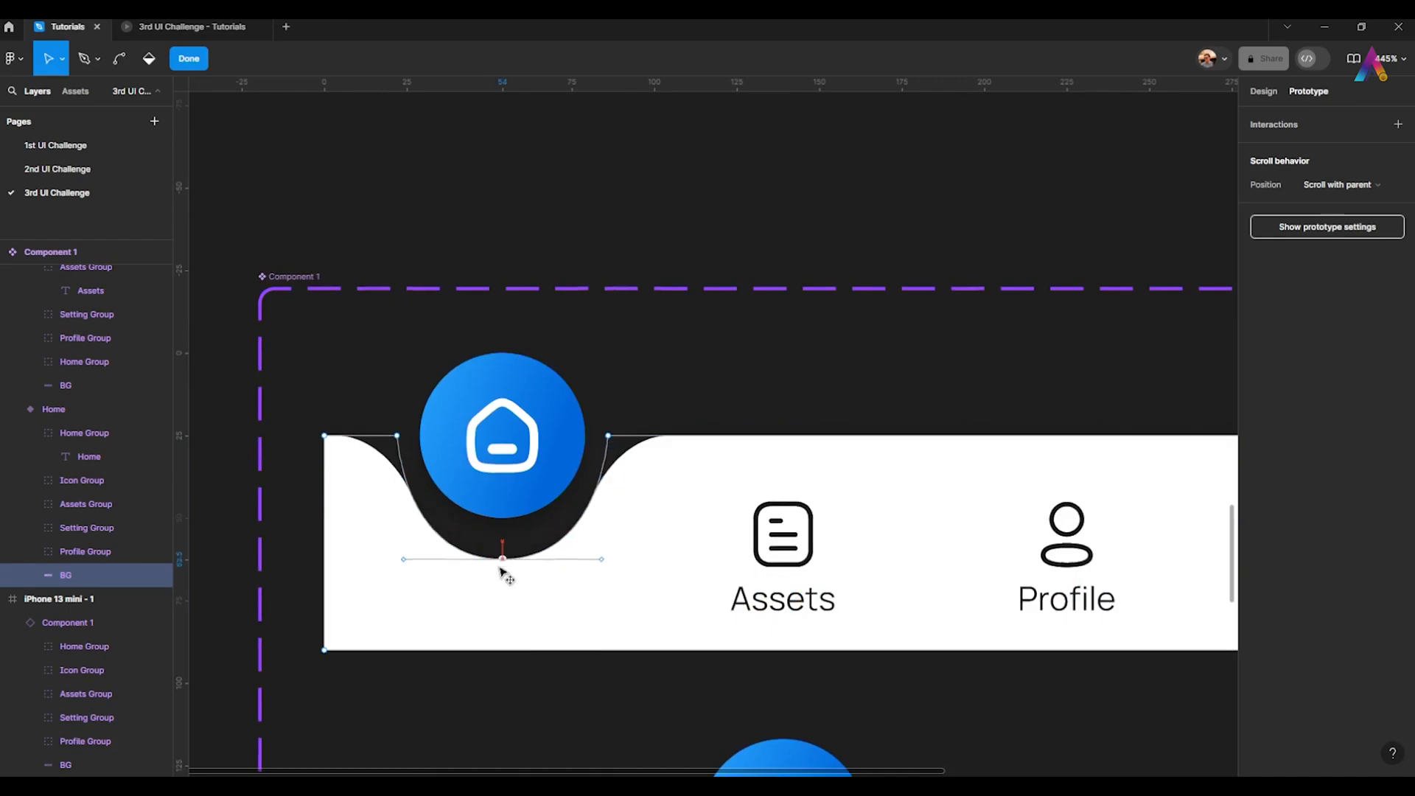
{"action": "left_click_drag", "start_coordinate": [500, 579], "coordinate": [500, 576]}
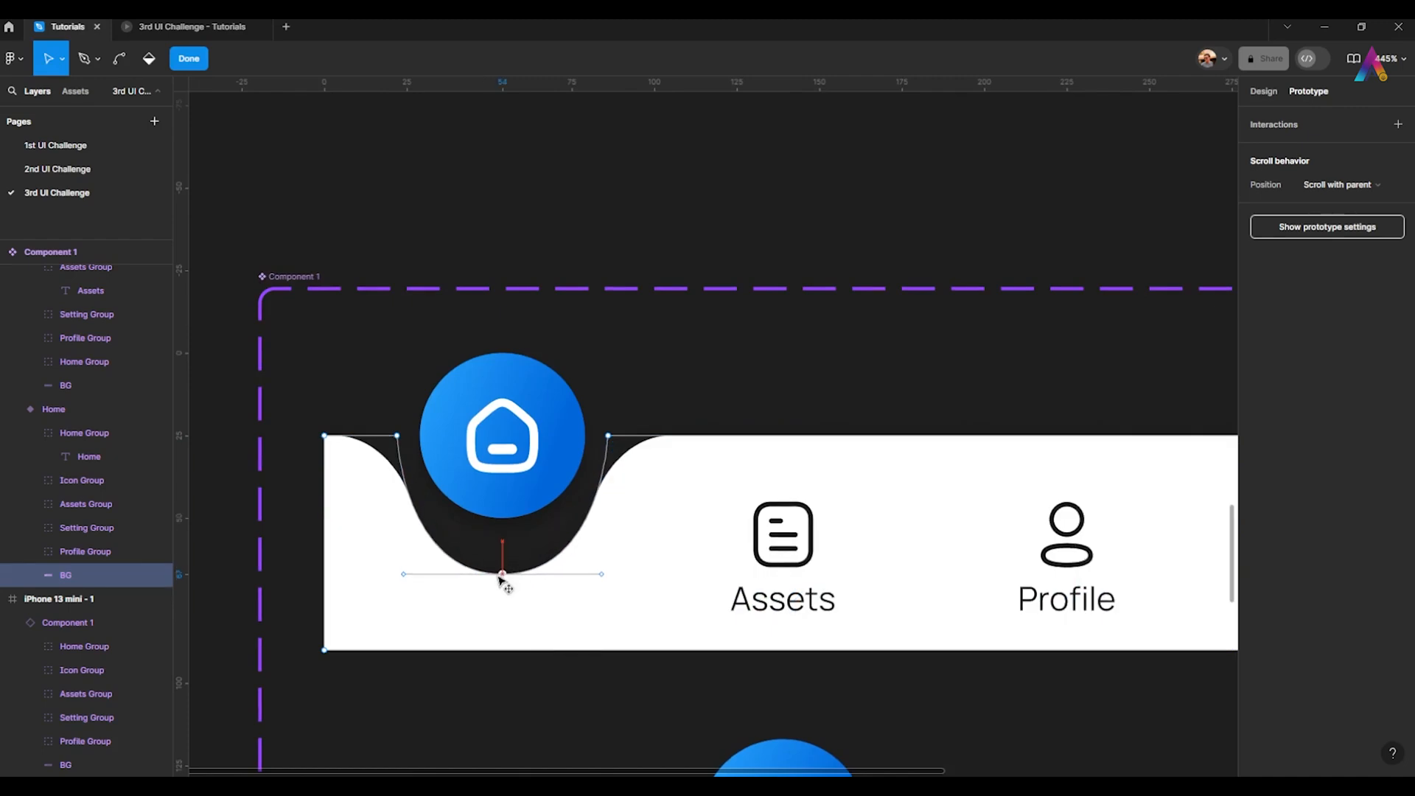
{"action": "key", "text": "Escape"}
- Try moving the Home variant's icon group down to about Y 14 in the notch and preview it in the prototype
{"action": "left_click", "coordinate": [539, 409]}
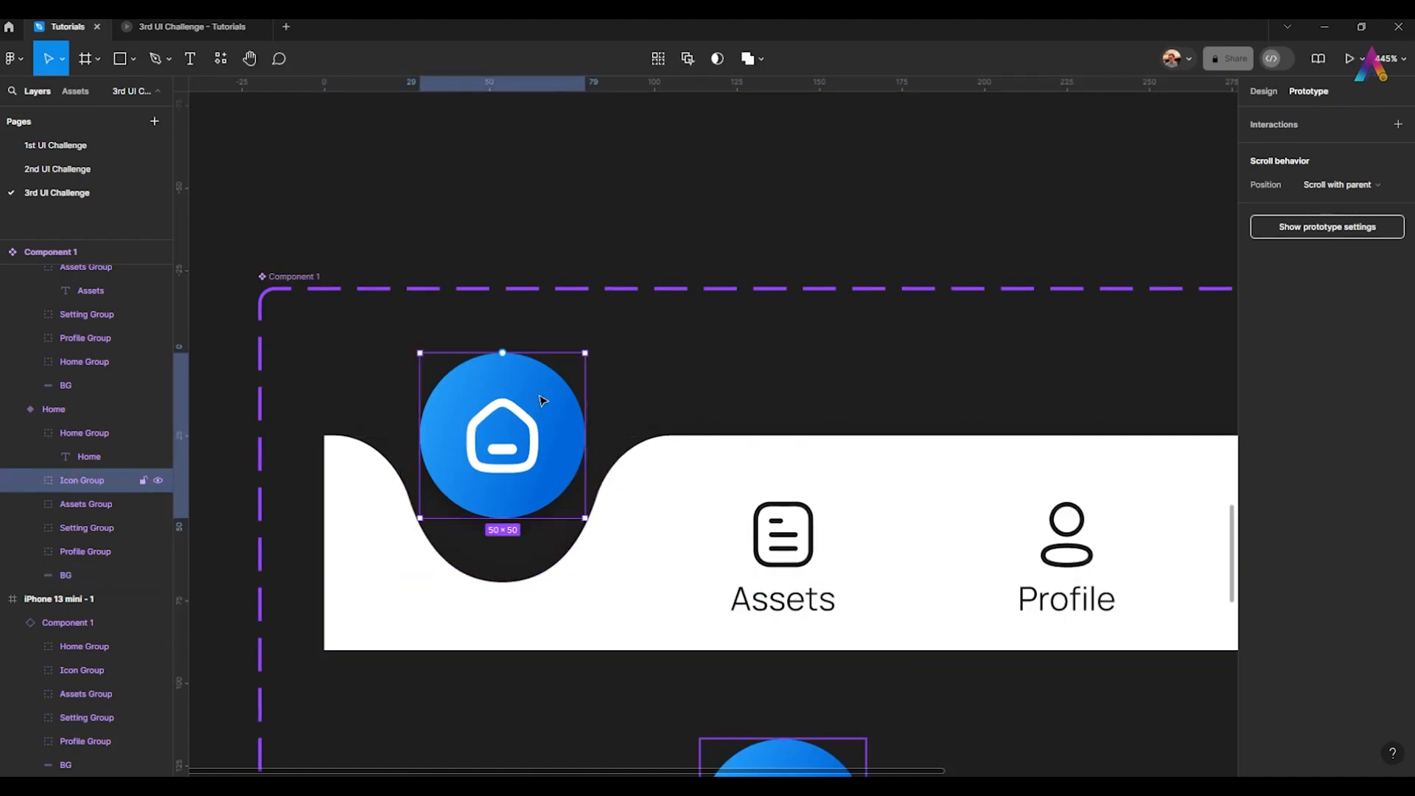
{"action": "left_click_drag", "start_coordinate": [549, 402], "coordinate": [546, 449]}
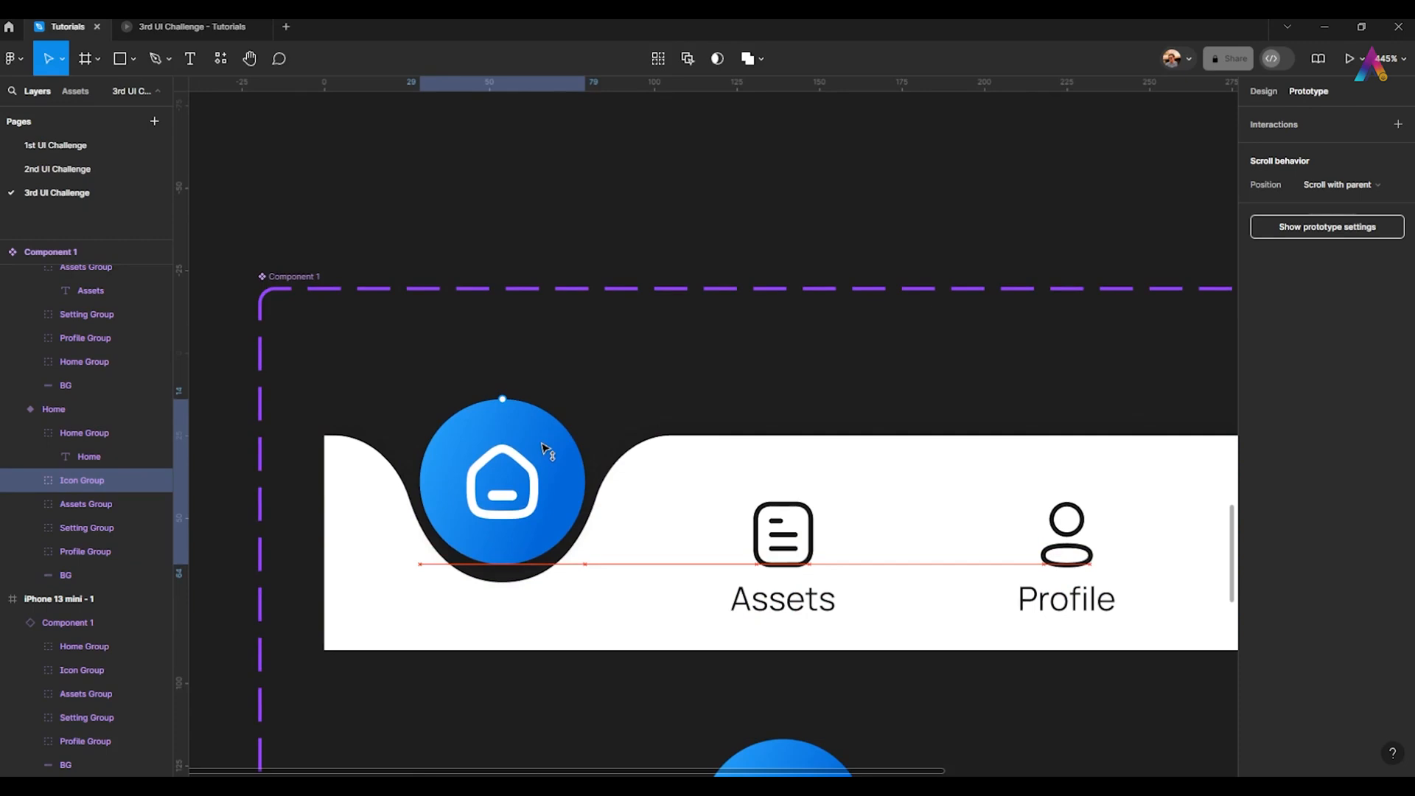
{"action": "left_click", "coordinate": [182, 28]}
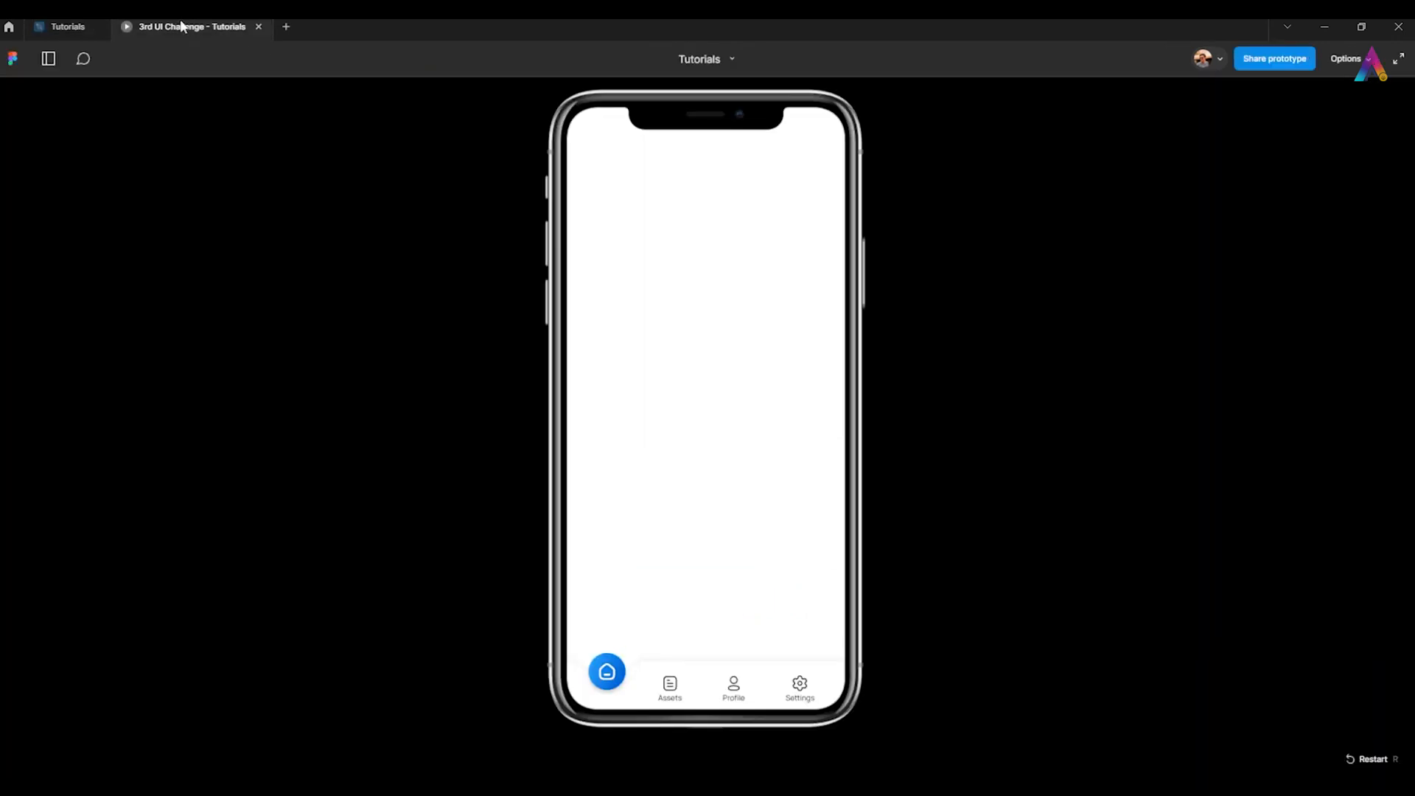
{"action": "left_click", "coordinate": [602, 661]}
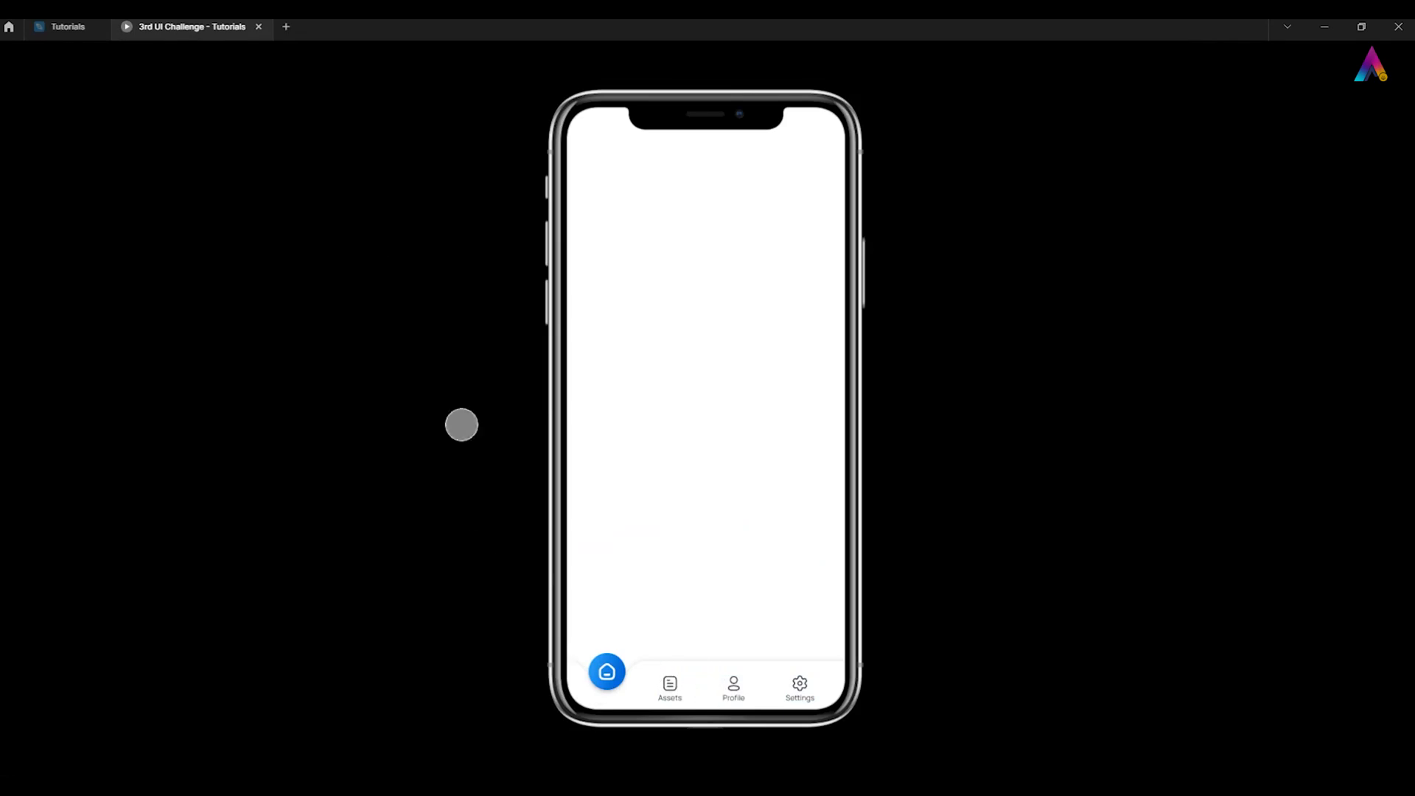
- Back in the design file, undo the icon group move and the notch deepening in the Home variant
{"action": "left_click", "coordinate": [66, 27]}
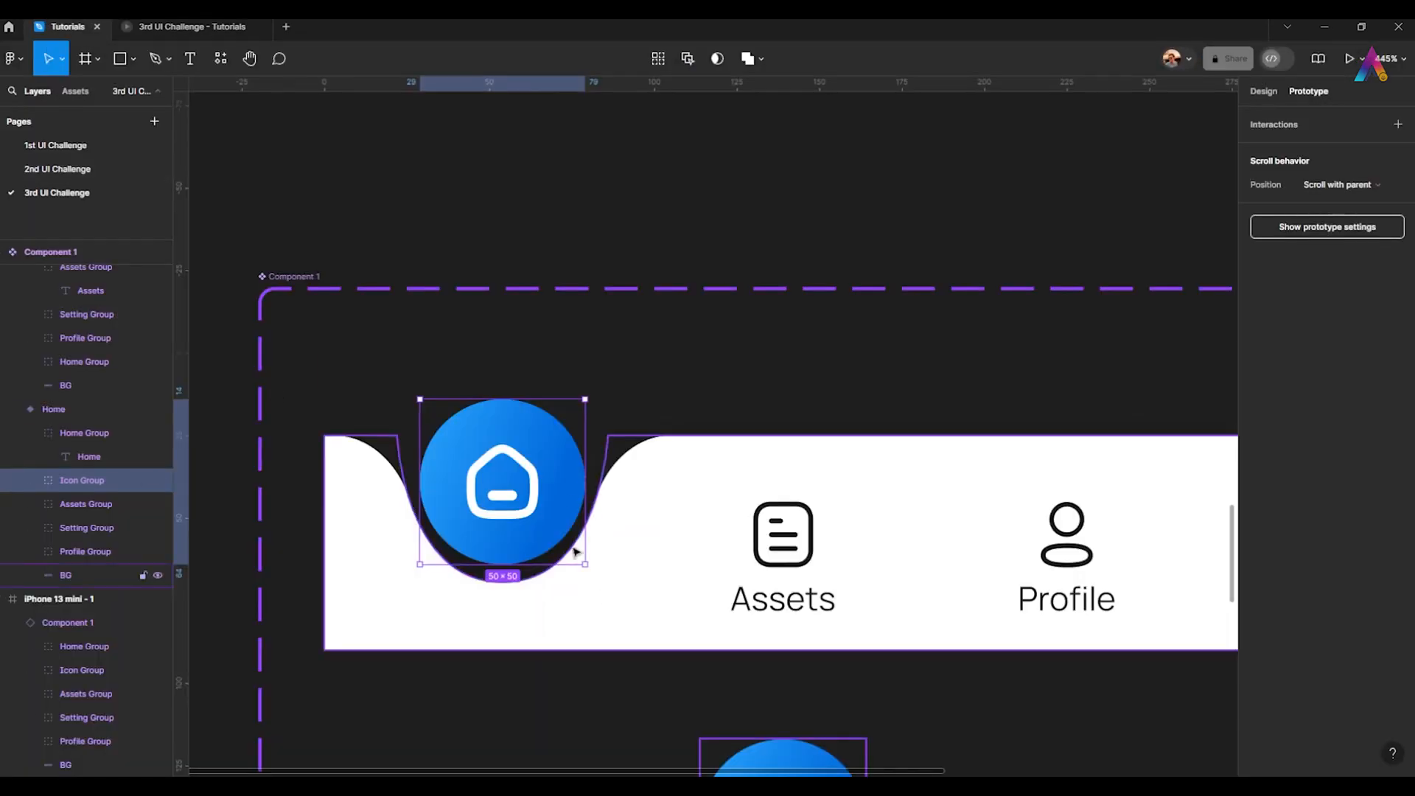
{"action": "scroll", "coordinate": [457, 492], "scroll_direction": "down", "scroll_amount": 3}
{"action": "scroll", "coordinate": [457, 492], "scroll_direction": "up", "scroll_amount": 5}
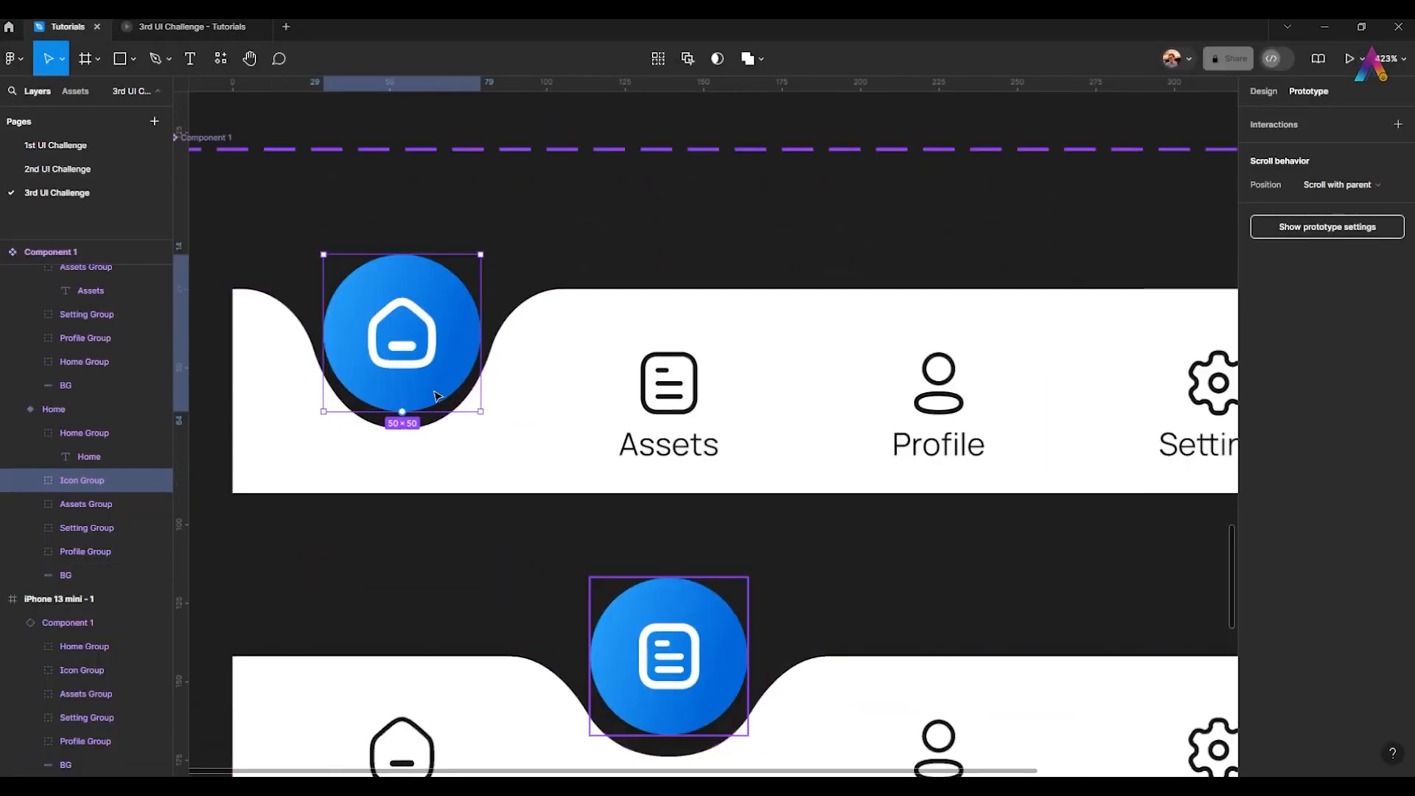
{"action": "key", "text": "ctrl+z"}
{"action": "double_click", "coordinate": [452, 384]}
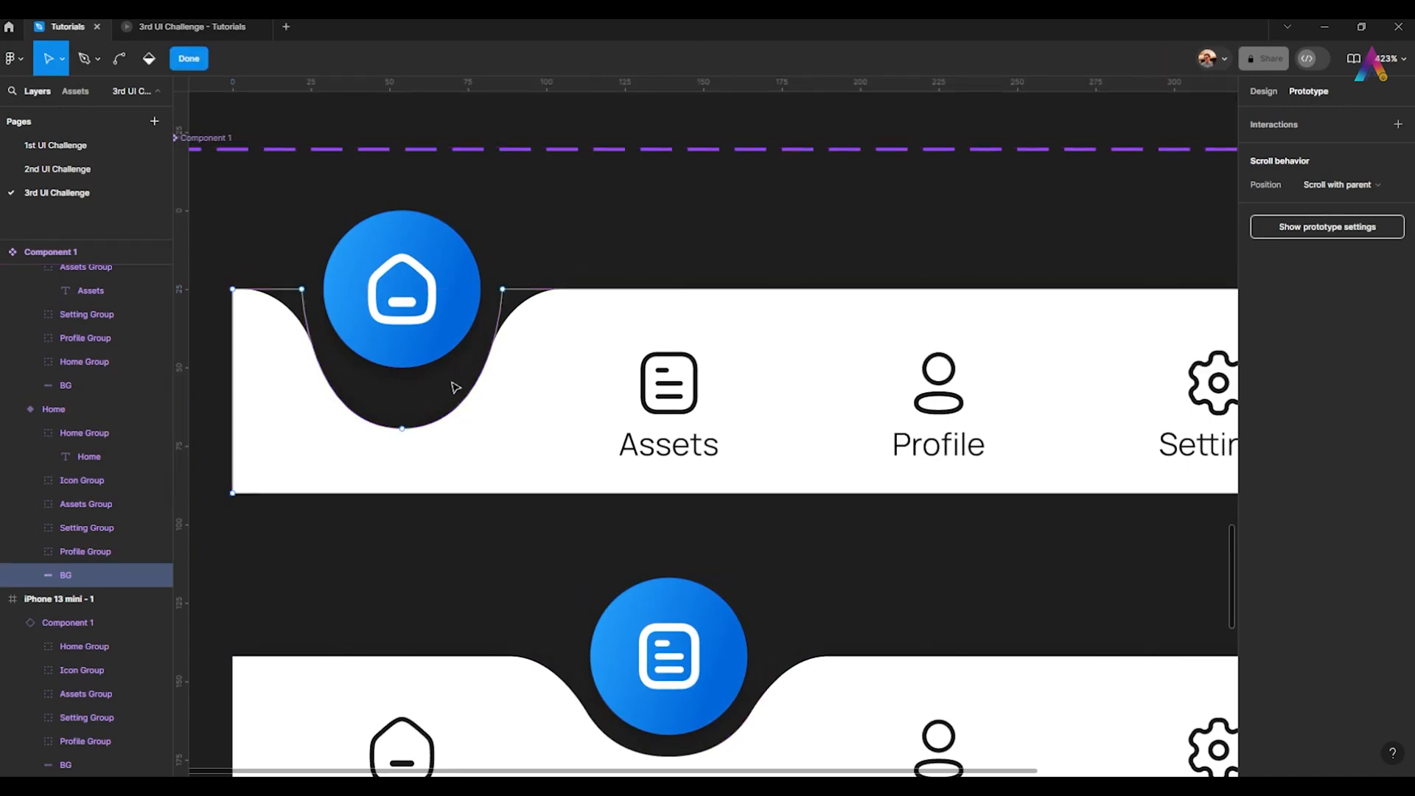
{"action": "key", "text": "ctrl+z"}
- Enlarge the Home variant's icon group to 64 × 64 and round its blue Elips shape with corner radius 175
{"action": "left_click_drag", "start_coordinate": [420, 379], "coordinate": [488, 537]}
{"action": "key", "text": "Escape"}
{"action": "left_click", "coordinate": [474, 404]}
{"action": "double_click", "coordinate": [509, 497]}
{"action": "left_click", "coordinate": [1263, 92]}
{"action": "left_click", "coordinate": [1367, 208]}
{"action": "type", "text": "100"}
{"action": "key", "text": "Return"}
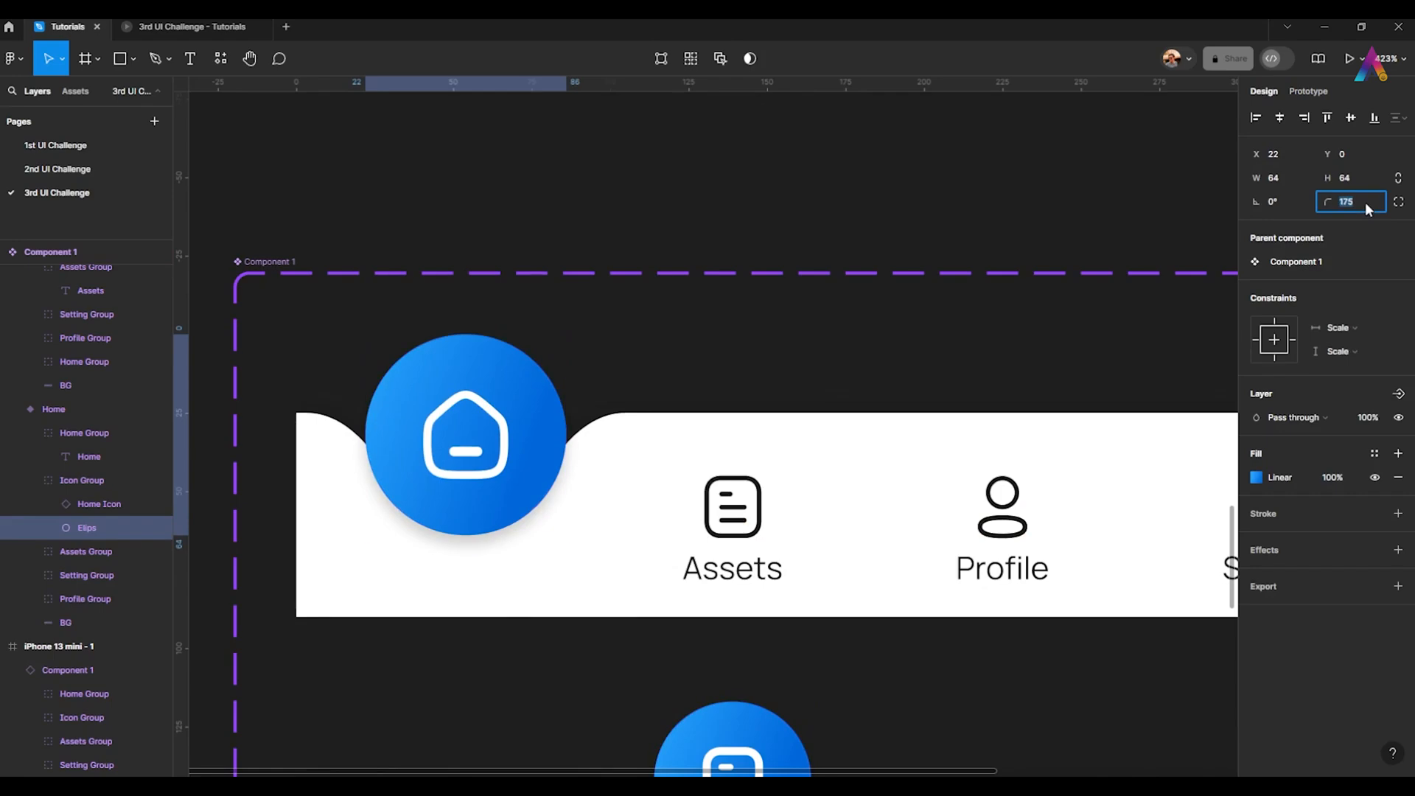
- Move the enlarged icon group of the Home variant down to Y 10
{"action": "left_click", "coordinate": [833, 221]}
{"action": "scroll", "coordinate": [434, 399], "scroll_direction": "down", "scroll_amount": 5}
{"action": "double_click", "coordinate": [466, 418]}
{"action": "left_click_drag", "start_coordinate": [467, 418], "coordinate": [468, 435]}
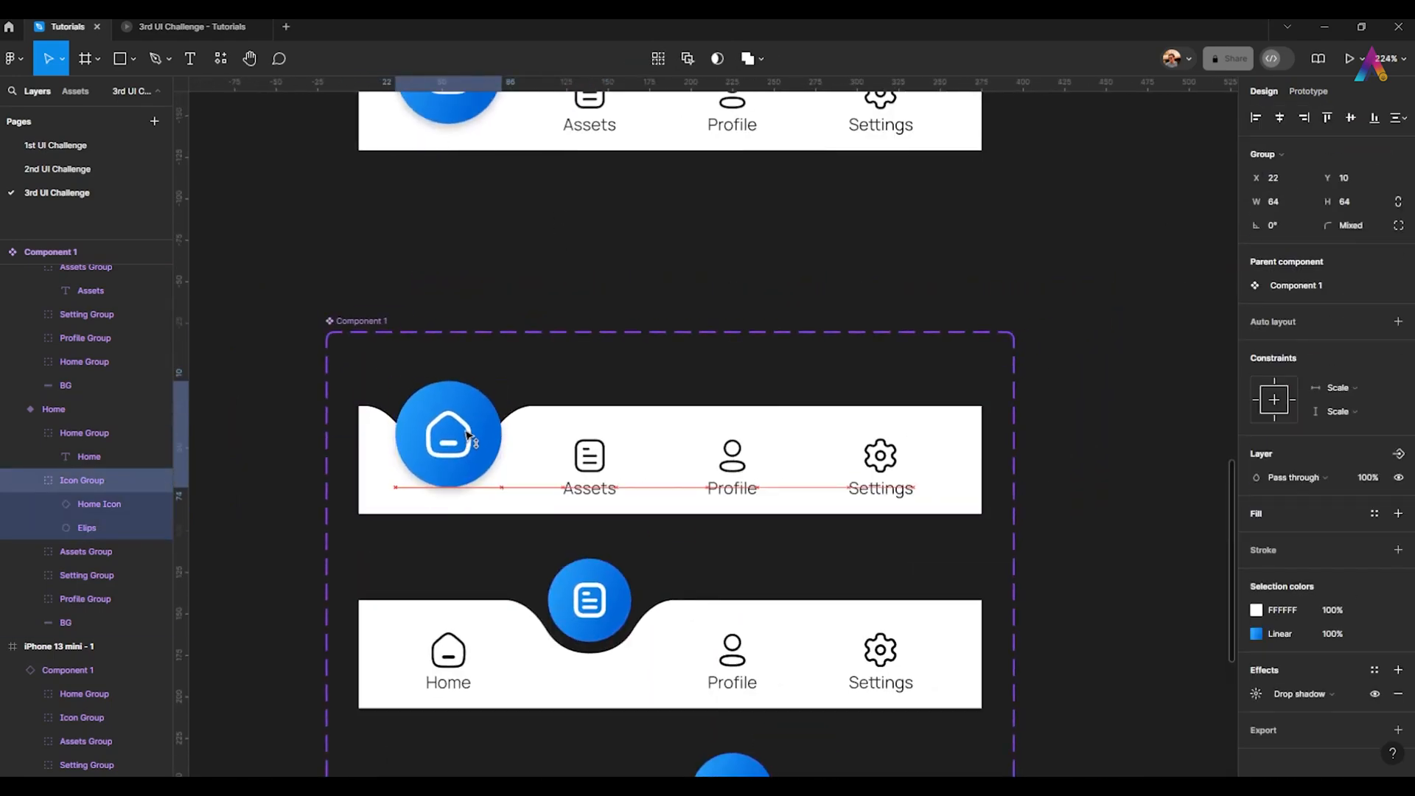
- Check the enlarged Home icon circle in the running prototype
{"action": "left_click", "coordinate": [139, 25]}
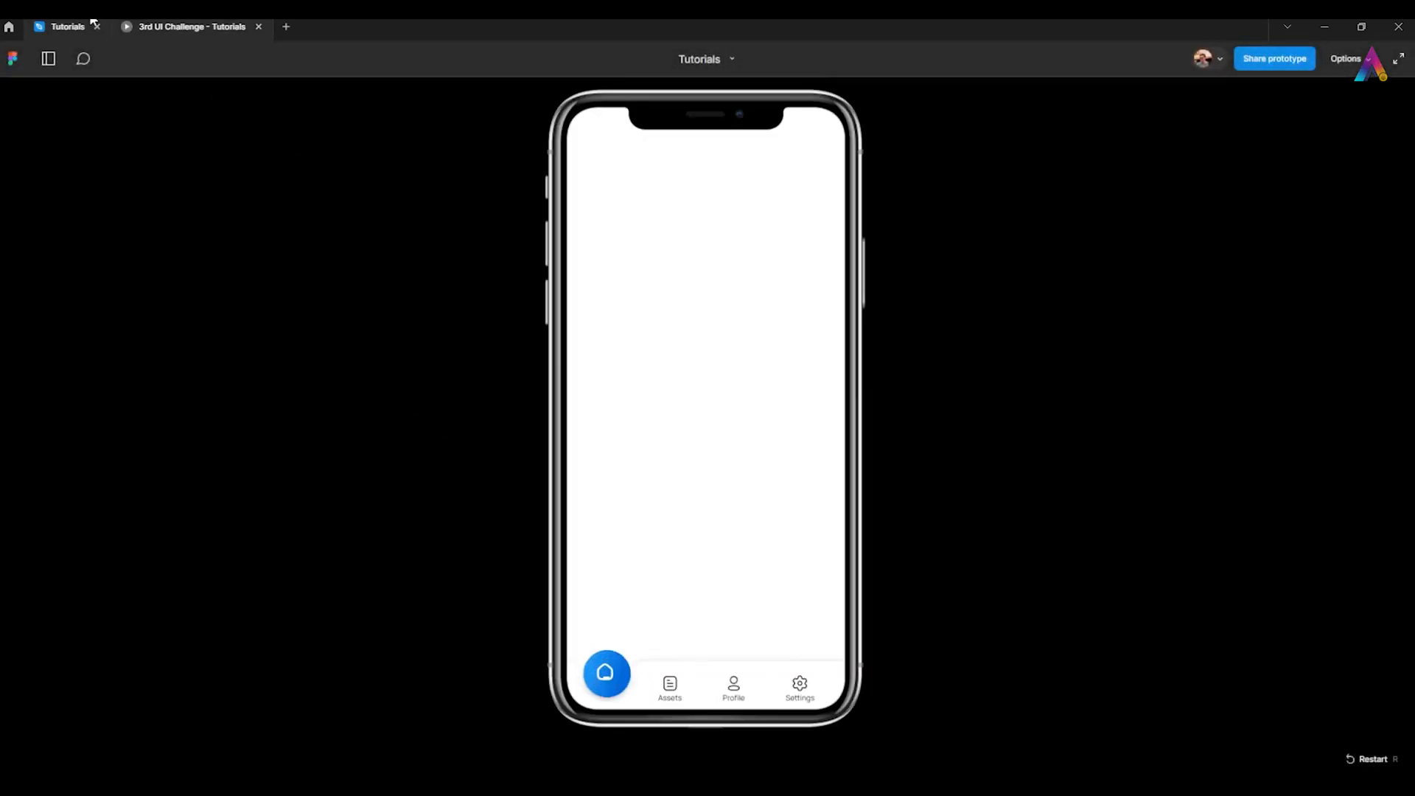
{"action": "left_click", "coordinate": [68, 27]}
{"action": "left_click", "coordinate": [248, 22]}
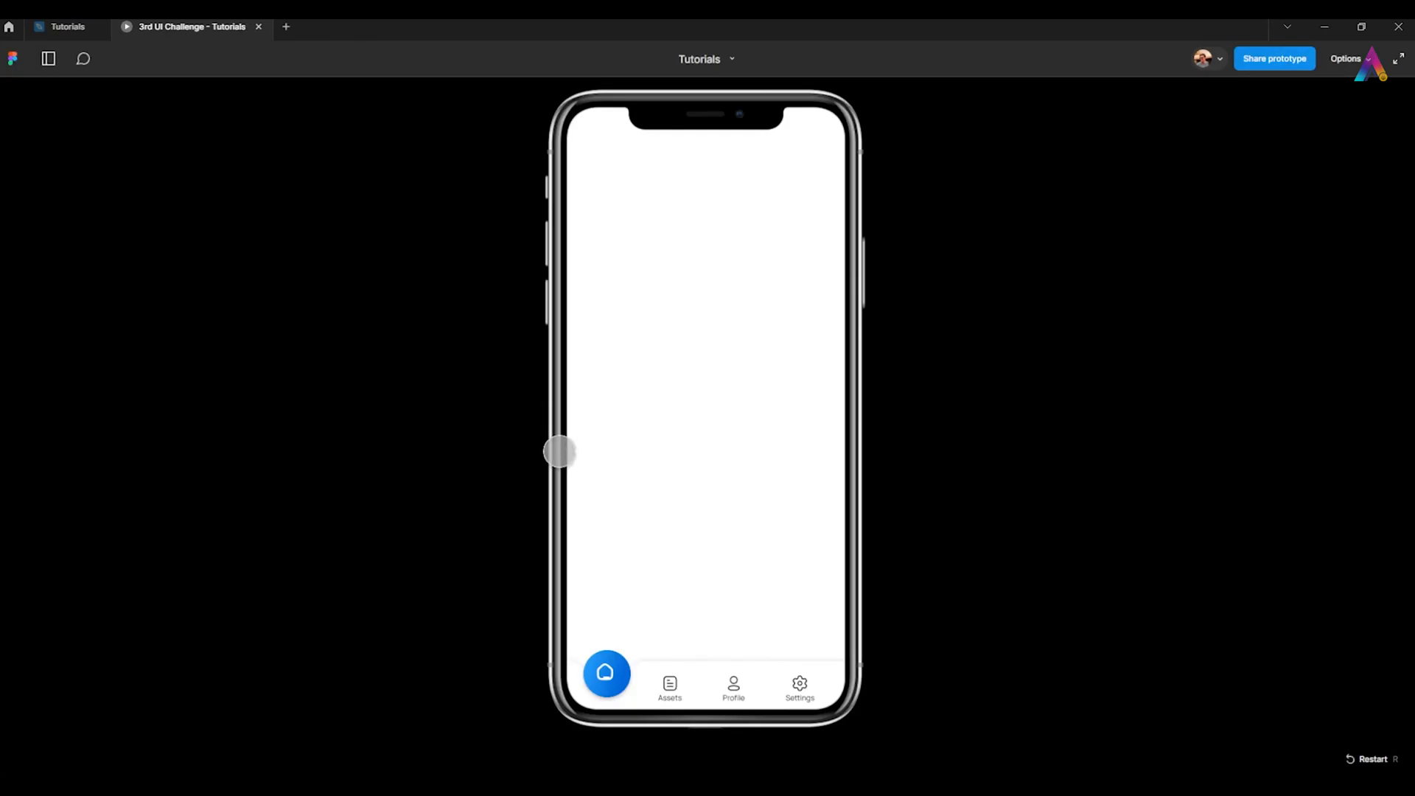
- Close the preview, set the prototype device to None for the iPhone 13 mini frame, and run the prototype again
{"action": "left_click", "coordinate": [502, 459]}
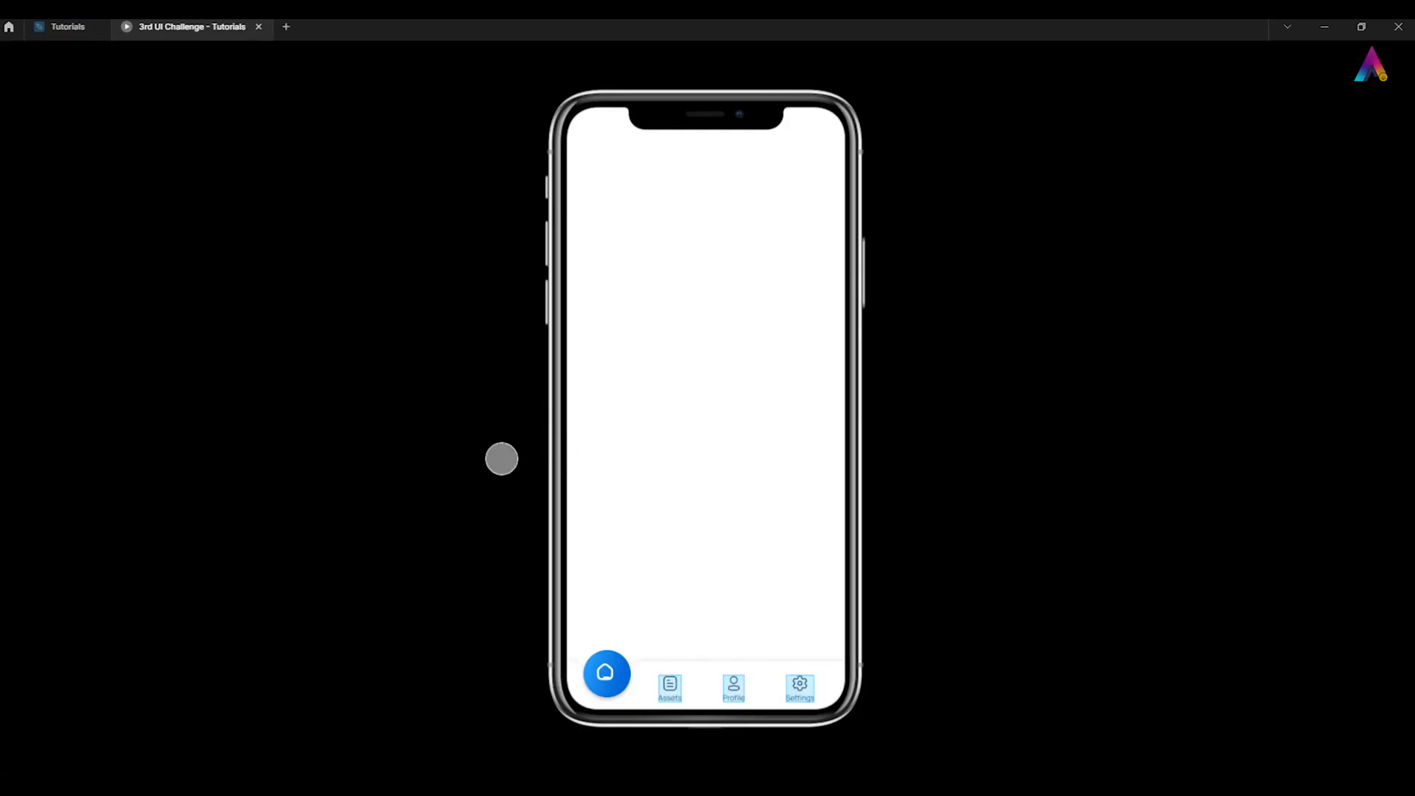
{"action": "left_click", "coordinate": [259, 26]}
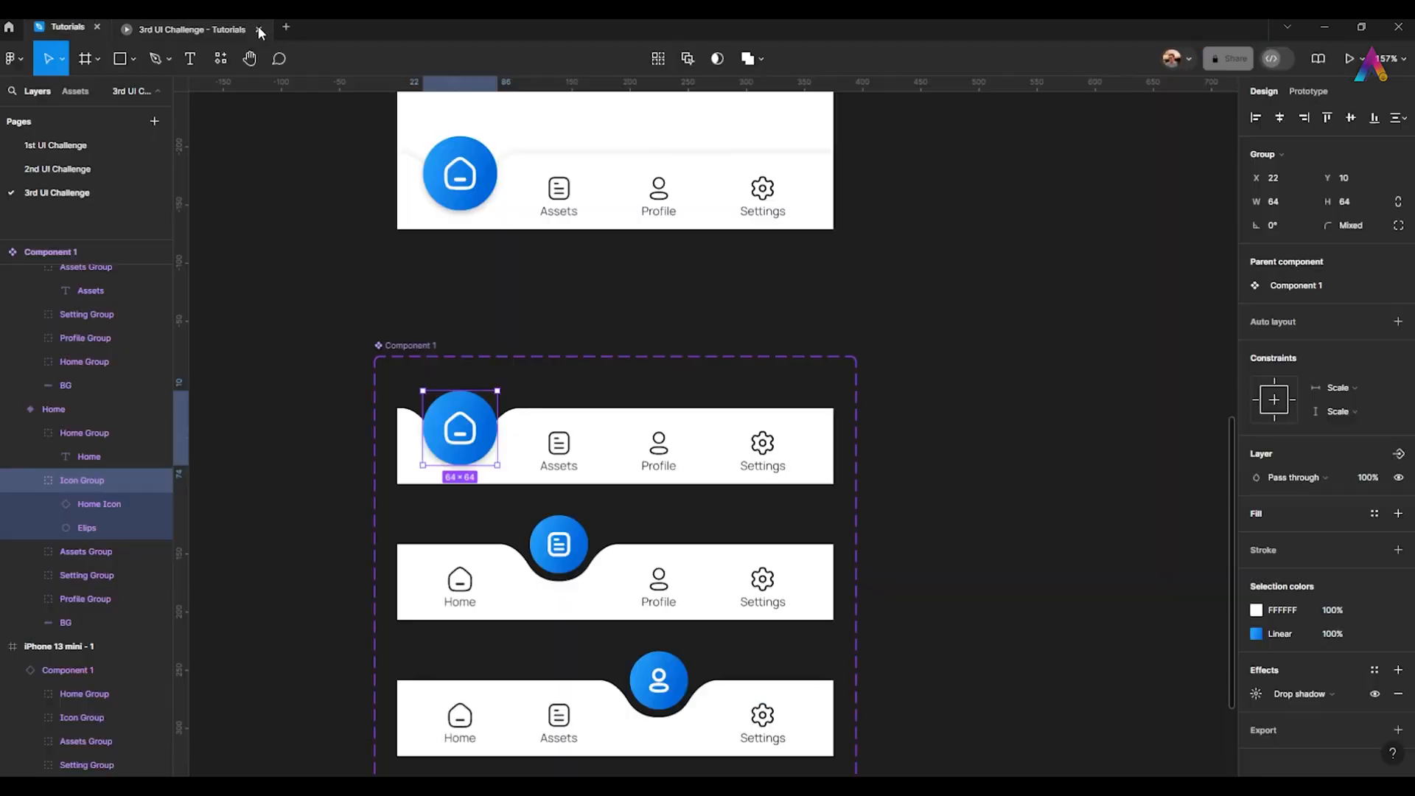
{"action": "left_click_drag", "start_coordinate": [382, 386], "coordinate": [350, 571]}
{"action": "left_click", "coordinate": [398, 178]}
{"action": "left_click", "coordinate": [1308, 92]}
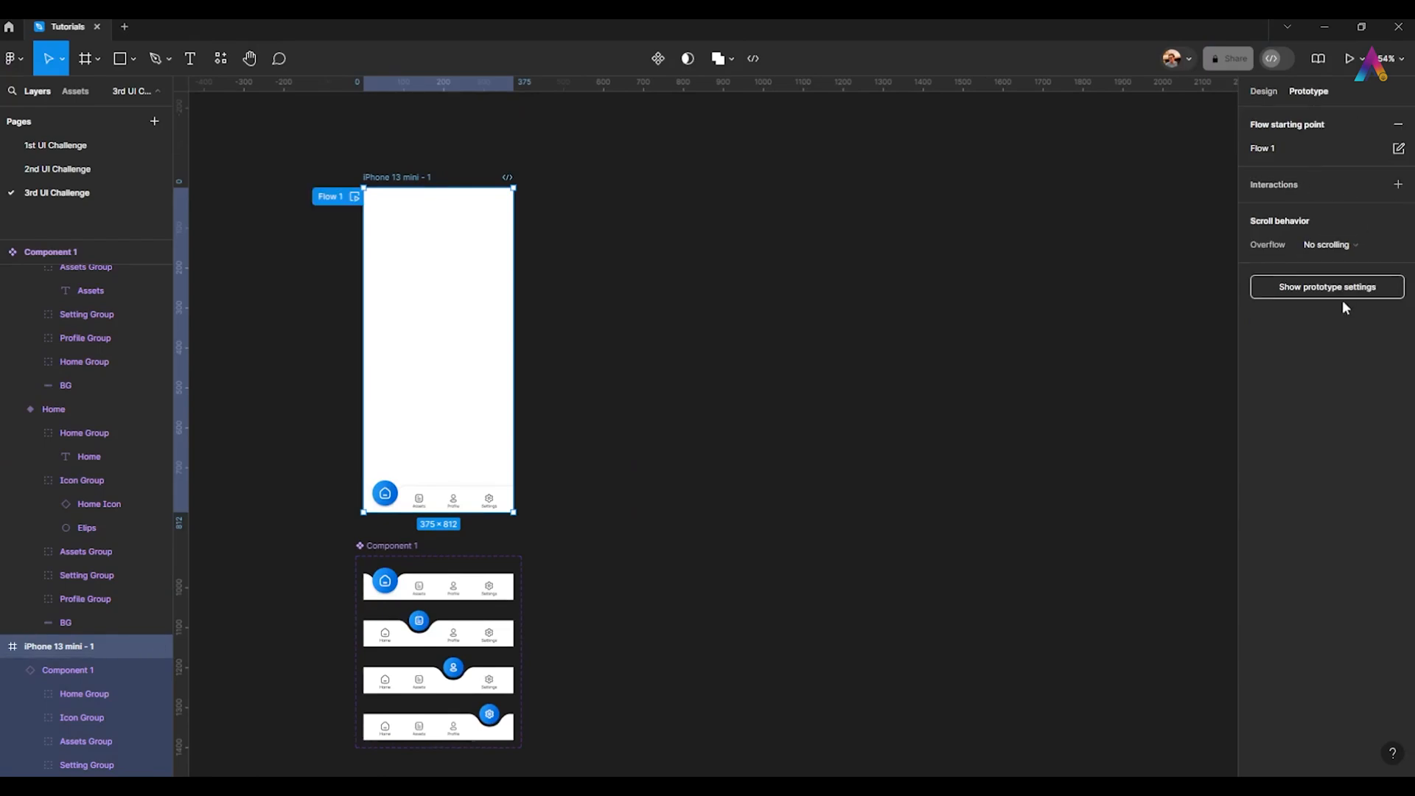
{"action": "left_click", "coordinate": [1342, 295]}
{"action": "left_click", "coordinate": [1281, 148]}
{"action": "left_click", "coordinate": [1282, 107]}
{"action": "left_click", "coordinate": [1350, 58]}
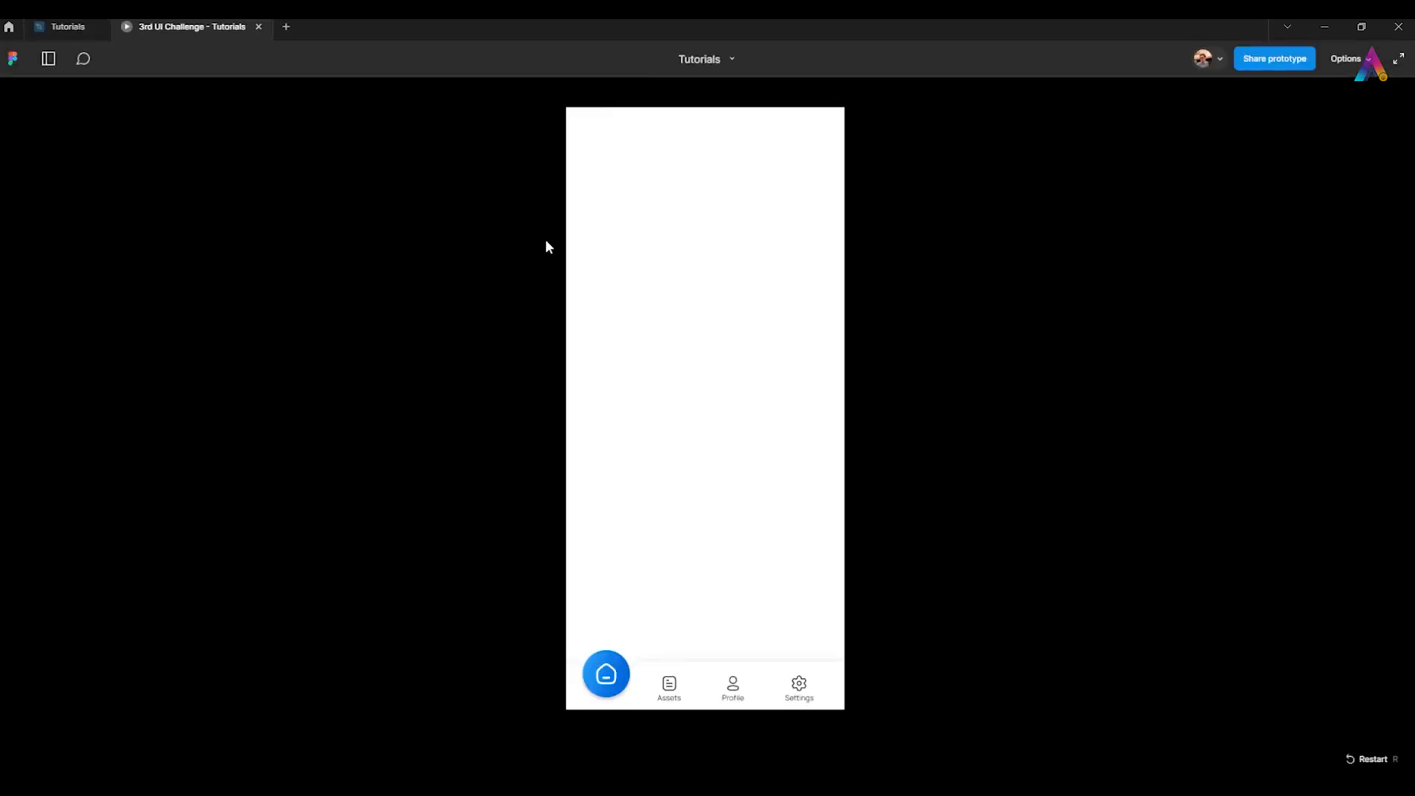
- Test switching between the Home and Assets items in the prototype without a device frame
{"action": "left_click", "coordinate": [621, 698]}
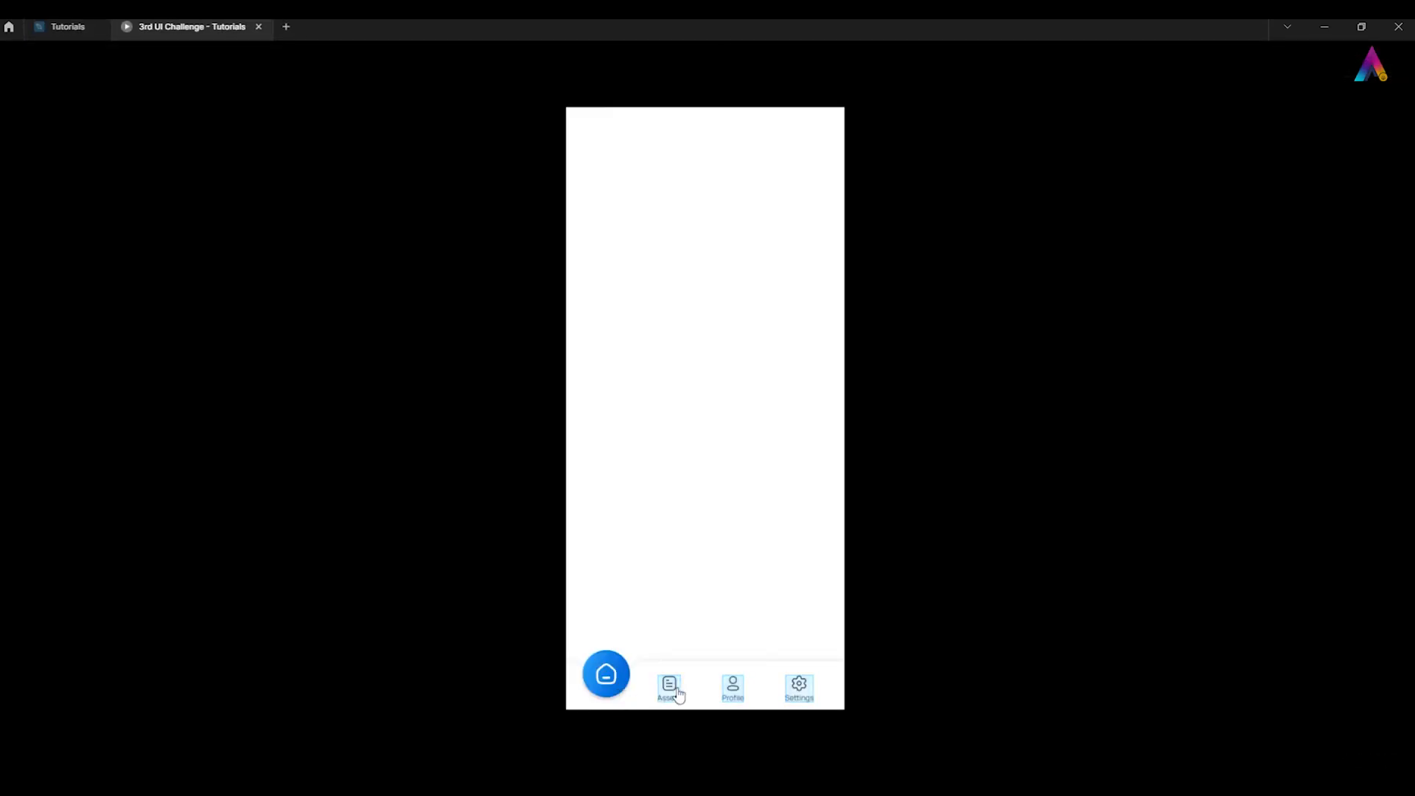
{"action": "left_click", "coordinate": [676, 690]}
{"action": "left_click", "coordinate": [613, 694]}
{"action": "left_click", "coordinate": [672, 701]}
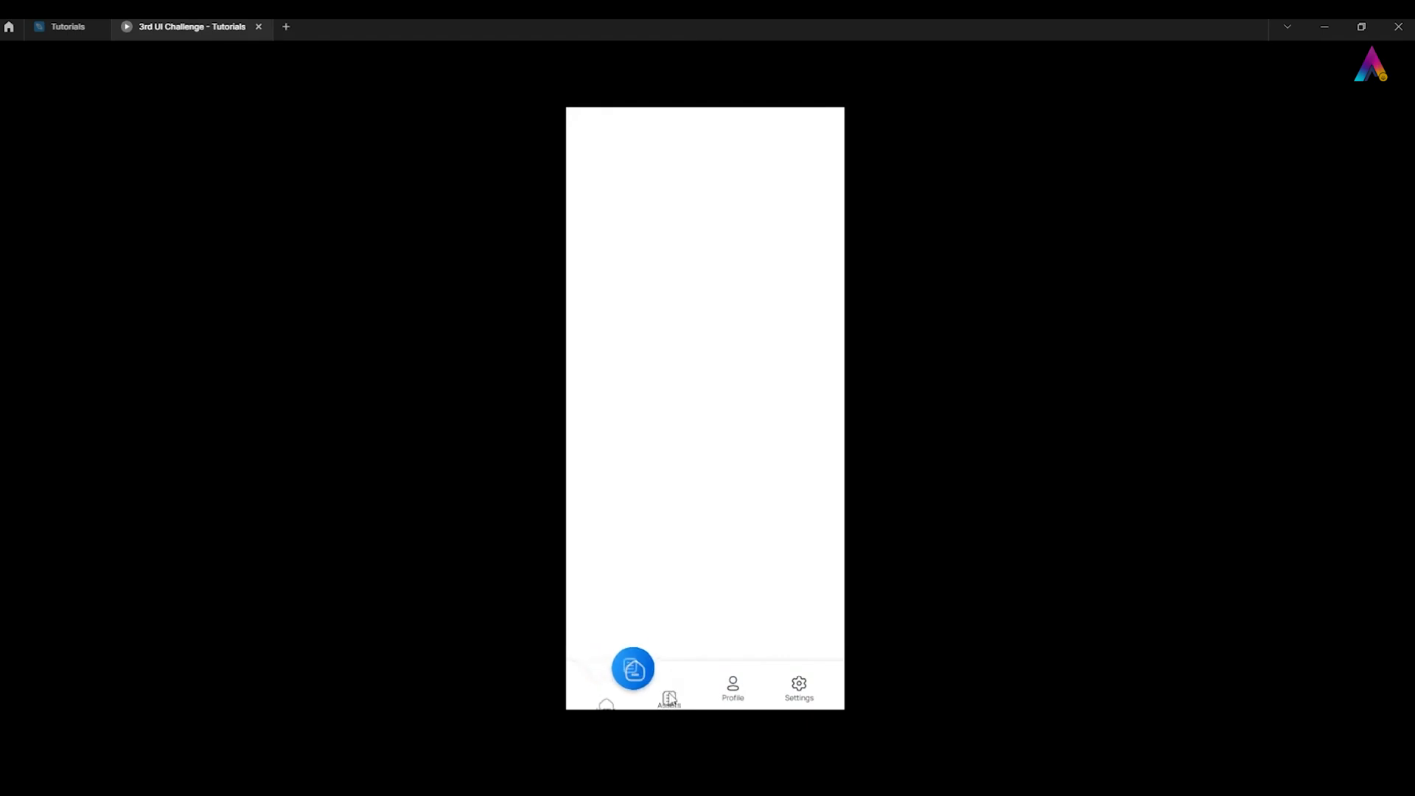
{"action": "left_click", "coordinate": [673, 697]}
{"action": "left_click", "coordinate": [607, 693]}
{"action": "left_click", "coordinate": [674, 700]}
- Back in the design file, enlarge the Assets variant's icon group to 64 × 64
{"action": "left_click", "coordinate": [87, 25]}
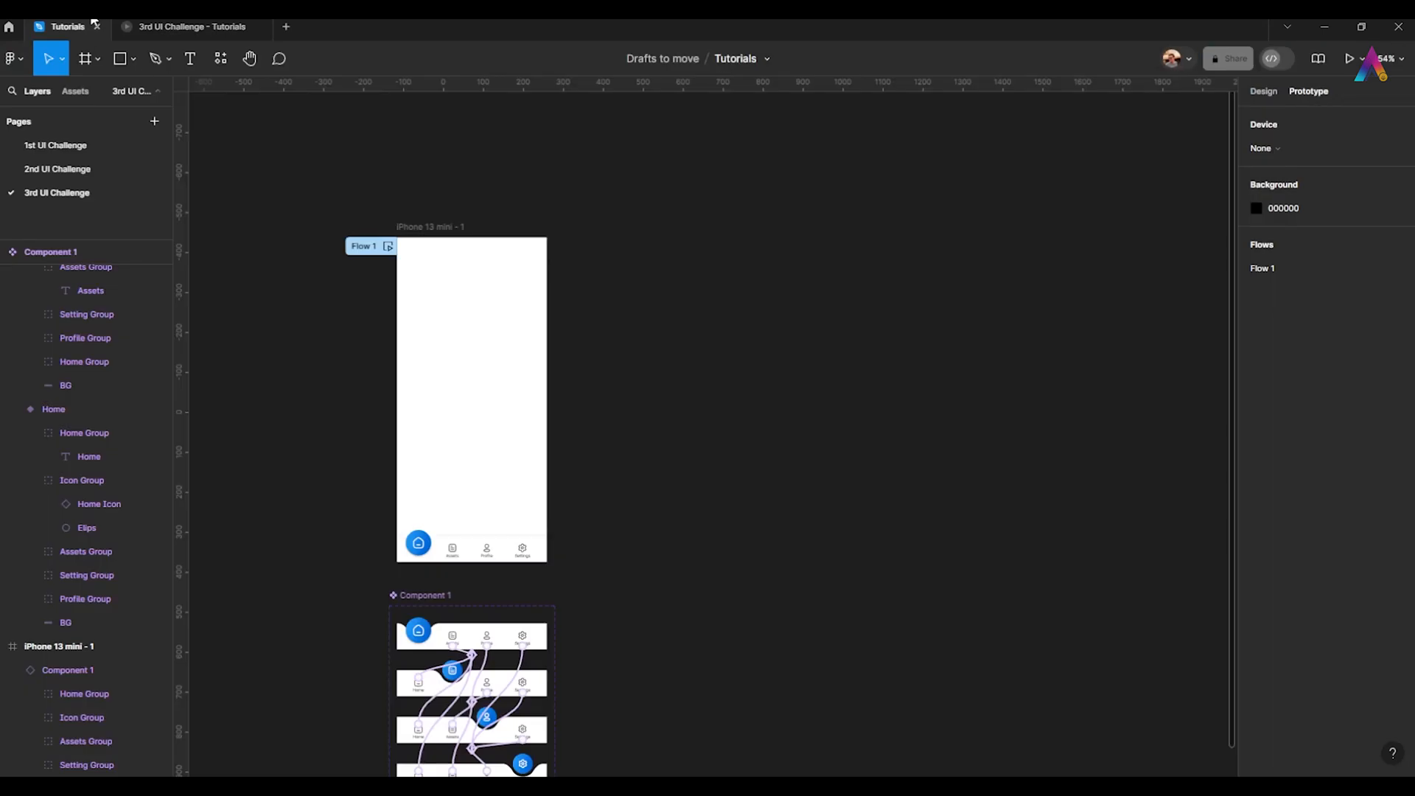
{"action": "scroll", "coordinate": [442, 516], "scroll_direction": "down", "scroll_amount": 3}
{"action": "scroll", "coordinate": [452, 487], "scroll_direction": "up", "scroll_amount": 7}
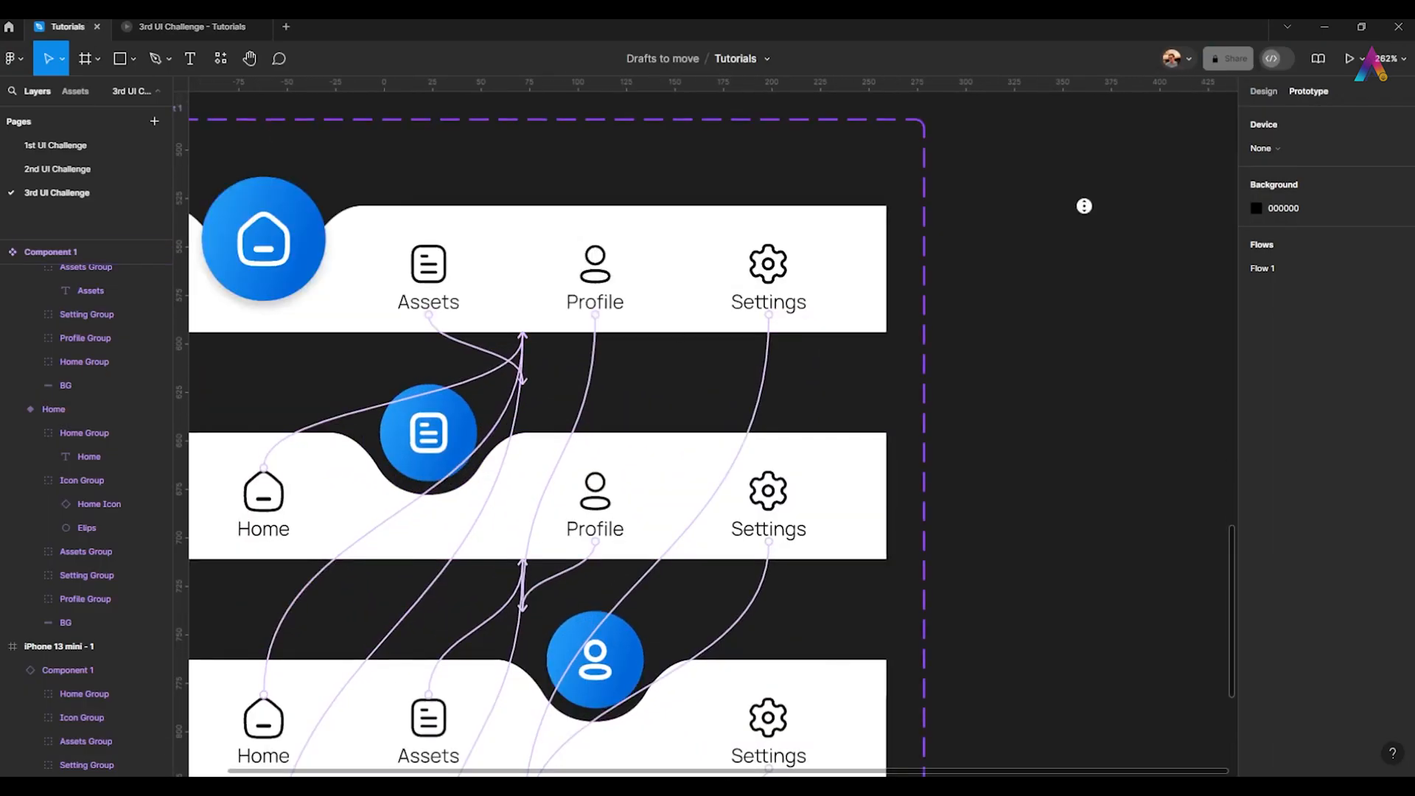
{"action": "left_click", "coordinate": [1262, 94]}
{"action": "left_click_drag", "start_coordinate": [362, 299], "coordinate": [494, 354]}
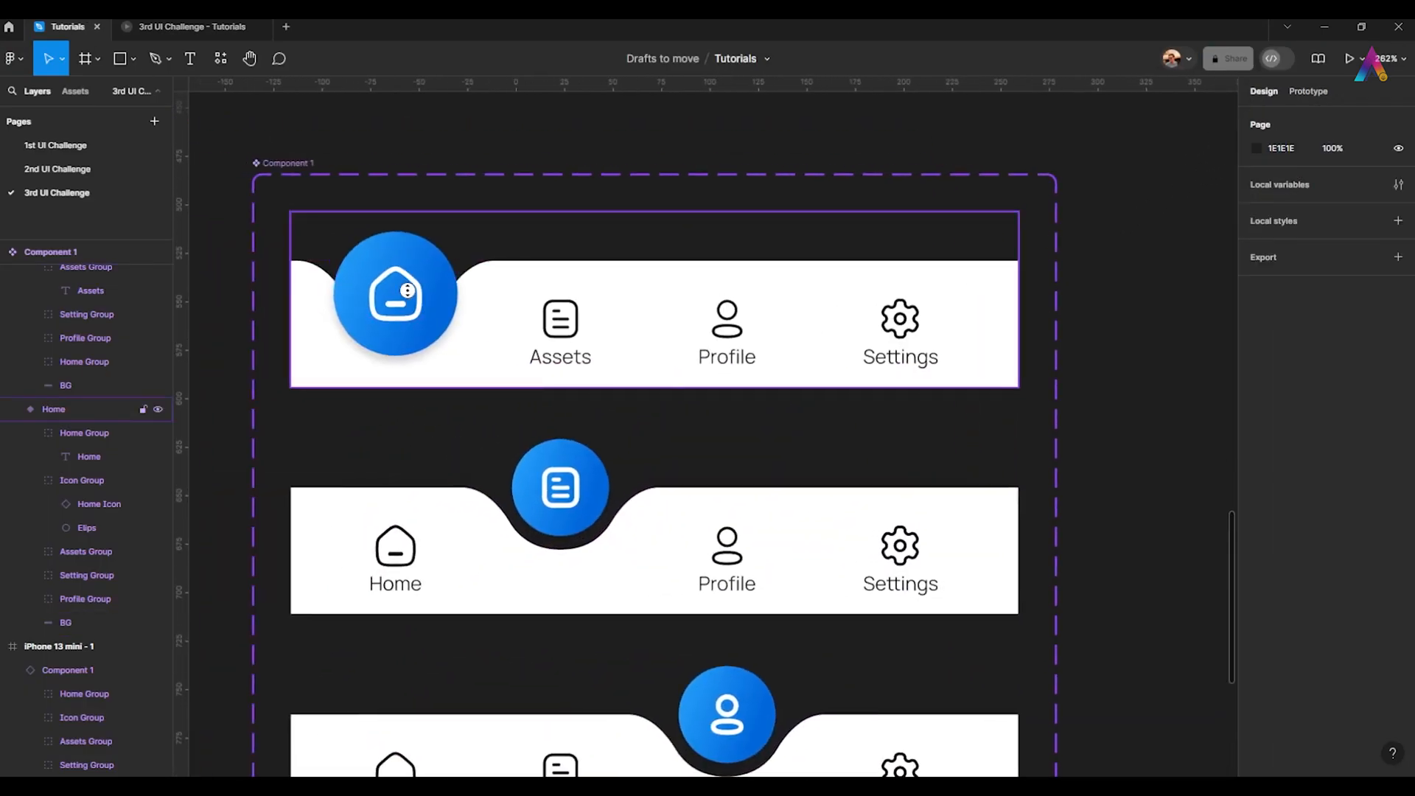
{"action": "double_click", "coordinate": [409, 292]}
{"action": "left_click", "coordinate": [570, 494]}
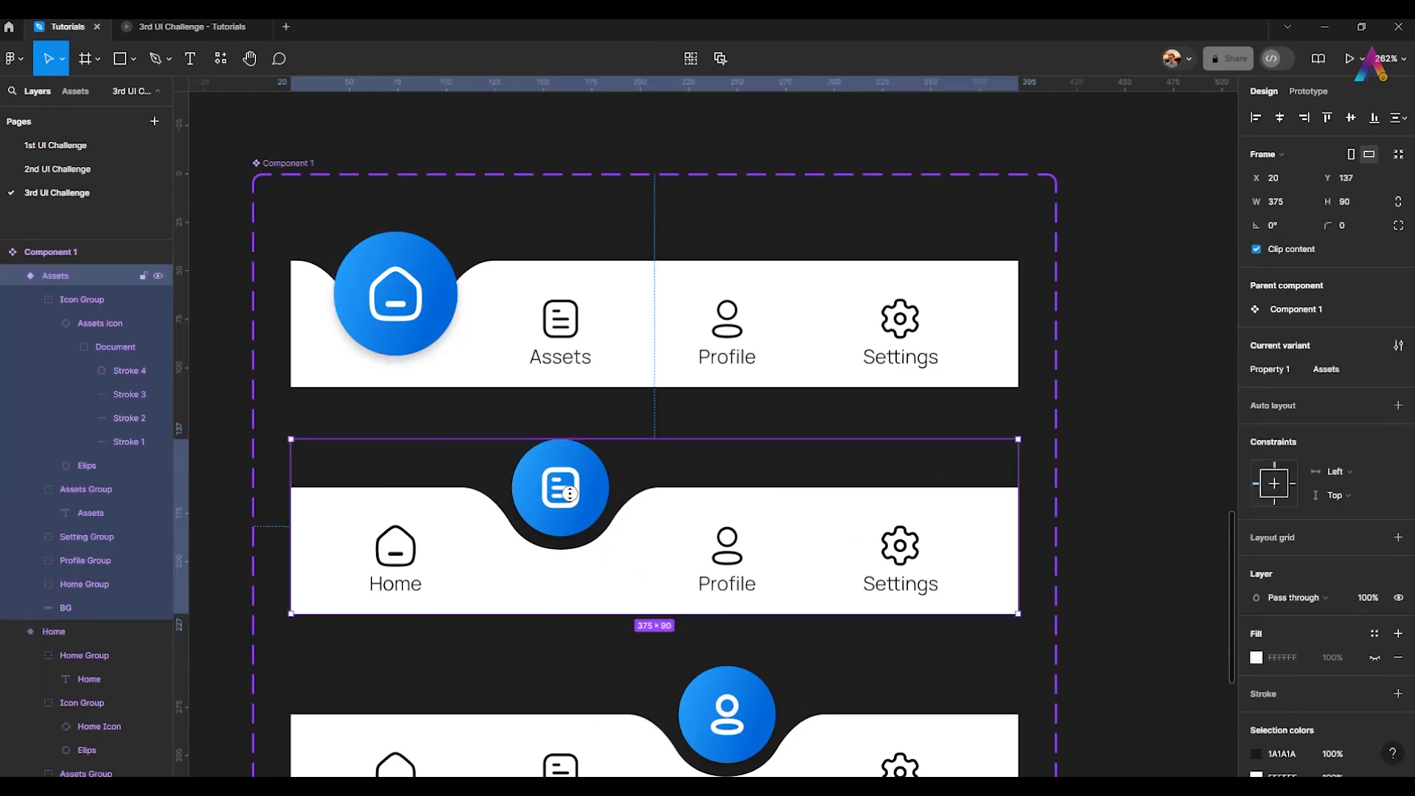
{"action": "left_click", "coordinate": [570, 494]}
{"action": "scroll", "coordinate": [574, 538], "scroll_direction": "up", "scroll_amount": 2}
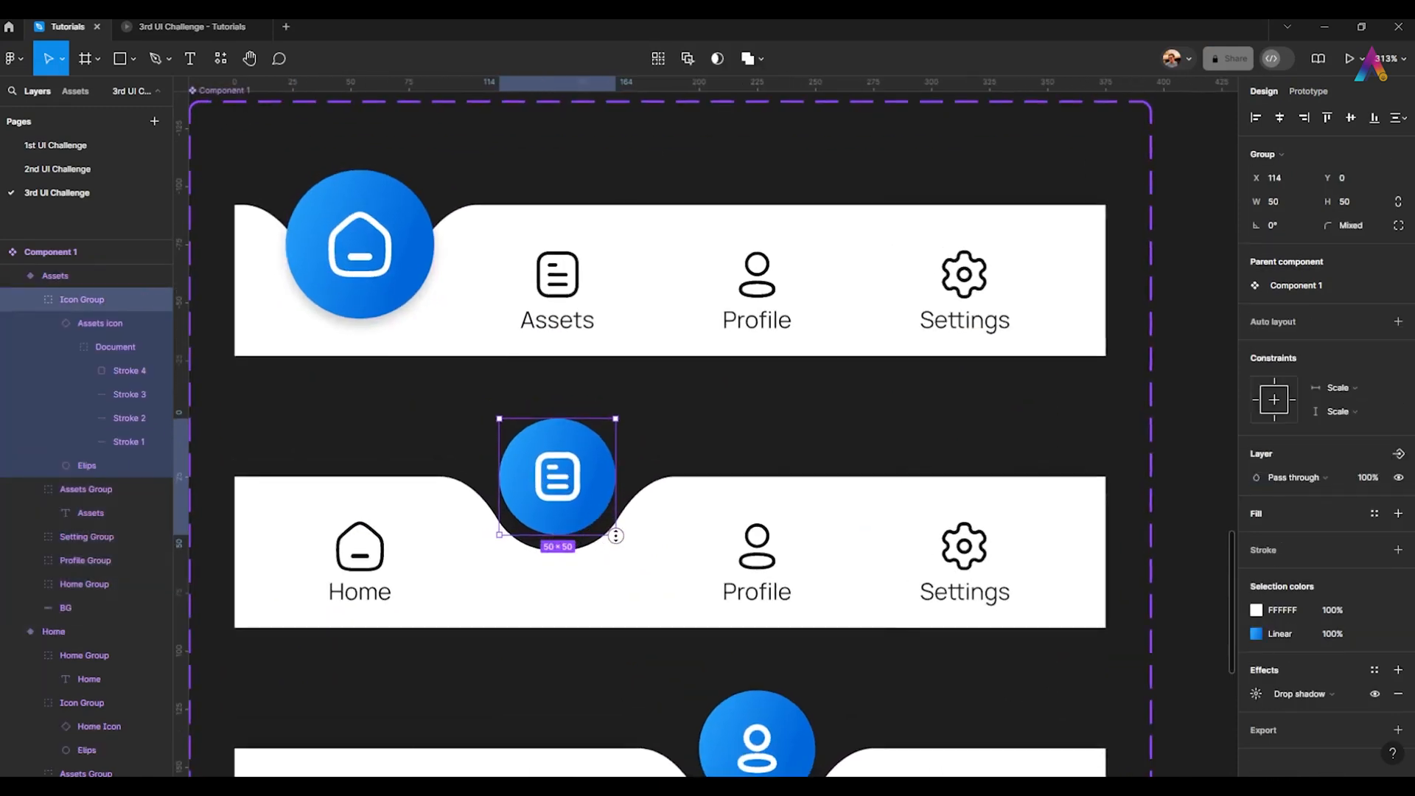
{"action": "type", "text": "64"}
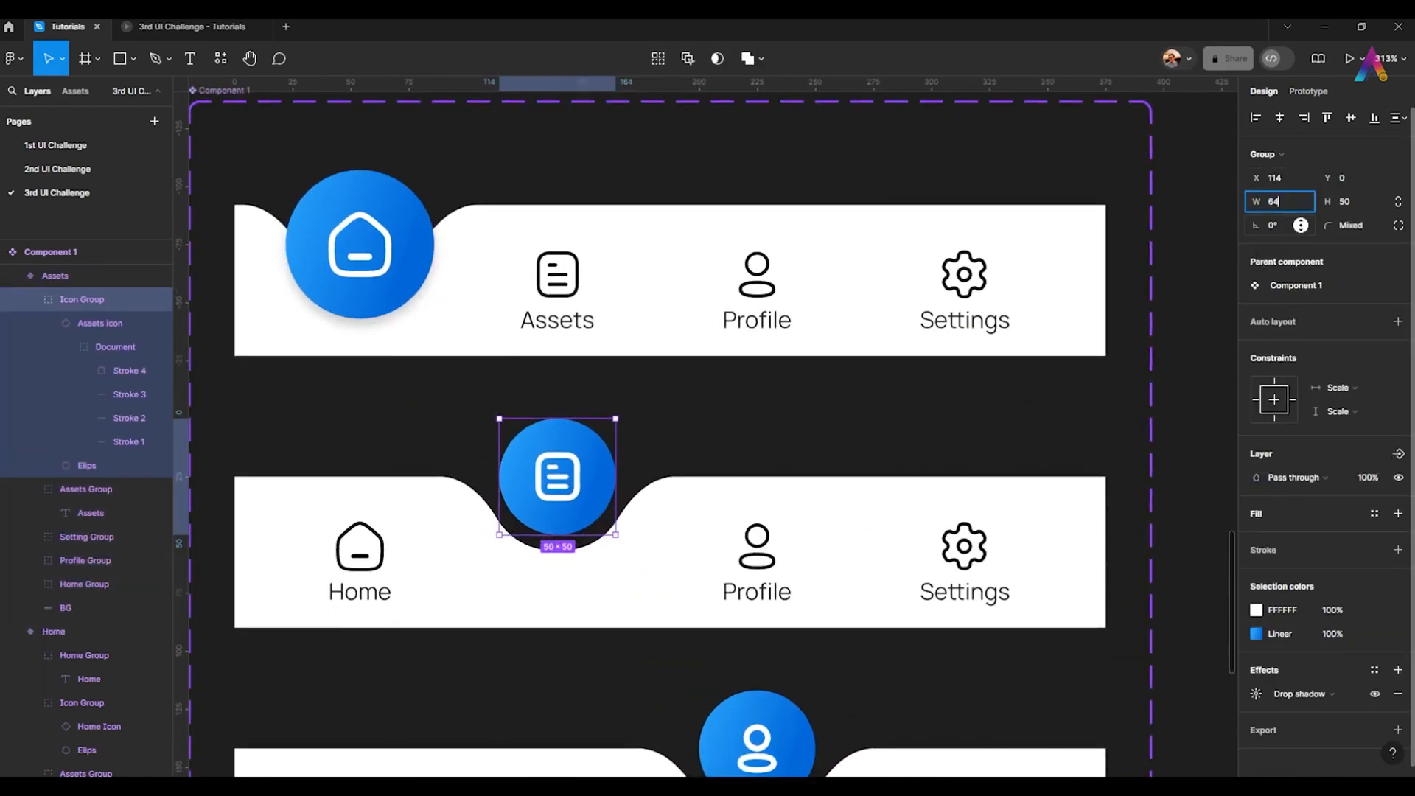
{"action": "key", "text": "Tab"}
{"action": "type", "text": "64"}
{"action": "key", "text": "Return"}
- Set the corner radius of the Assets variant's blue Elips shape to 32
{"action": "double_click", "coordinate": [545, 542]}
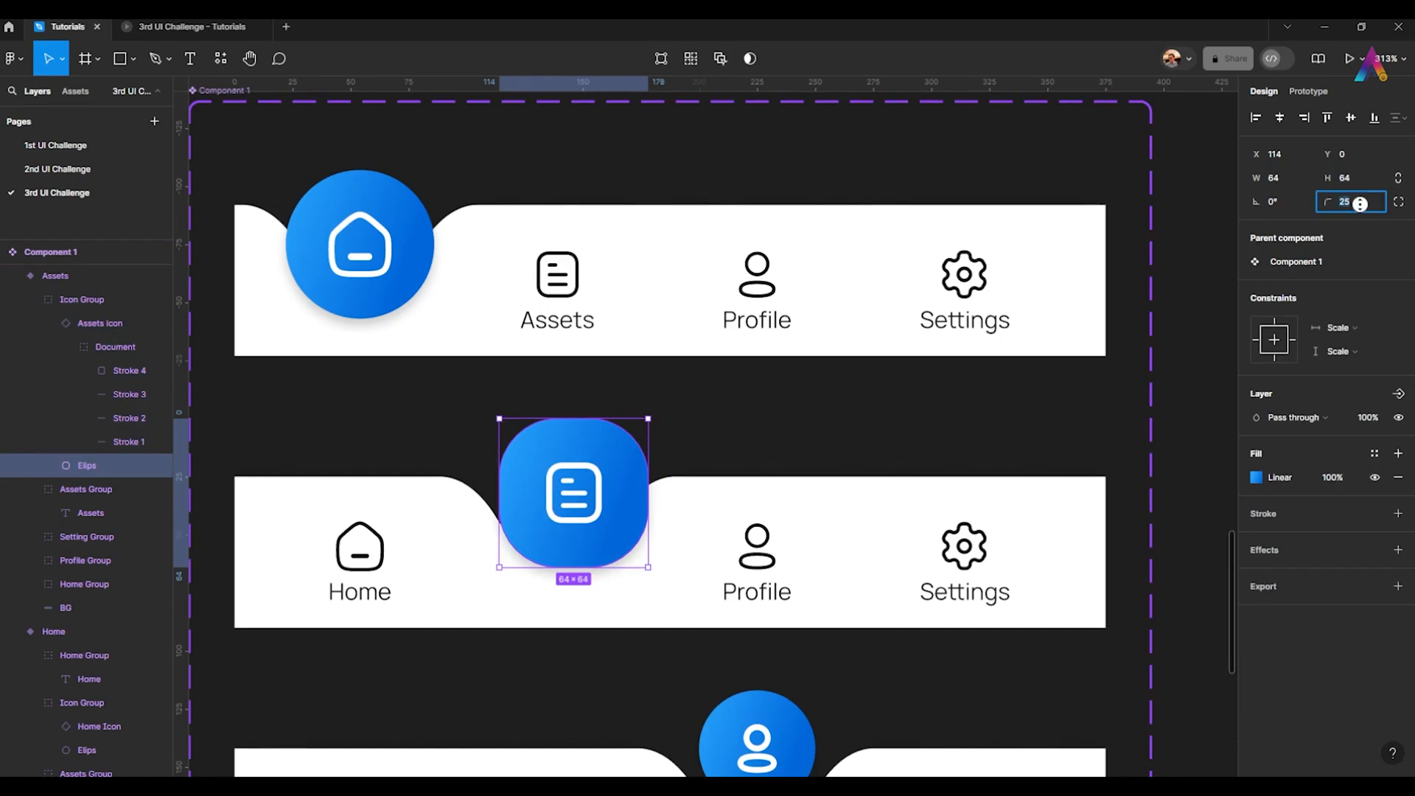
{"action": "type", "text": "32"}
{"action": "key", "text": "Return"}
- Move the enlarged Assets icon group to X 107, Y 10 so it sits centred over its notch
{"action": "left_click", "coordinate": [496, 493]}
{"action": "double_click", "coordinate": [562, 471]}
{"action": "scroll", "coordinate": [561, 477], "scroll_direction": "up", "scroll_amount": 2}
{"action": "mouse_move", "coordinate": [608, 499]}
{"action": "left_mouse_down"}
{"action": "mouse_move", "coordinate": [568, 502]}
{"action": "mouse_move", "coordinate": [590, 502]}
{"action": "left_mouse_up"}
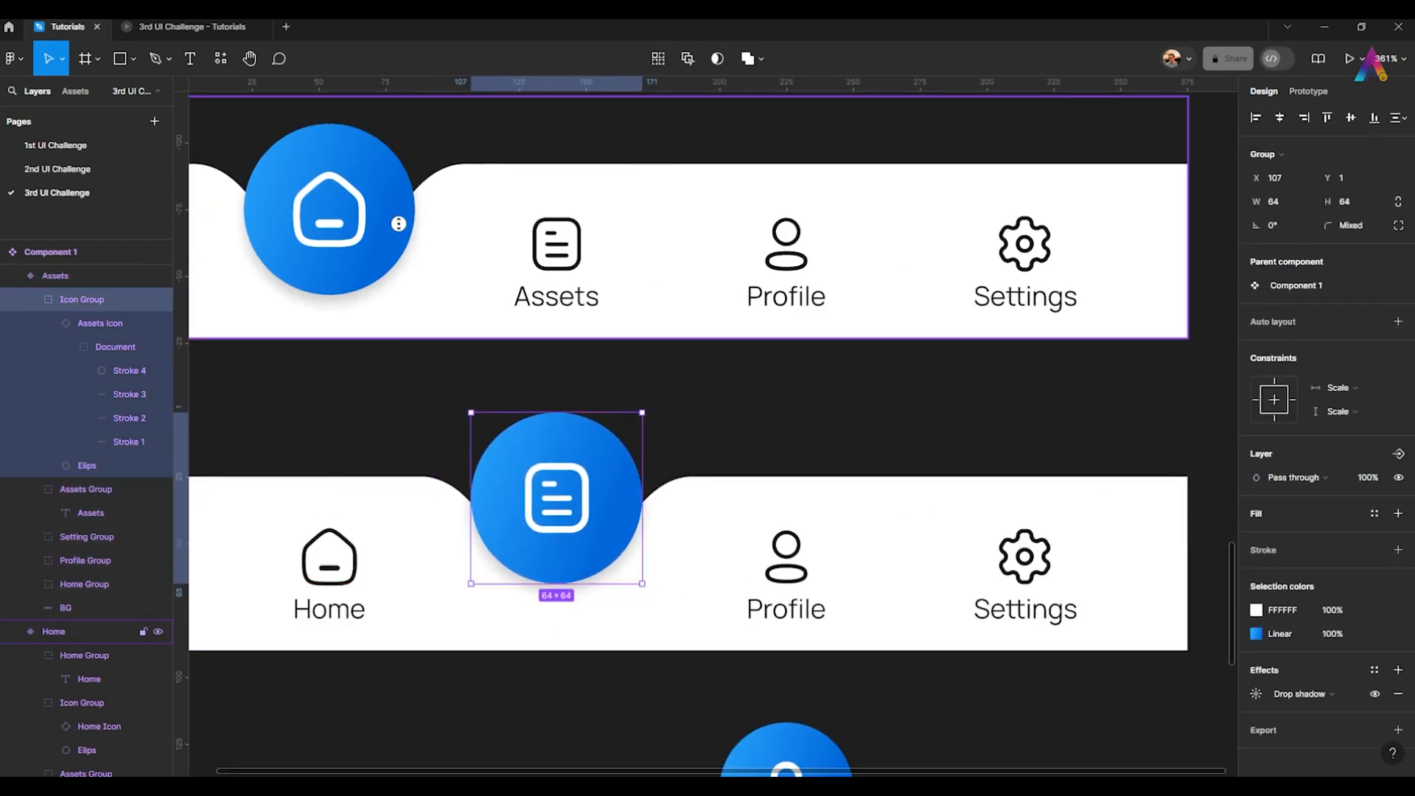
{"action": "double_click", "coordinate": [399, 223]}
{"action": "double_click", "coordinate": [496, 472]}
{"action": "key", "text": "Down"}
{"action": "key", "text": "Down"}
{"action": "key", "text": "Down"}
{"action": "key", "text": "Down"}
{"action": "key", "text": "Down"}
{"action": "key", "text": "Down"}
{"action": "key", "text": "Down"}
{"action": "key", "text": "Down"}
{"action": "key", "text": "Down"}
- Set the corner radius of the Profile variant's blue Elips shape to 100
{"action": "scroll", "coordinate": [563, 519], "scroll_direction": "down", "scroll_amount": 4}
{"action": "left_click", "coordinate": [563, 524]}
{"action": "double_click", "coordinate": [562, 525]}
{"action": "double_click", "coordinate": [518, 535]}
{"action": "left_click", "coordinate": [1361, 199]}
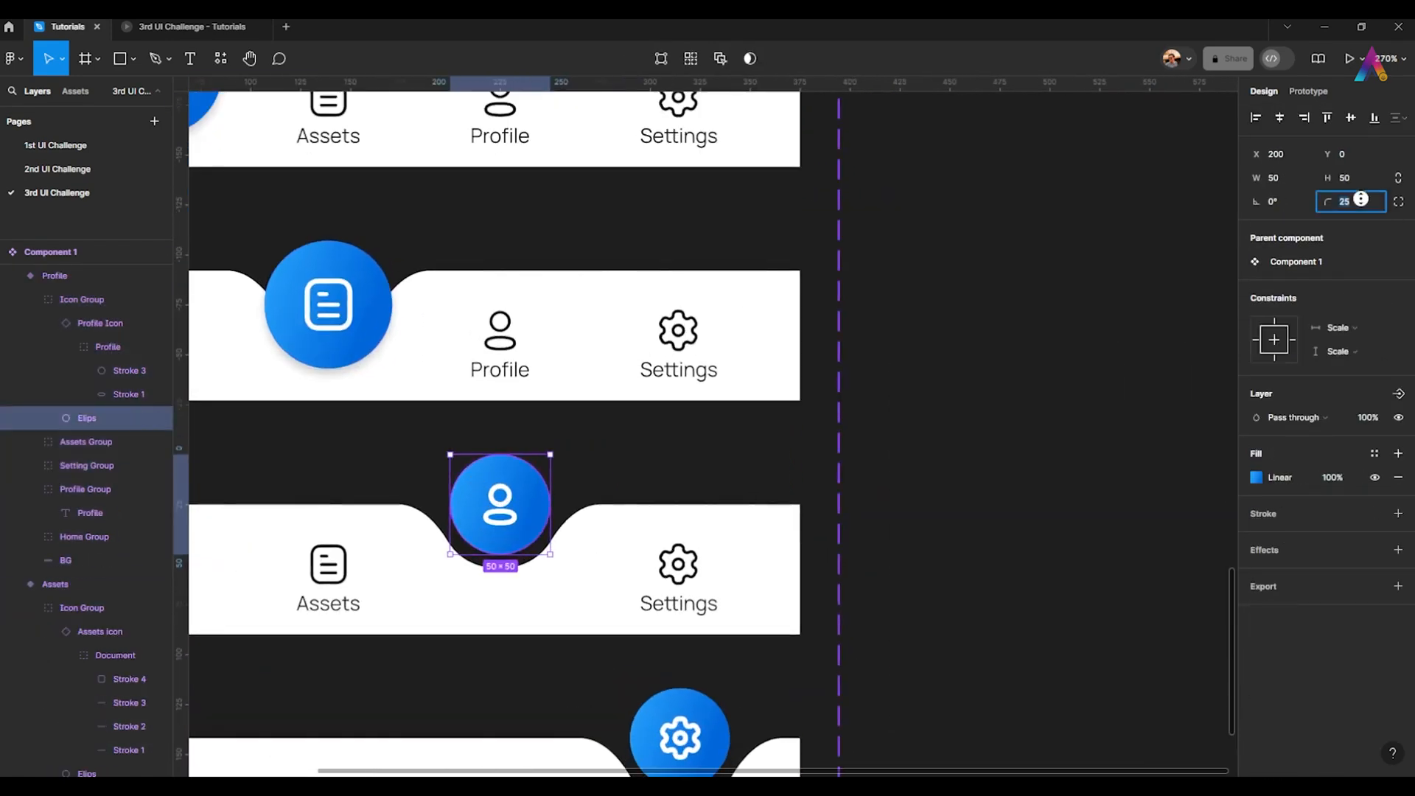
{"action": "type", "text": "100"}
- Enlarge the Profile variant's icon group to 64 × 64 and centre it over its notch at X 193
{"action": "left_click", "coordinate": [105, 300]}
{"action": "scroll", "coordinate": [546, 487], "scroll_direction": "up", "scroll_amount": 2}
{"action": "left_click", "coordinate": [1306, 208]}
{"action": "type", "text": "64"}
{"action": "key", "text": "Tab"}
{"action": "type", "text": "64"}
{"action": "left_click_drag", "start_coordinate": [481, 564], "coordinate": [459, 564]}
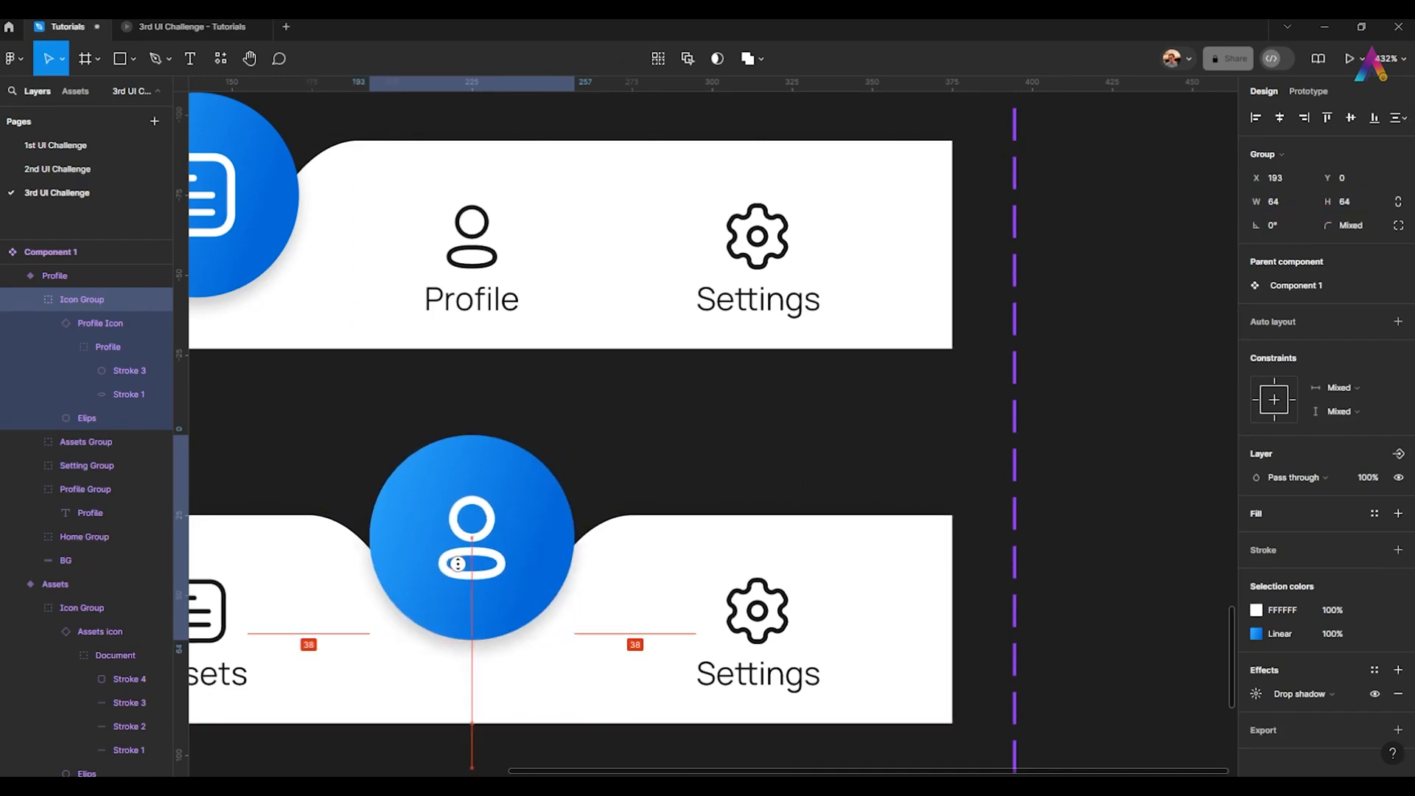
- Set the corner radius of the Settings variant's blue Elips shape to 64
{"action": "scroll", "coordinate": [472, 472], "scroll_direction": "down", "scroll_amount": 4}
{"action": "double_click", "coordinate": [649, 509]}
{"action": "left_click", "coordinate": [1346, 203]}
{"action": "type", "text": "64"}
{"action": "key", "text": "Return"}
{"action": "scroll", "coordinate": [549, 370], "scroll_direction": "up", "scroll_amount": 2}
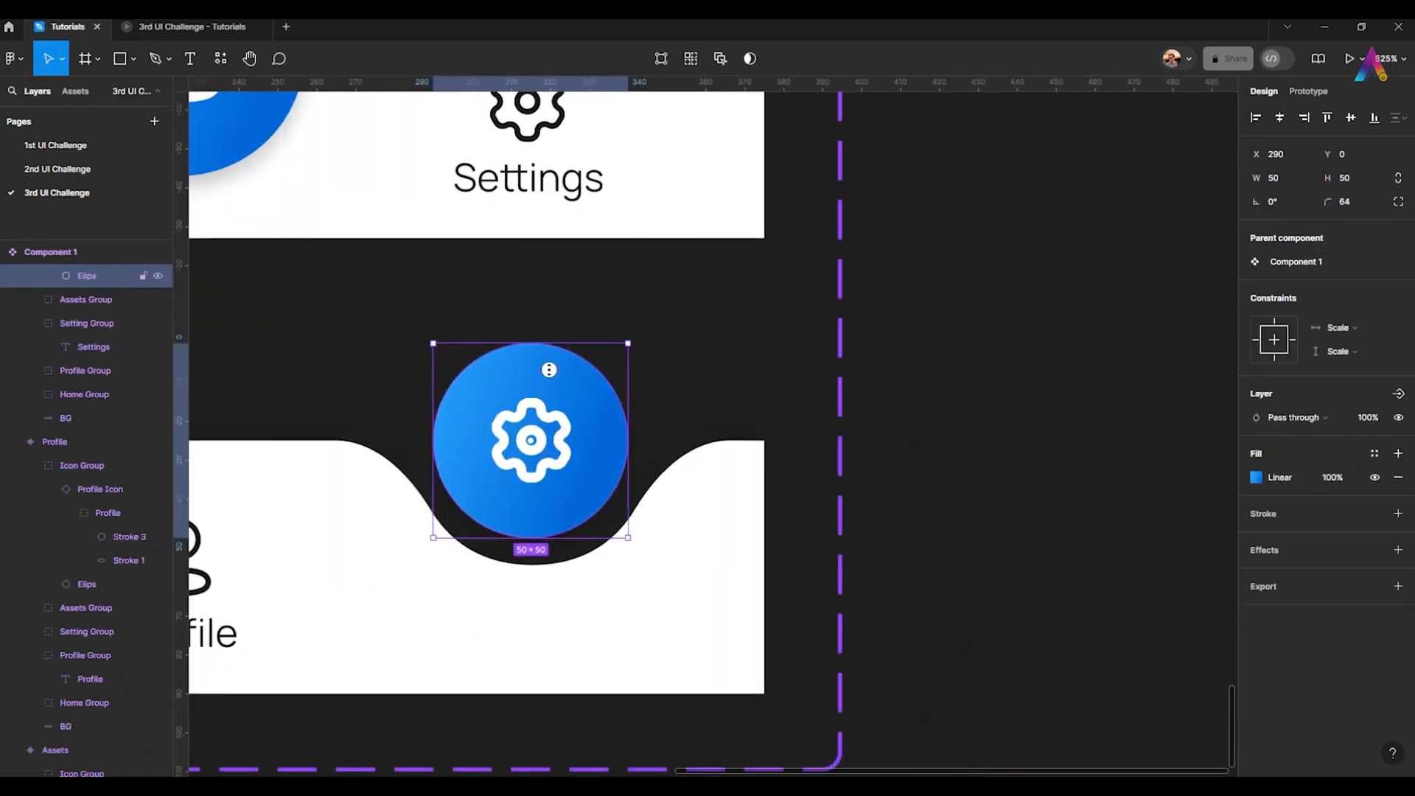
- Enlarge the Settings variant's icon group to 64 × 64 and place it at X 283, Y 10
{"action": "left_click", "coordinate": [629, 333]}
{"action": "double_click", "coordinate": [556, 467]}
{"action": "left_click", "coordinate": [1302, 206]}
{"action": "type", "text": "64"}
{"action": "key", "text": "Tab"}
{"action": "type", "text": "64"}
{"action": "scroll", "coordinate": [562, 501], "scroll_direction": "up", "scroll_amount": 1}
{"action": "left_click_drag", "start_coordinate": [562, 501], "coordinate": [534, 502]}
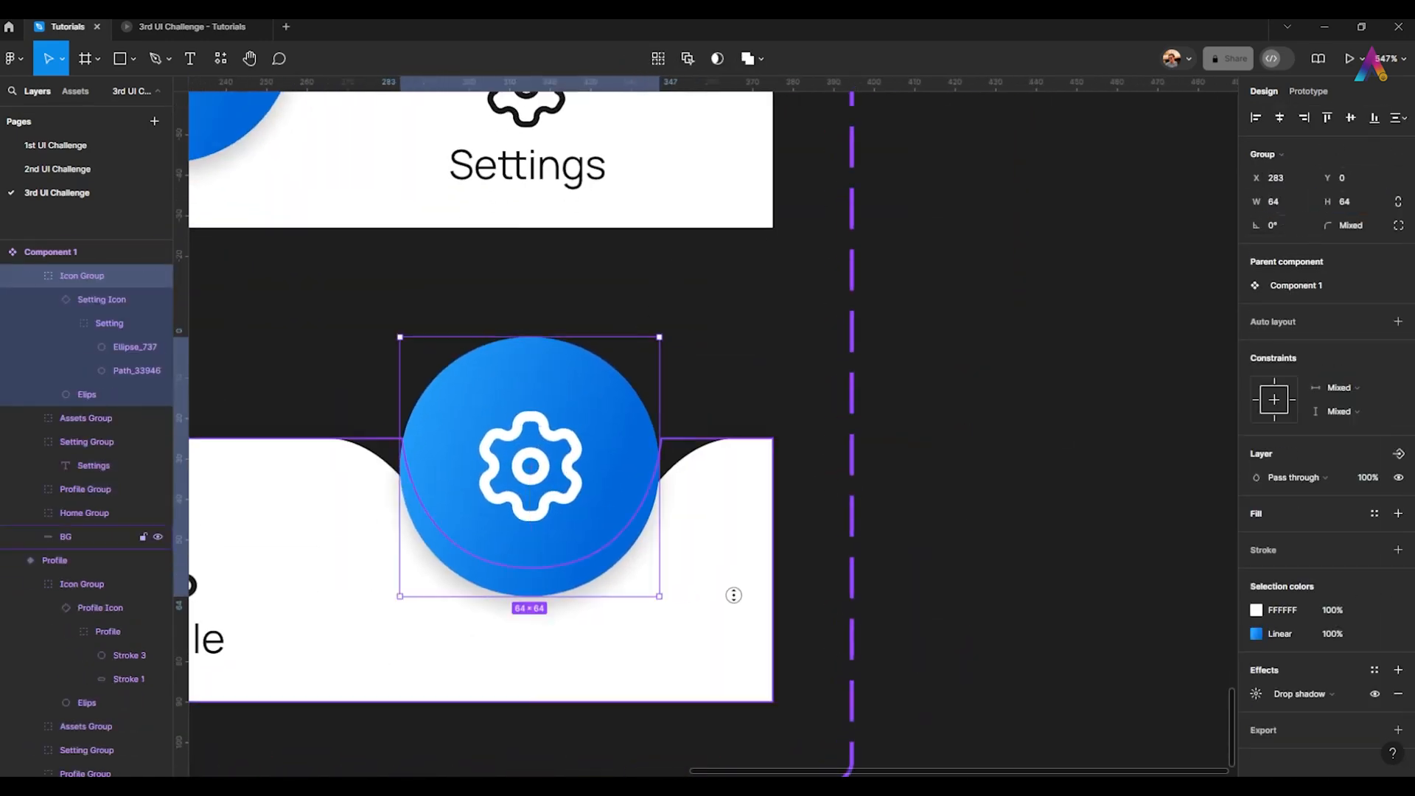
{"action": "key", "text": "shift+Down"}
- Widen the notch of the Home variant's BG shape by moving its two upper points 10 px outward, to X 12 and X 96
{"action": "scroll", "coordinate": [751, 517], "scroll_direction": "down", "scroll_amount": 5}
{"action": "scroll", "coordinate": [663, 540], "scroll_direction": "up", "scroll_amount": 1}
{"action": "scroll", "coordinate": [663, 538], "scroll_direction": "right", "scroll_amount": 1}
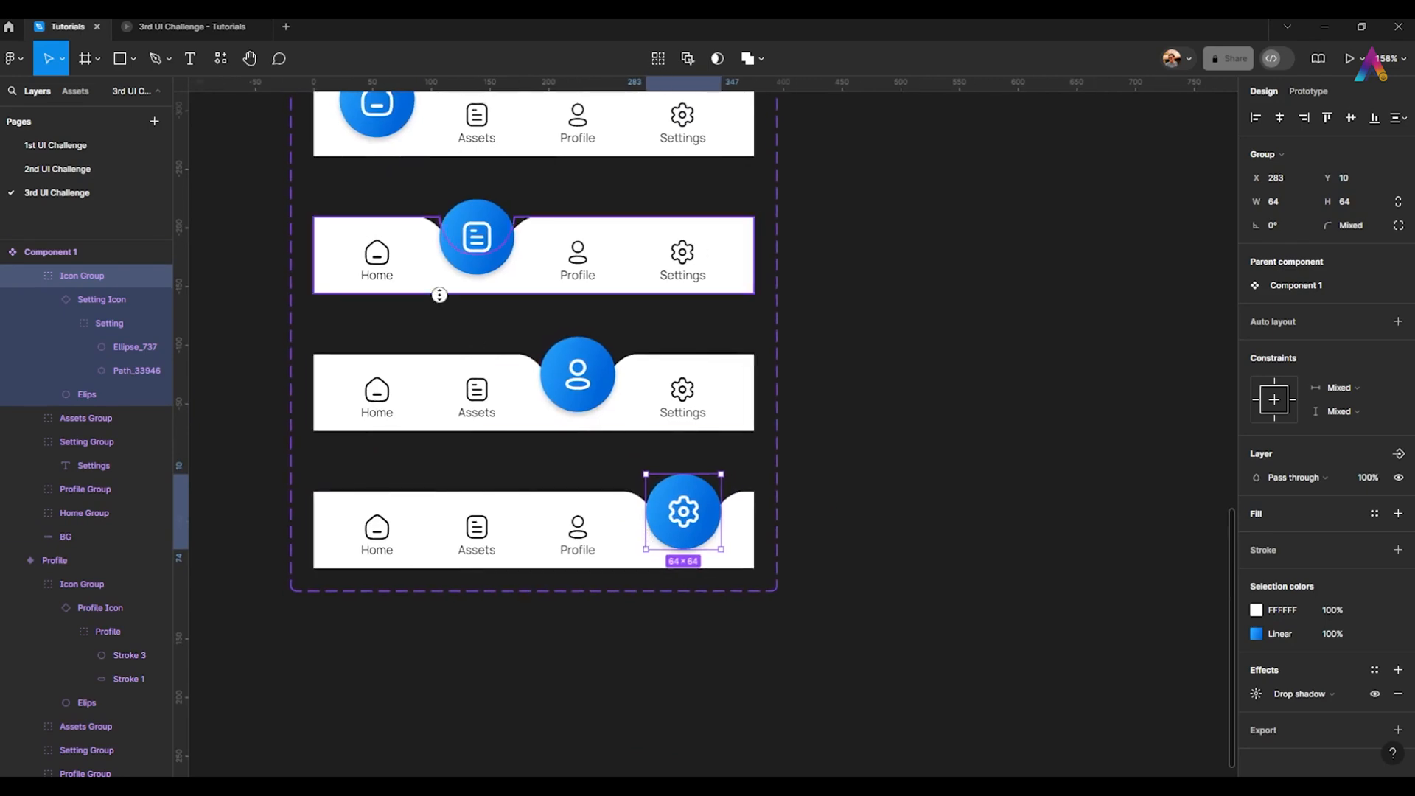
{"action": "scroll", "coordinate": [440, 294], "scroll_direction": "up", "scroll_amount": 4}
{"action": "scroll", "coordinate": [439, 294], "scroll_direction": "left", "scroll_amount": 1}
{"action": "scroll", "coordinate": [377, 379], "scroll_direction": "up", "scroll_amount": 2}
{"action": "scroll", "coordinate": [470, 427], "scroll_direction": "up", "scroll_amount": 2}
{"action": "left_click", "coordinate": [463, 425]}
{"action": "scroll", "coordinate": [463, 424], "scroll_direction": "right", "scroll_amount": 2}
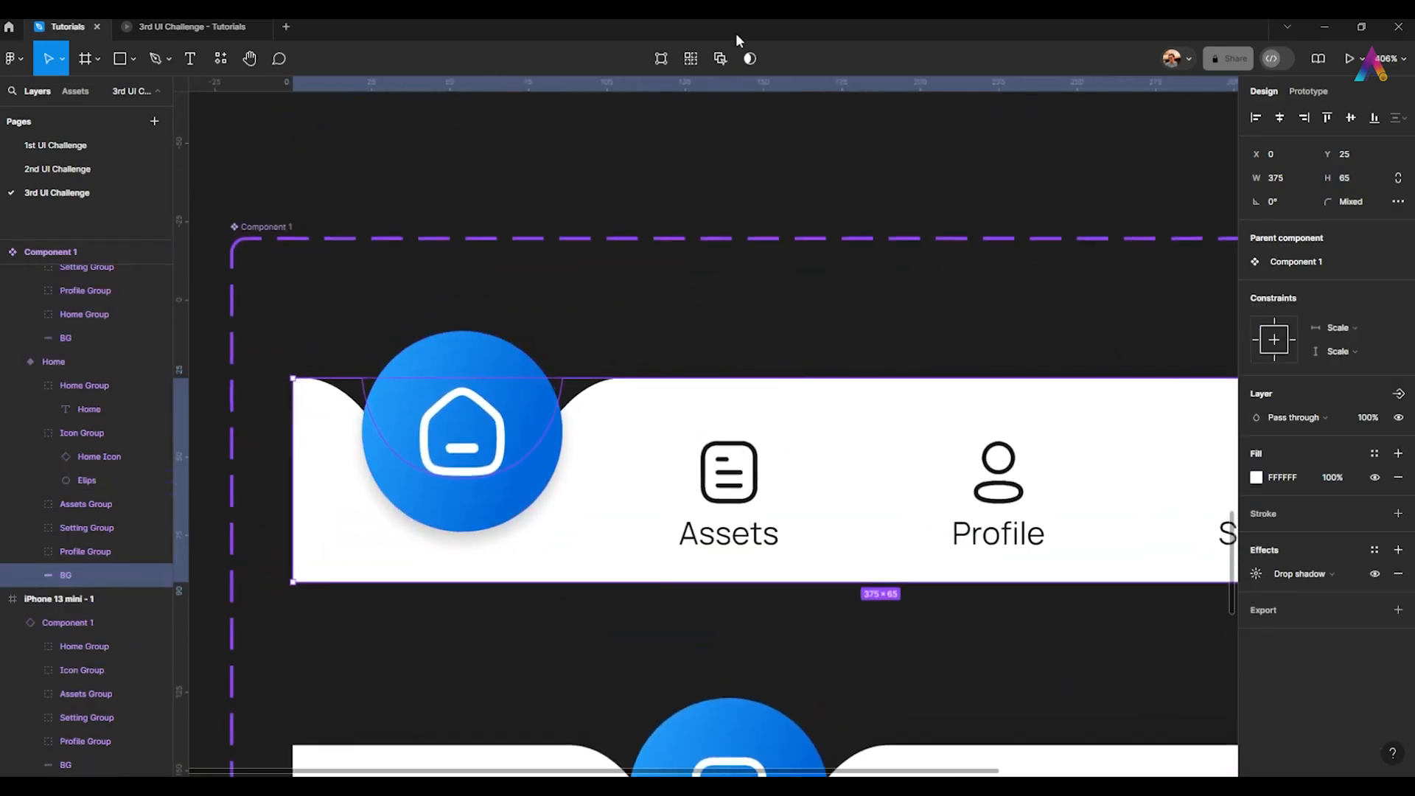
{"action": "left_click", "coordinate": [659, 57]}
{"action": "scroll", "coordinate": [266, 433], "scroll_direction": "up", "scroll_amount": 3}
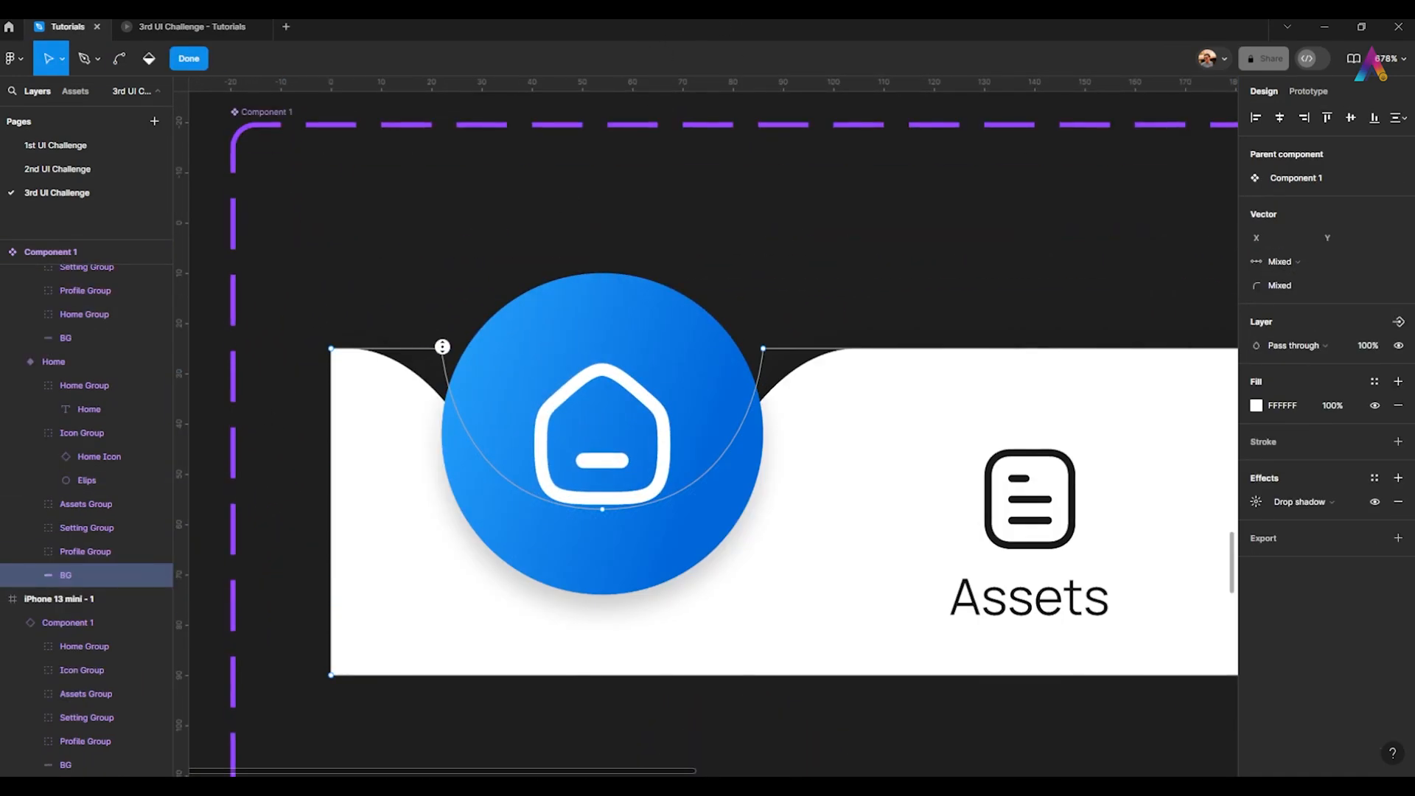
{"action": "left_click", "coordinate": [766, 348]}
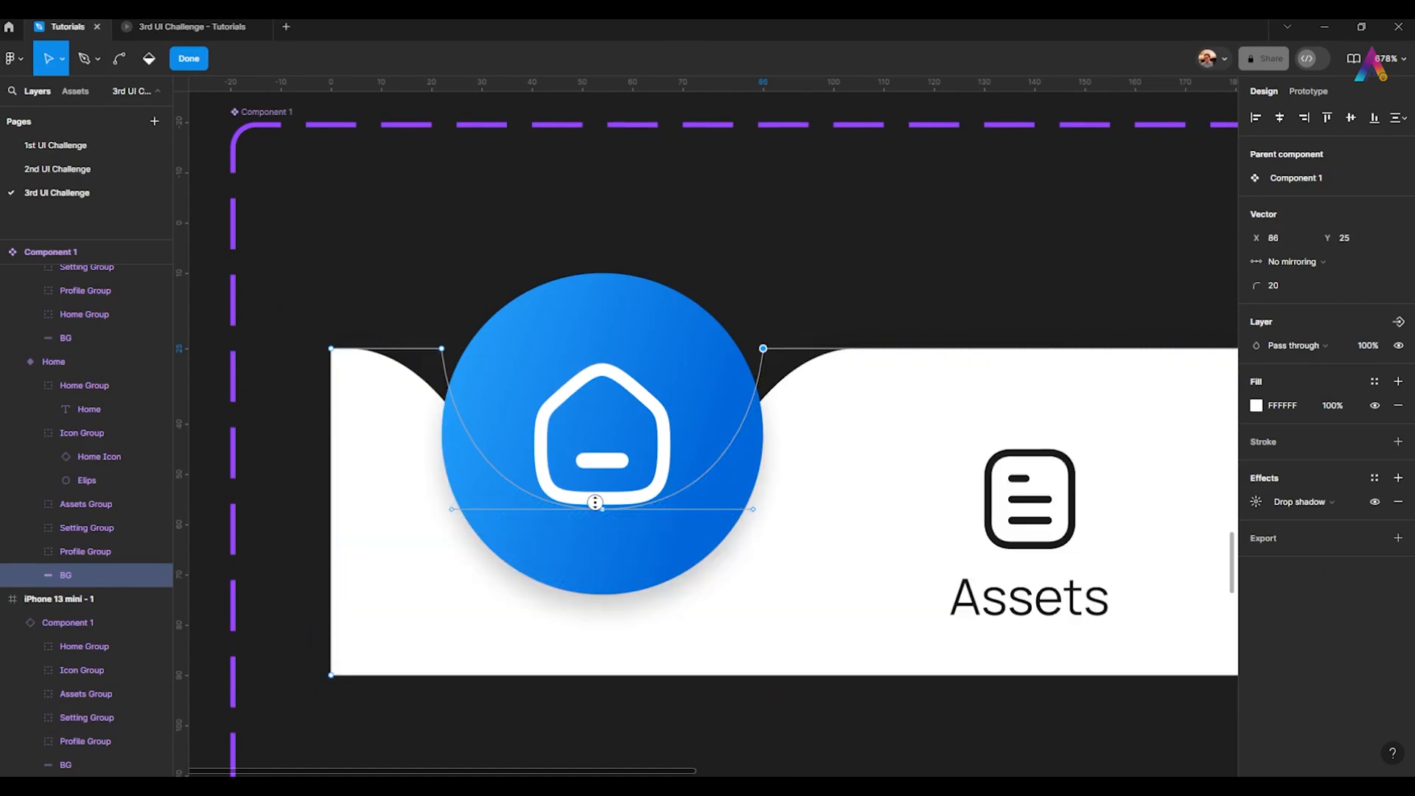
{"action": "left_click", "coordinate": [442, 349]}
{"action": "key", "text": "shift+Left"}
{"action": "left_click", "coordinate": [764, 349]}
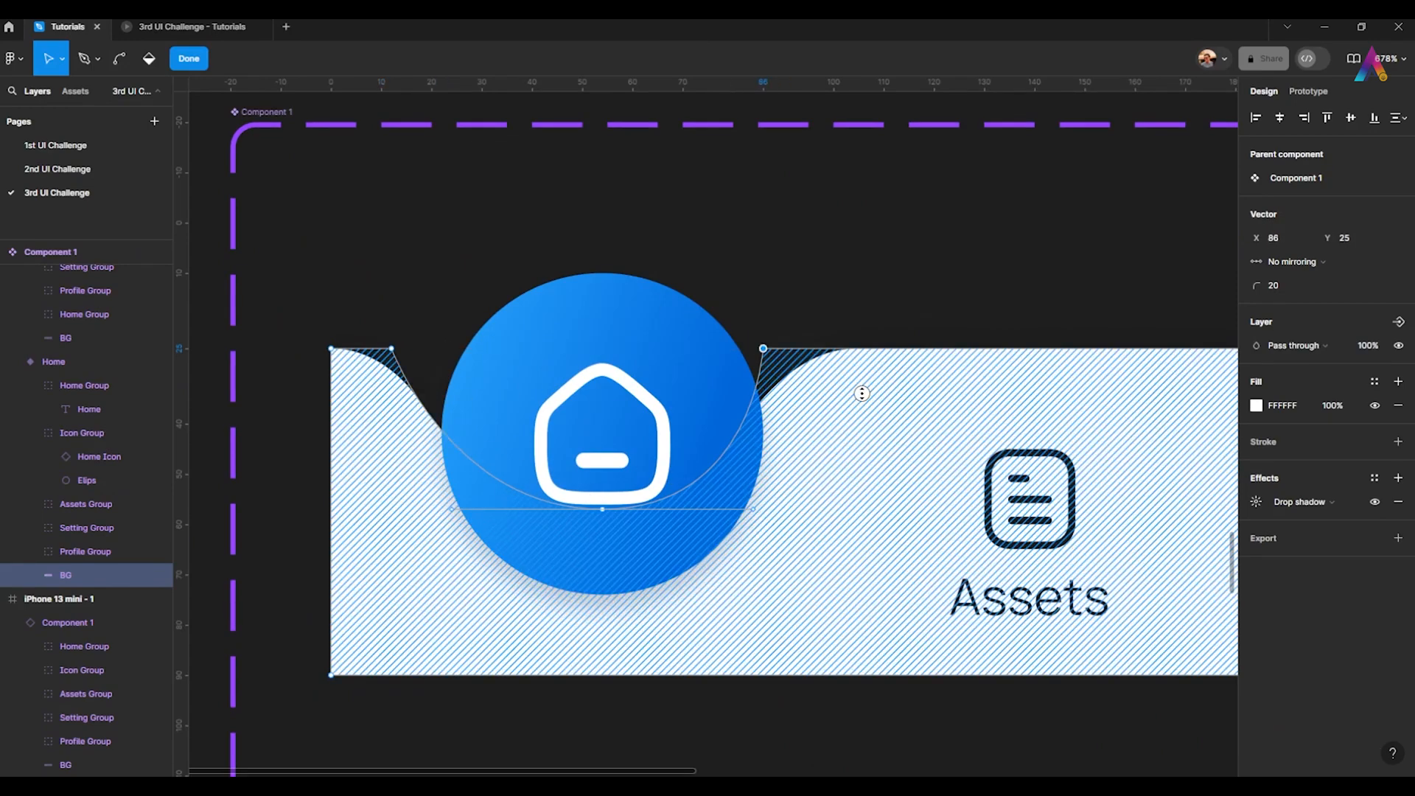
{"action": "key", "text": "shift+Right"}
- Lower the Home notch's bottom point to Y 82 and lengthen its curve handles so the notch wraps evenly around the icon circle
{"action": "left_click", "coordinate": [602, 509]}
{"action": "key", "text": "shift+Down"}
{"action": "key", "text": "shift+Down"}
{"action": "mouse_move", "coordinate": [754, 610]}
{"action": "left_mouse_down"}
{"action": "mouse_move", "coordinate": [862, 606]}
{"action": "mouse_move", "coordinate": [553, 667]}
{"action": "left_mouse_up"}
{"action": "left_click", "coordinate": [636, 612]}
{"action": "left_click", "coordinate": [602, 610]}
{"action": "key", "text": "Down"}
{"action": "key", "text": "Down"}
{"action": "key", "text": "Down"}
{"action": "key", "text": "Down"}
{"action": "key", "text": "Down"}
{"action": "key", "text": "ctrl+z"}
{"action": "left_click_drag", "start_coordinate": [862, 635], "coordinate": [825, 635]}
{"action": "scroll", "coordinate": [385, 432], "scroll_direction": "down", "scroll_amount": 8}
{"action": "double_click", "coordinate": [289, 470]}
- Paste a copy of the Home variant's BG shape into the Assets variant and delete the old BG there
{"action": "scroll", "coordinate": [505, 481], "scroll_direction": "up", "scroll_amount": 5}
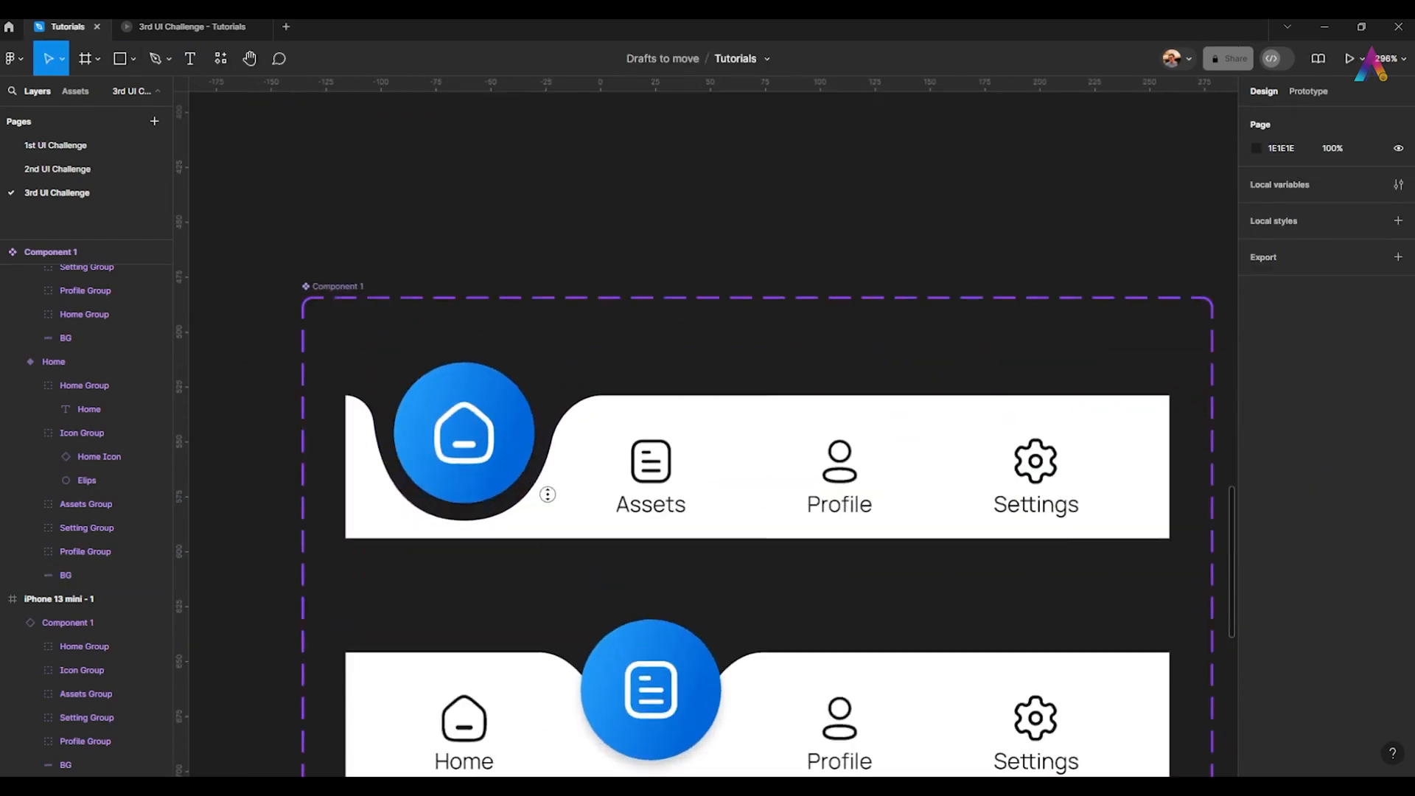
{"action": "left_click", "coordinate": [534, 512]}
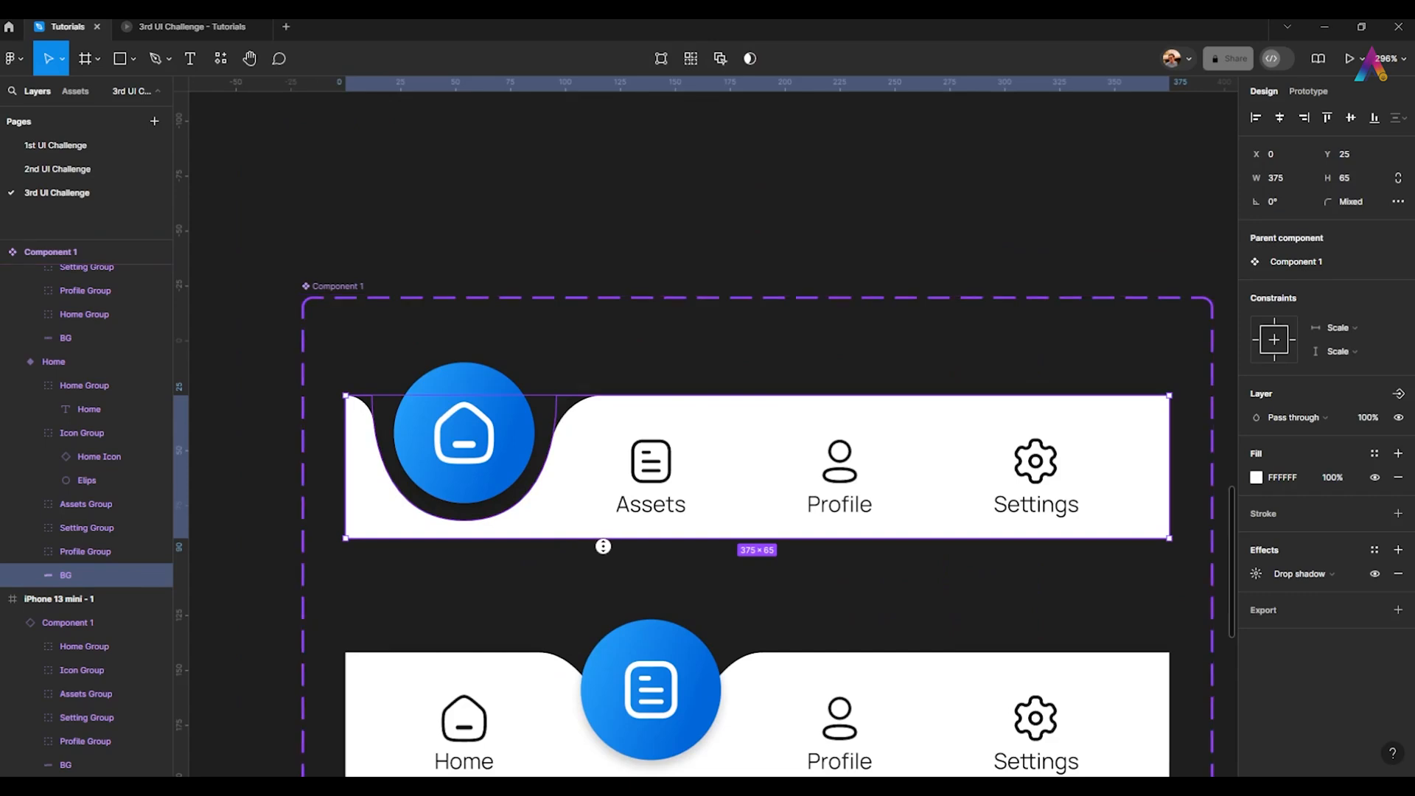
{"action": "scroll", "coordinate": [537, 524], "scroll_direction": "down", "scroll_amount": 5}
{"action": "scroll", "coordinate": [516, 443], "scroll_direction": "up", "scroll_amount": 3}
{"action": "left_click", "coordinate": [482, 503]}
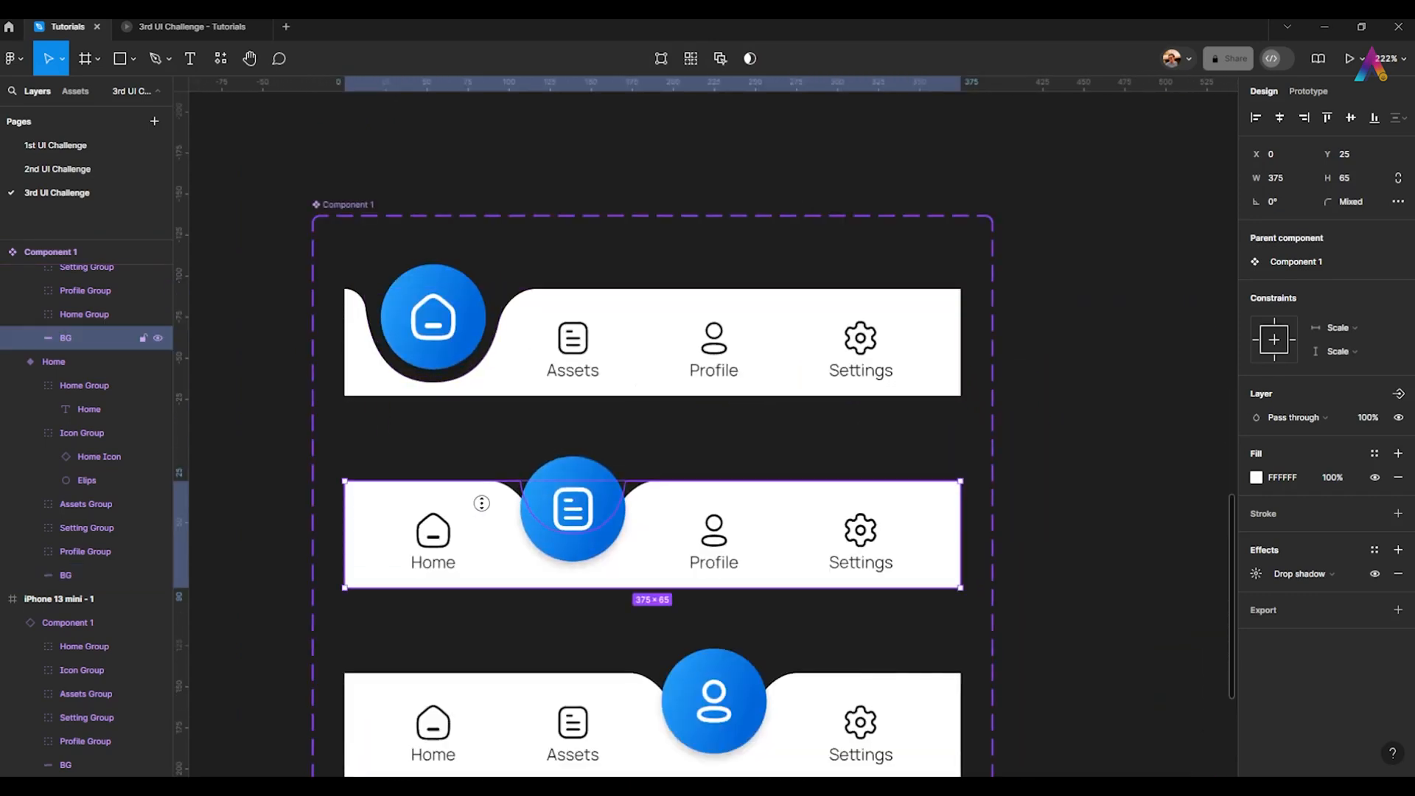
{"action": "key", "text": "ctrl+d"}
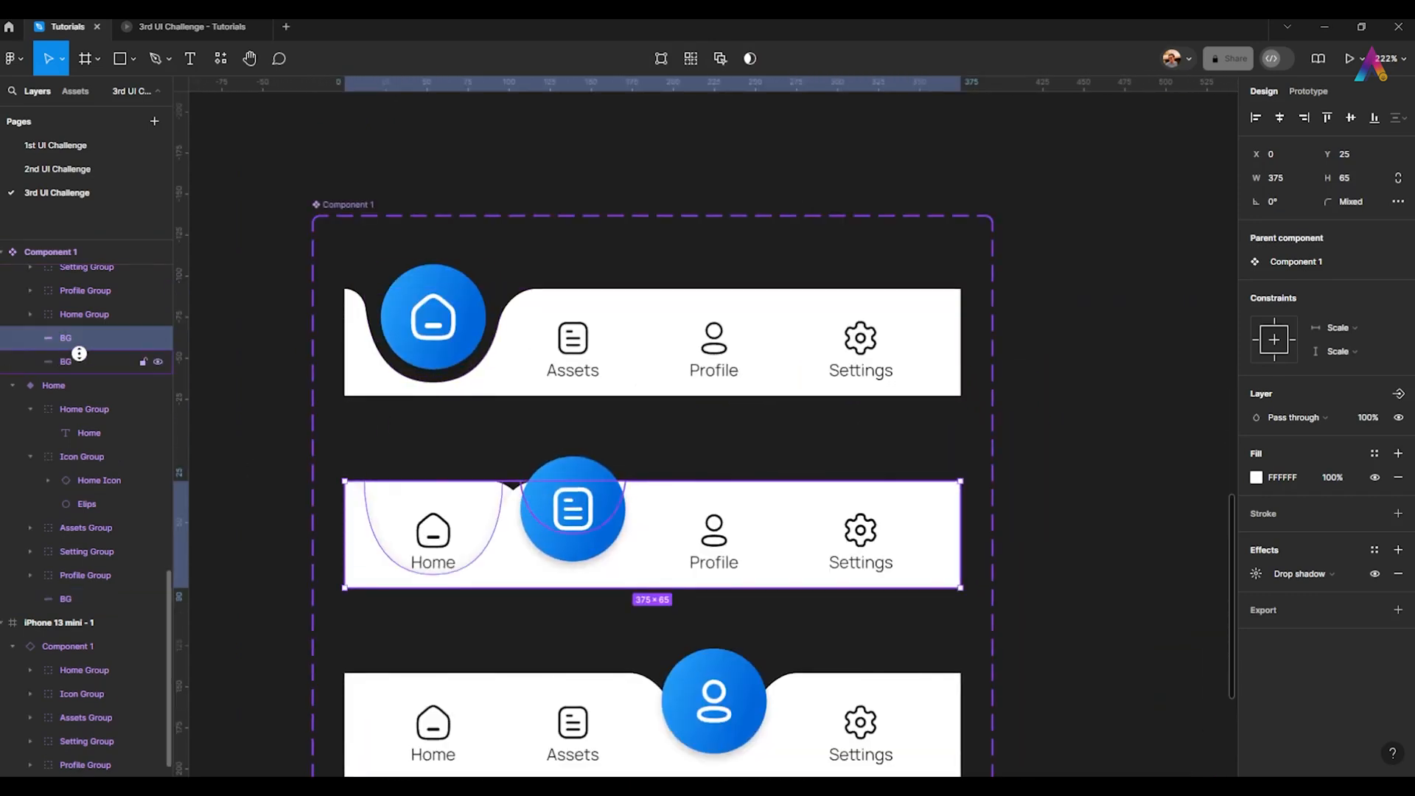
{"action": "left_click", "coordinate": [79, 365]}
{"action": "key", "text": "Delete"}
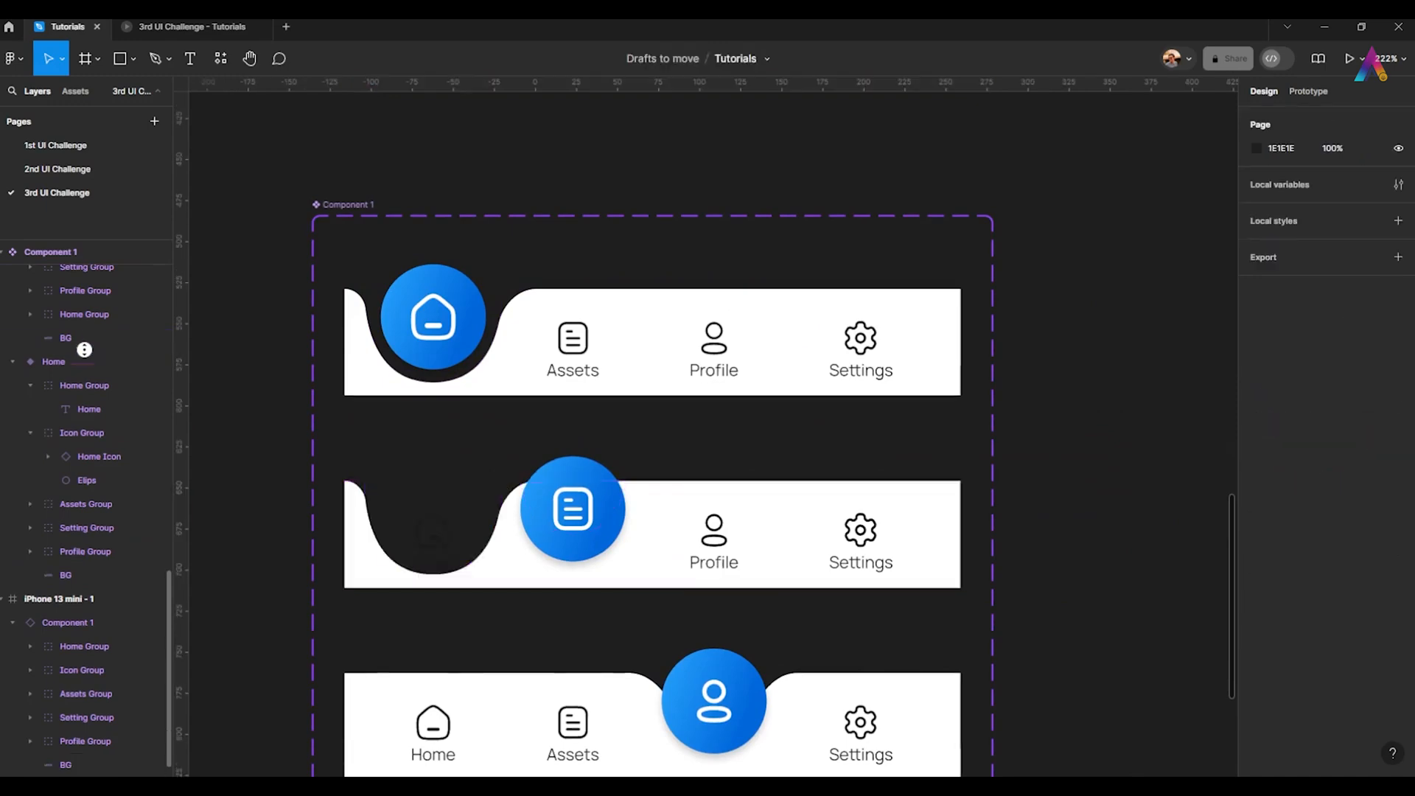
- Move the three notch points of the Assets variant's BG shape so the notch is centred around the Assets icon circle
{"action": "left_click", "coordinate": [82, 338]}
{"action": "scroll", "coordinate": [389, 495], "scroll_direction": "up", "scroll_amount": 5}
{"action": "scroll", "coordinate": [320, 461], "scroll_direction": "down", "scroll_amount": 1}
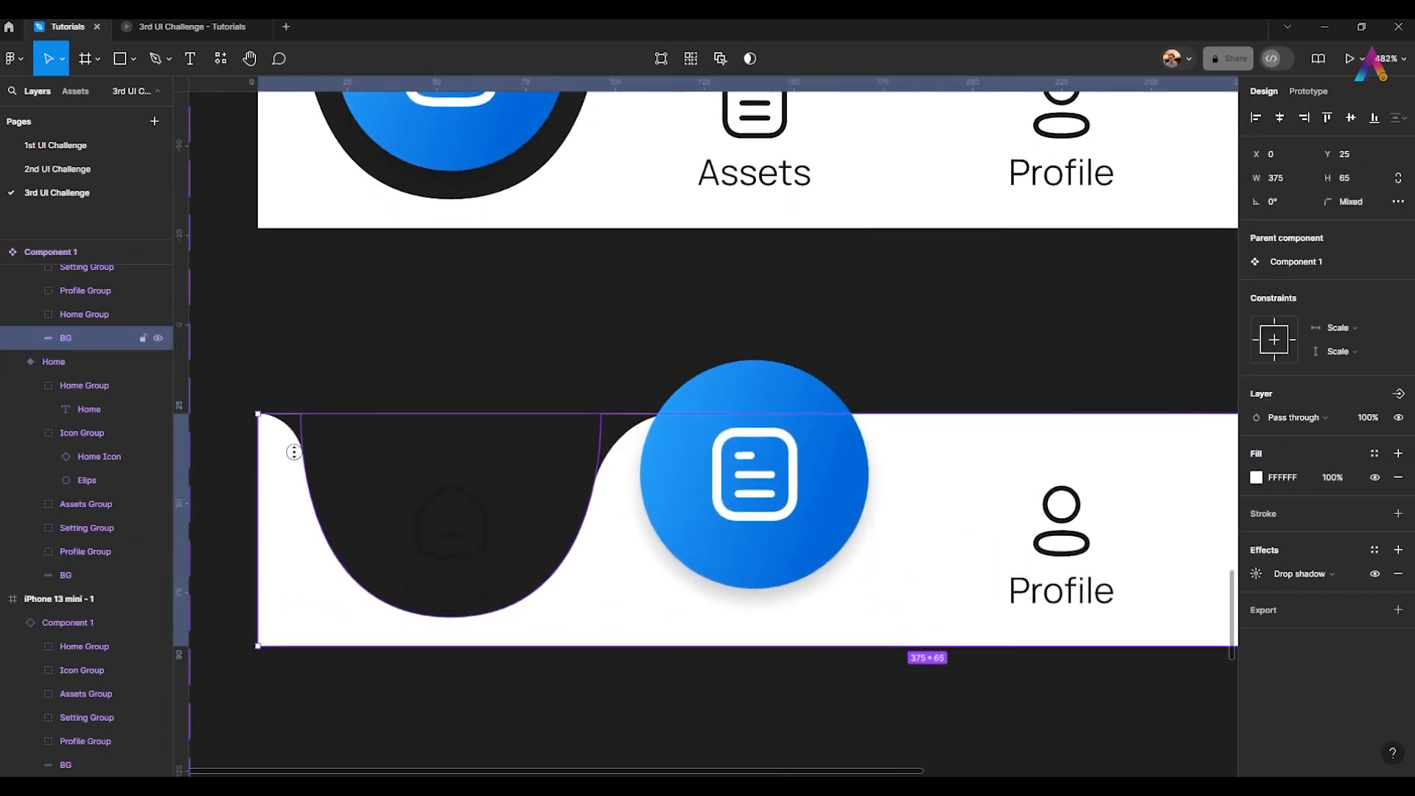
{"action": "double_click", "coordinate": [307, 413]}
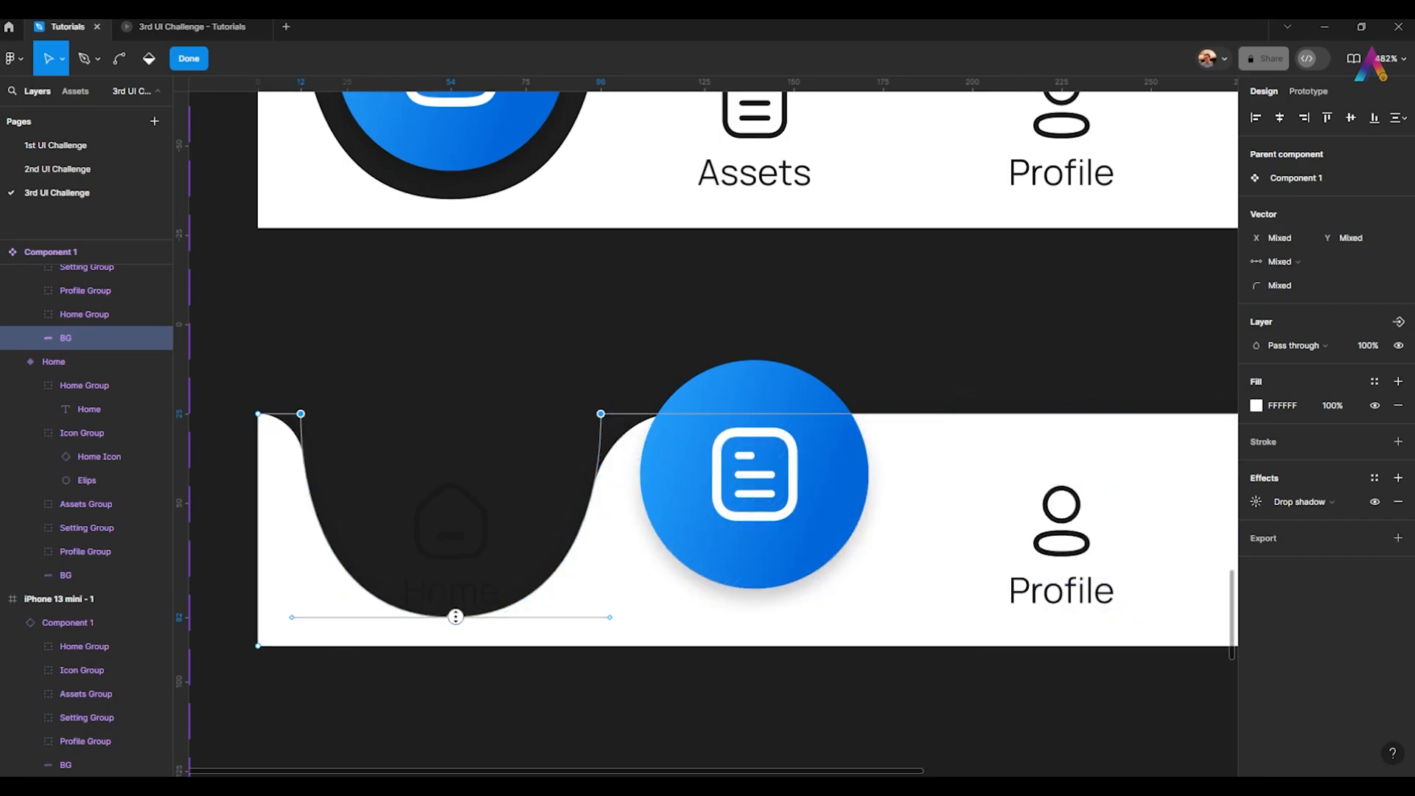
{"action": "left_click_drag", "start_coordinate": [451, 617], "coordinate": [754, 600]}
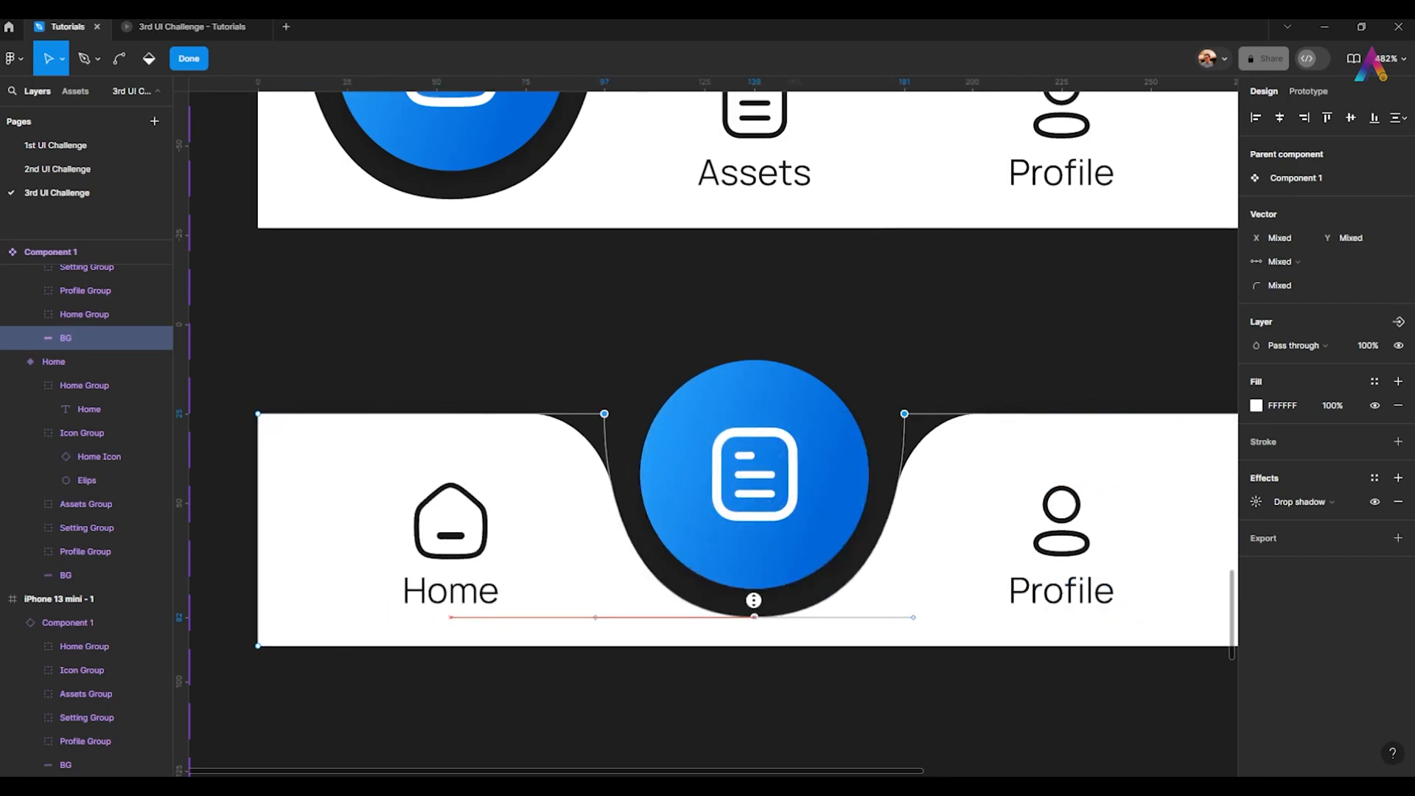
{"action": "scroll", "coordinate": [455, 515], "scroll_direction": "down", "scroll_amount": 6}
{"action": "key", "text": "Escape"}
- Replace the Profile variant's old BG with a pasted copy of the Home BG shape and open the copy for vector editing
{"action": "scroll", "coordinate": [457, 546], "scroll_direction": "up", "scroll_amount": 2}
{"action": "left_click", "coordinate": [455, 546], "text": "ctrl"}
{"action": "key", "text": "ctrl+v"}
{"action": "scroll", "coordinate": [446, 566], "scroll_direction": "up", "scroll_amount": 2}
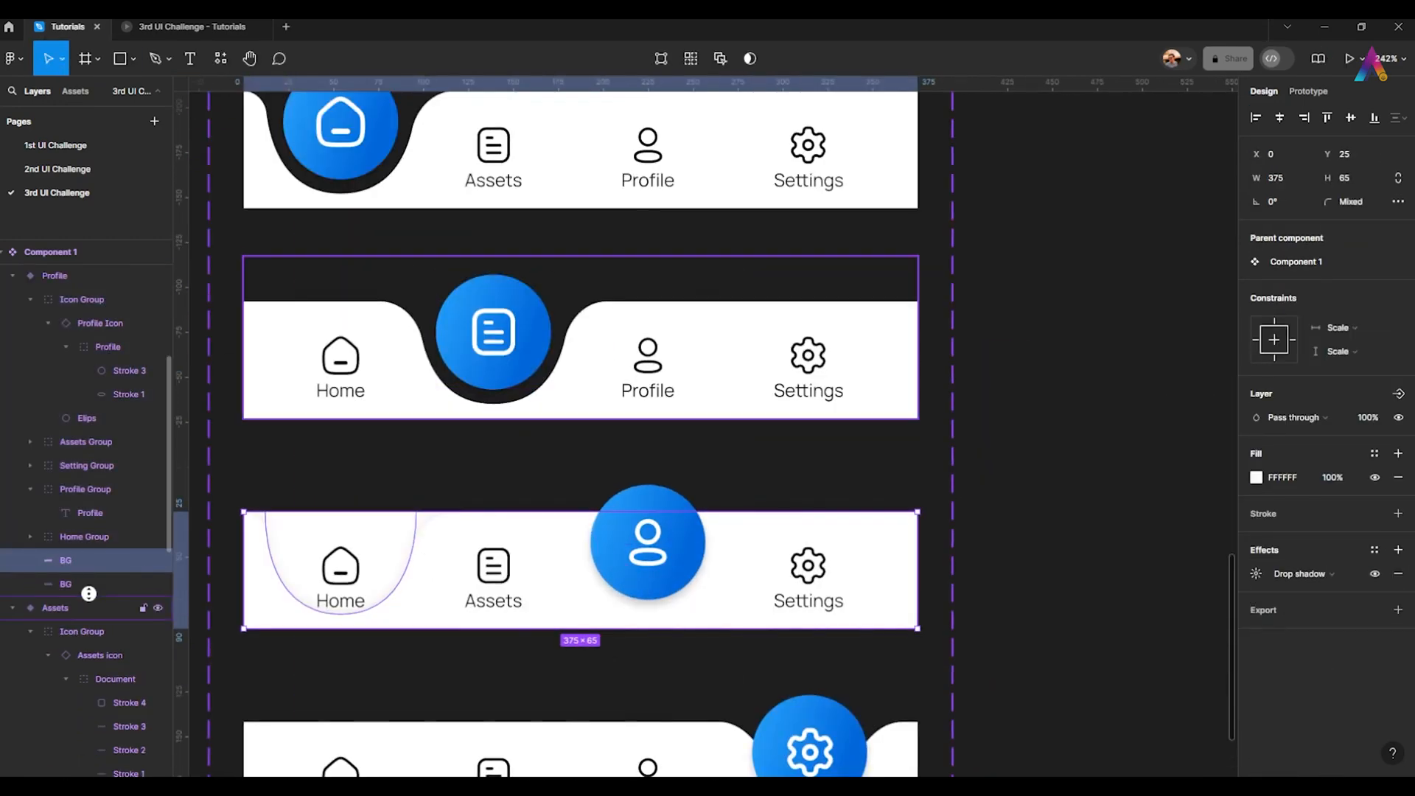
{"action": "left_click", "coordinate": [88, 584]}
{"action": "key", "text": "Delete"}
{"action": "left_click", "coordinate": [88, 561]}
{"action": "scroll", "coordinate": [293, 564], "scroll_direction": "up", "scroll_amount": 2}
{"action": "key", "text": "Return"}
{"action": "left_click_drag", "start_coordinate": [490, 643], "coordinate": [670, 643]}
{"action": "key", "text": "ctrl+z"}
{"action": "left_click_drag", "start_coordinate": [370, 643], "coordinate": [849, 629]}
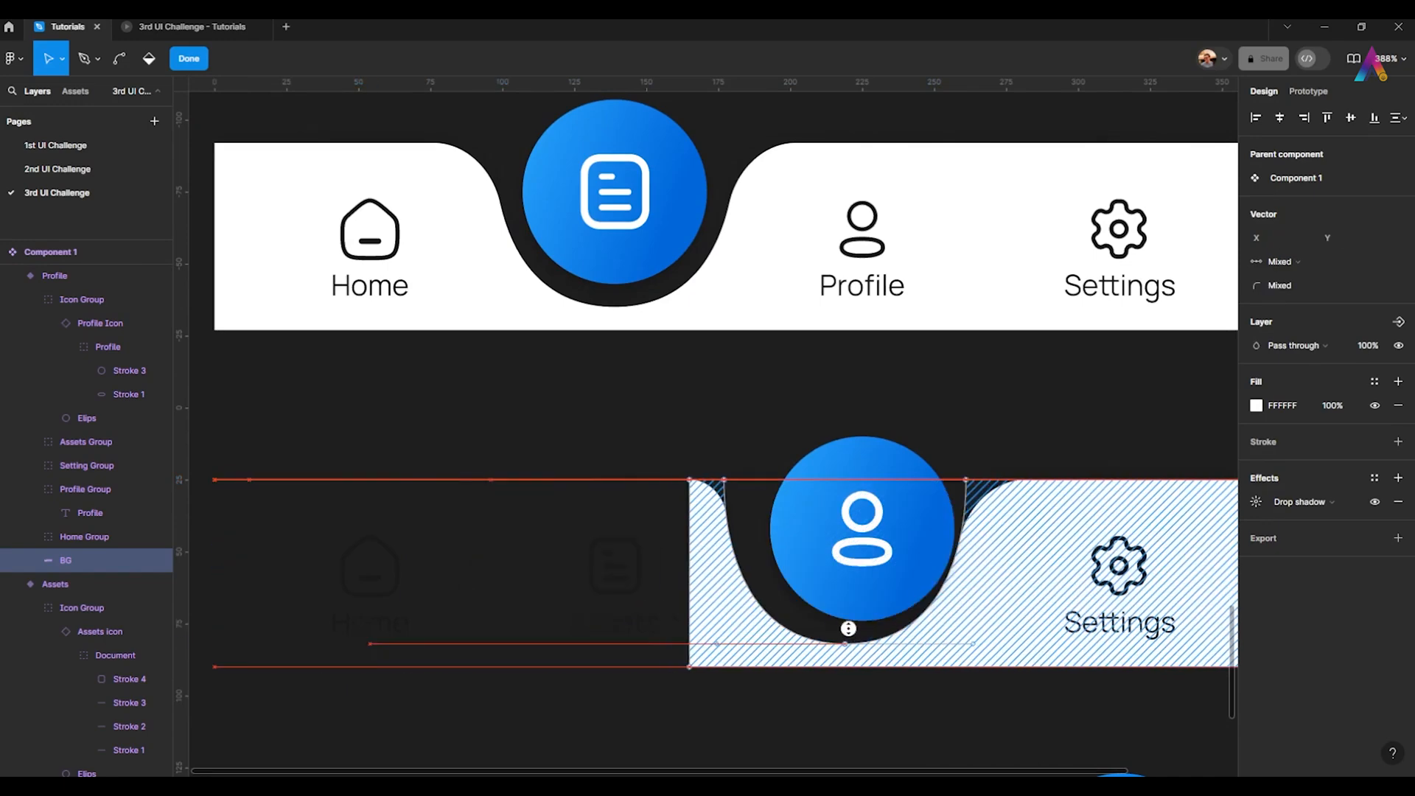
{"action": "key", "text": "ctrl+z"}
{"action": "key", "text": "ctrl+z"}
- Move the three notch points of the Profile variant's BG shape so the notch is centred around the Profile icon circle
{"action": "key", "text": "Return"}
{"action": "left_click", "coordinate": [489, 481], "text": "shift"}
{"action": "left_click_drag", "start_coordinate": [370, 644], "coordinate": [862, 617]}
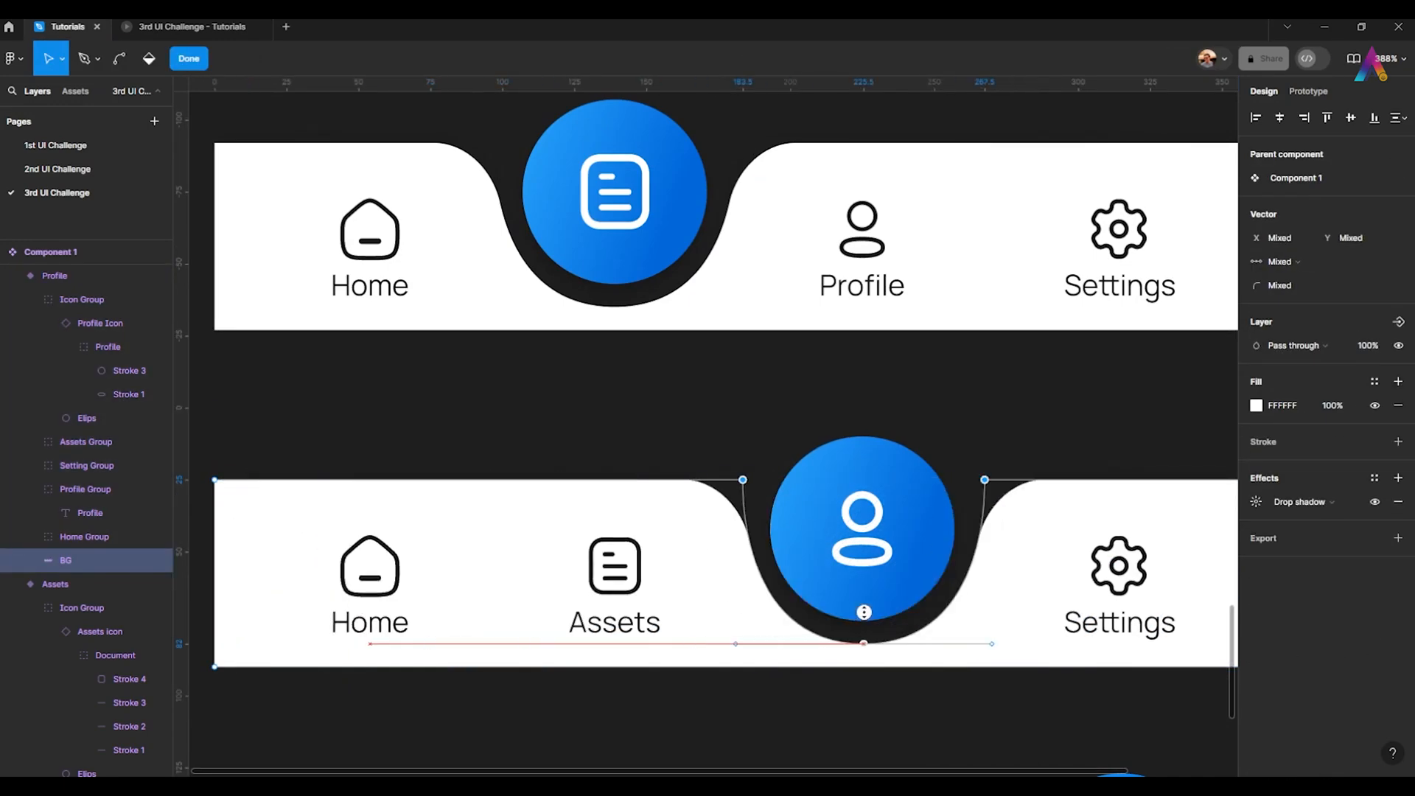
{"action": "scroll", "coordinate": [693, 558], "scroll_direction": "down", "scroll_amount": 4}
{"action": "scroll", "coordinate": [914, 697], "scroll_direction": "up", "scroll_amount": 5}
{"action": "key", "text": "Escape"}
- Paste a copy of the Home BG shape into the Settings variant and delete the old BG there
{"action": "left_click", "coordinate": [436, 493], "text": "ctrl"}
{"action": "key", "text": "Return"}
{"action": "scroll", "coordinate": [479, 457], "scroll_direction": "up", "scroll_amount": 2}
{"action": "scroll", "coordinate": [590, 472], "scroll_direction": "down", "scroll_amount": 4}
{"action": "key", "text": "Escape"}
{"action": "key", "text": "ctrl+v"}
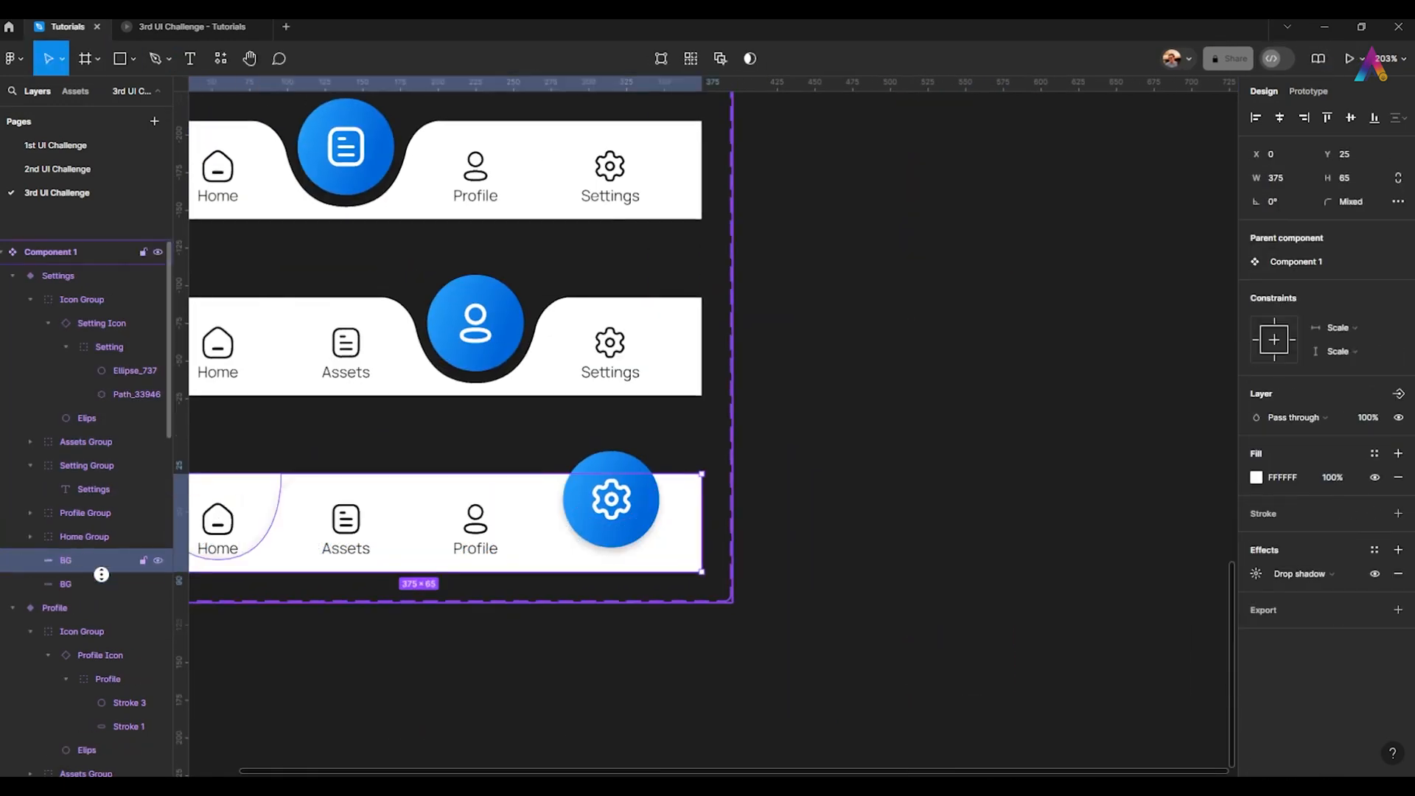
{"action": "left_click", "coordinate": [96, 584]}
{"action": "key", "text": "Delete"}
- Move the three notch points of the Settings variant's BG shape so the notch is centred around the Settings icon circle, and finish vector editing
{"action": "scroll", "coordinate": [295, 509], "scroll_direction": "up", "scroll_amount": 2}
{"action": "double_click", "coordinate": [344, 500]}
{"action": "key", "text": "Return"}
{"action": "left_click_drag", "start_coordinate": [331, 565], "coordinate": [892, 539]}
{"action": "scroll", "coordinate": [848, 520], "scroll_direction": "down", "scroll_amount": 4}
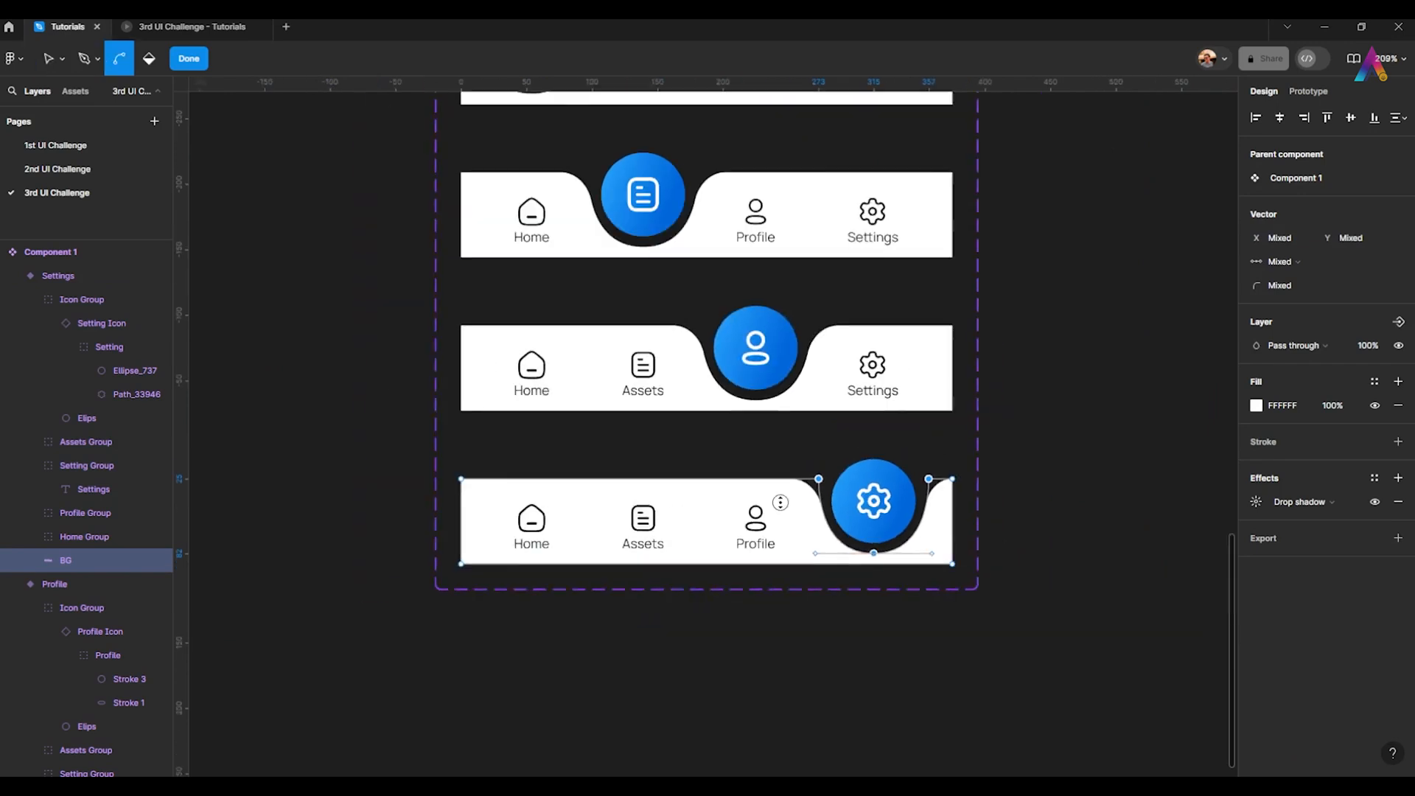
{"action": "scroll", "coordinate": [511, 325], "scroll_direction": "up", "scroll_amount": 1}
{"action": "left_click", "coordinate": [194, 62]}
{"action": "left_click", "coordinate": [261, 216]}
{"action": "scroll", "coordinate": [261, 218], "scroll_direction": "down", "scroll_amount": 4}
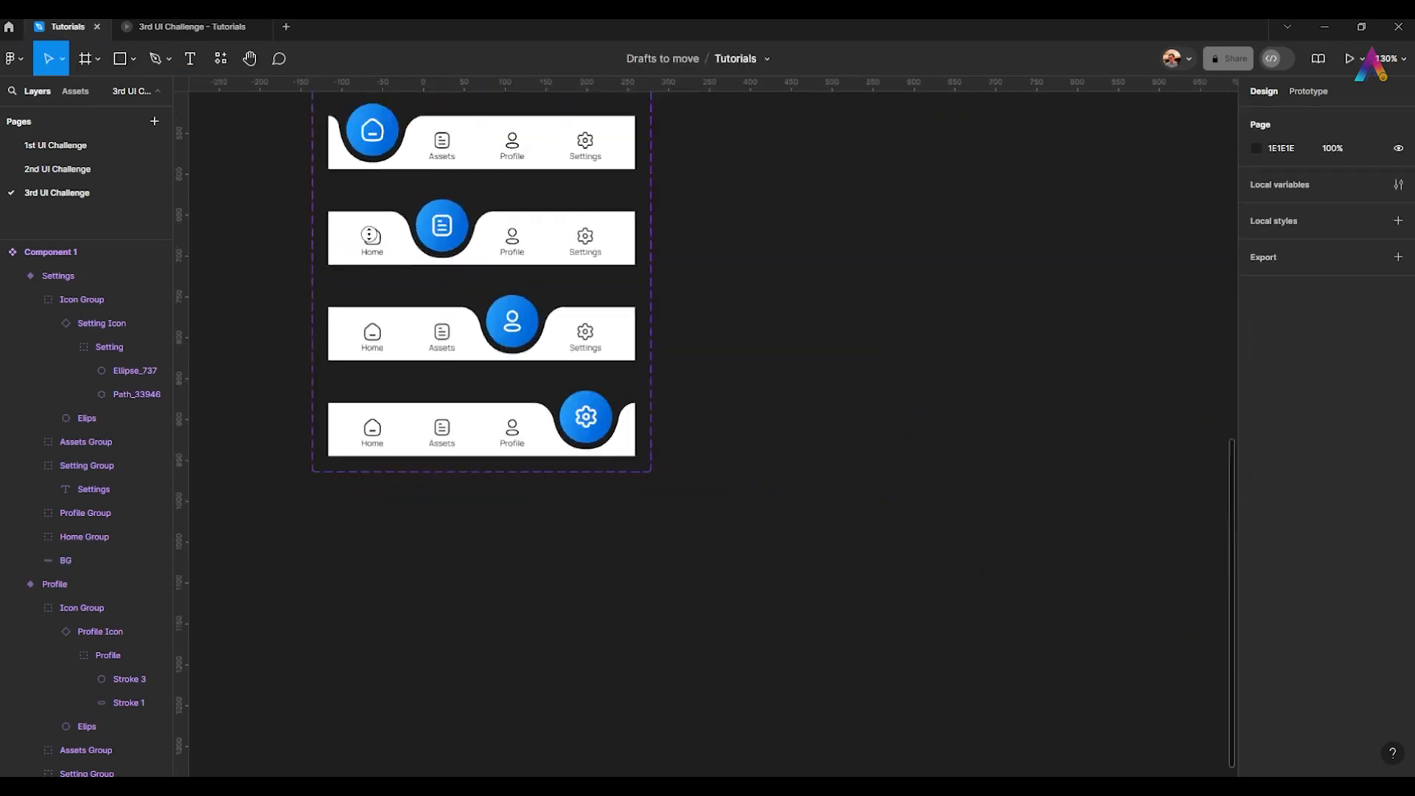
- Open the running 3rd UI Challenge prototype and test the navigation bar by switching through Home, Assets, Profile and Settings
{"action": "scroll", "coordinate": [398, 183], "scroll_direction": "up", "scroll_amount": 7}
{"action": "scroll", "coordinate": [425, 472], "scroll_direction": "up", "scroll_amount": 5}
{"action": "left_click", "coordinate": [193, 27]}
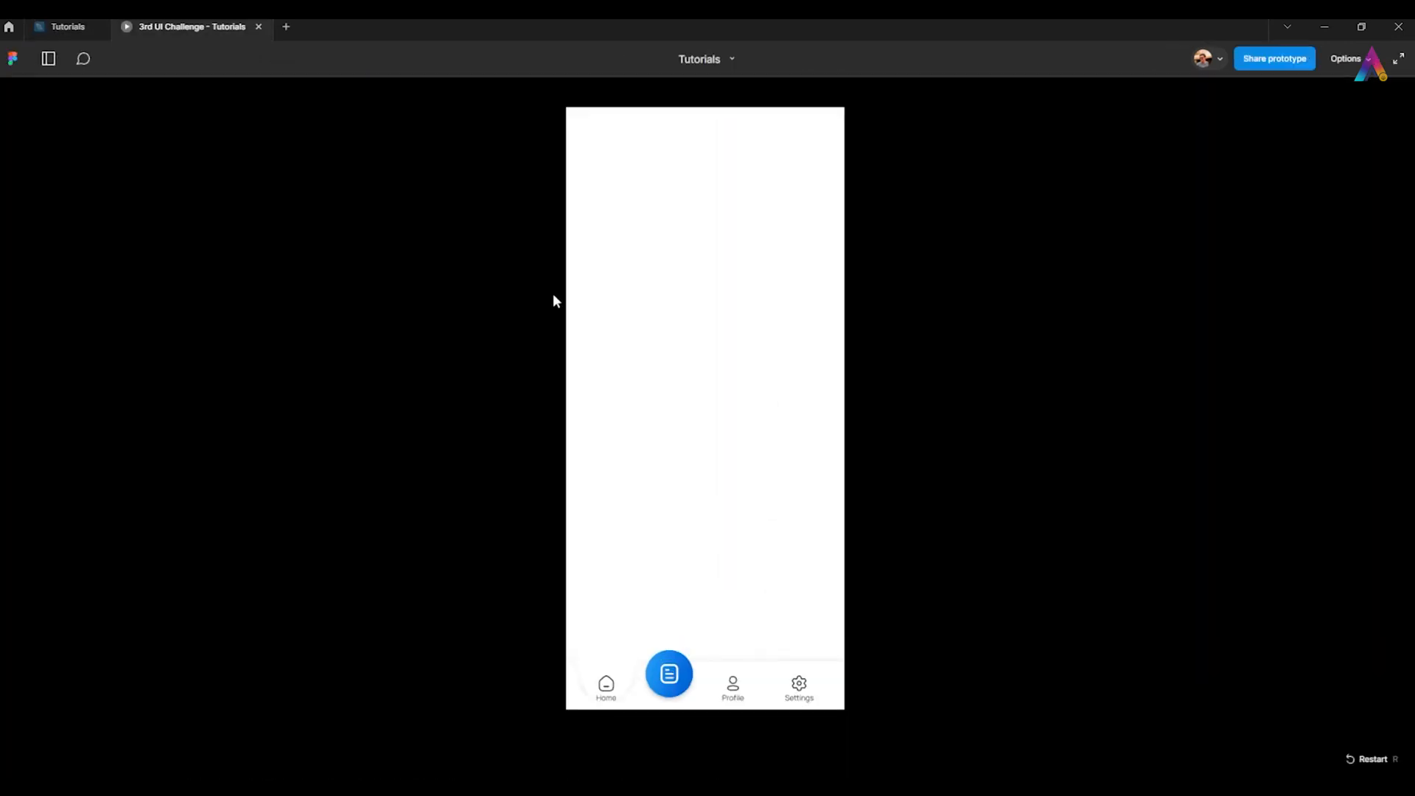
{"action": "left_click", "coordinate": [664, 688]}
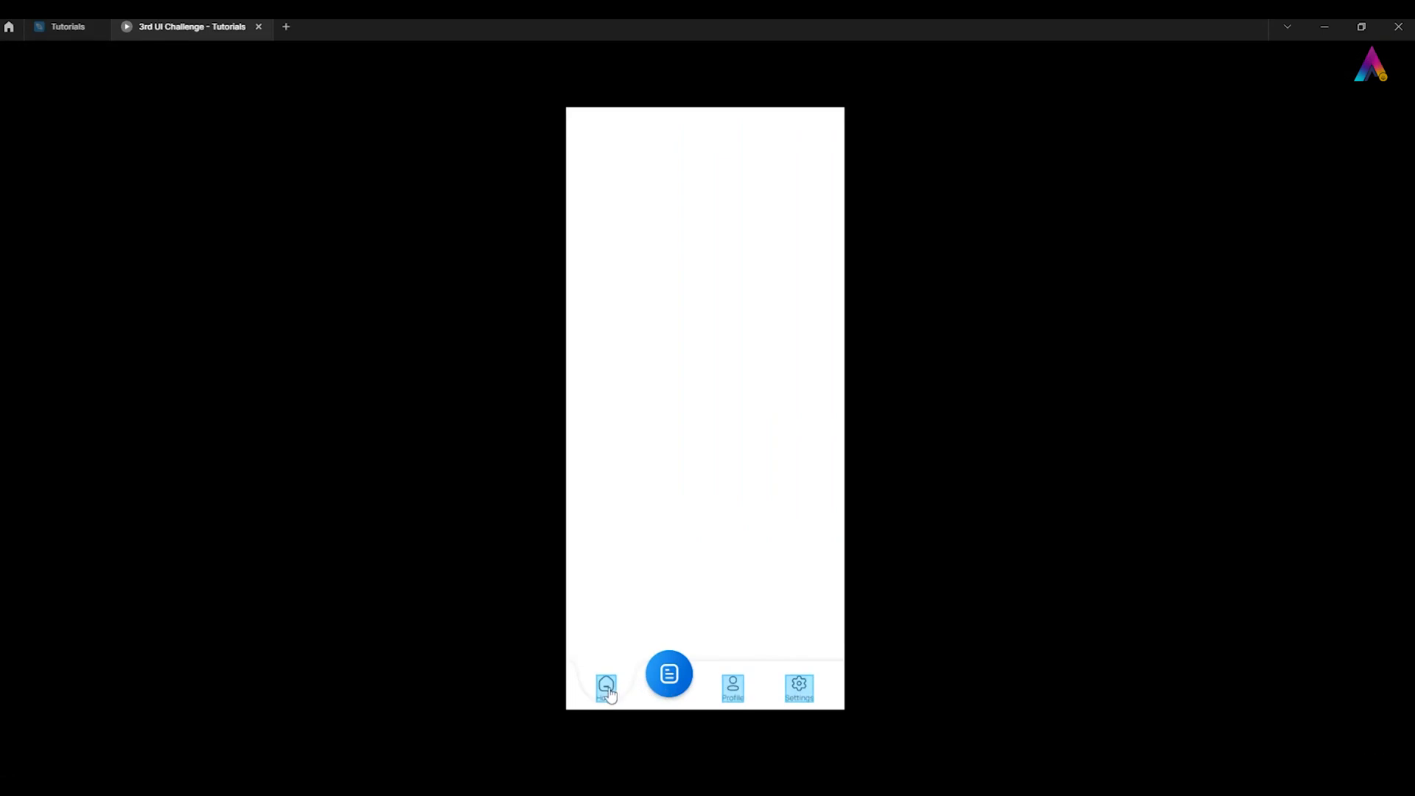
{"action": "left_click", "coordinate": [607, 690]}
{"action": "left_click", "coordinate": [670, 690]}
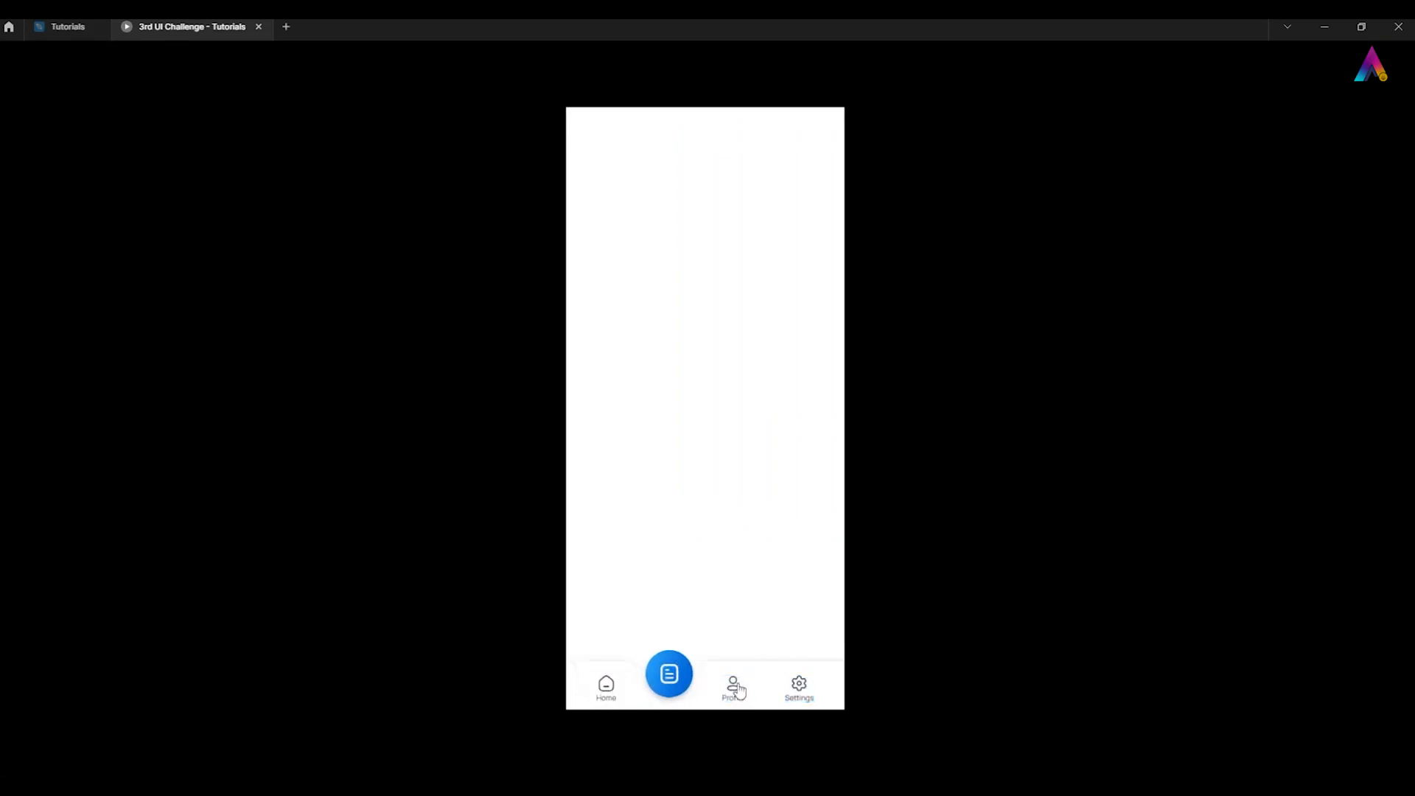
{"action": "left_click", "coordinate": [729, 689]}
{"action": "left_click", "coordinate": [799, 687]}
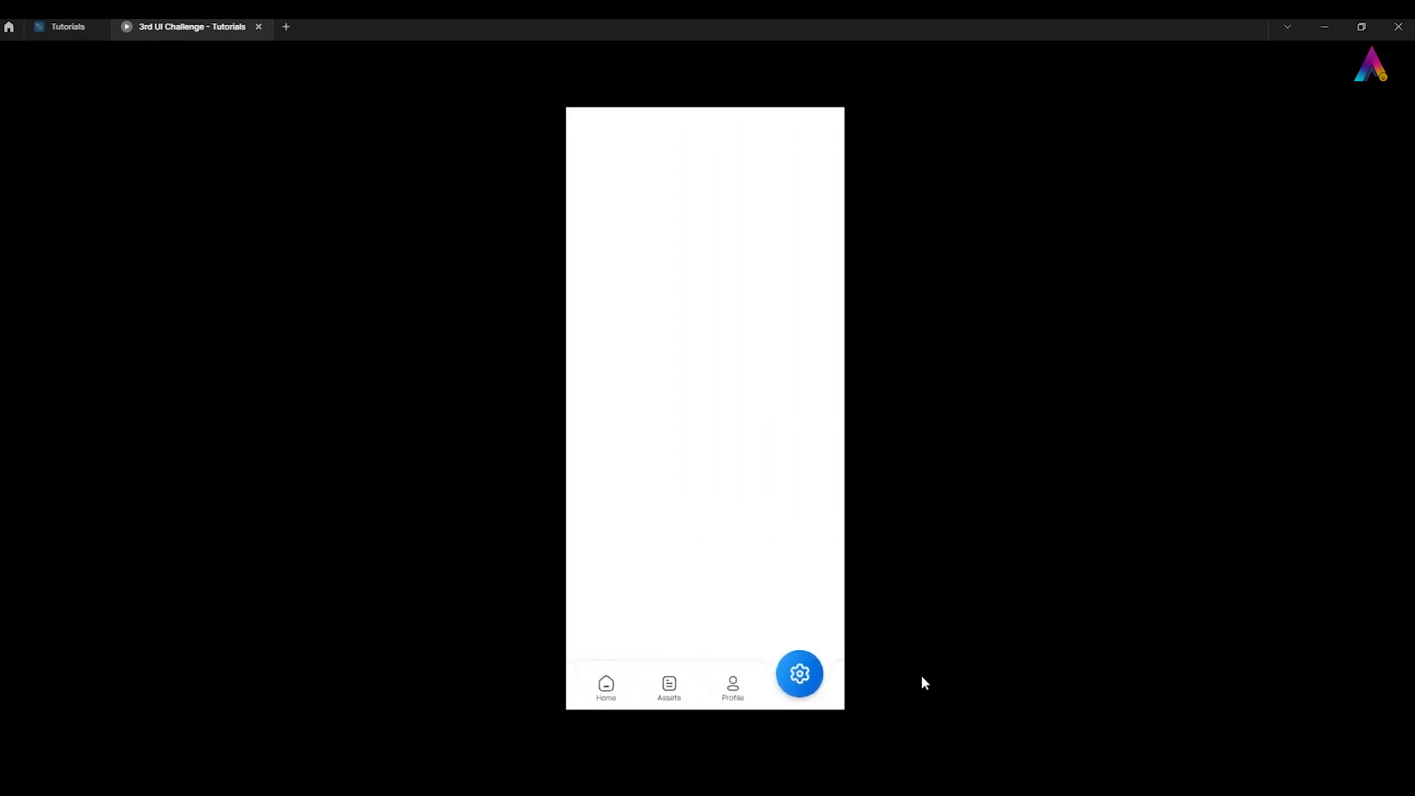
- Zoom the prototype to fill the screen and retest the bar's transitions between all four items, ending on Home
{"action": "key", "text": "z"}
{"action": "key", "text": "z"}
{"action": "left_click", "coordinate": [734, 709]}
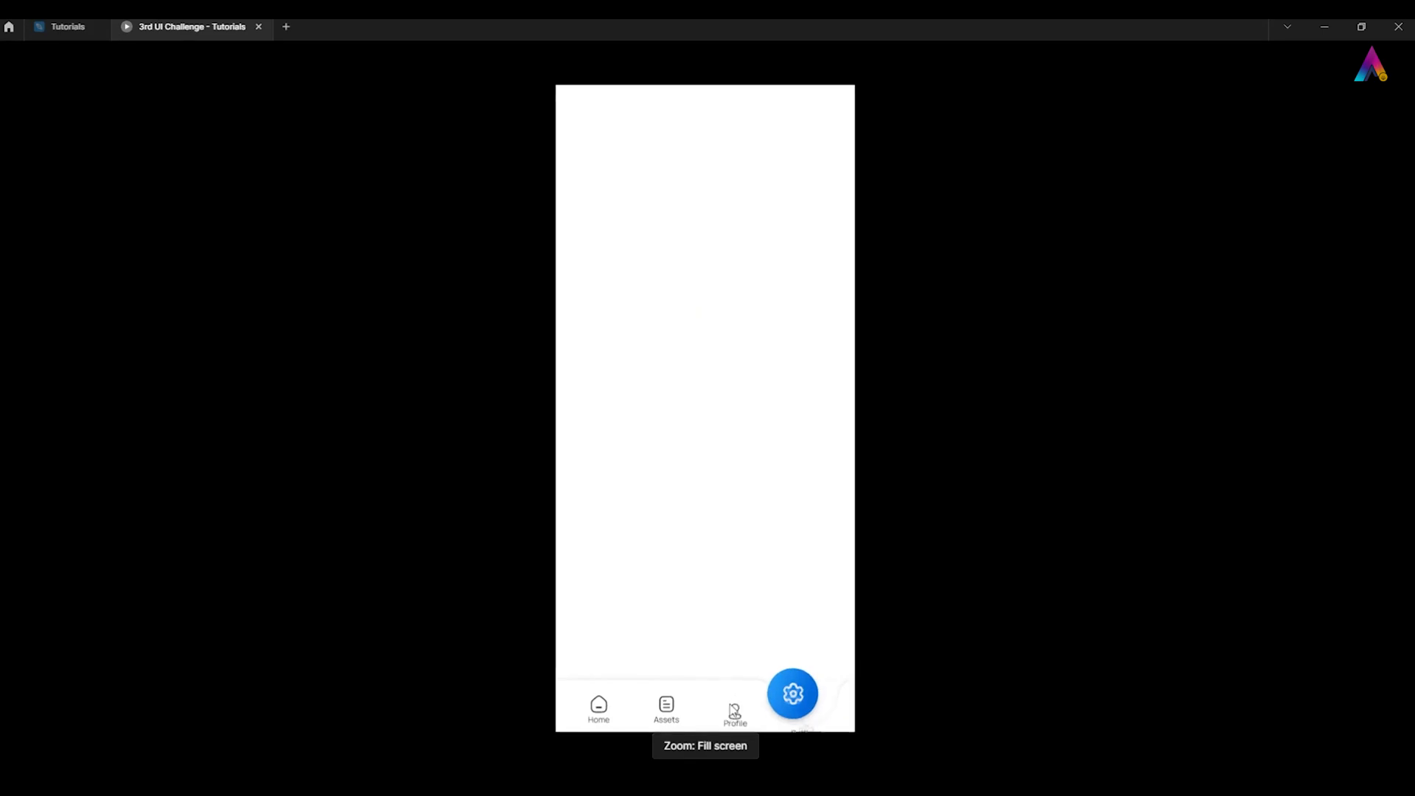
{"action": "left_click", "coordinate": [658, 711]}
{"action": "left_click", "coordinate": [598, 708]}
{"action": "left_click", "coordinate": [730, 707]}
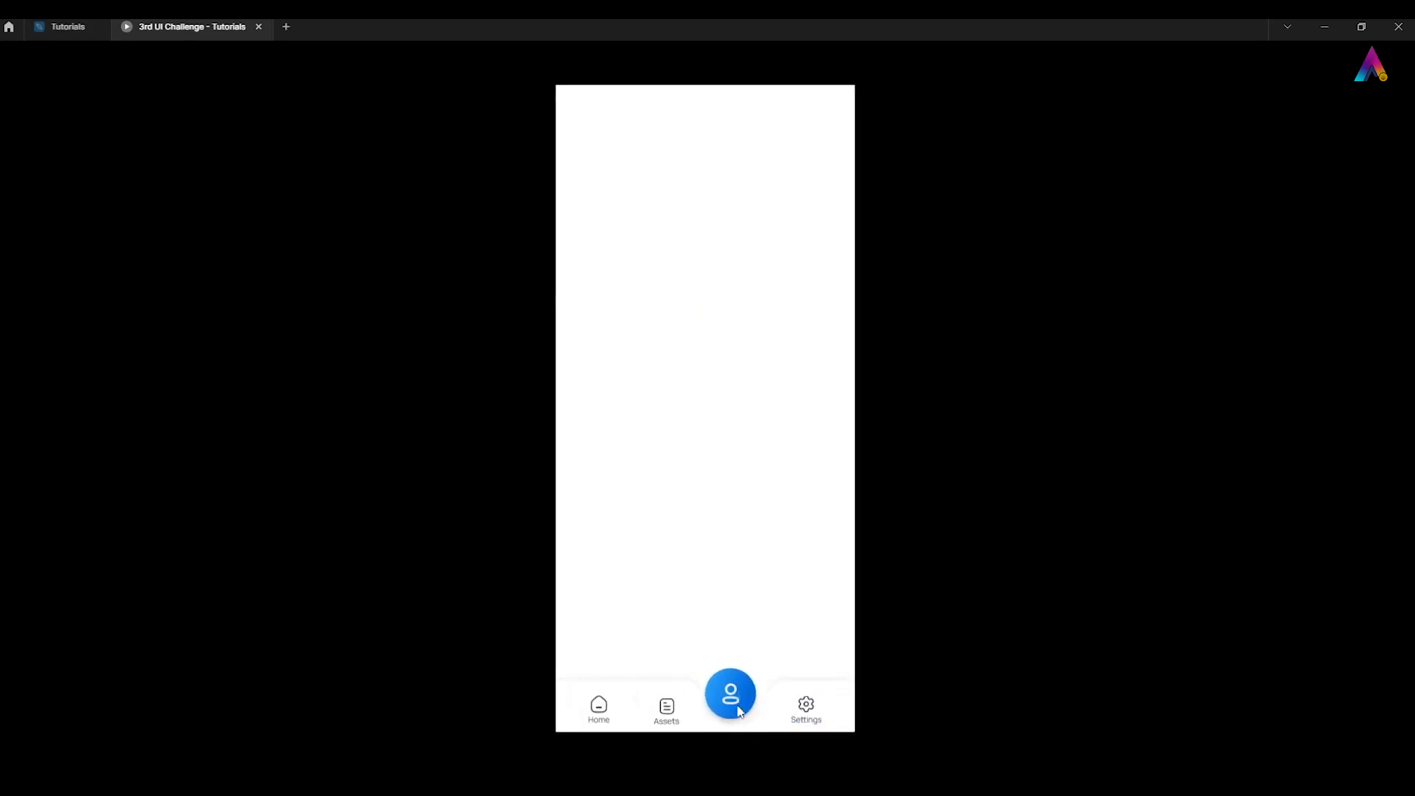
{"action": "left_click", "coordinate": [807, 709]}
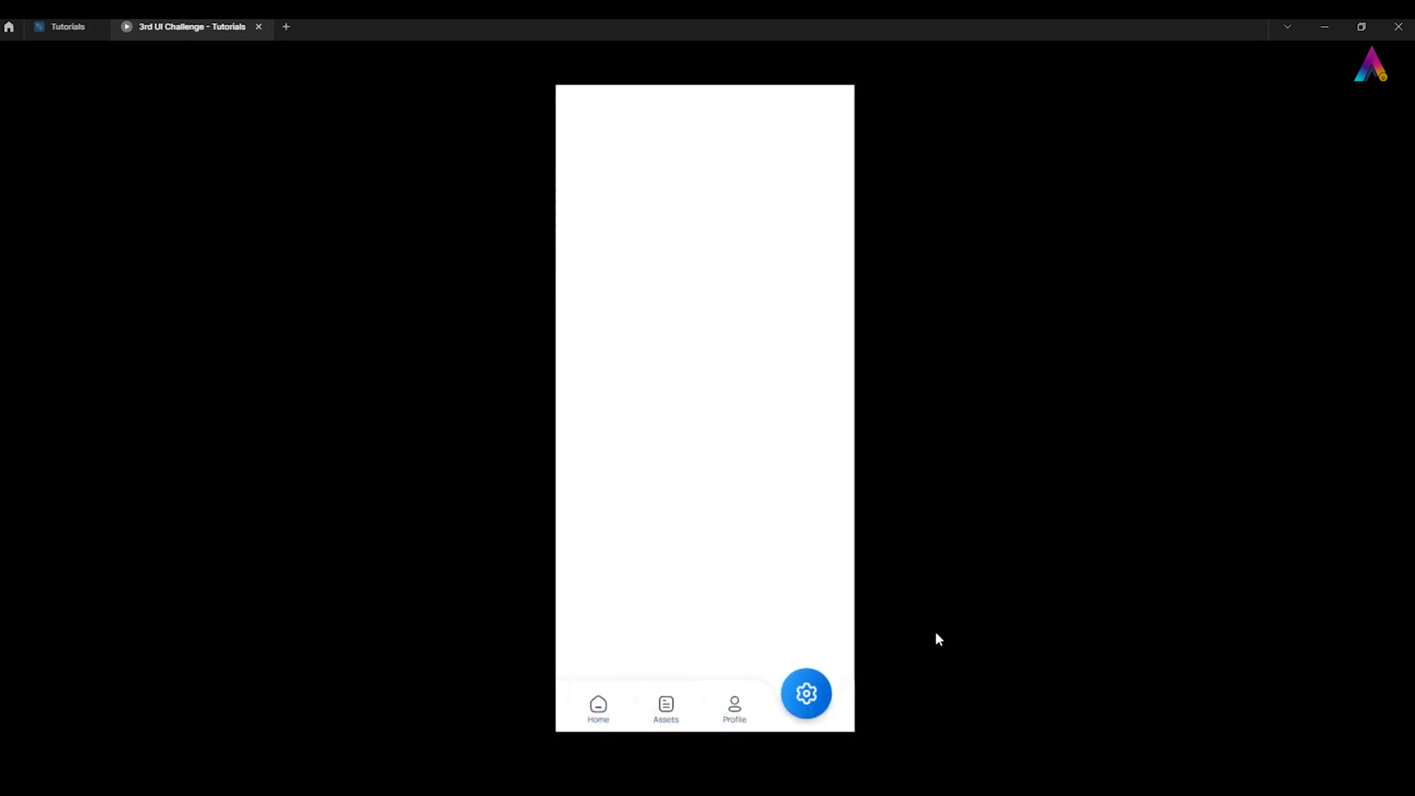
{"action": "left_click", "coordinate": [600, 715]}
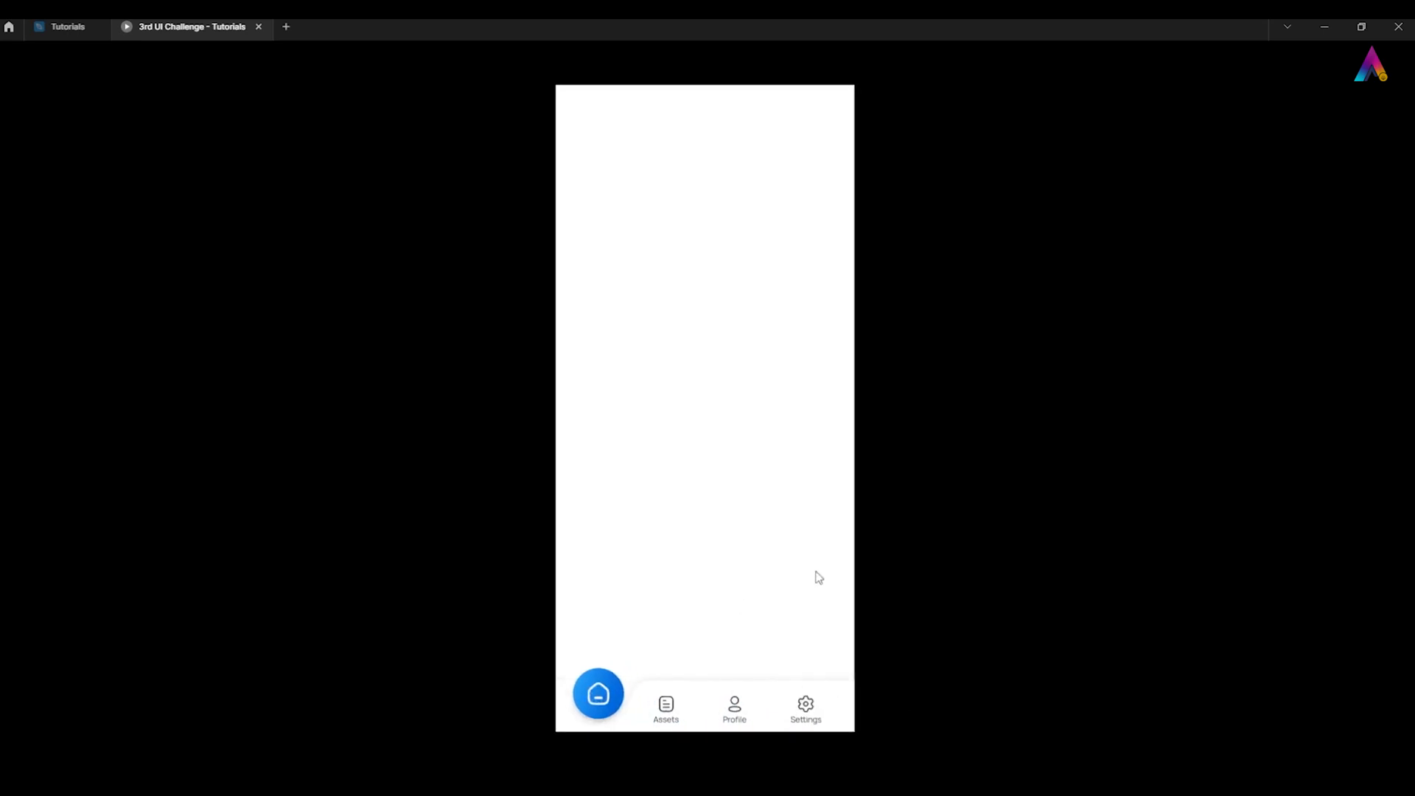